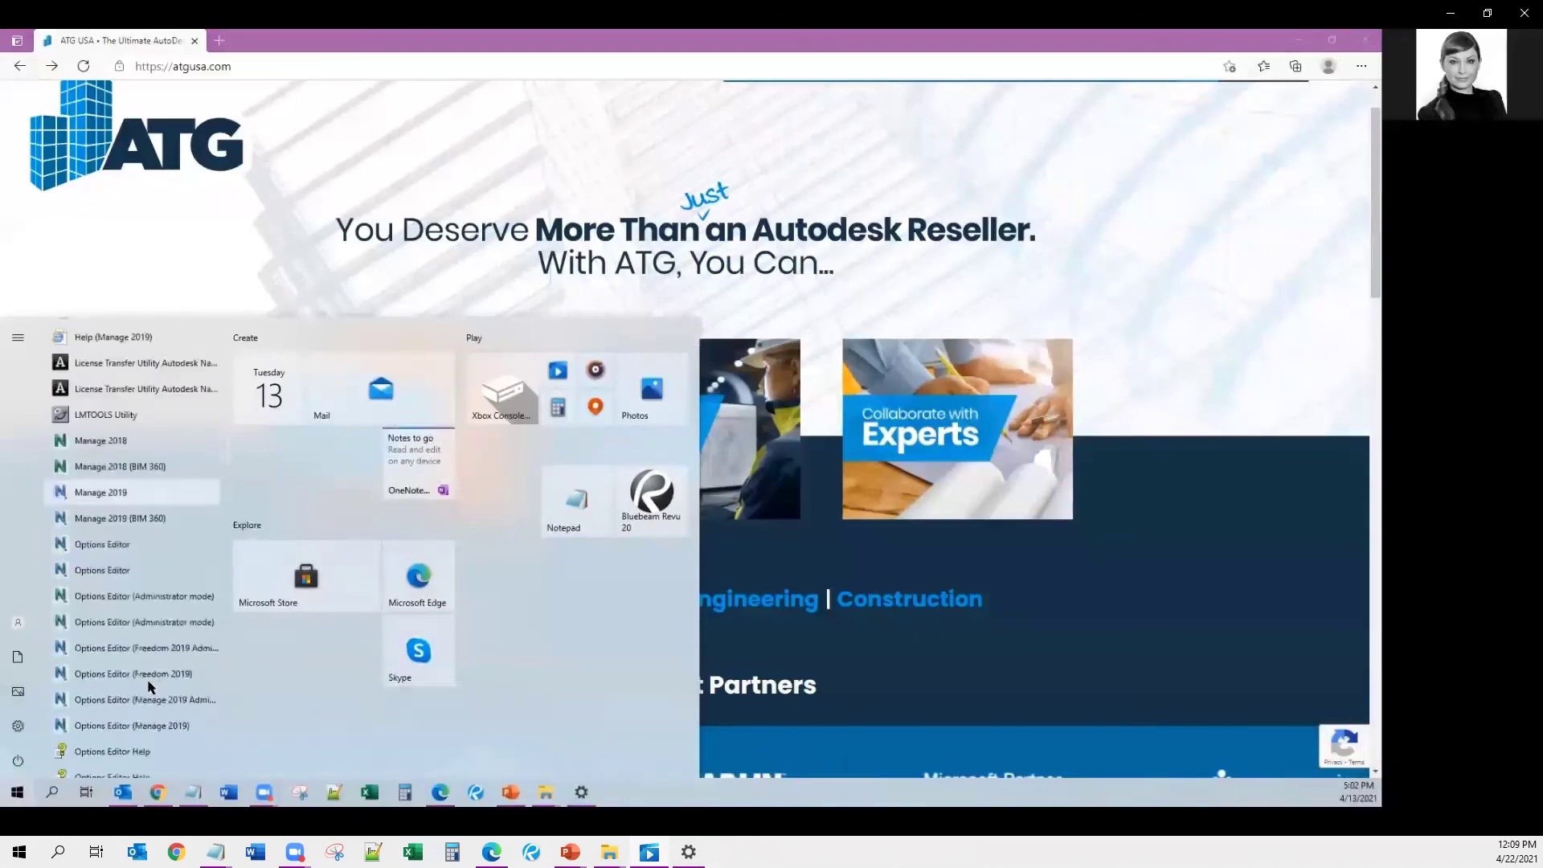
pyautogui.scroll(-5, 137, 699)
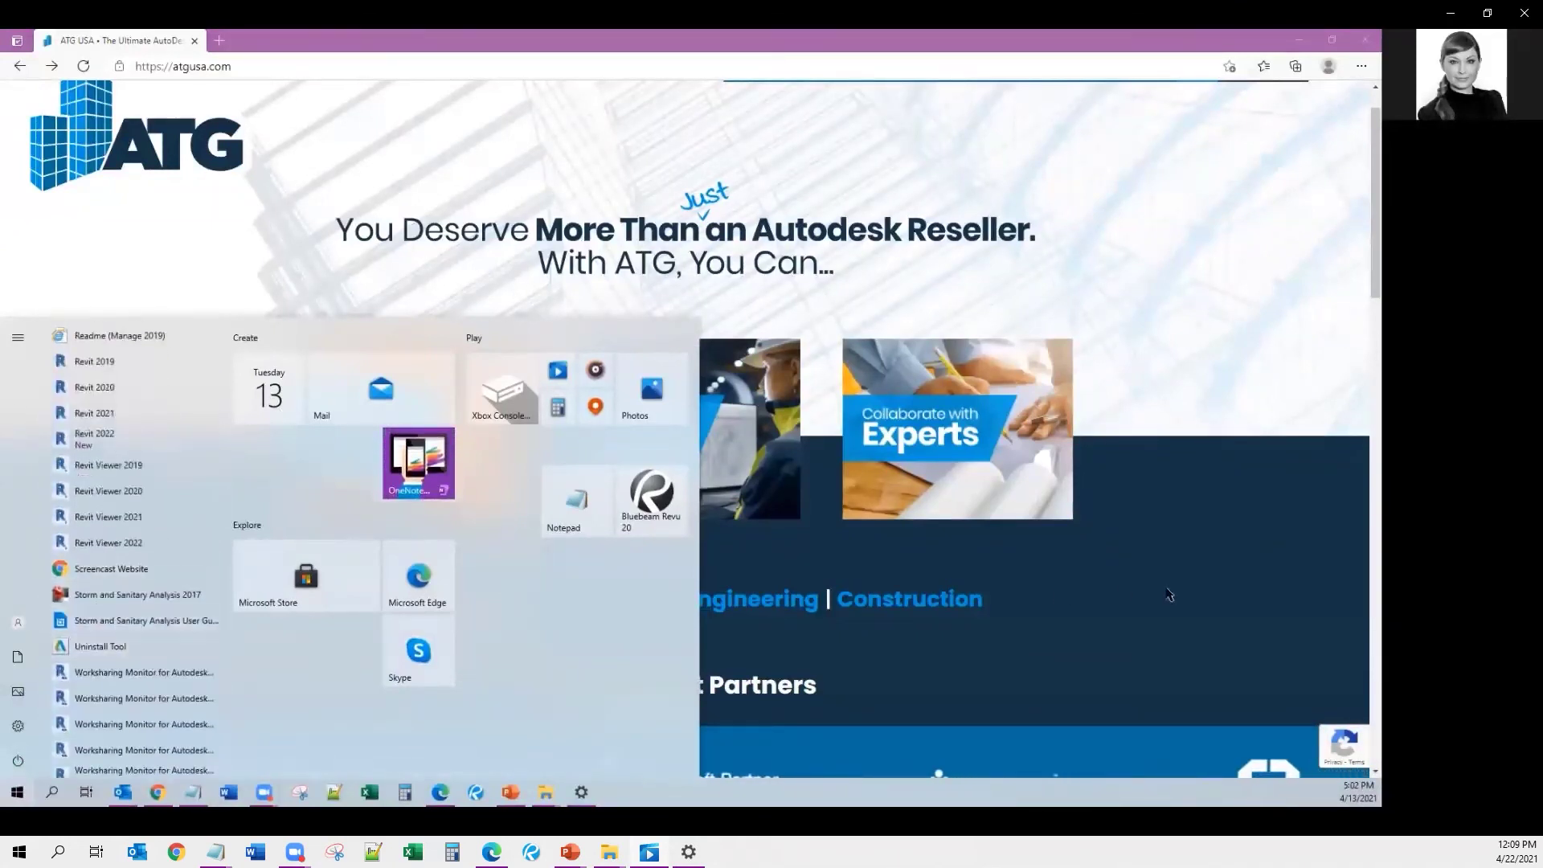
# - Find 'uninstall tool' in Windows search and launch the Autodesk Uninstall Tool
pyautogui.click(51, 792)
pyautogui.write('uninstall too')
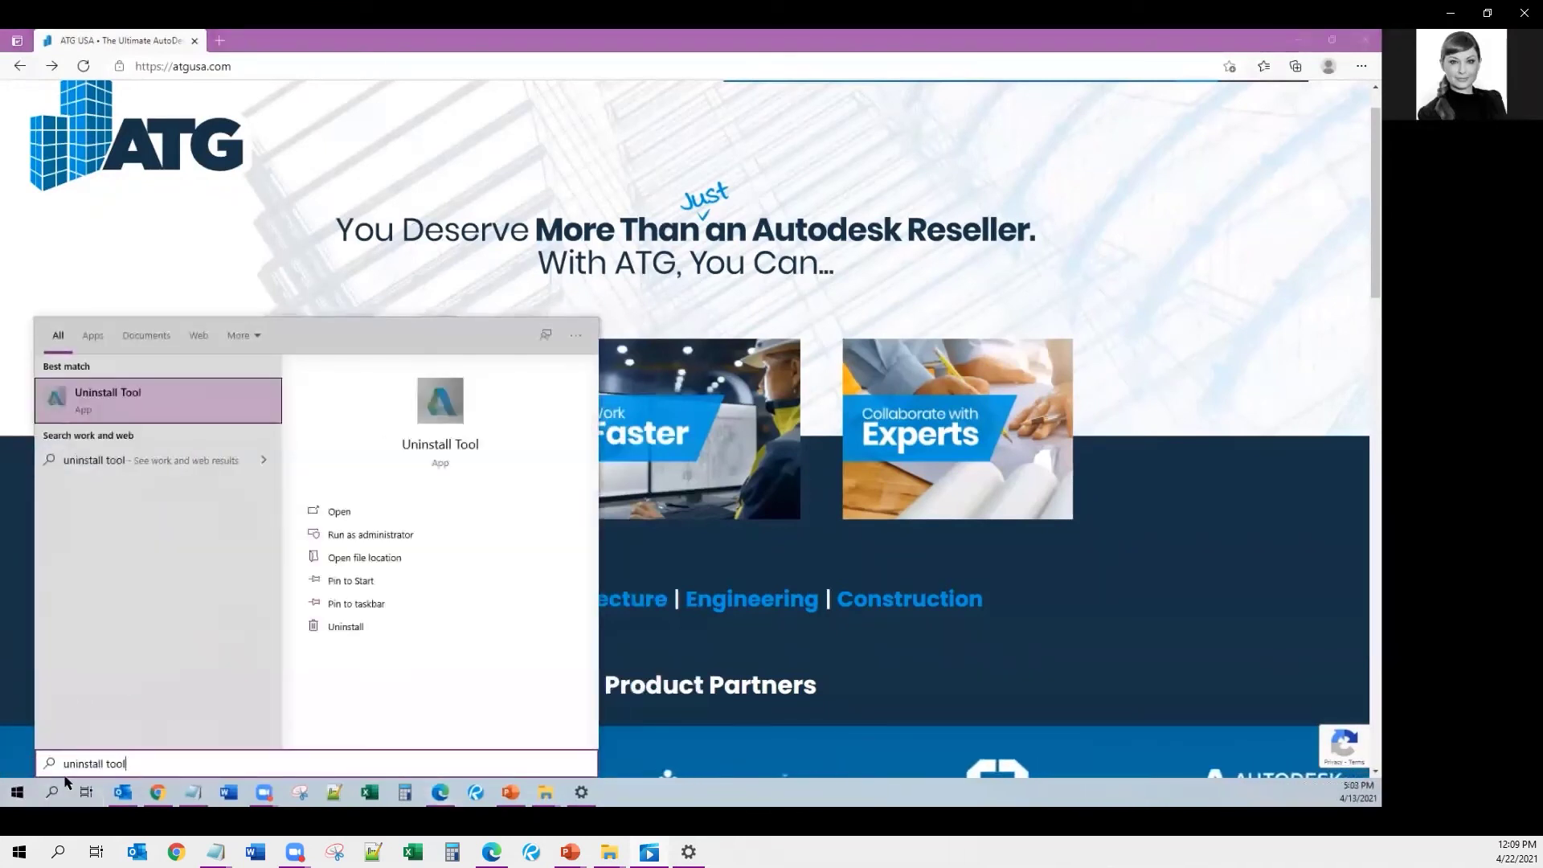
pyautogui.write('l')
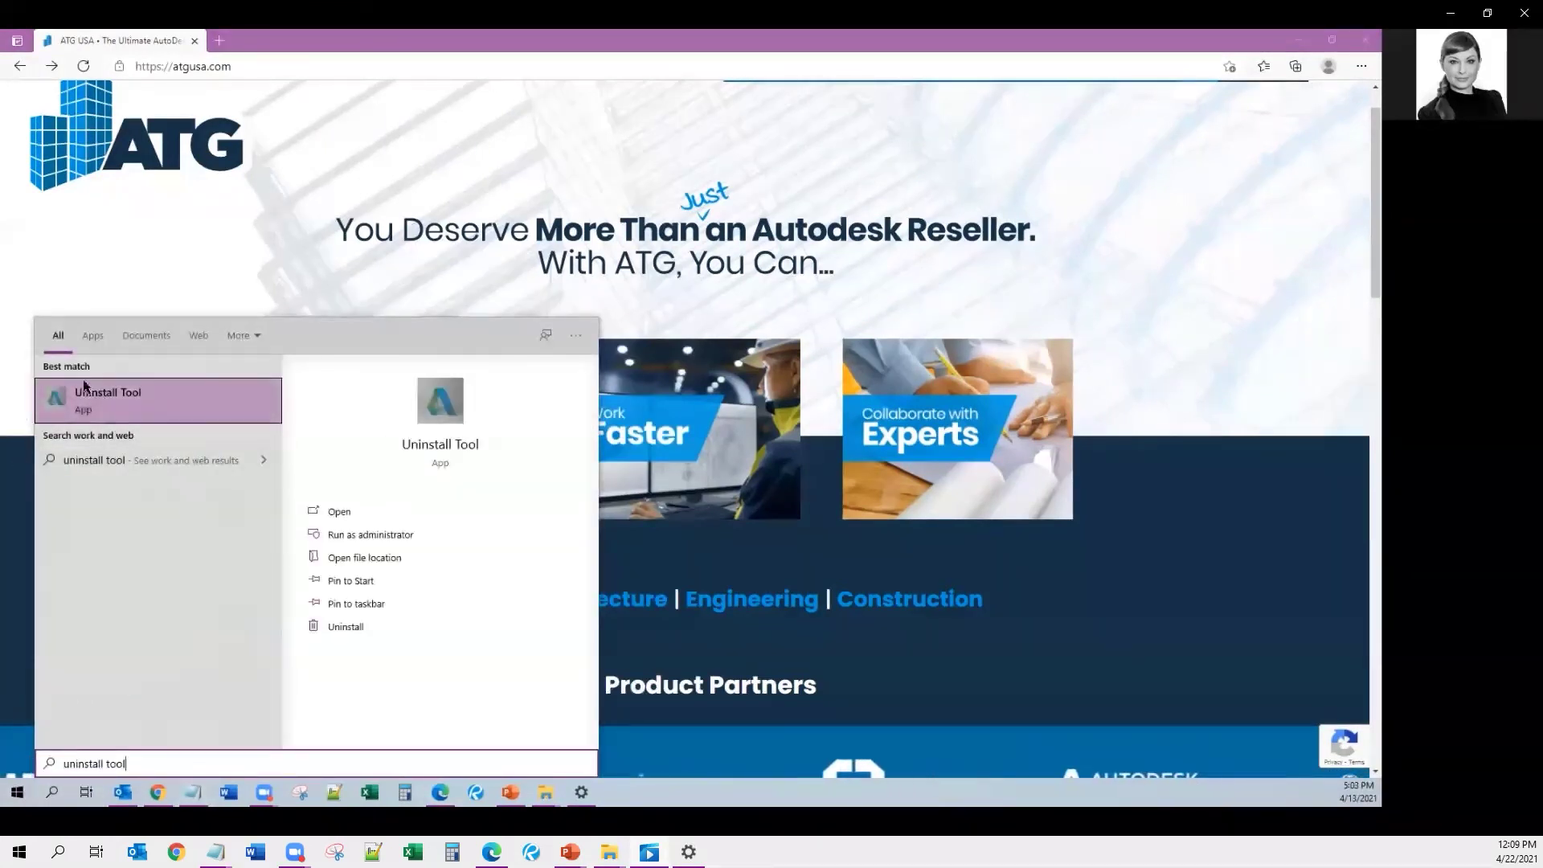
pyautogui.click(110, 392)
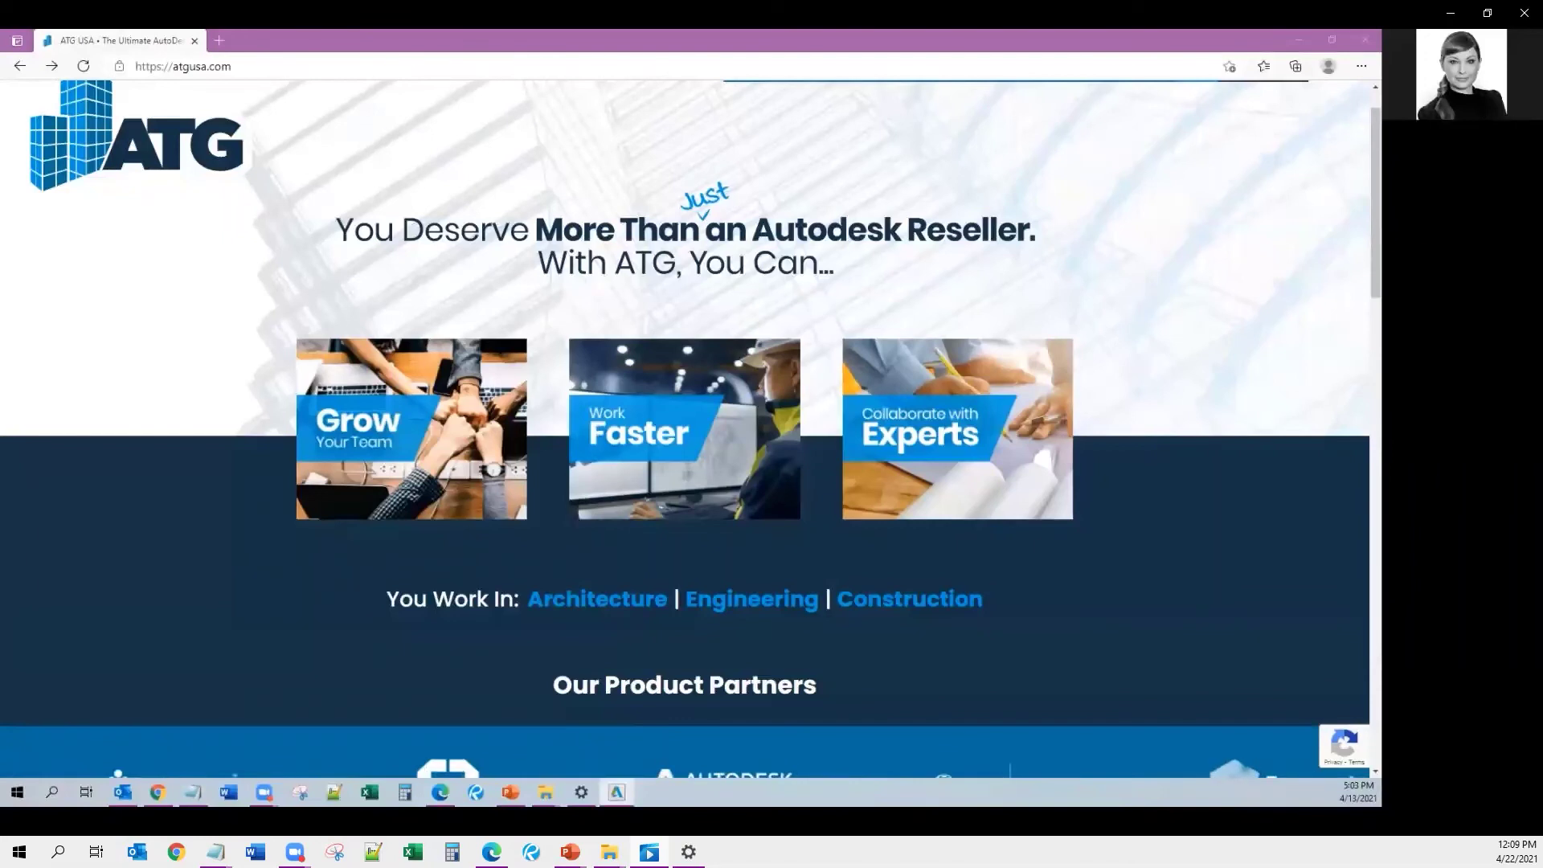
# - Start uninstalling the checked AutoCAD Map 3D 2017 items, including English language pack and material library
pyautogui.scroll(-5, 606, 399)
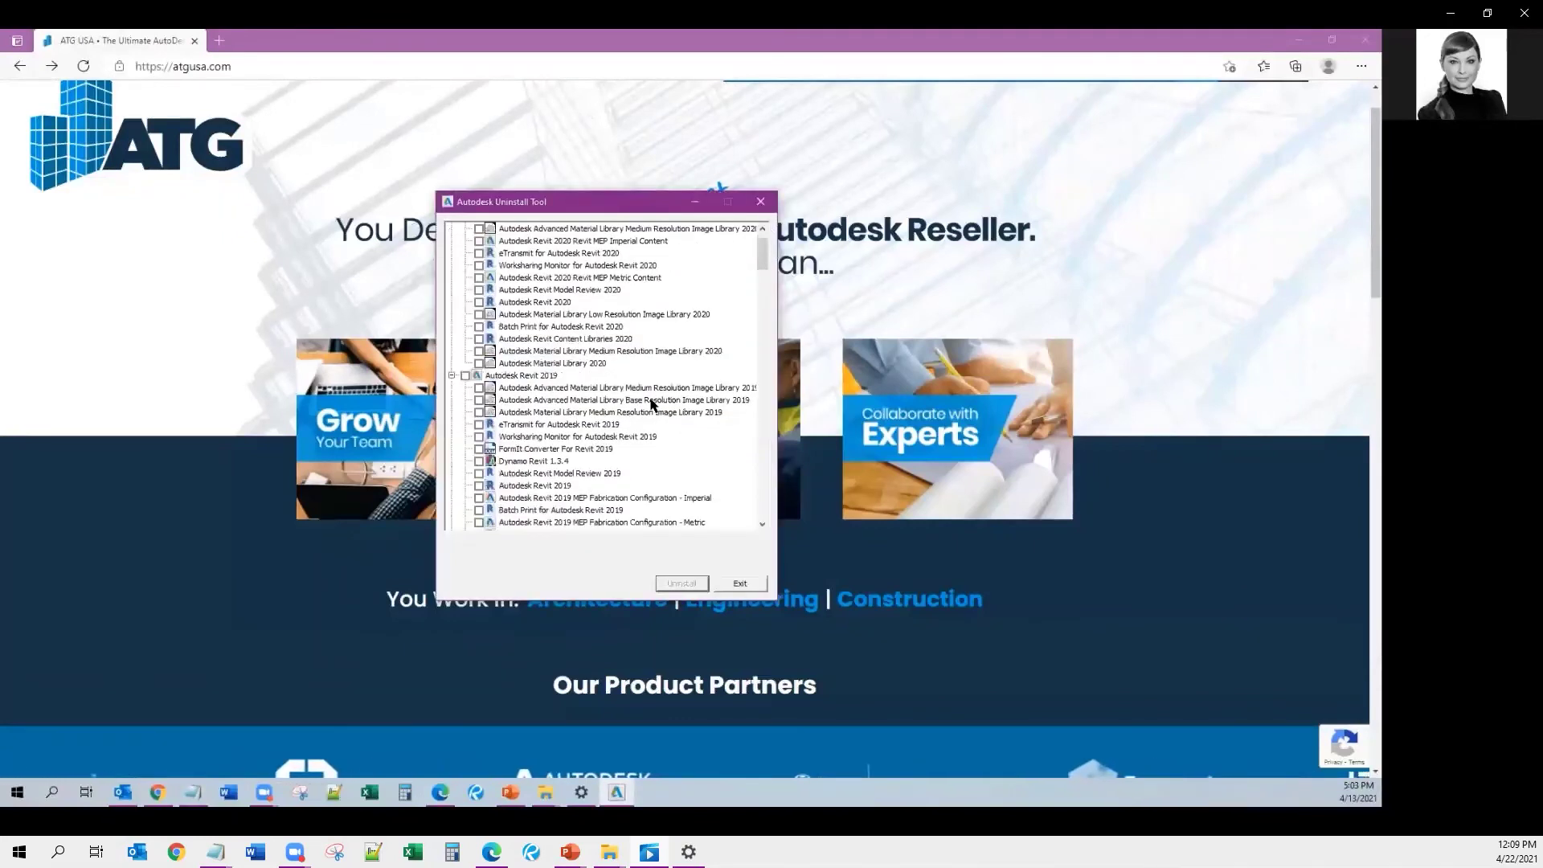
pyautogui.scroll(-6, 635, 402)
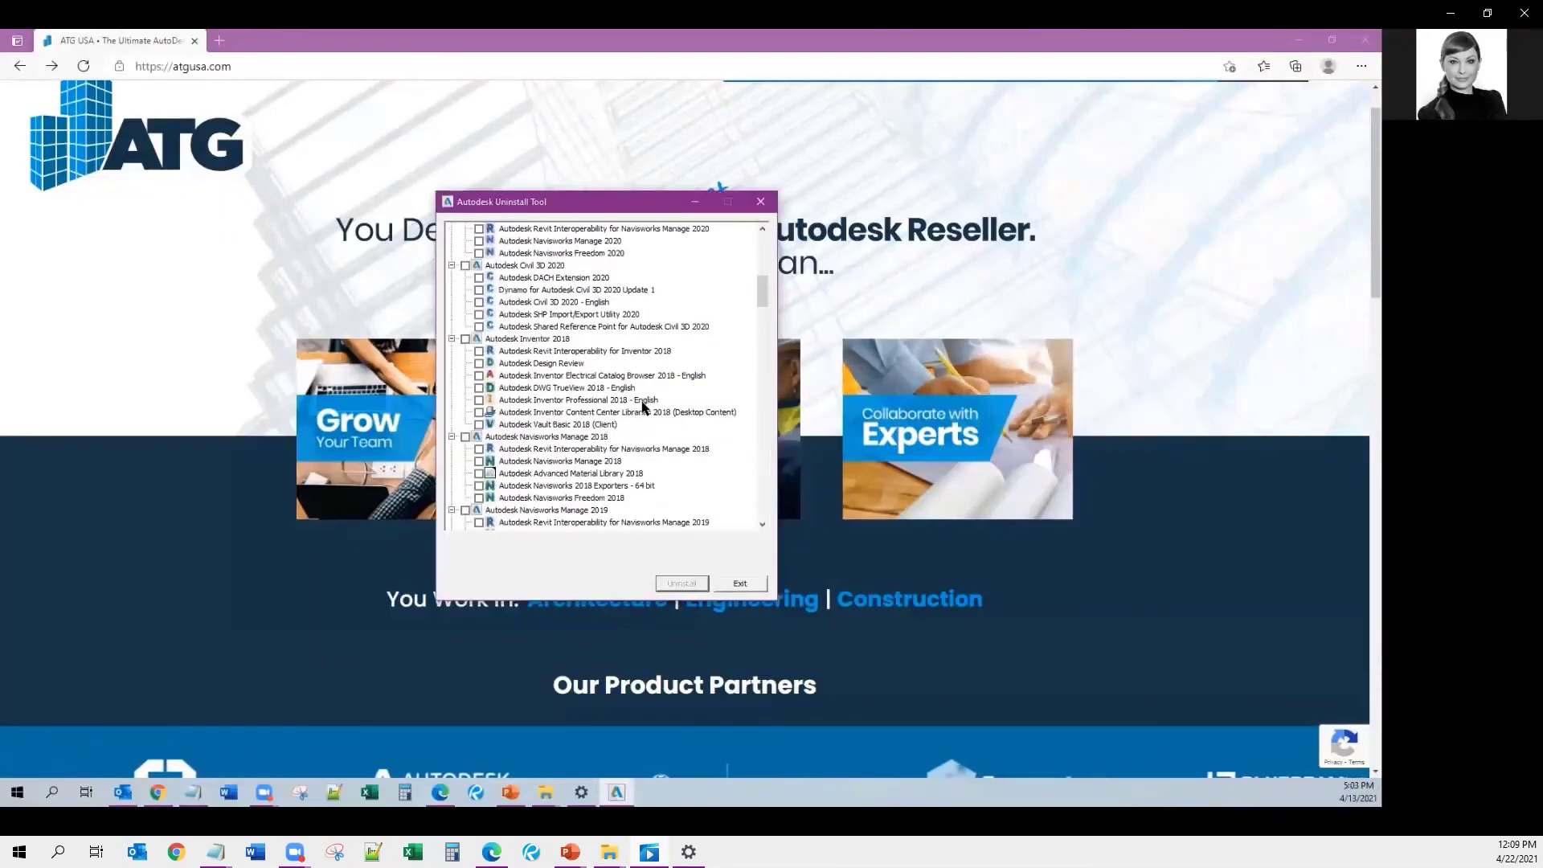
pyautogui.scroll(-9, 643, 407)
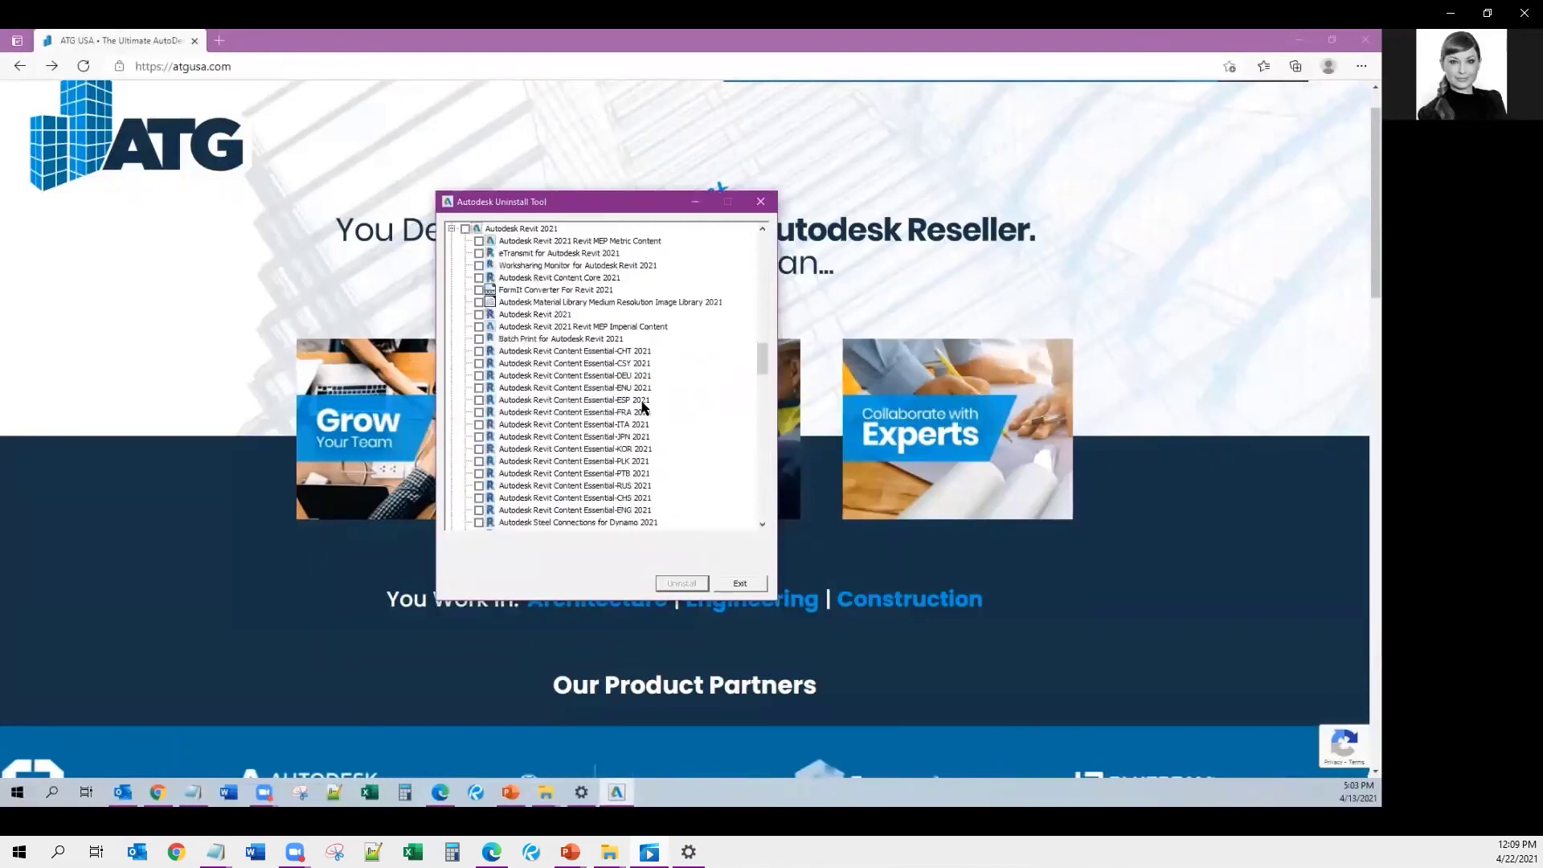
pyautogui.scroll(-5, 643, 407)
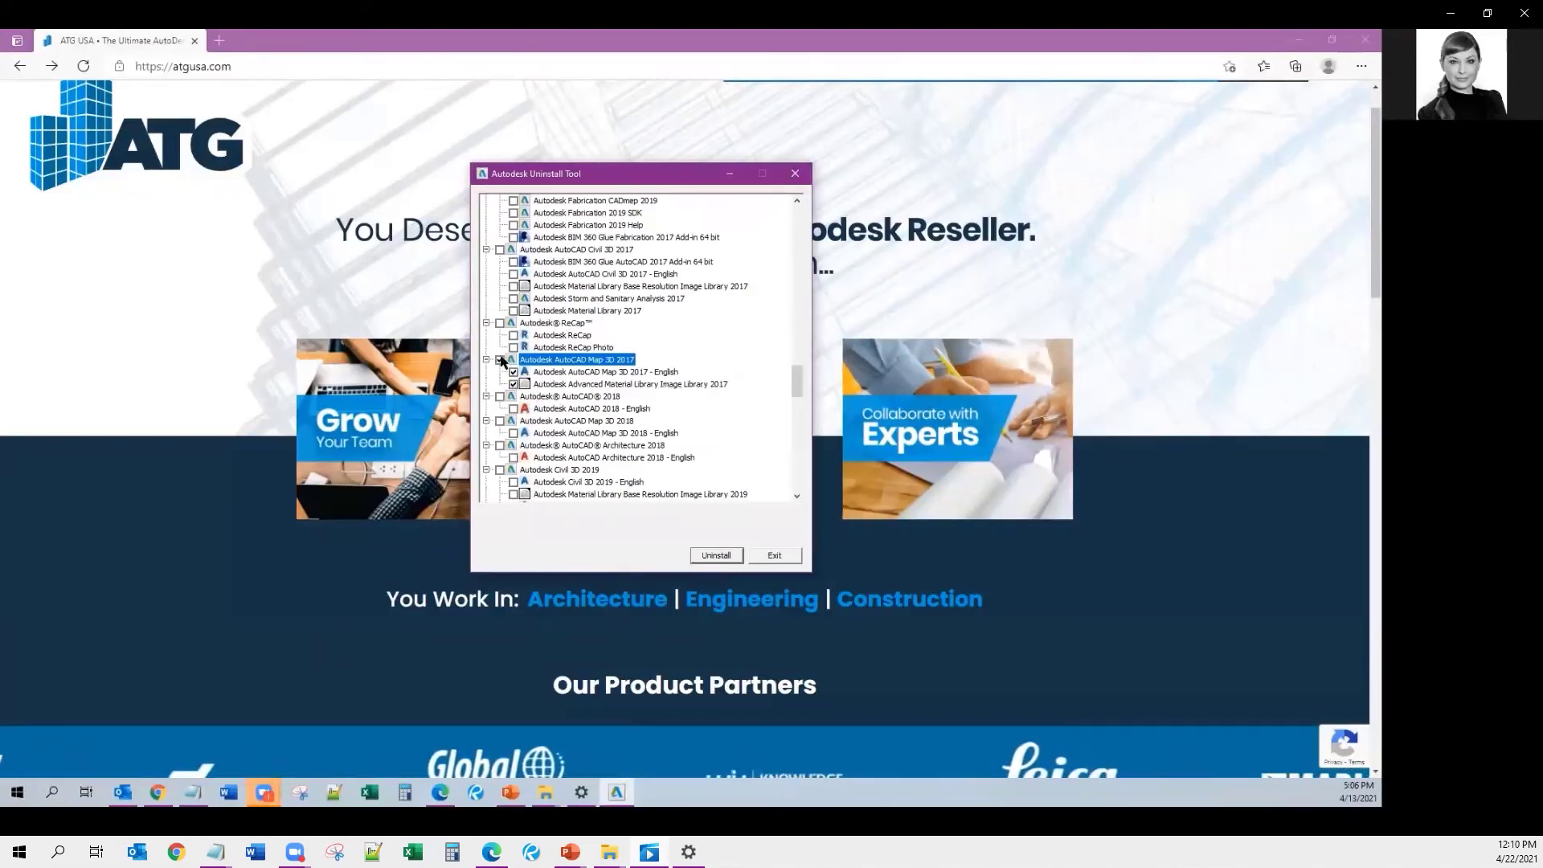
pyautogui.click(715, 557)
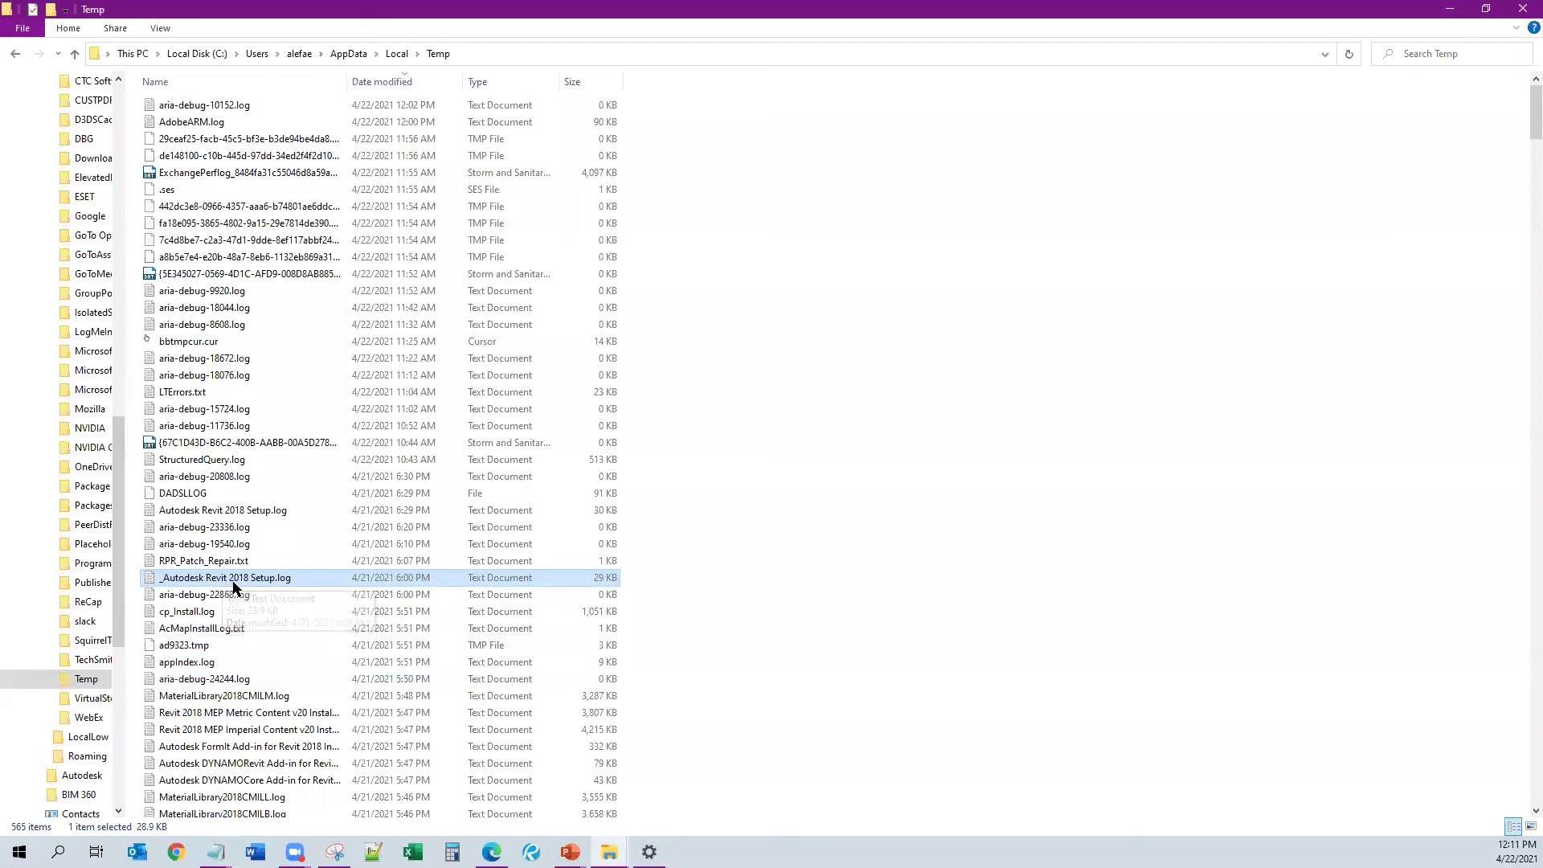
# - Paste the copied _Autodesk Revit 2018 Setup.log into the Desktop folder
pyautogui.scroll(15, 88, 128)
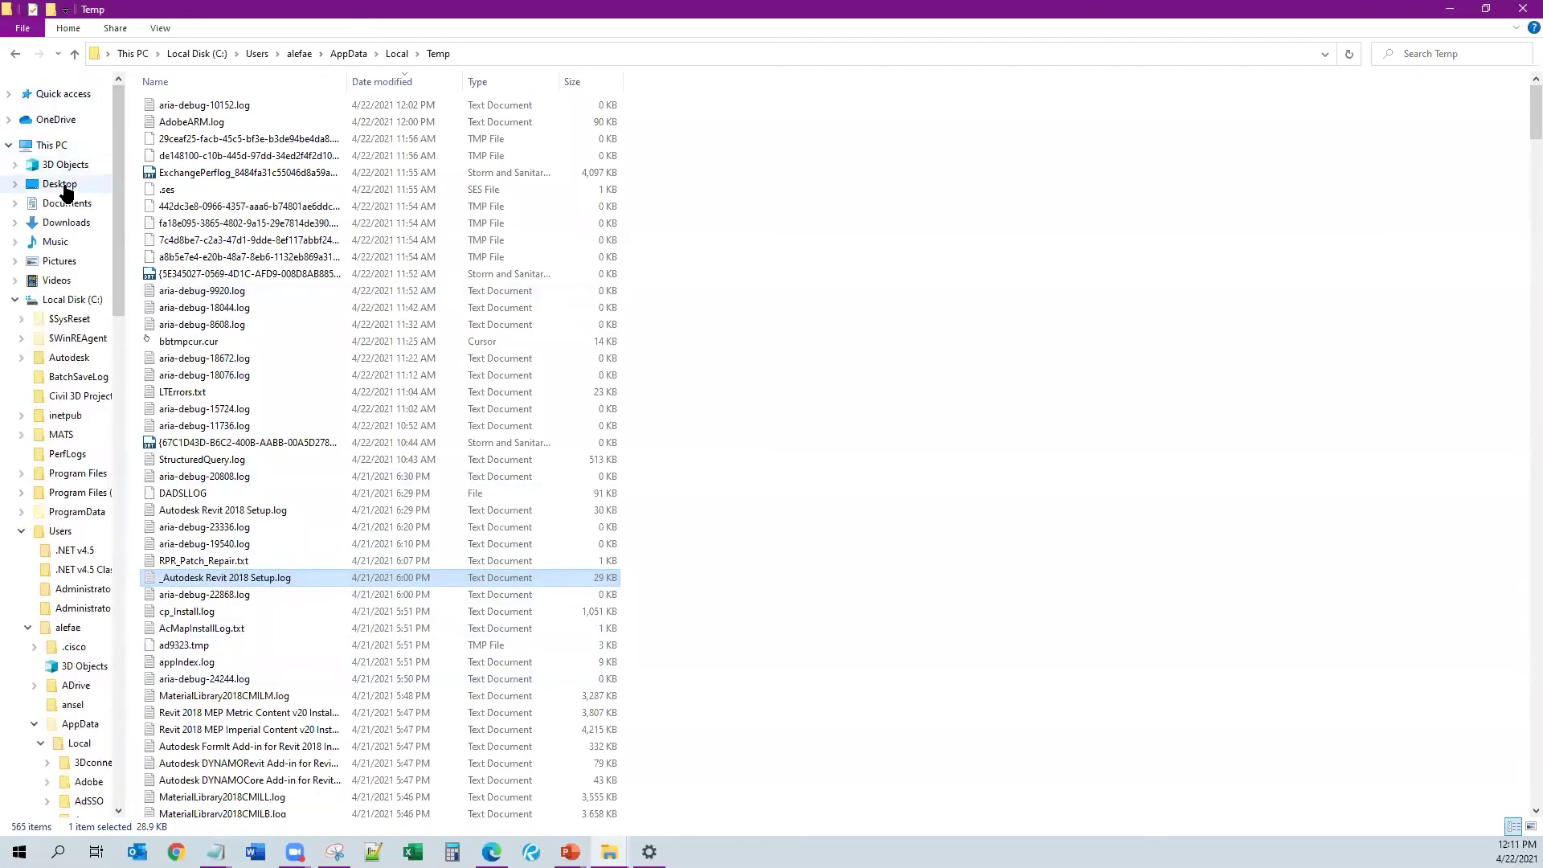
pyautogui.click(63, 184)
pyautogui.rightClick(485, 474)
pyautogui.click(519, 554)
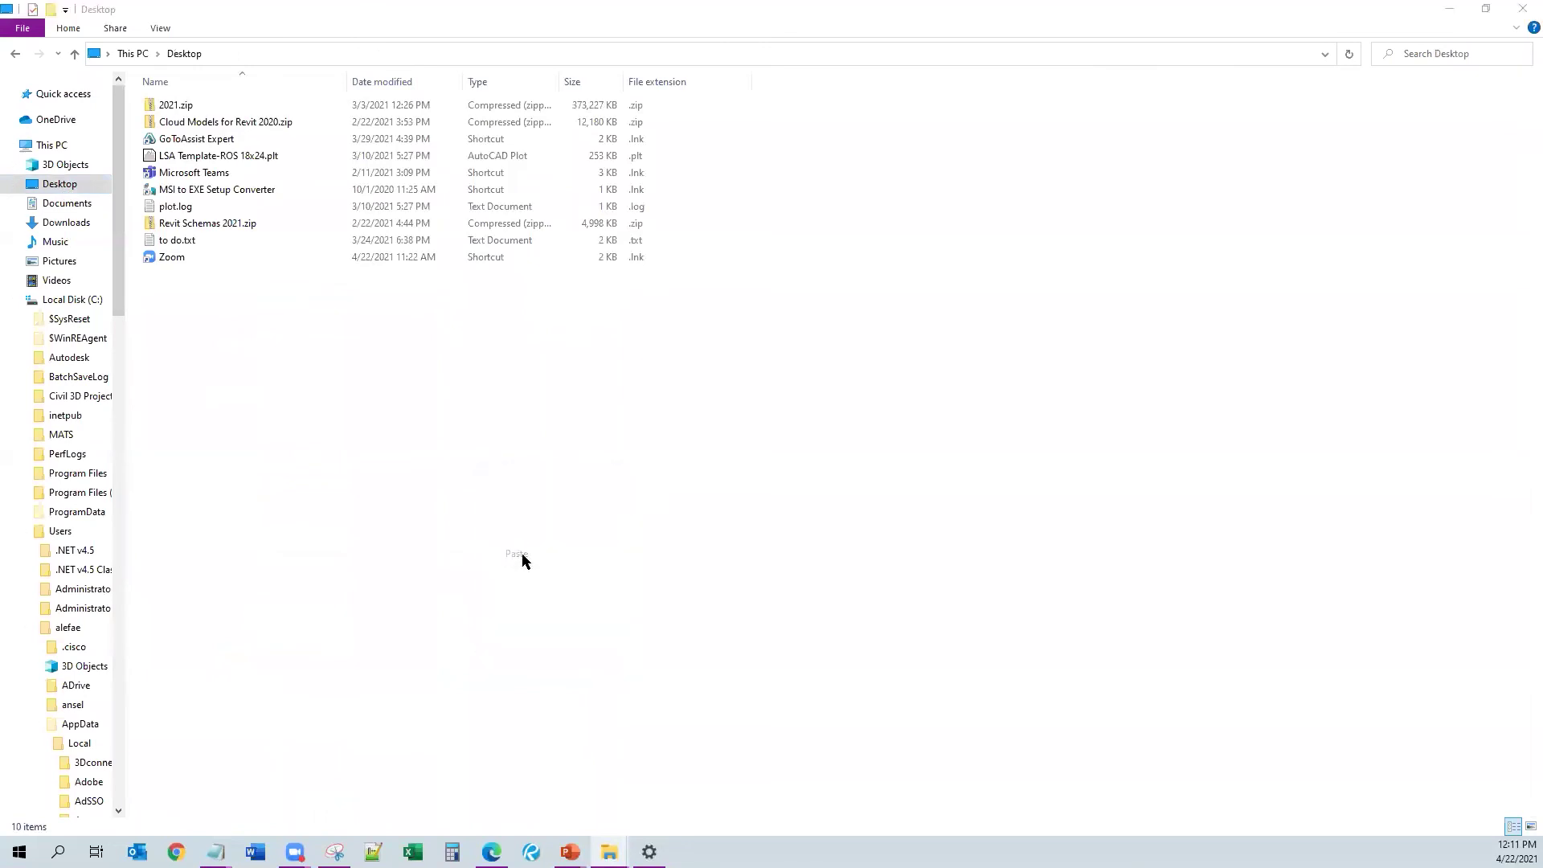
# - Close all open Notepad windows and return to the Desktop folder window
pyautogui.rightClick(215, 850)
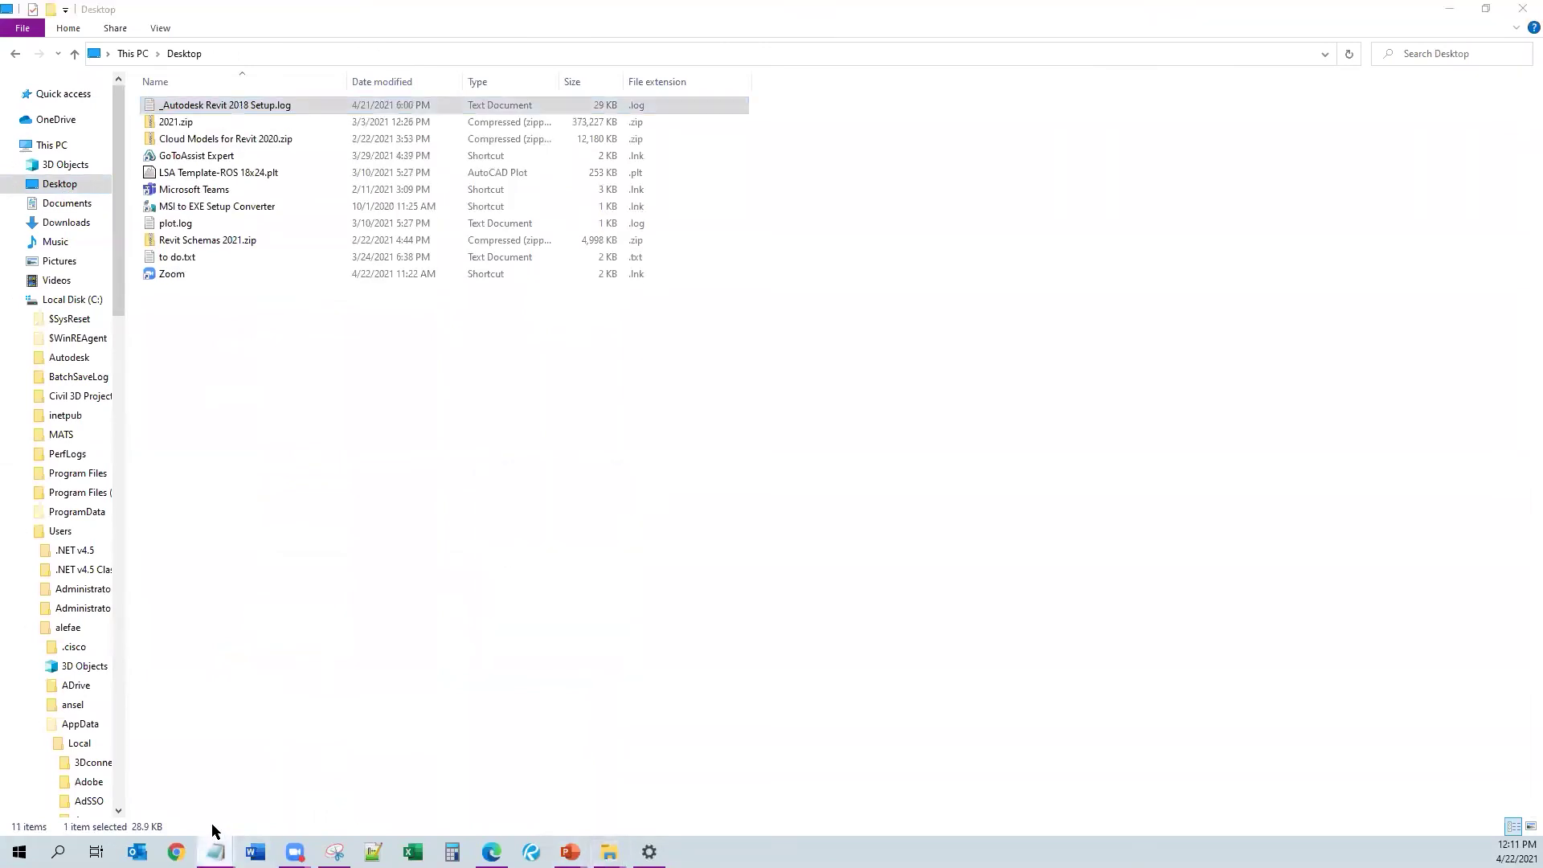
pyautogui.click(191, 822)
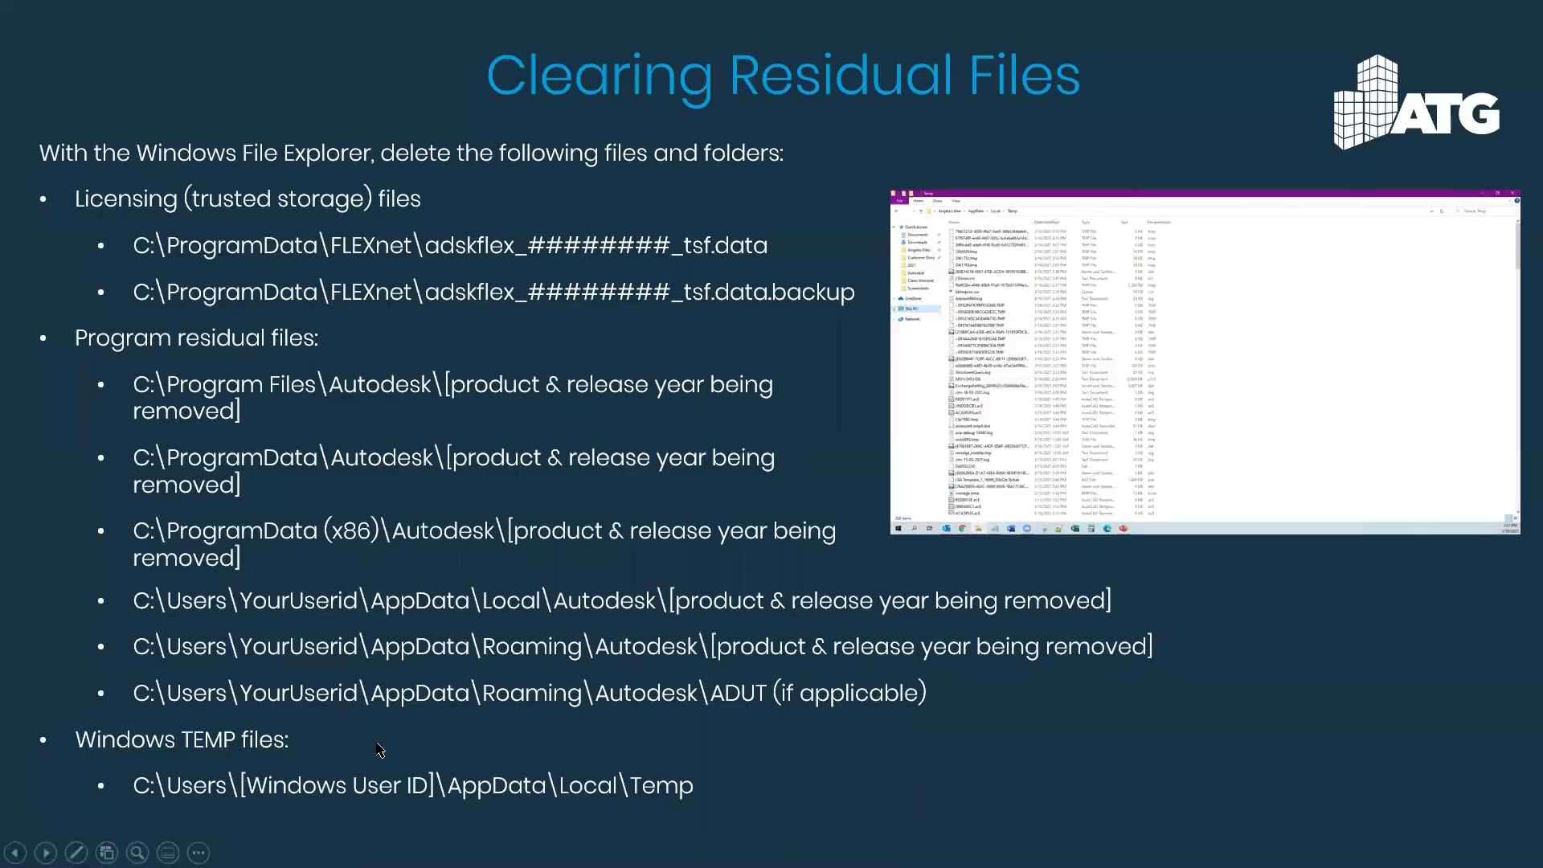
pyautogui.hotkey('alt', 'Tab')
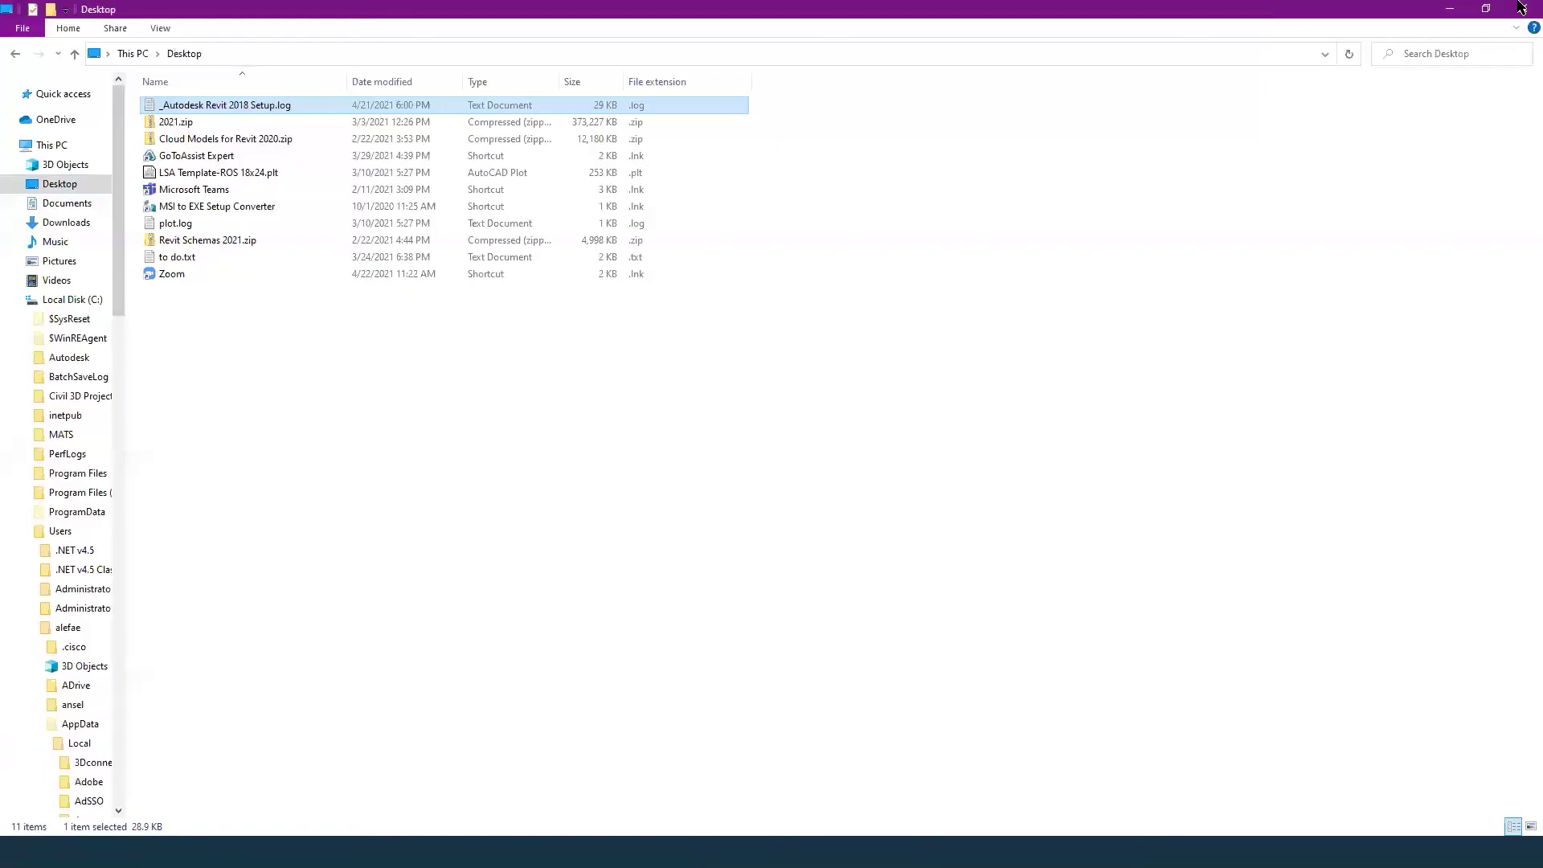
# - Narrow the Explorer window, open Local Disk (C:) and check the hidden-items view setting
pyautogui.click(1484, 8)
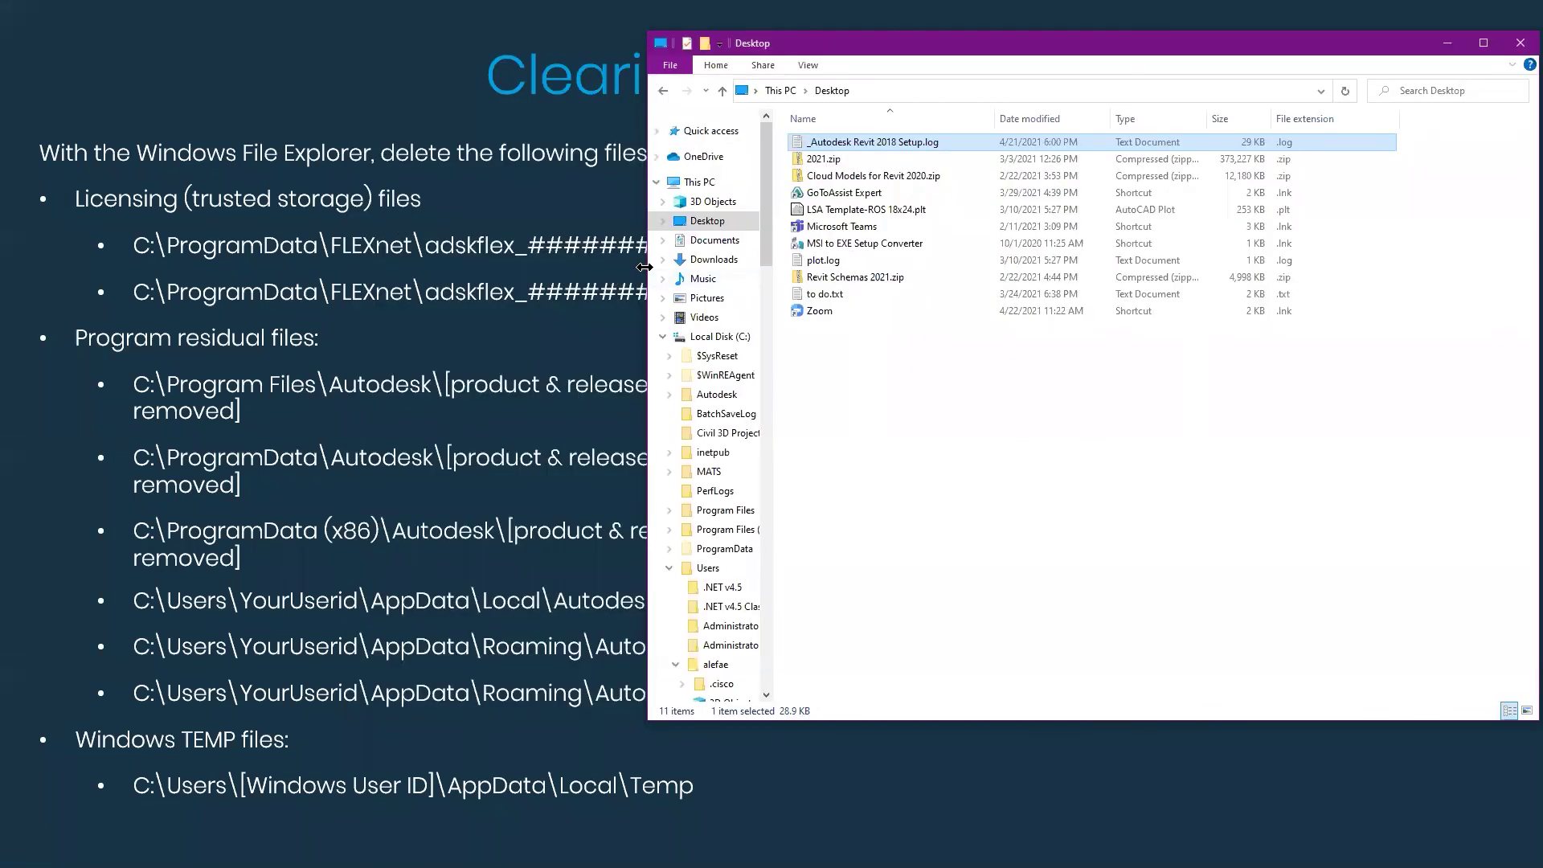
pyautogui.moveTo(644, 267); pyautogui.dragTo(818, 265)
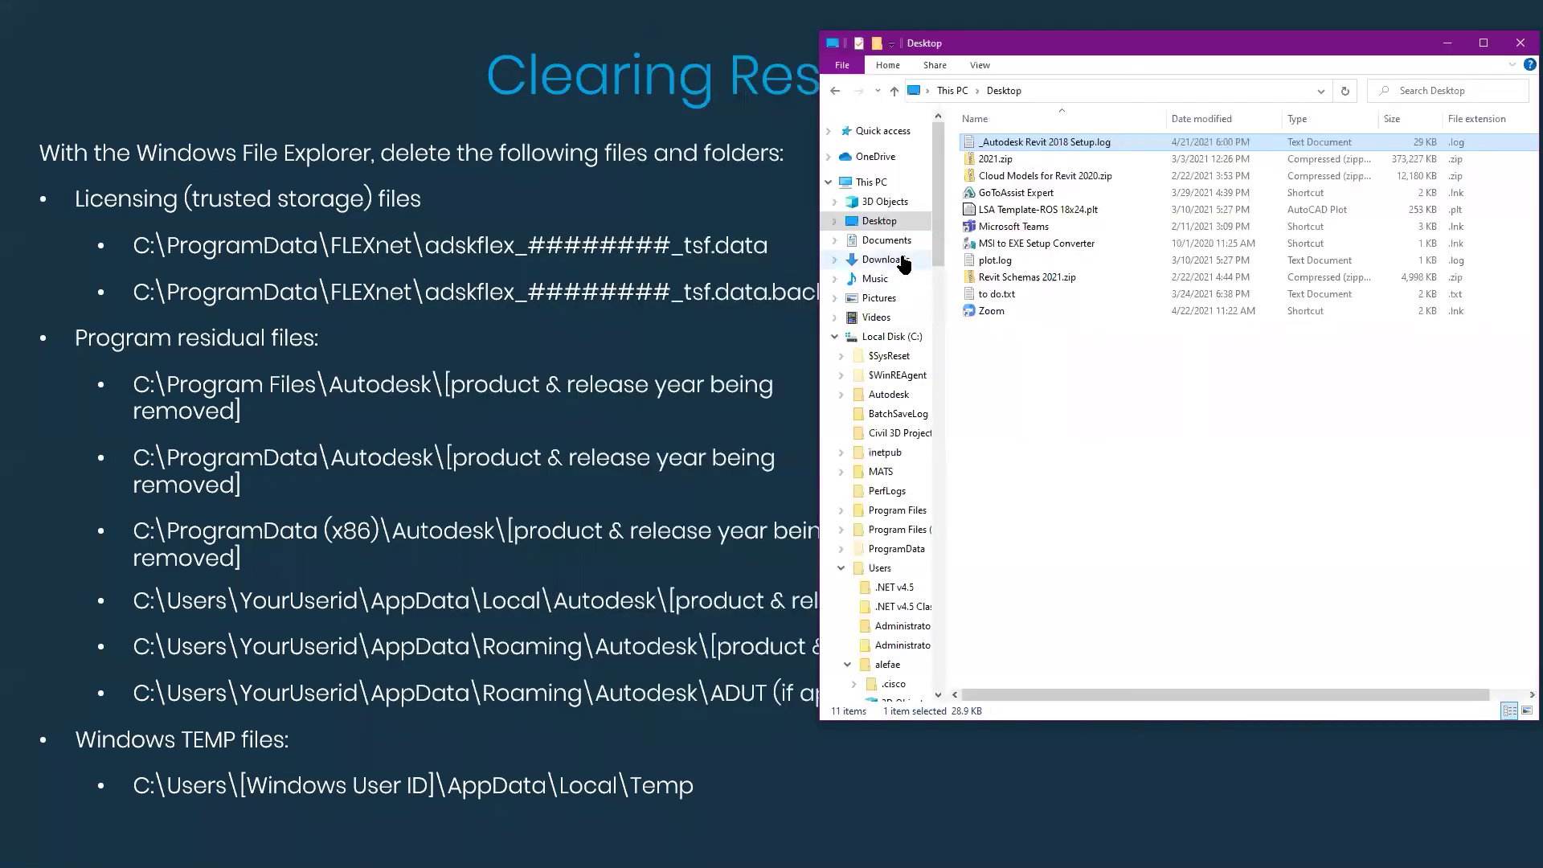
pyautogui.click(891, 335)
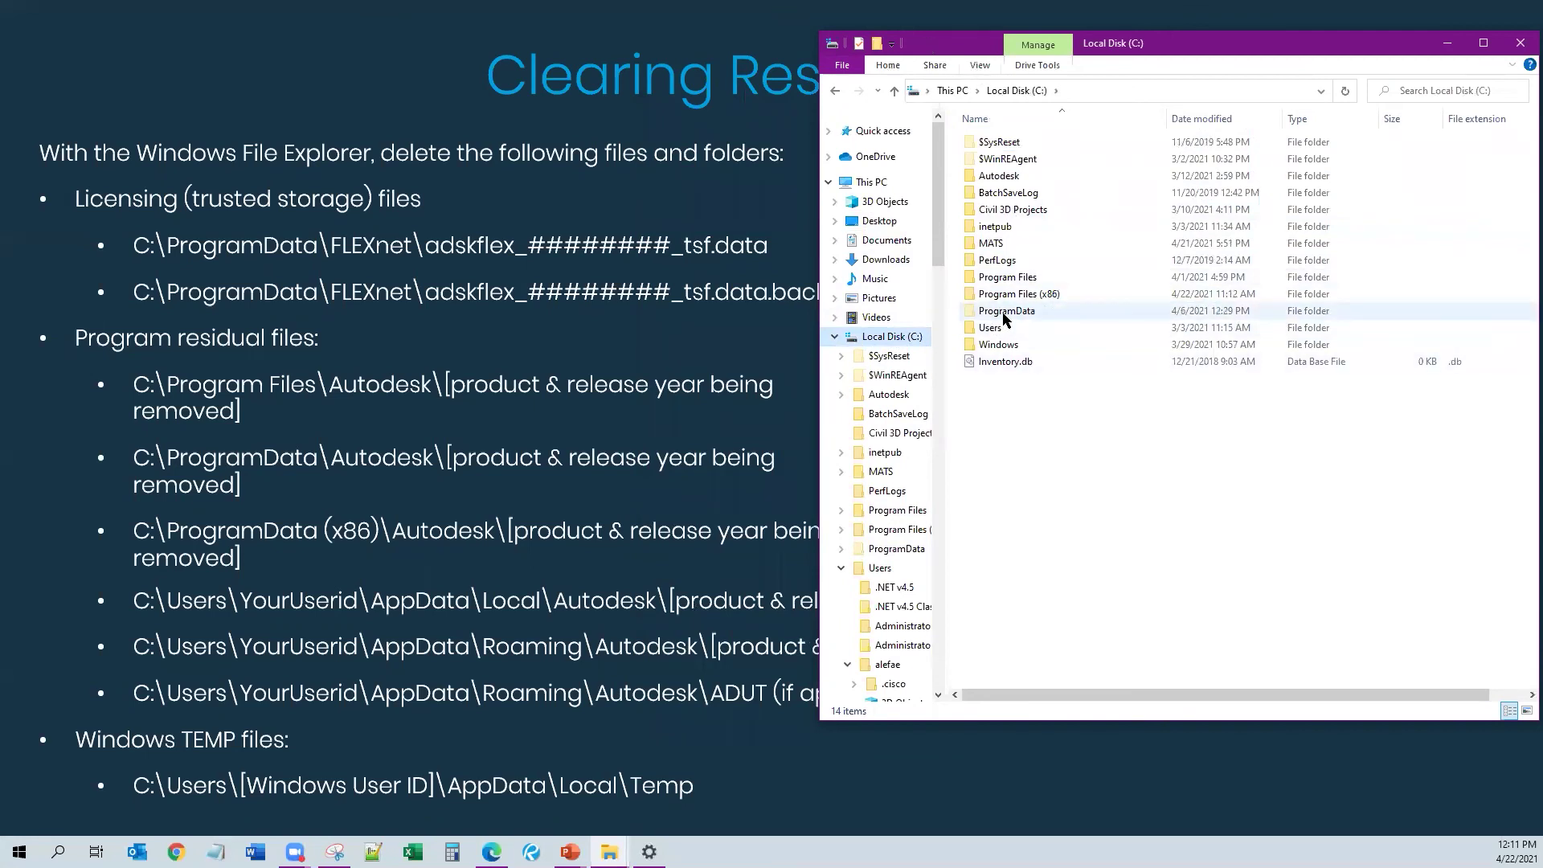
pyautogui.click(980, 66)
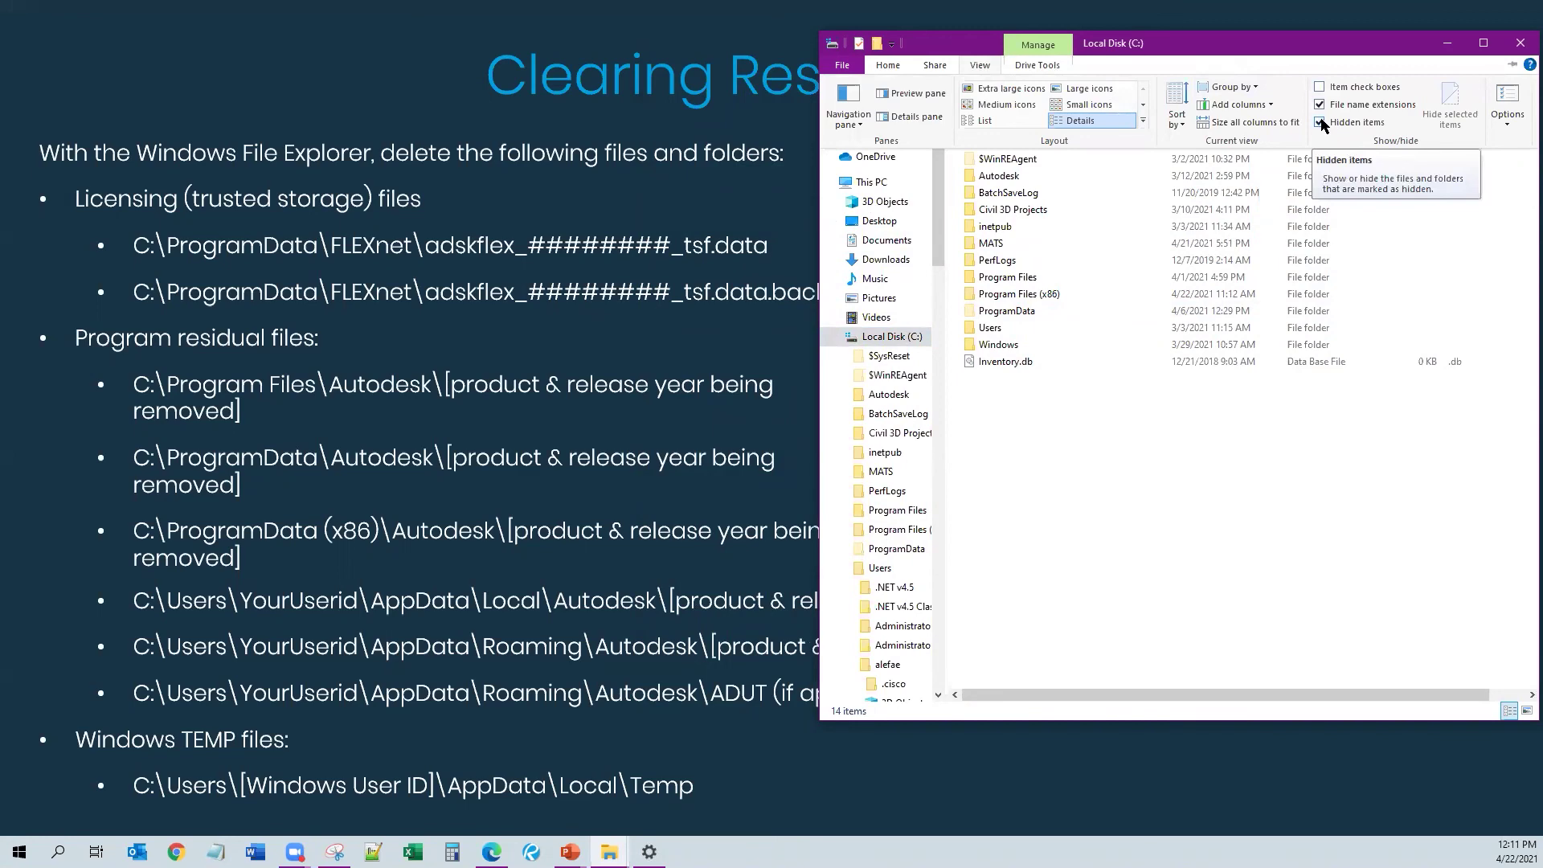
pyautogui.click(1161, 523)
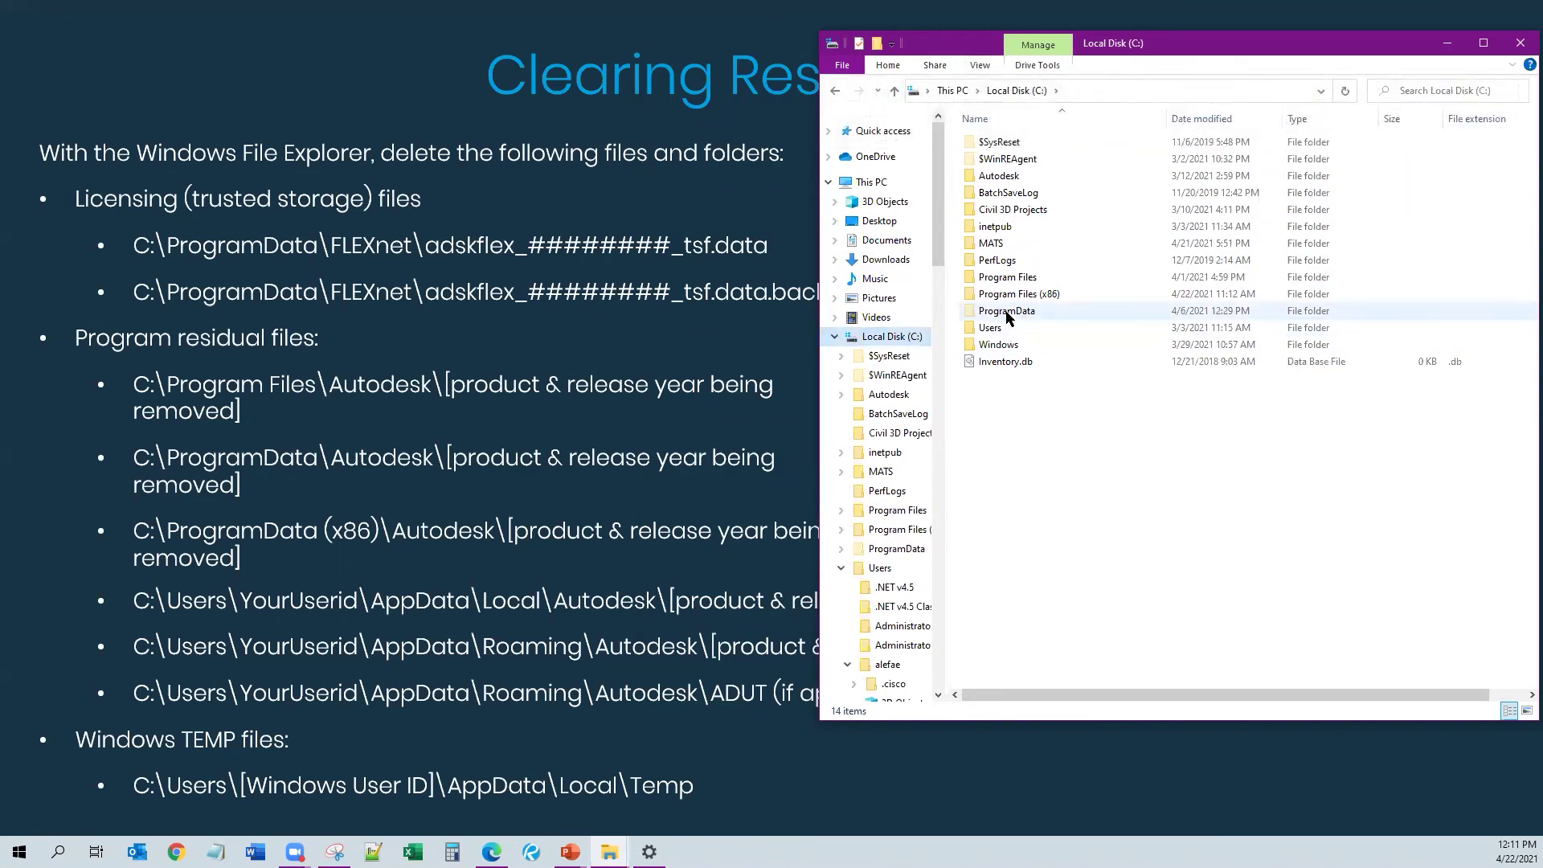
# - Delete the three adskflex files in C:\ProgramData\FLEXnet, then go back to Local Disk (C:)
pyautogui.doubleClick(1007, 312)
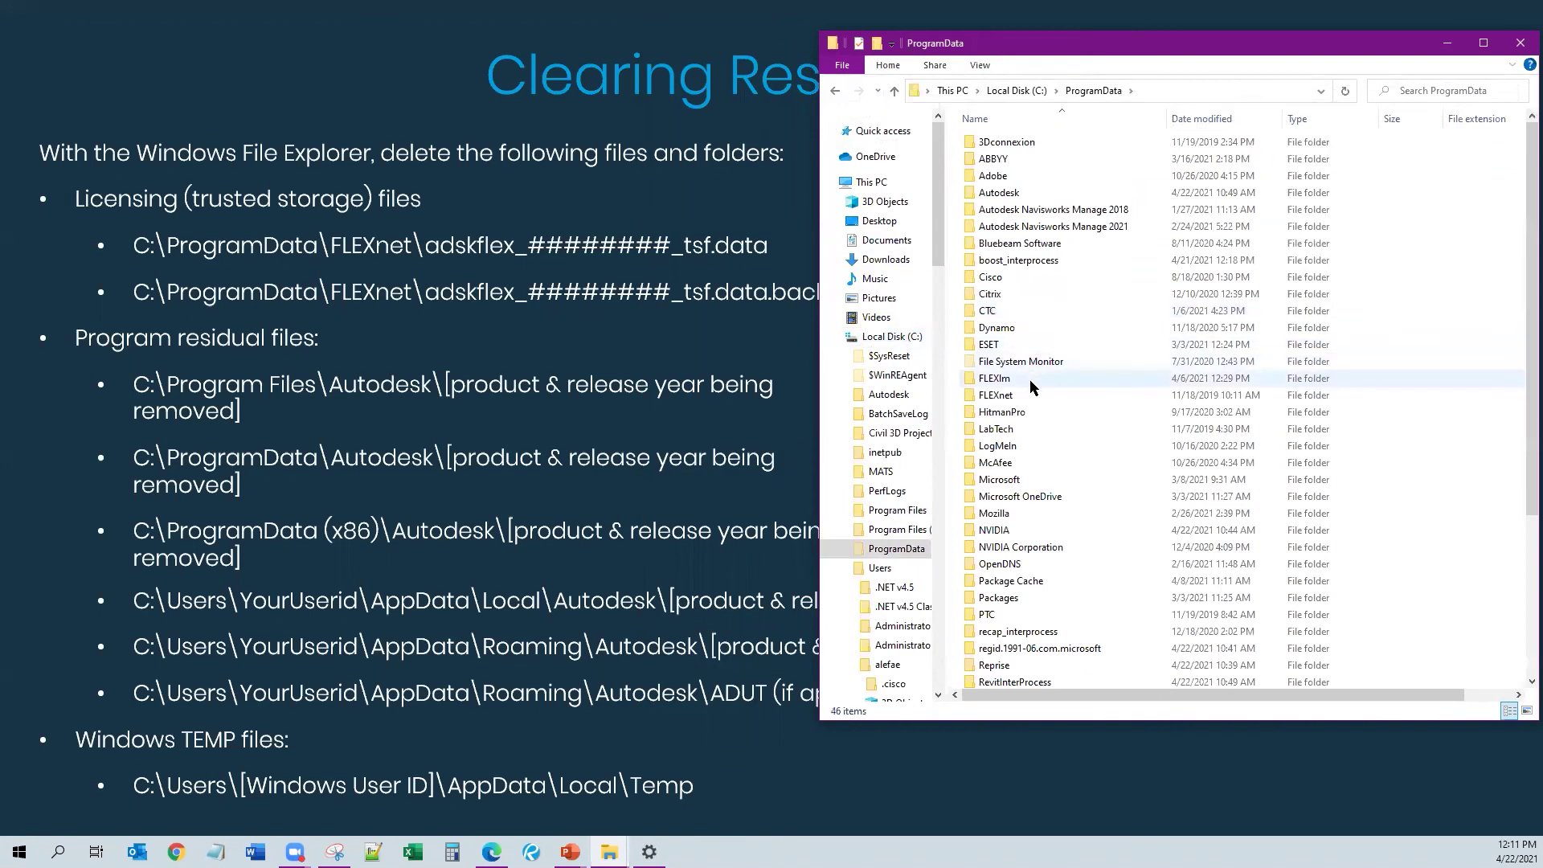
pyautogui.doubleClick(1032, 395)
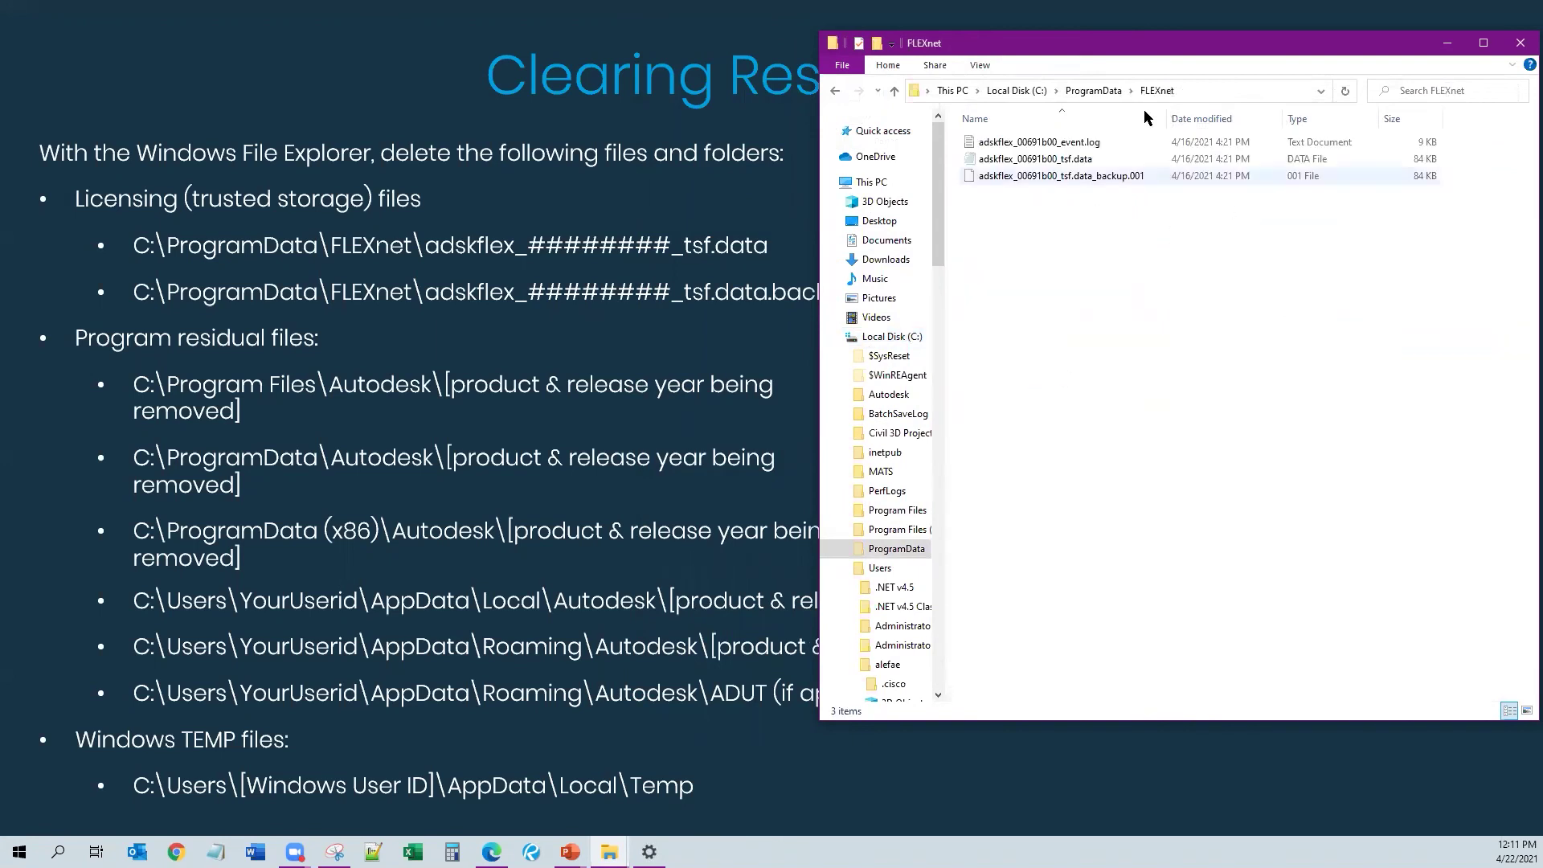
pyautogui.moveTo(1211, 340); pyautogui.dragTo(952, 113)
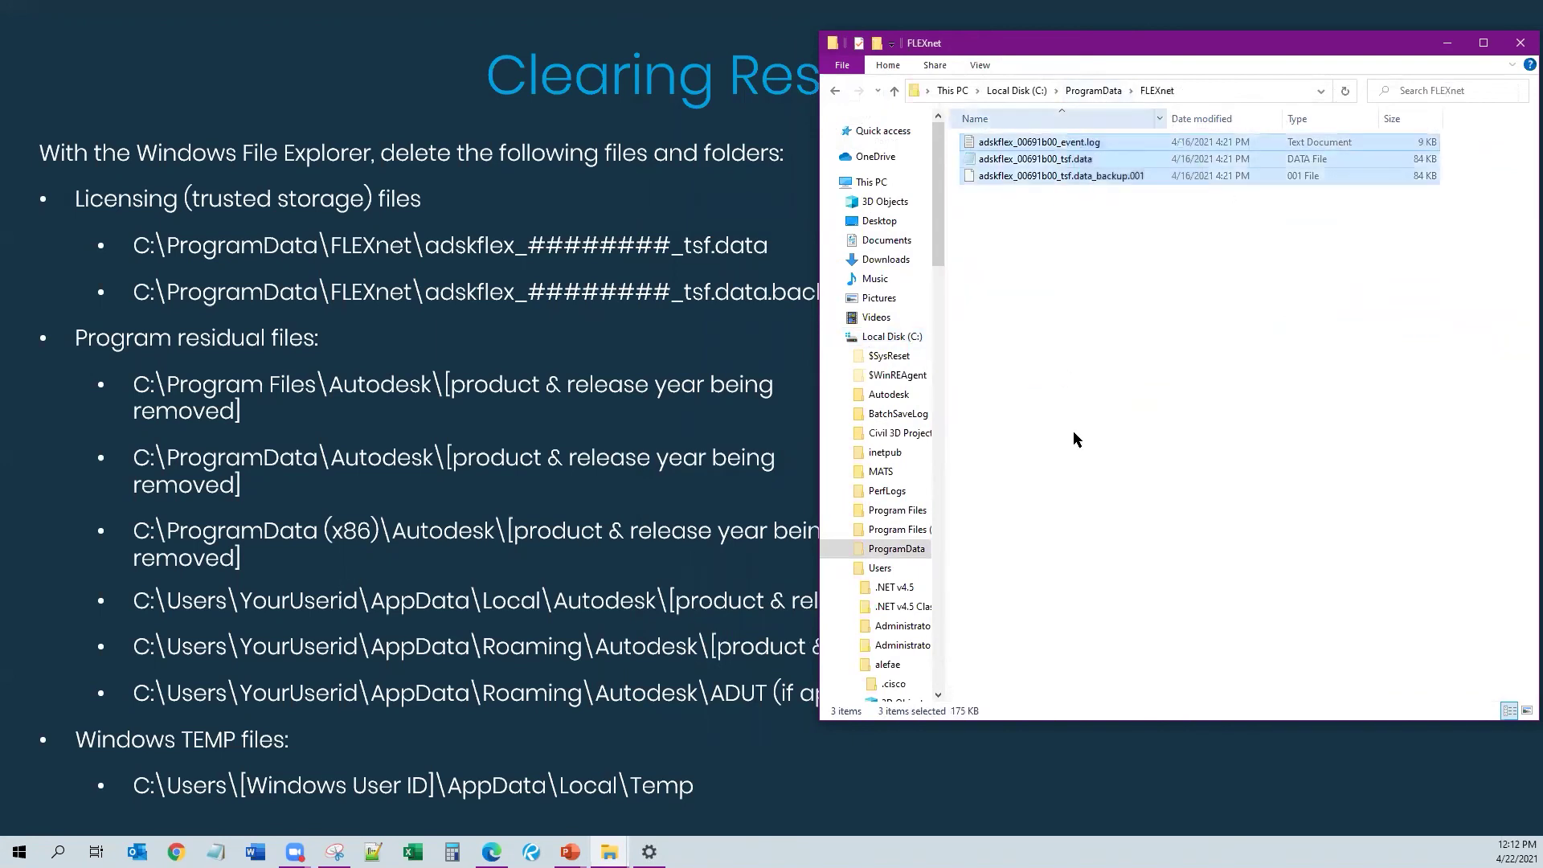
pyautogui.press('Delete')
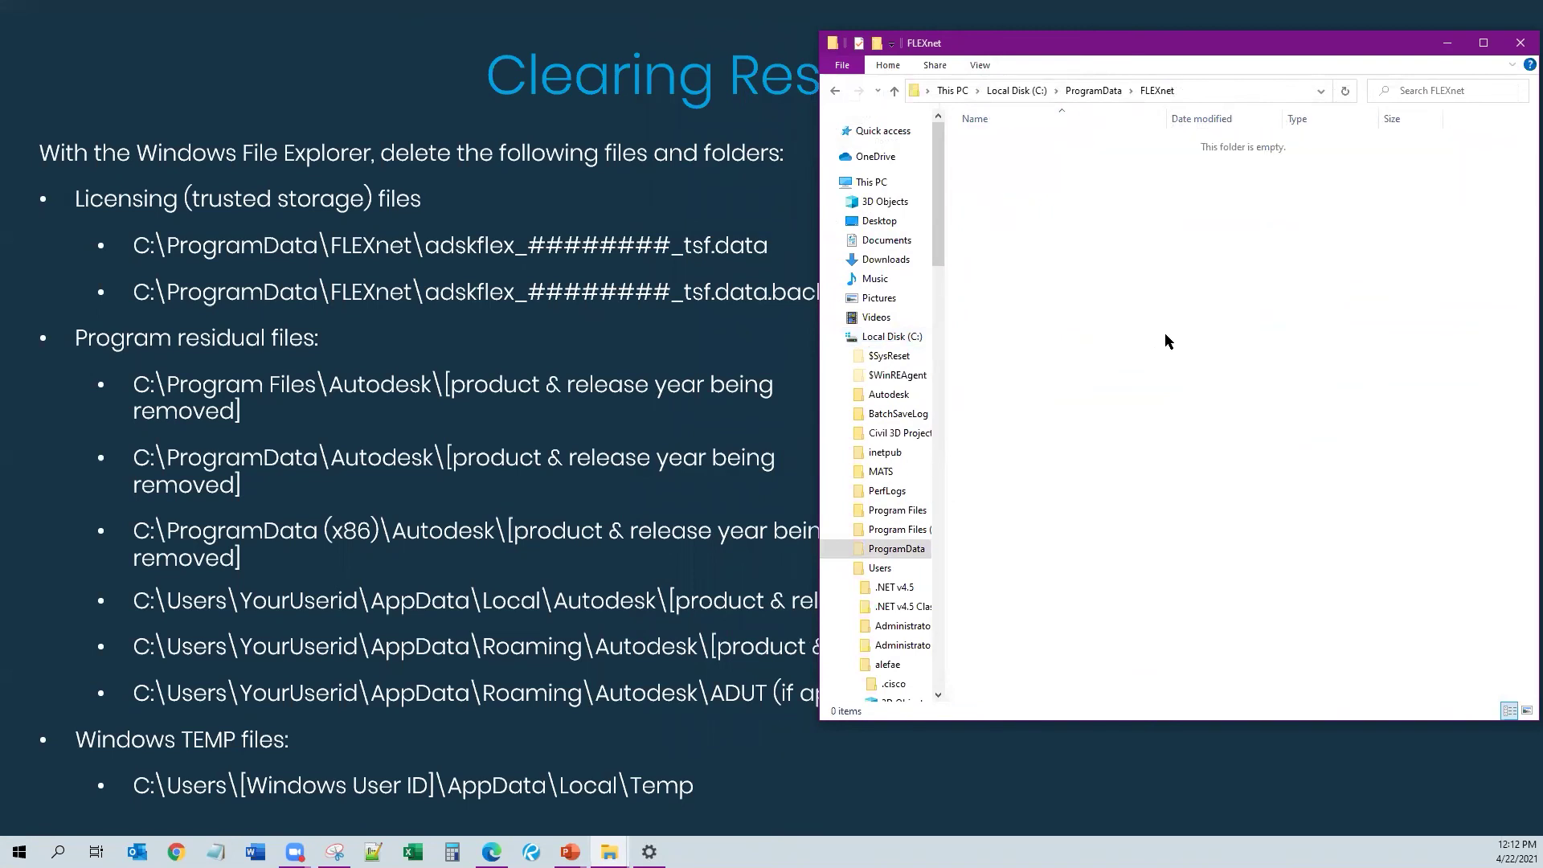
pyautogui.click(1020, 91)
# - Open C:\Program Files\Autodesk and look through its product folders
pyautogui.doubleClick(1014, 278)
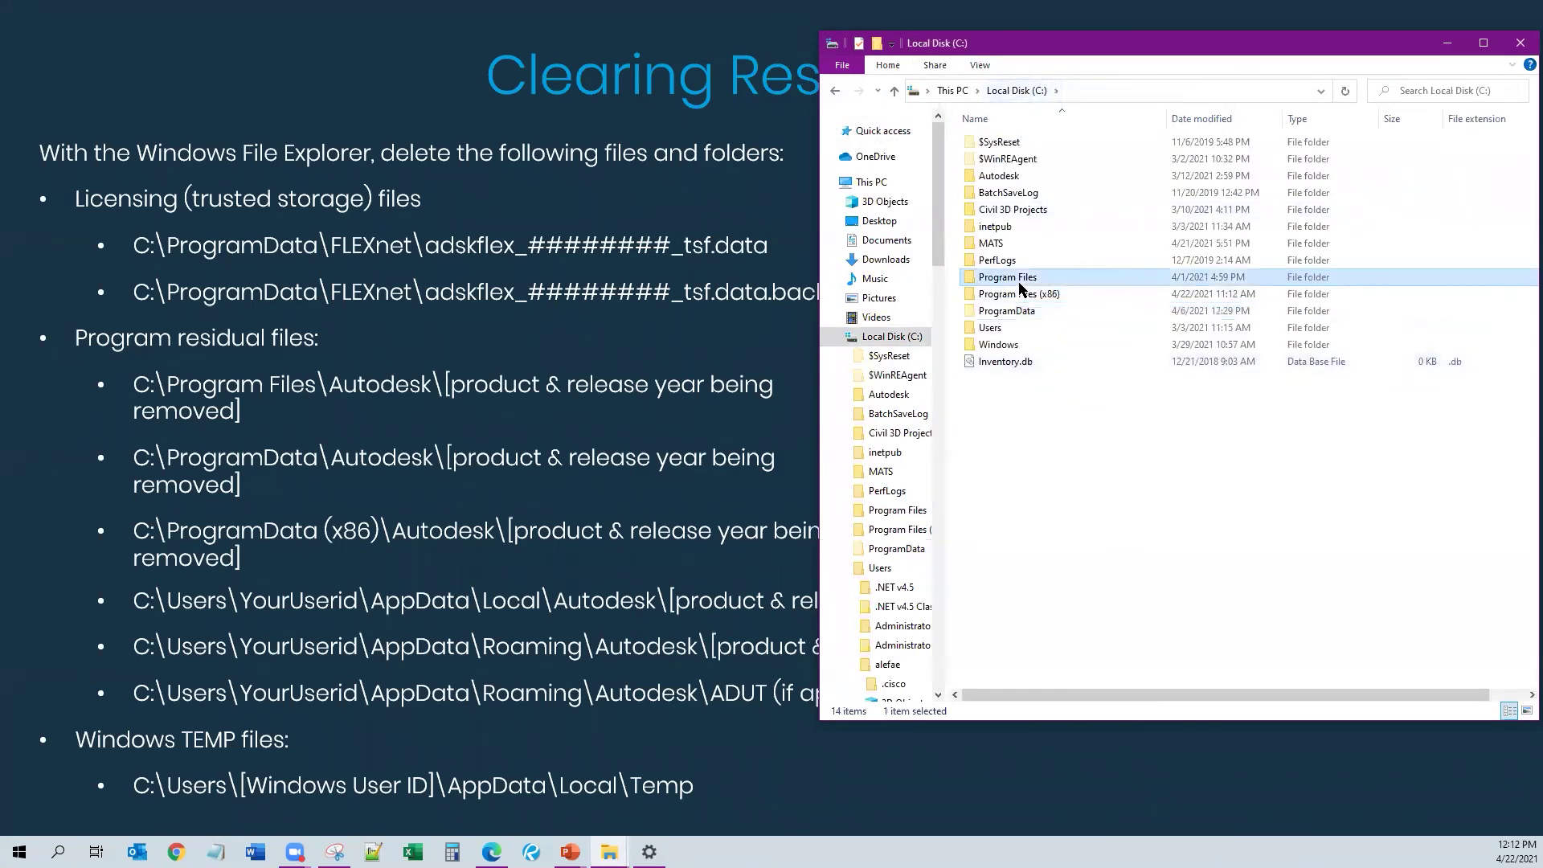
pyautogui.doubleClick(999, 158)
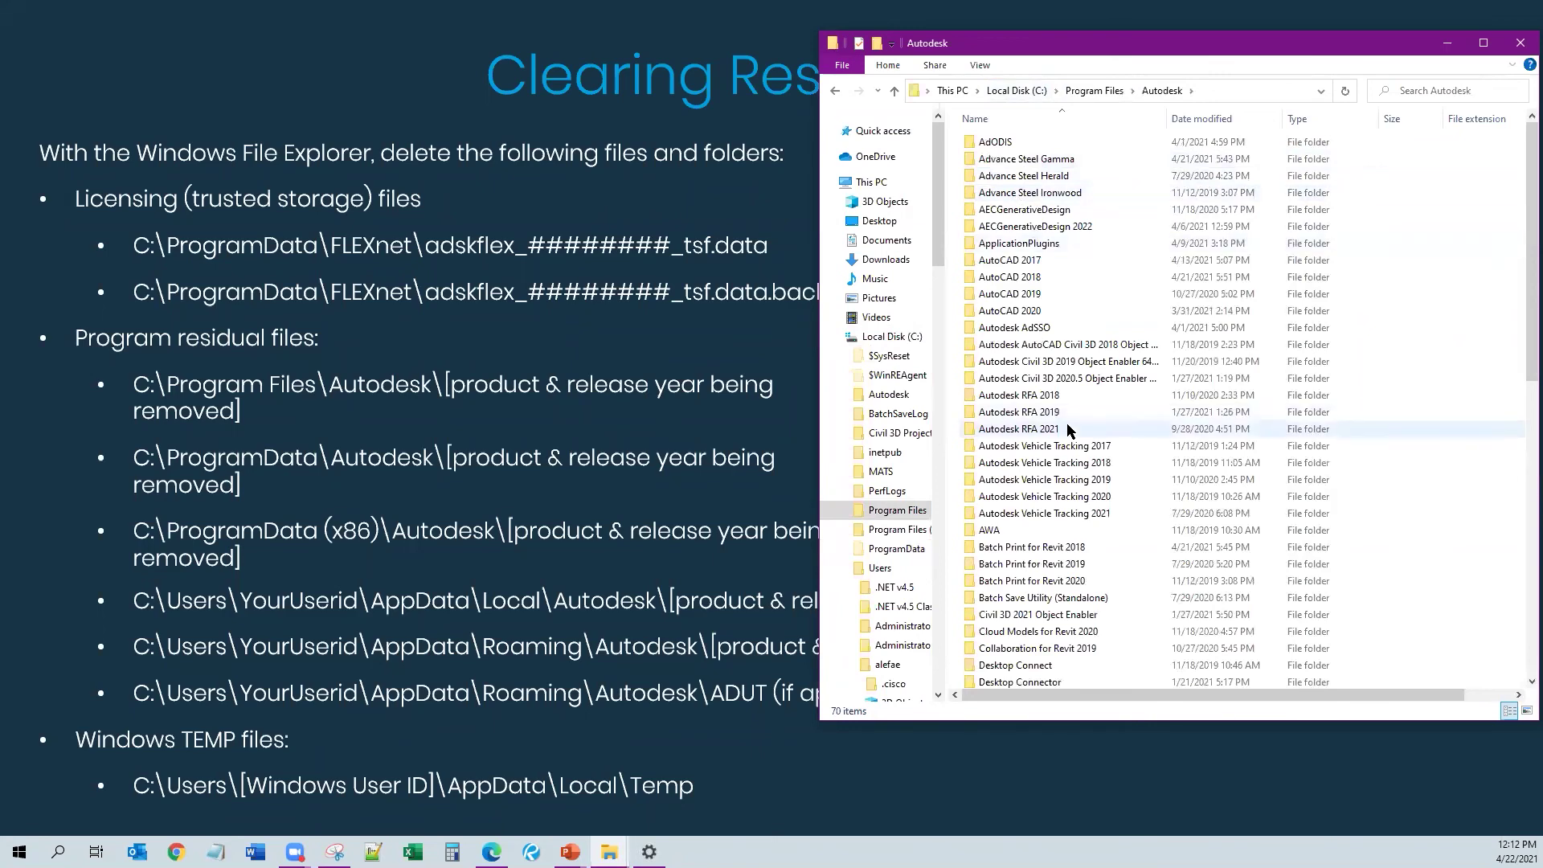
pyautogui.scroll(-12, 1068, 414)
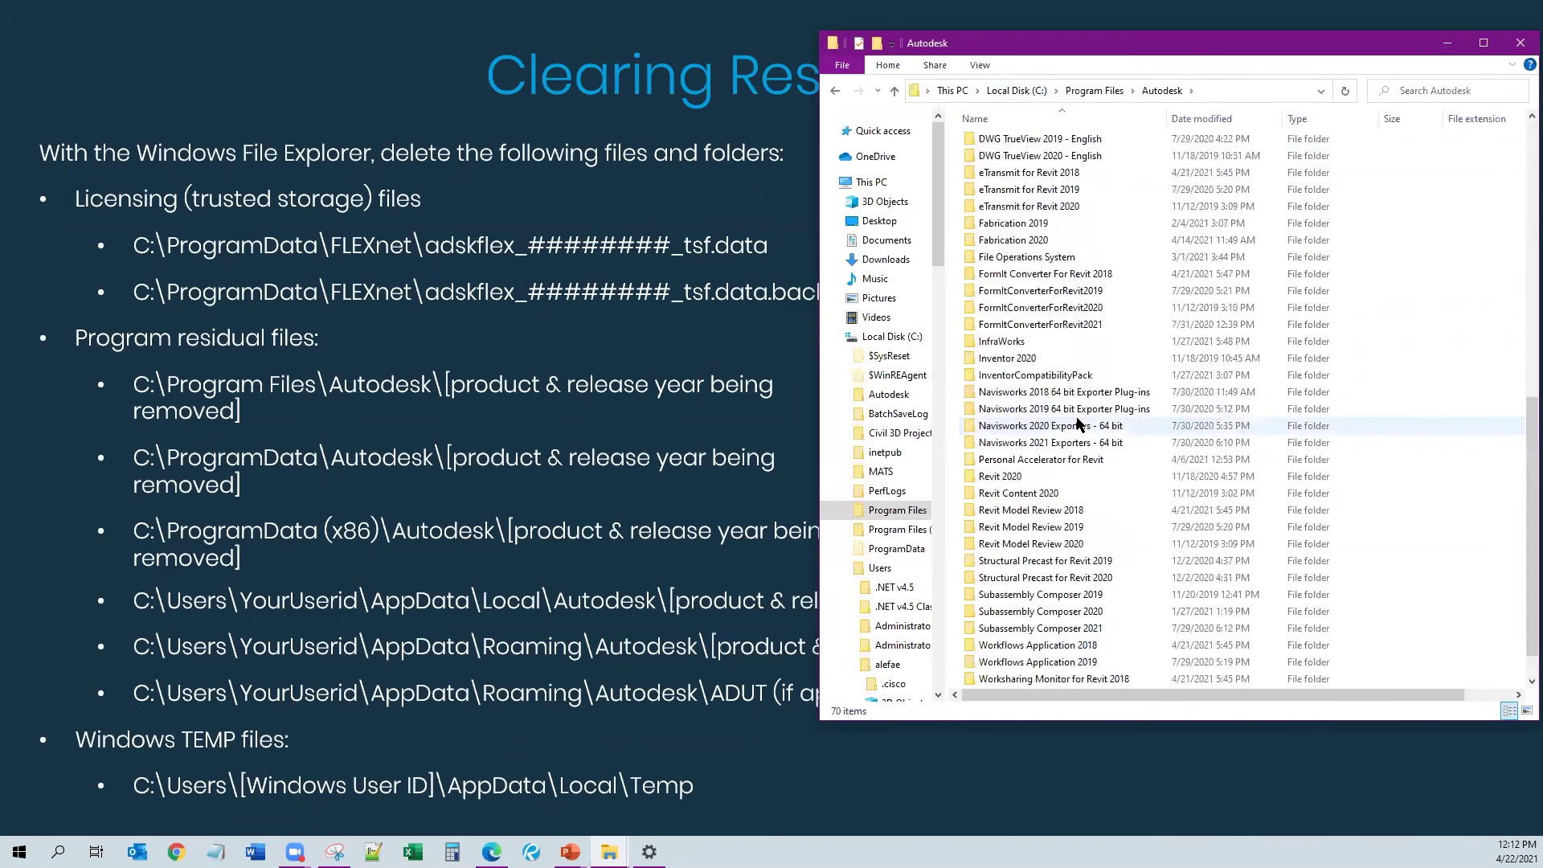
pyautogui.scroll(12, 1098, 464)
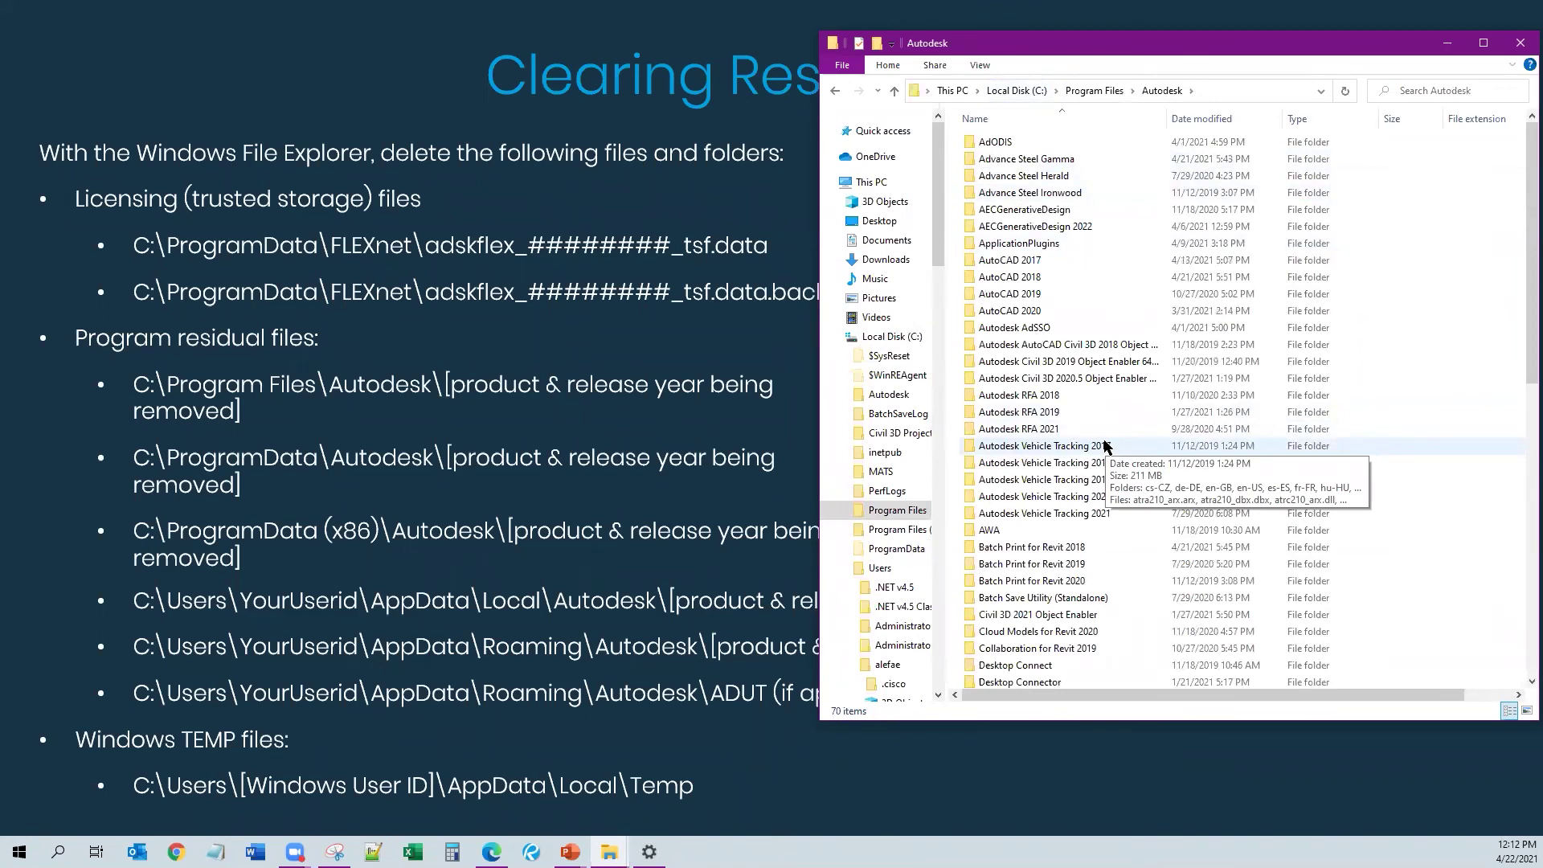
# - Delete the AutoCAD 2017 folder, allowing the admin prompt, then return to Local Disk (C:)
pyautogui.click(1069, 262)
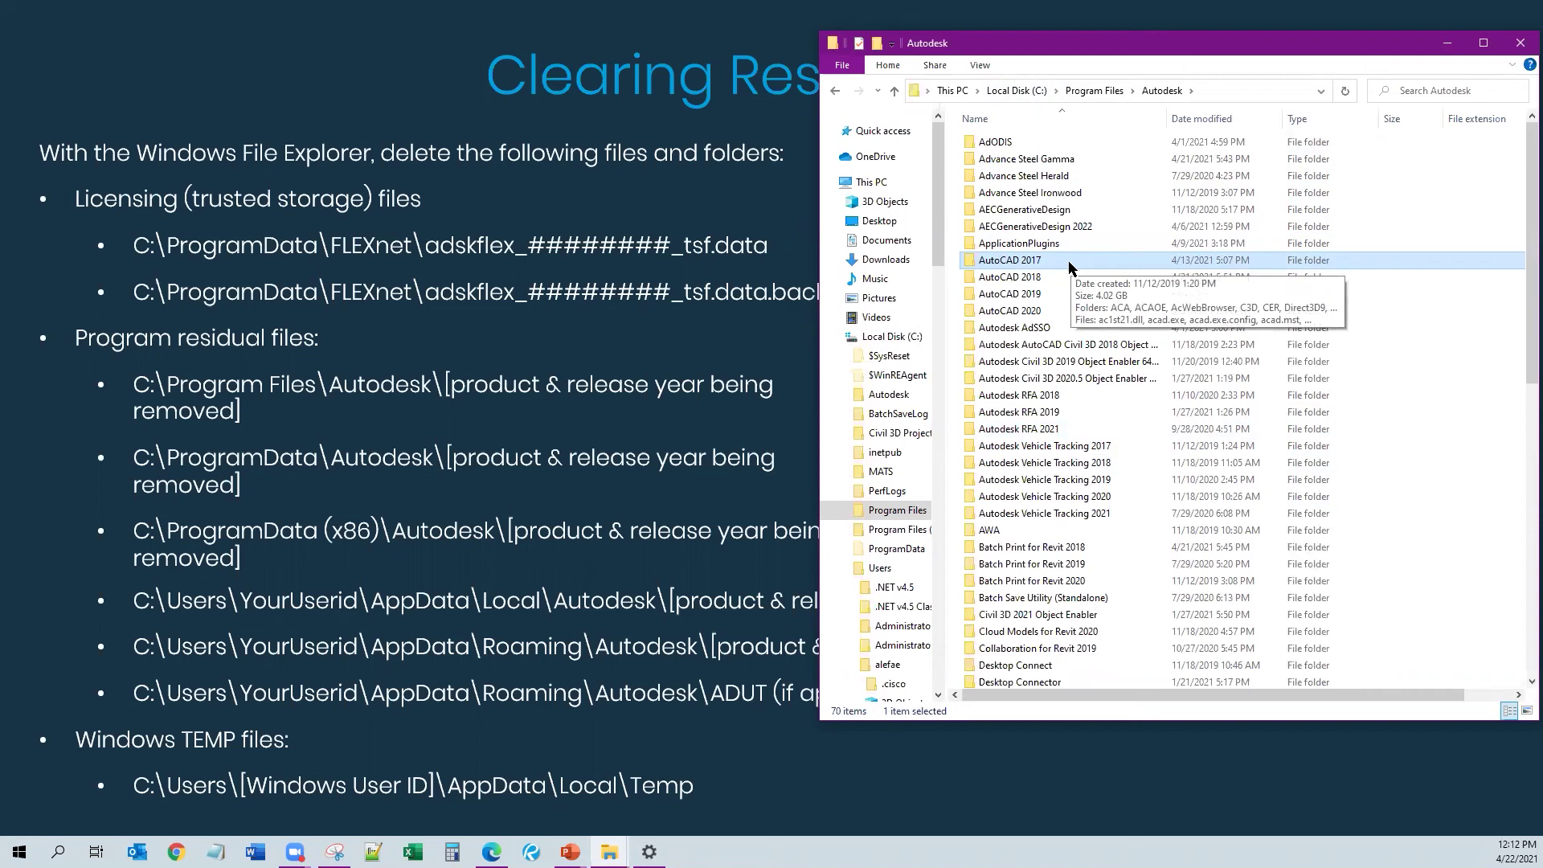
pyautogui.press('Delete')
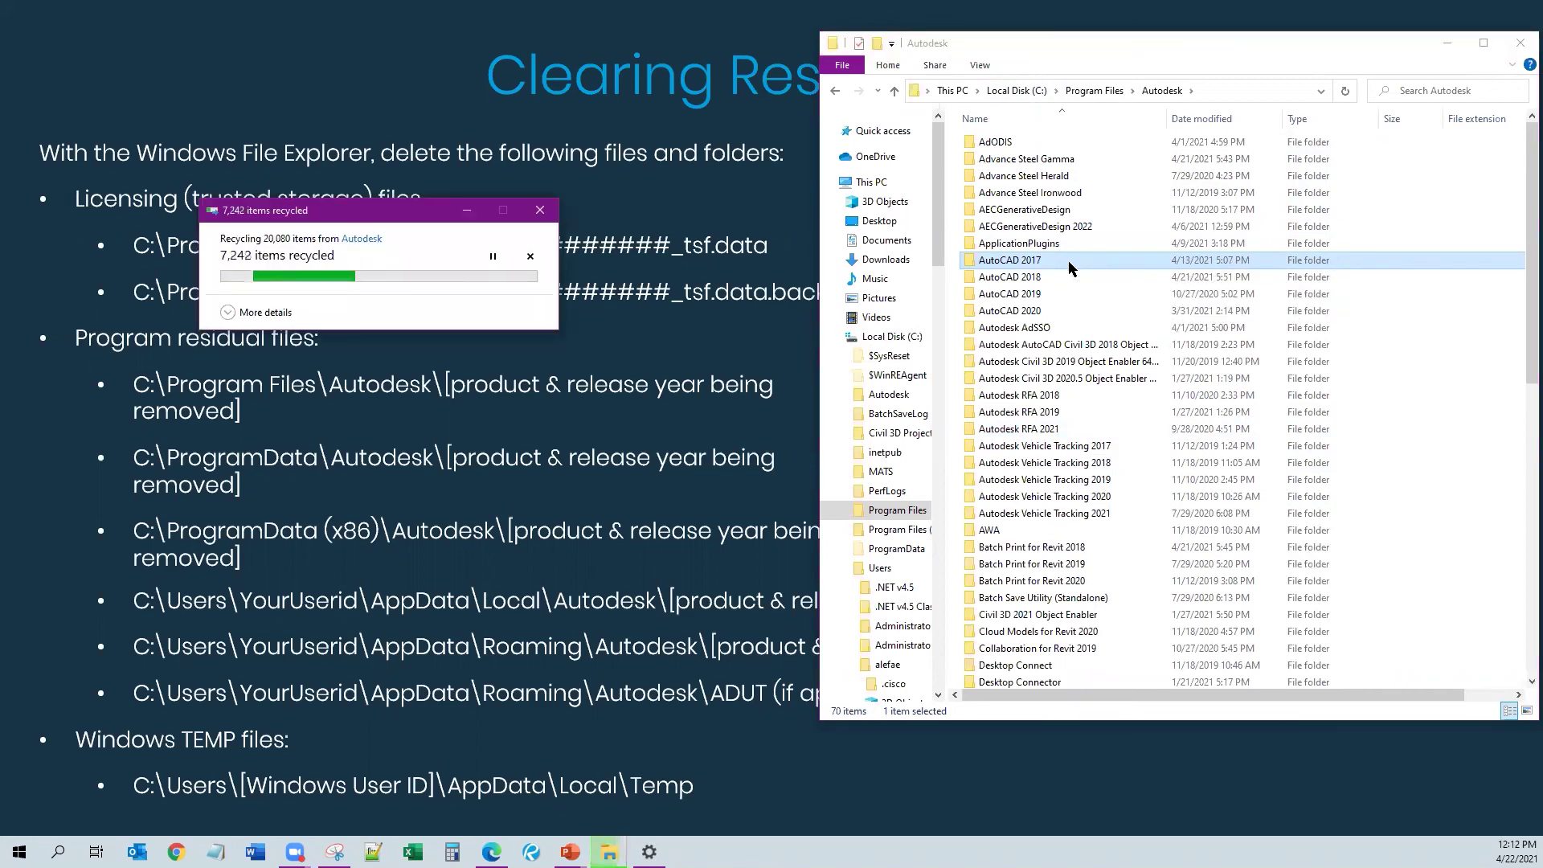
pyautogui.click(337, 322)
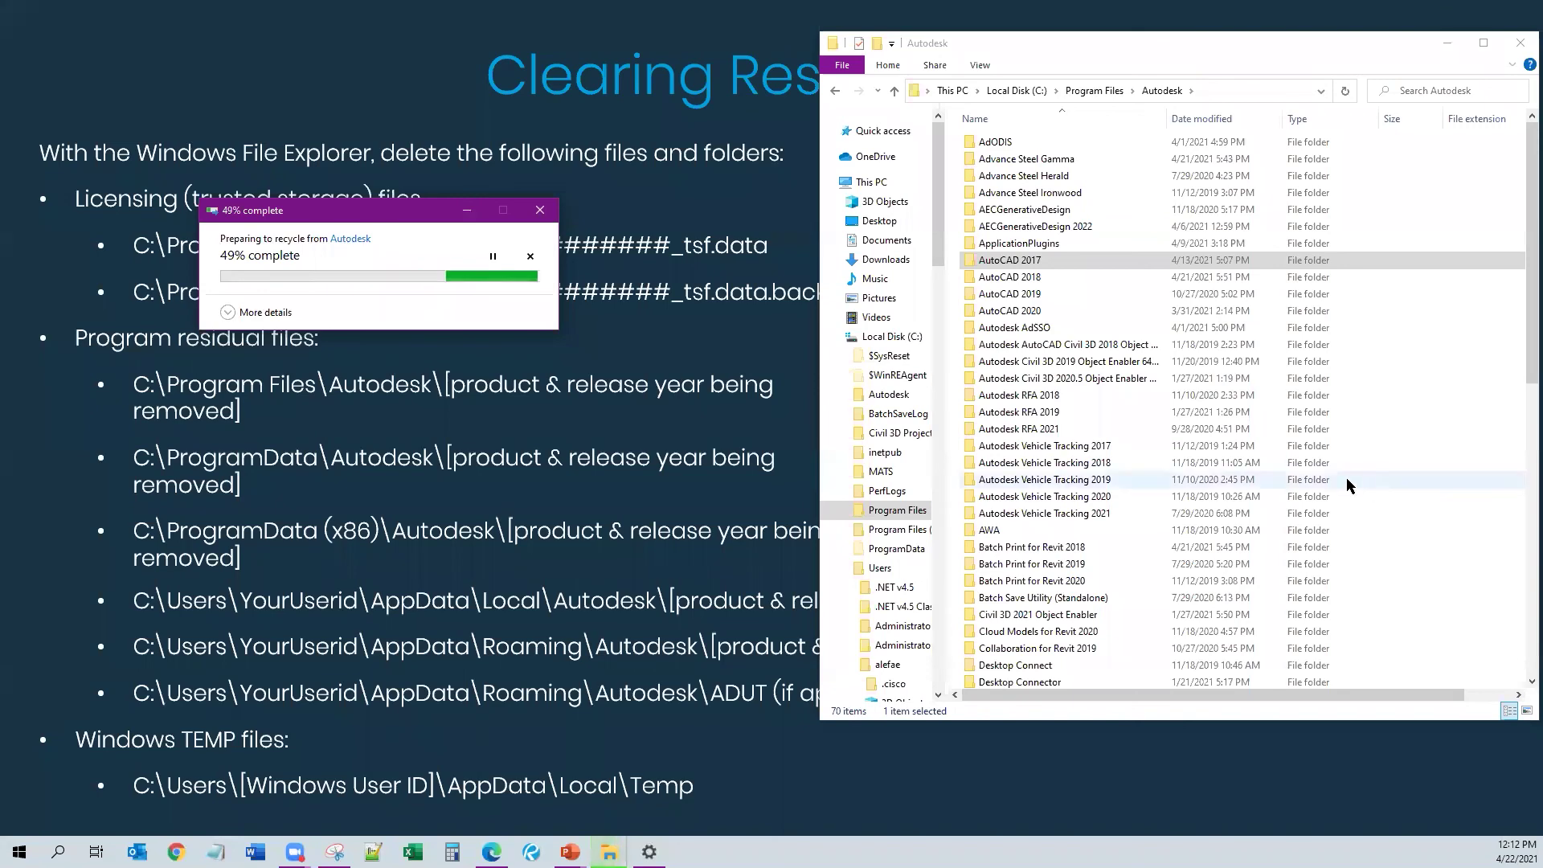
pyautogui.scroll(-3, 1094, 451)
pyautogui.scroll(-10, 1094, 451)
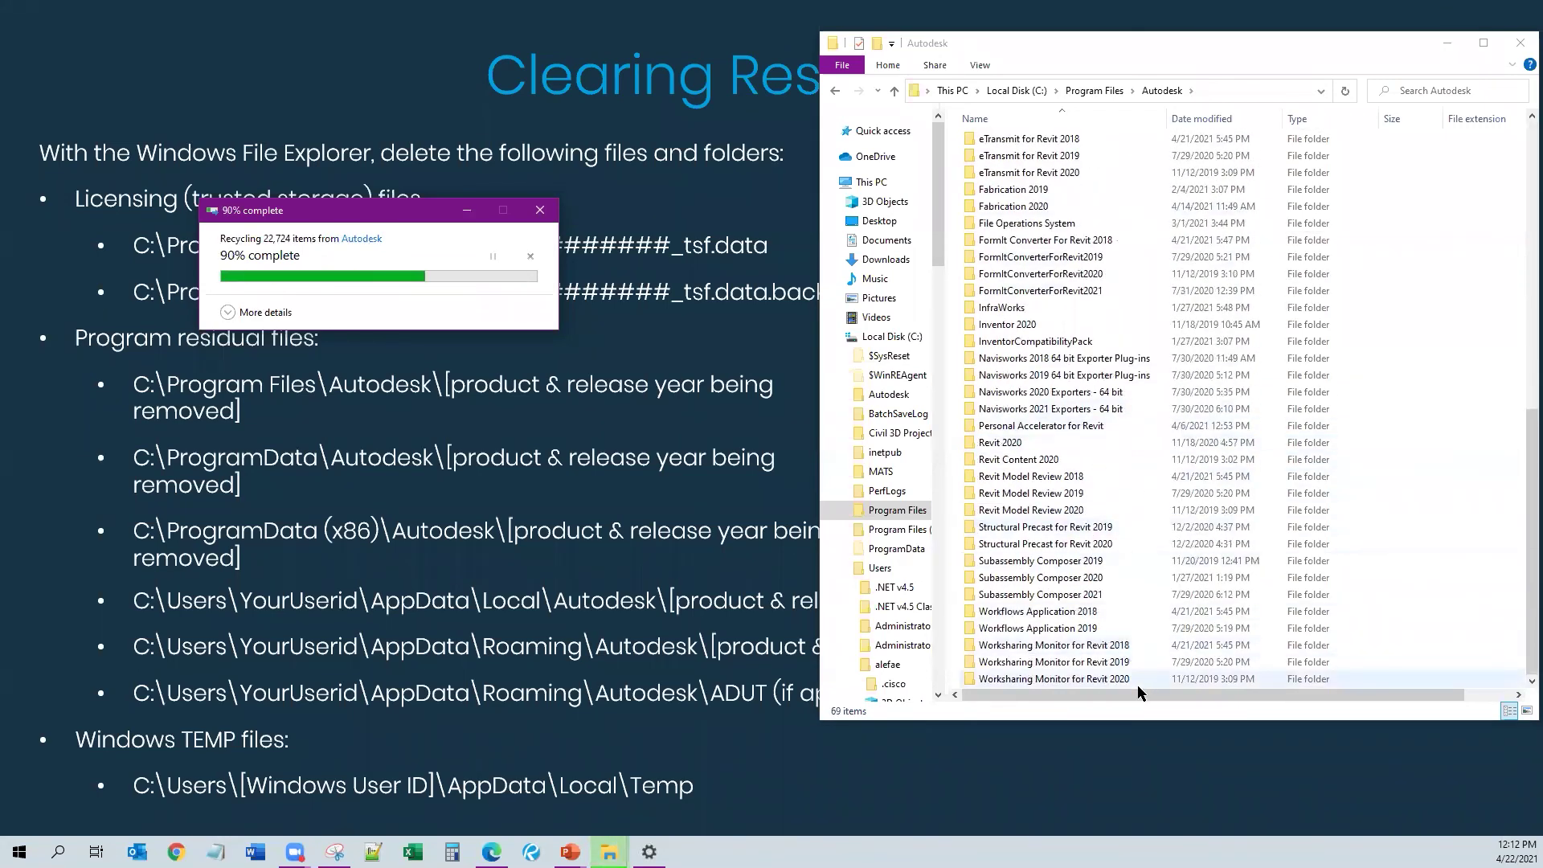
pyautogui.scroll(2, 1059, 440)
pyautogui.scroll(9, 1059, 440)
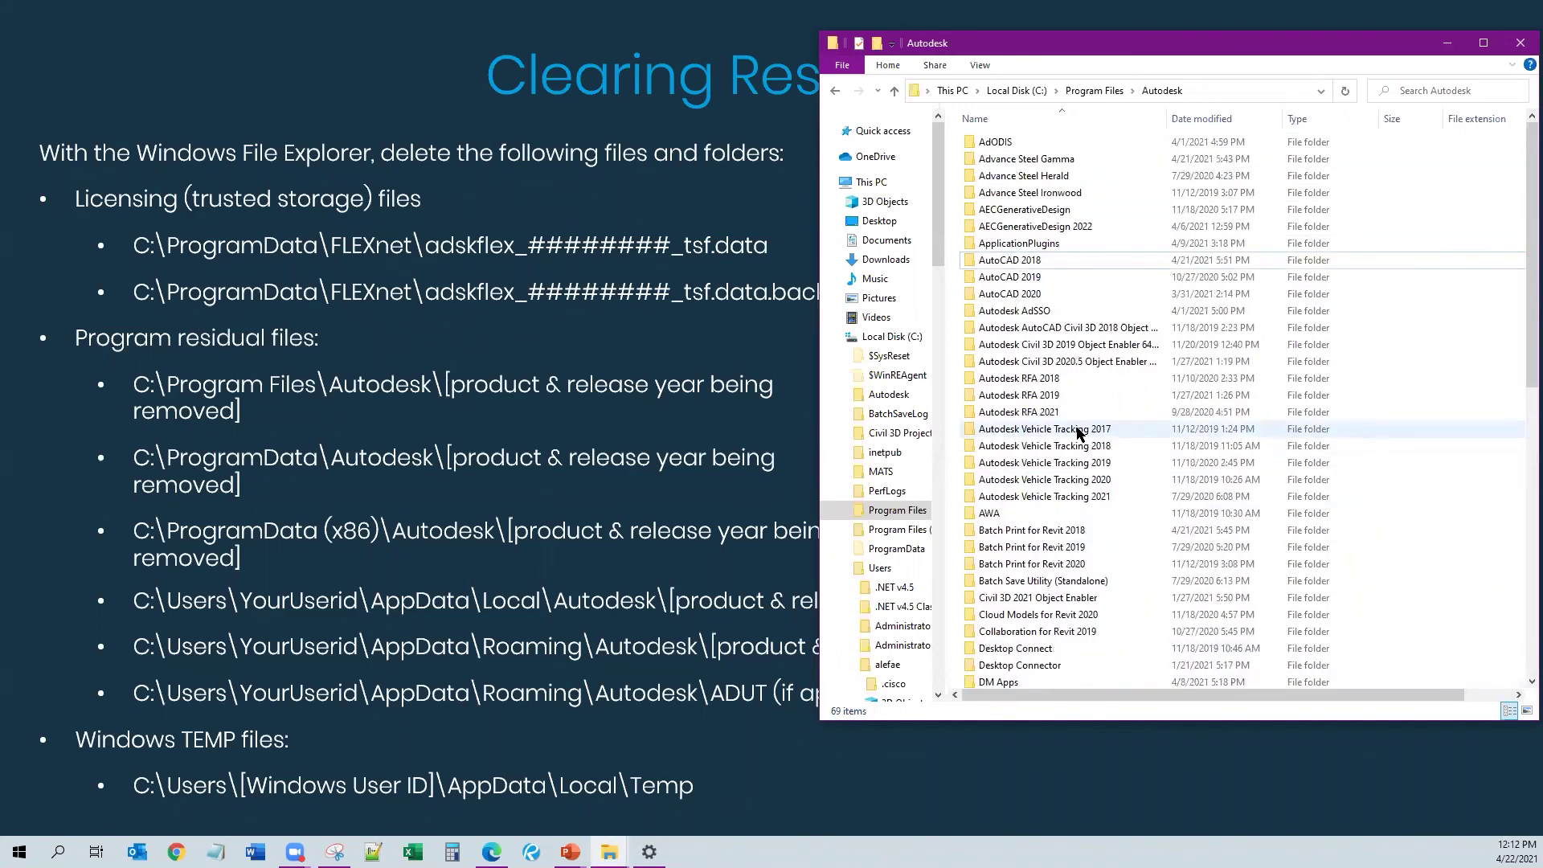
pyautogui.click(1016, 91)
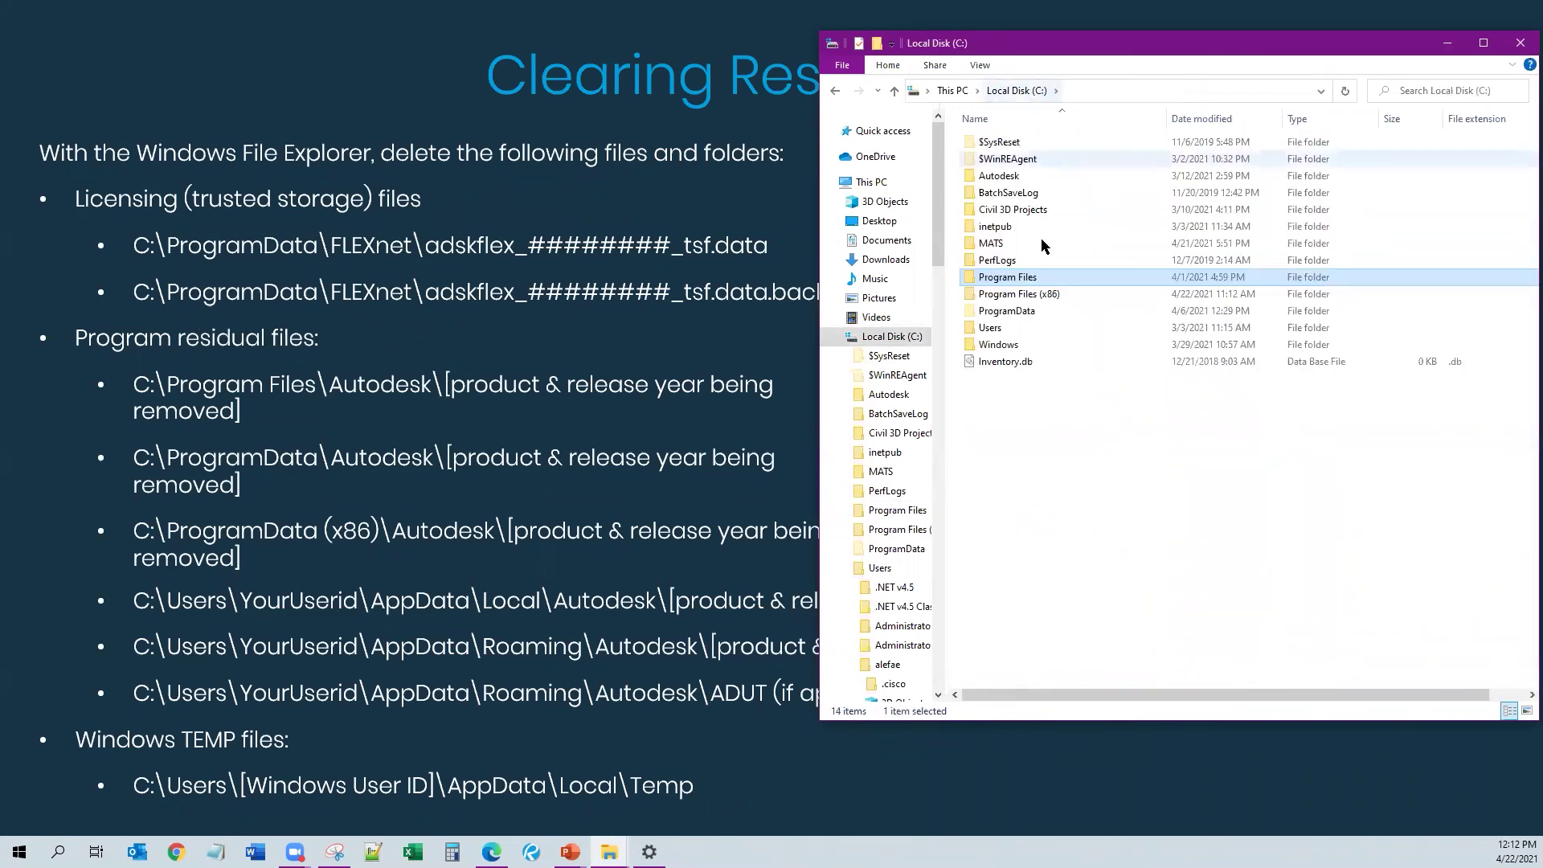
# - Open C:\ProgramData\Autodesk and check the contents of its ACD folder
pyautogui.doubleClick(1014, 312)
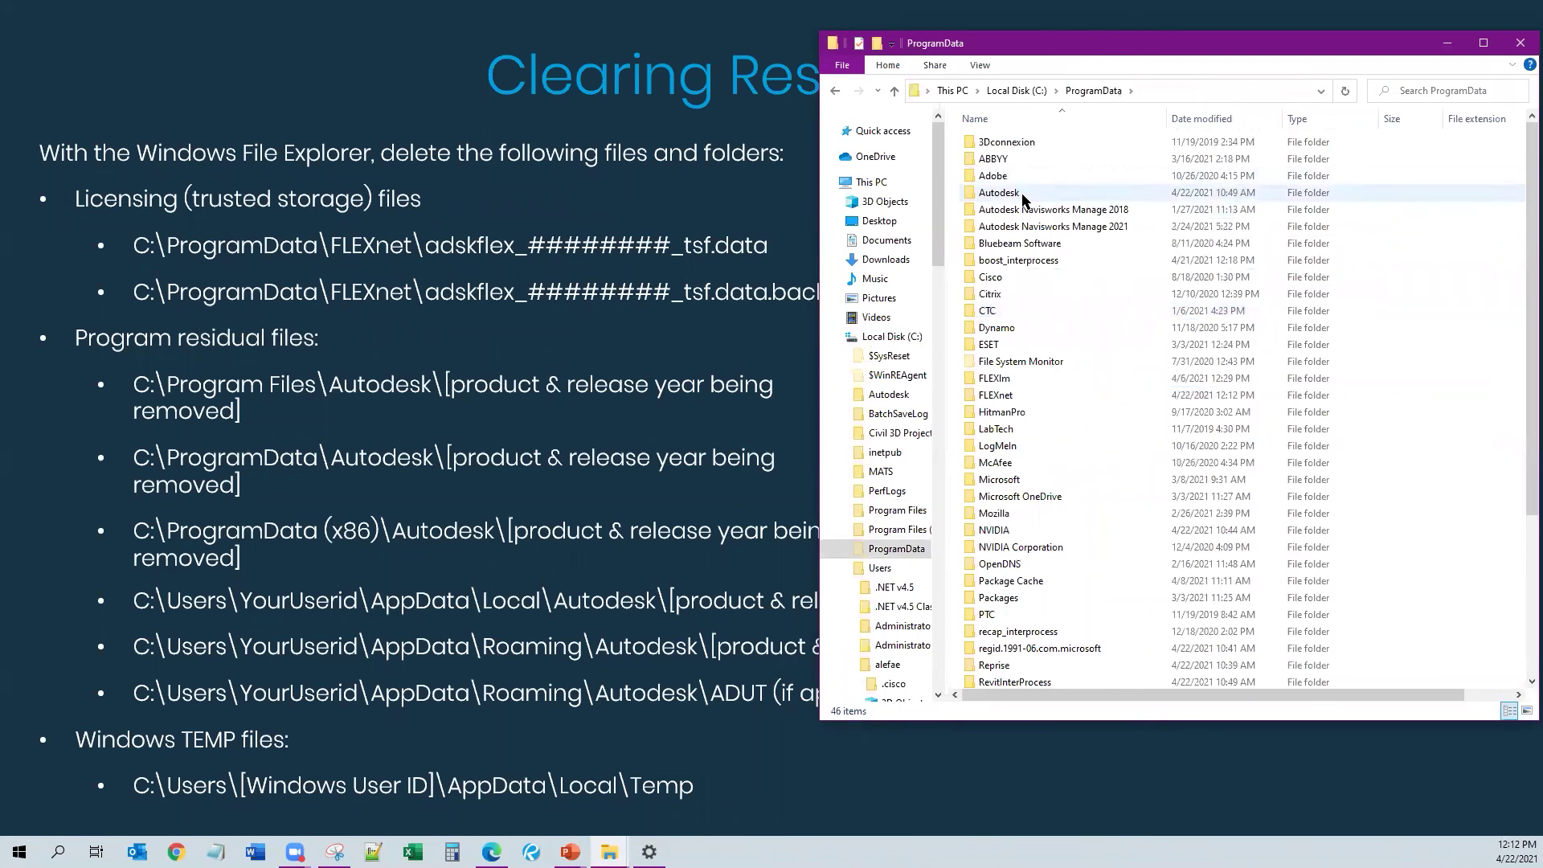
pyautogui.doubleClick(999, 192)
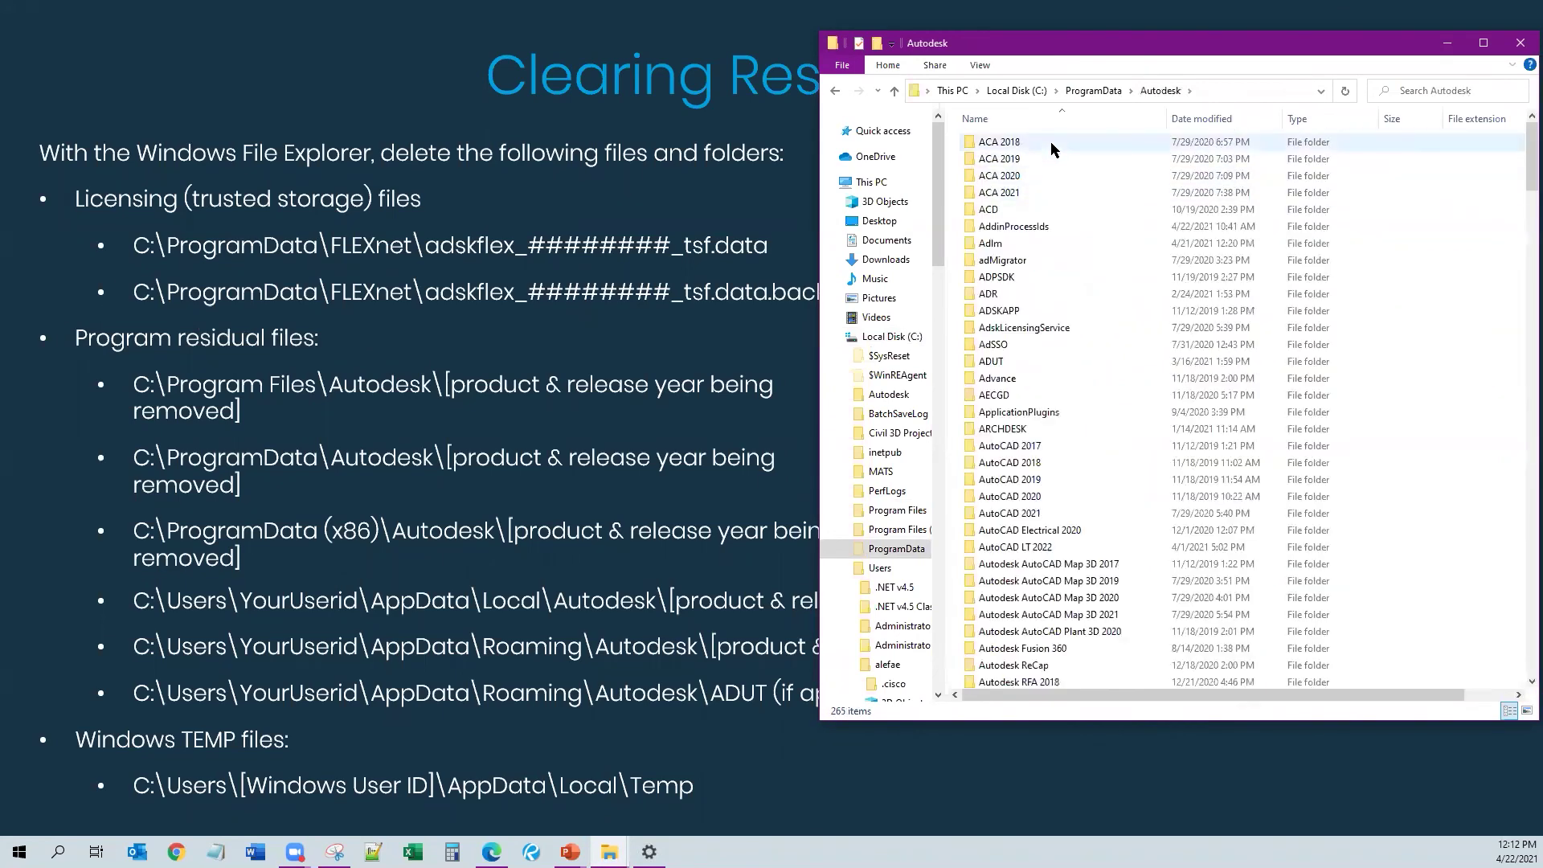
pyautogui.doubleClick(1019, 215)
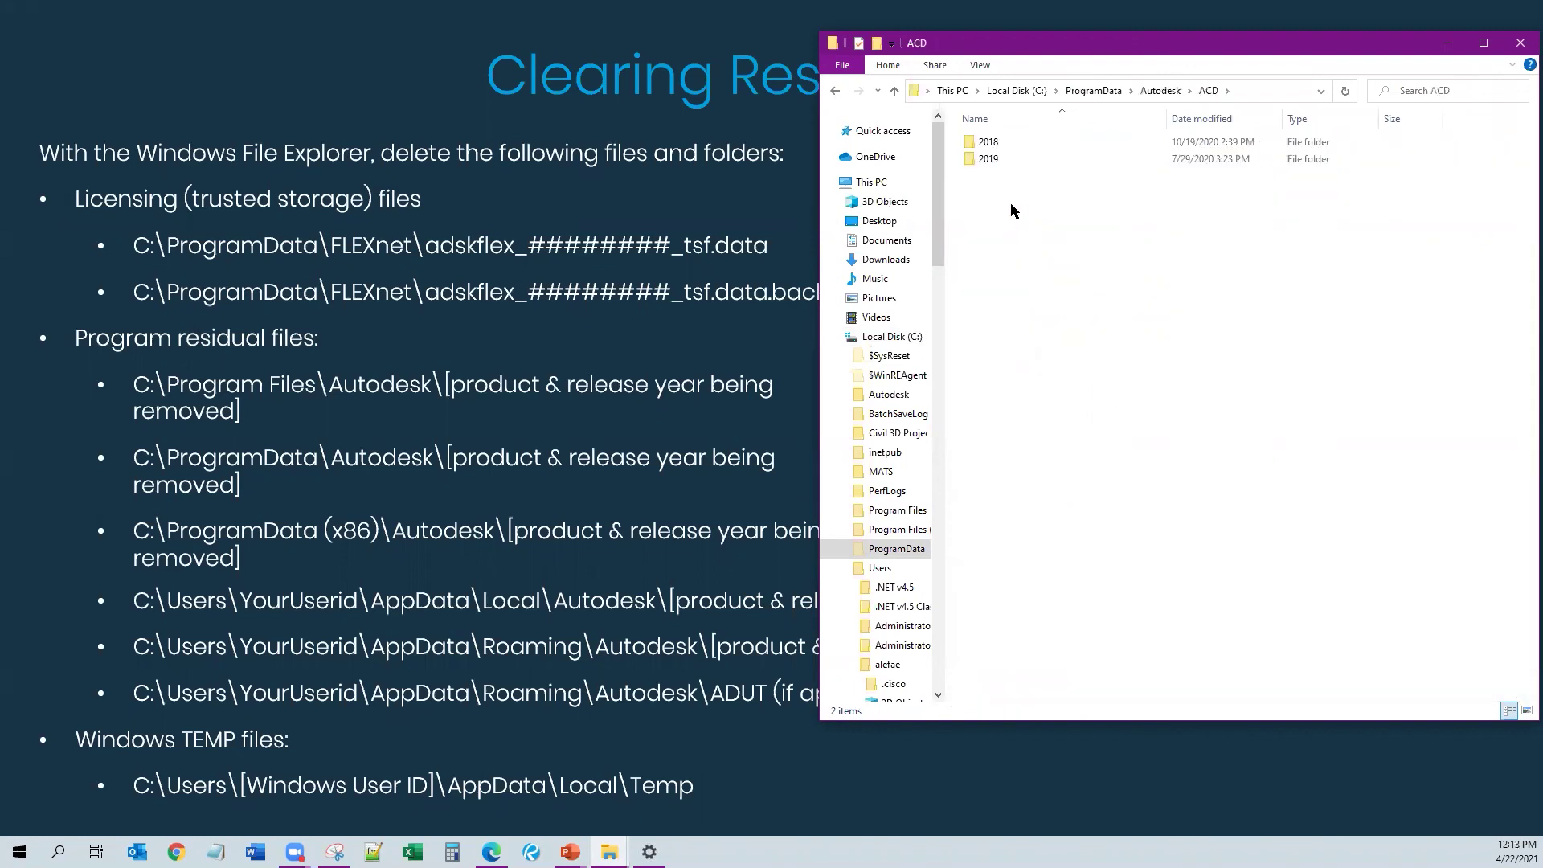
pyautogui.click(842, 93)
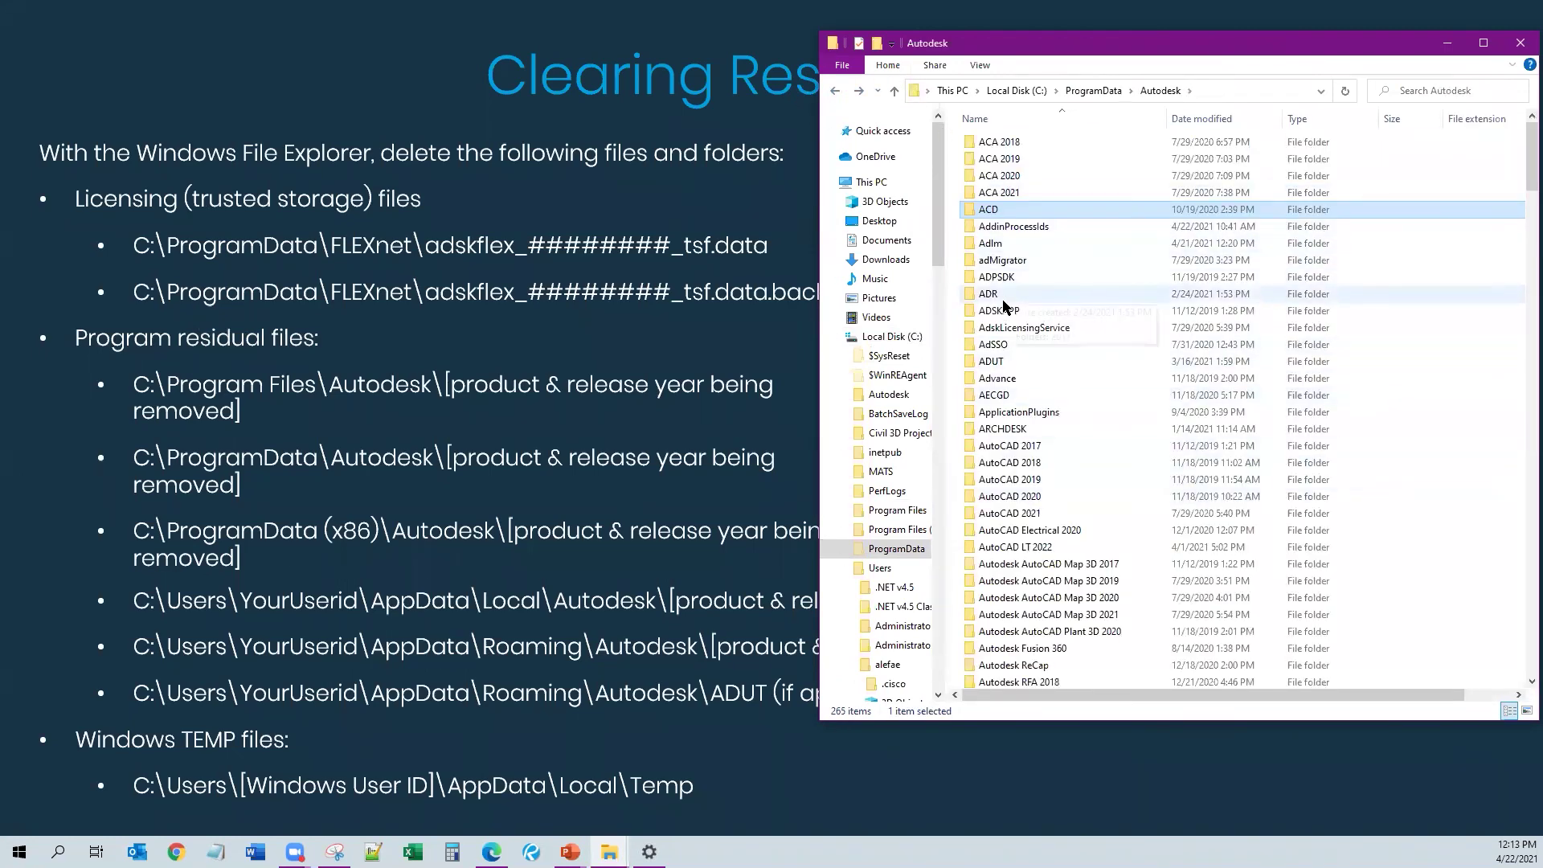
# - Delete the AutoCAD 2017 folder with administrator permission, then return to Local Disk (C:)
pyautogui.click(1025, 449)
pyautogui.press('Delete')
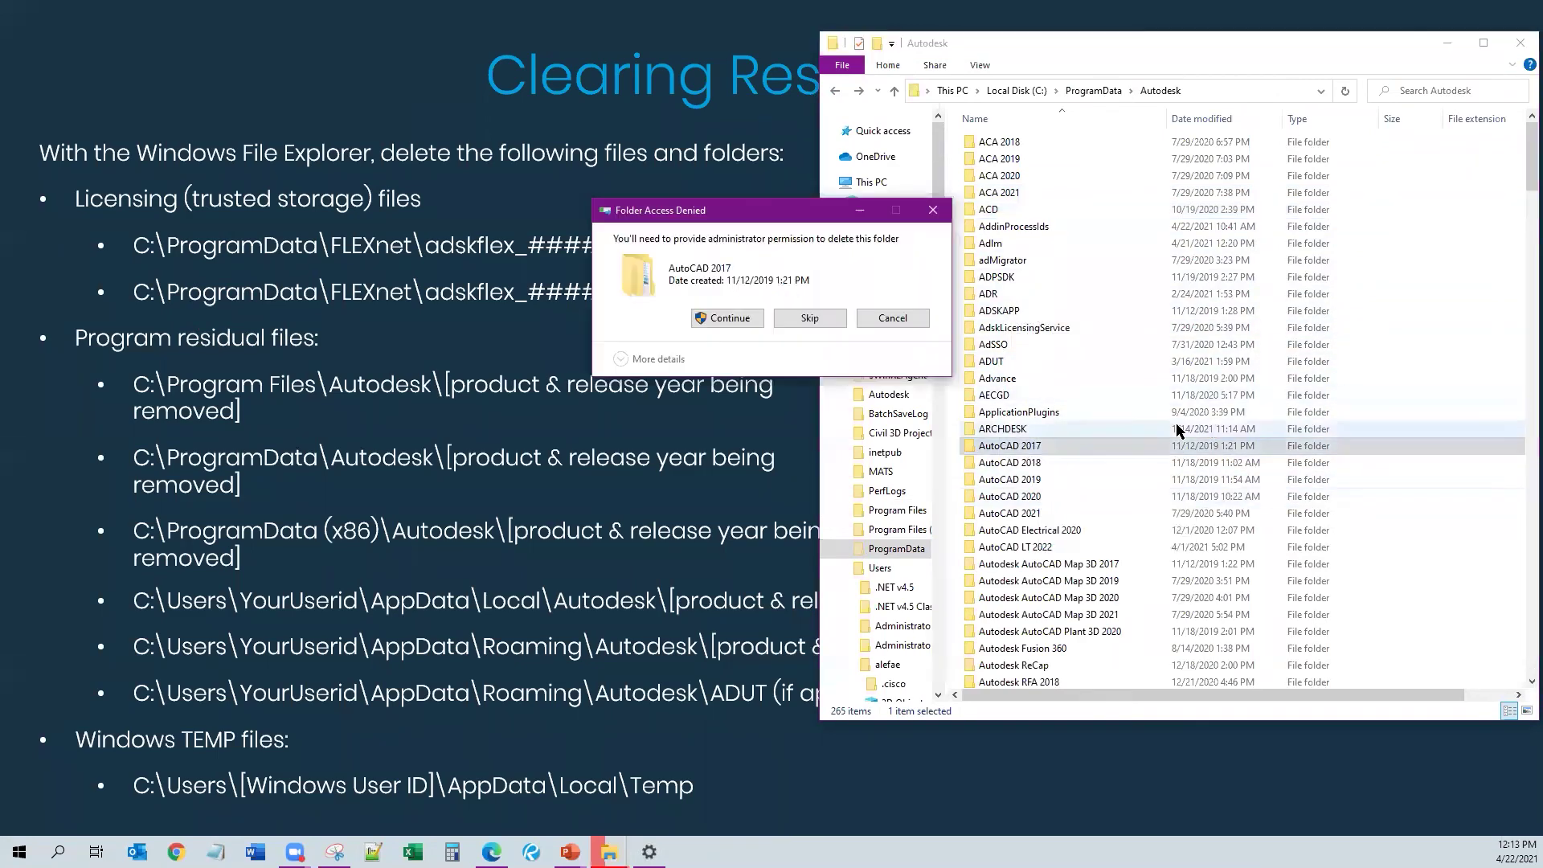
pyautogui.click(753, 319)
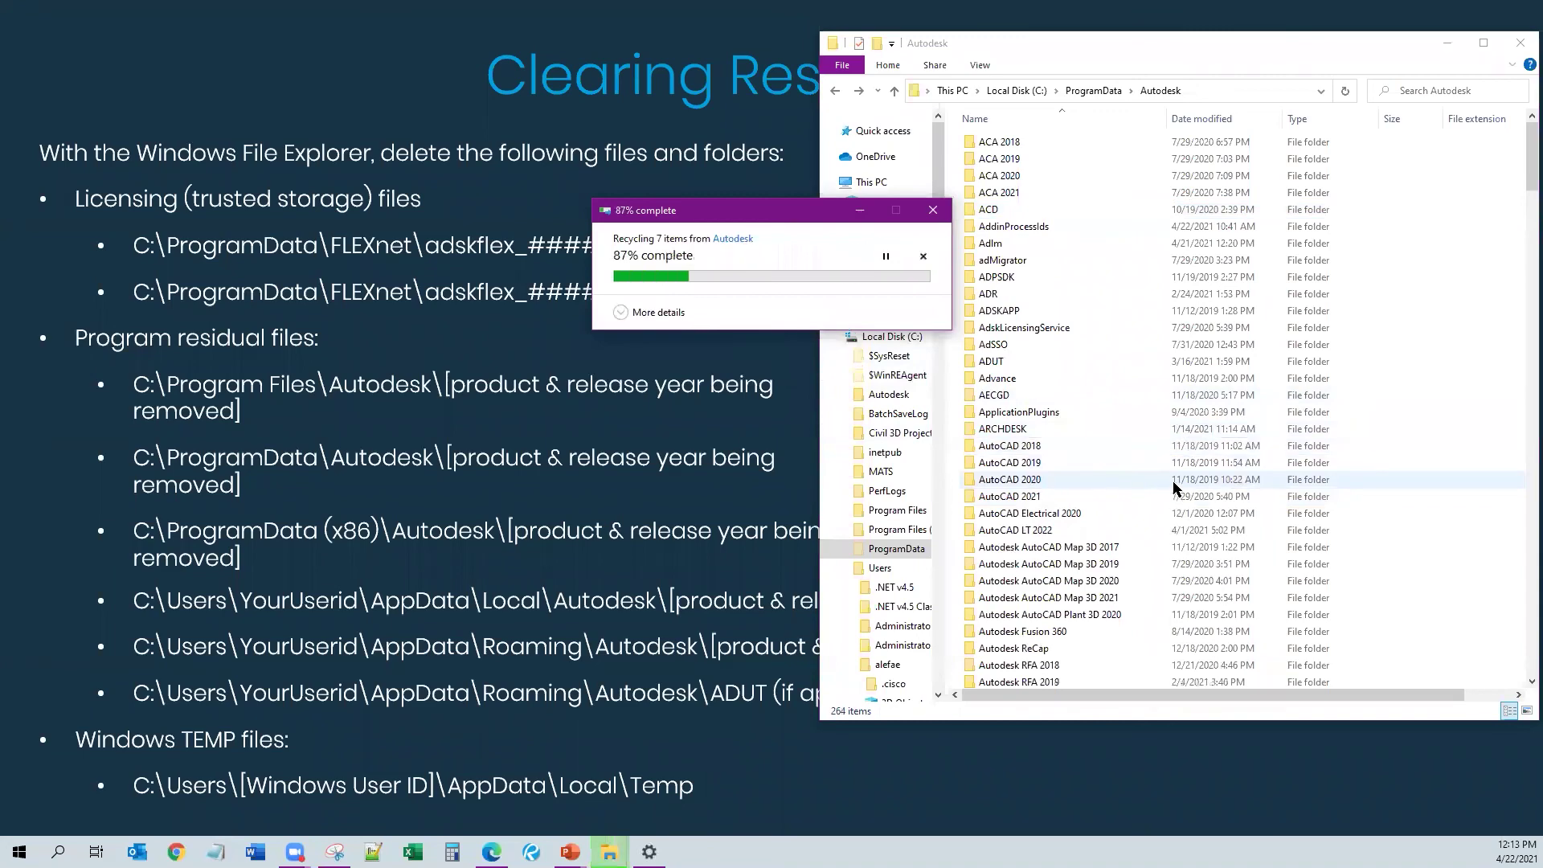
pyautogui.scroll(-5, 1149, 560)
pyautogui.scroll(-15, 1149, 560)
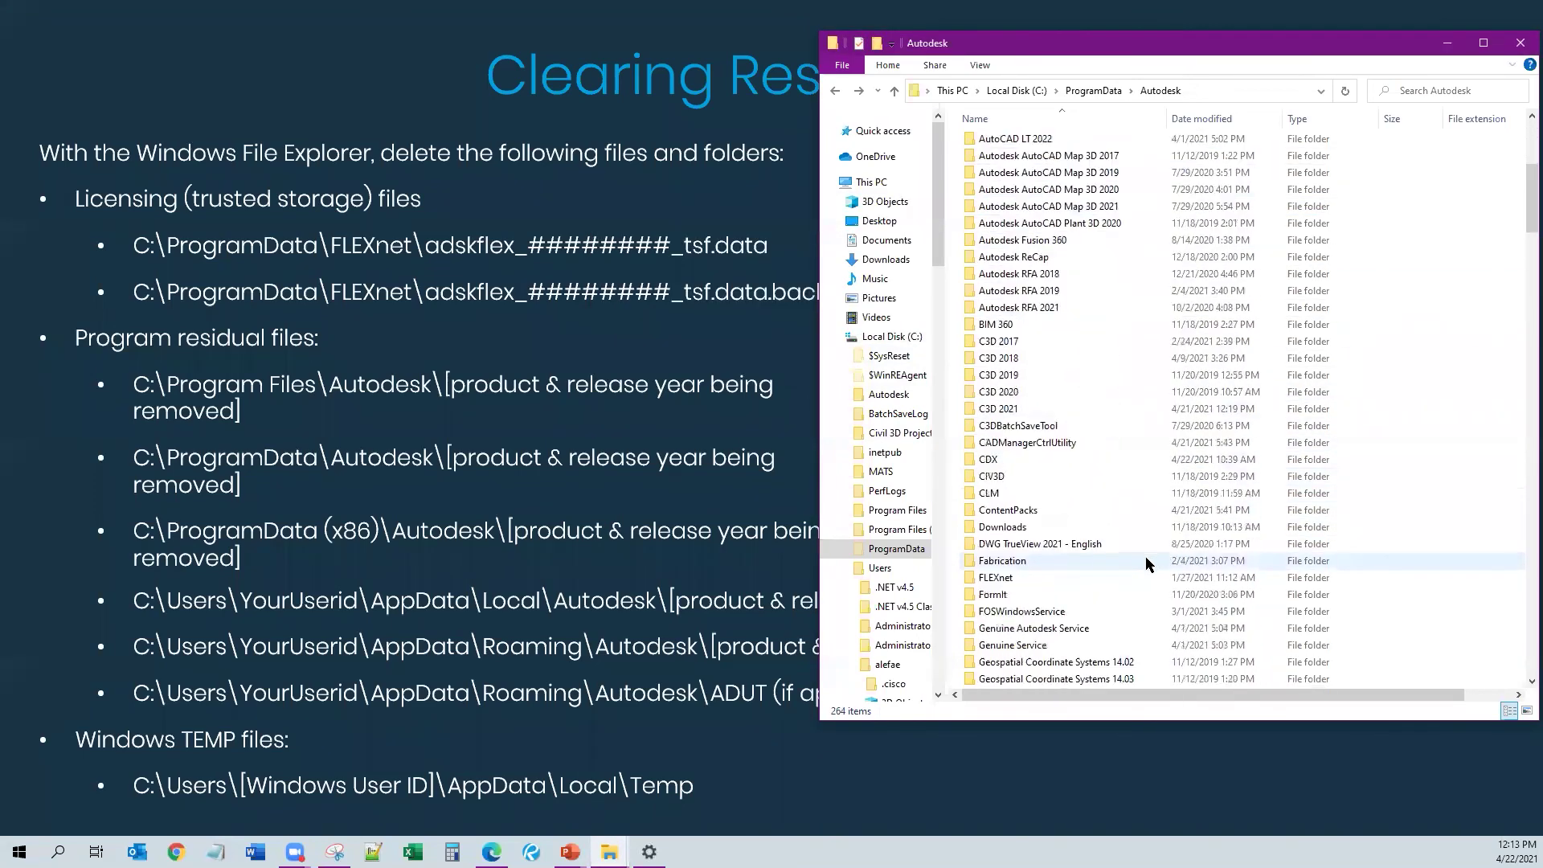
pyautogui.scroll(-15, 1145, 569)
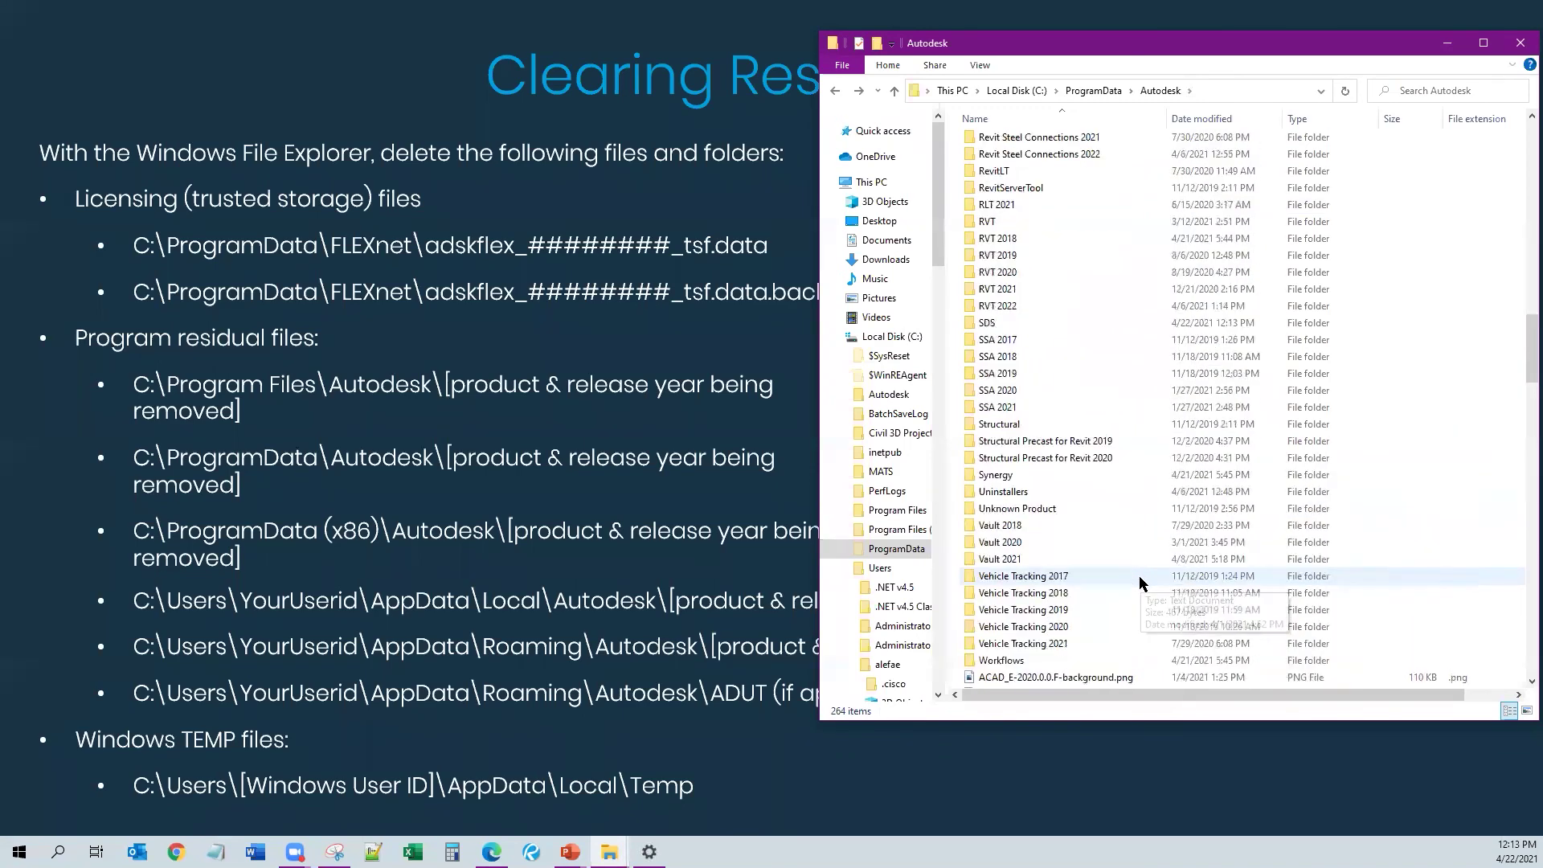
pyautogui.scroll(11, 1139, 575)
pyautogui.scroll(20, 1135, 568)
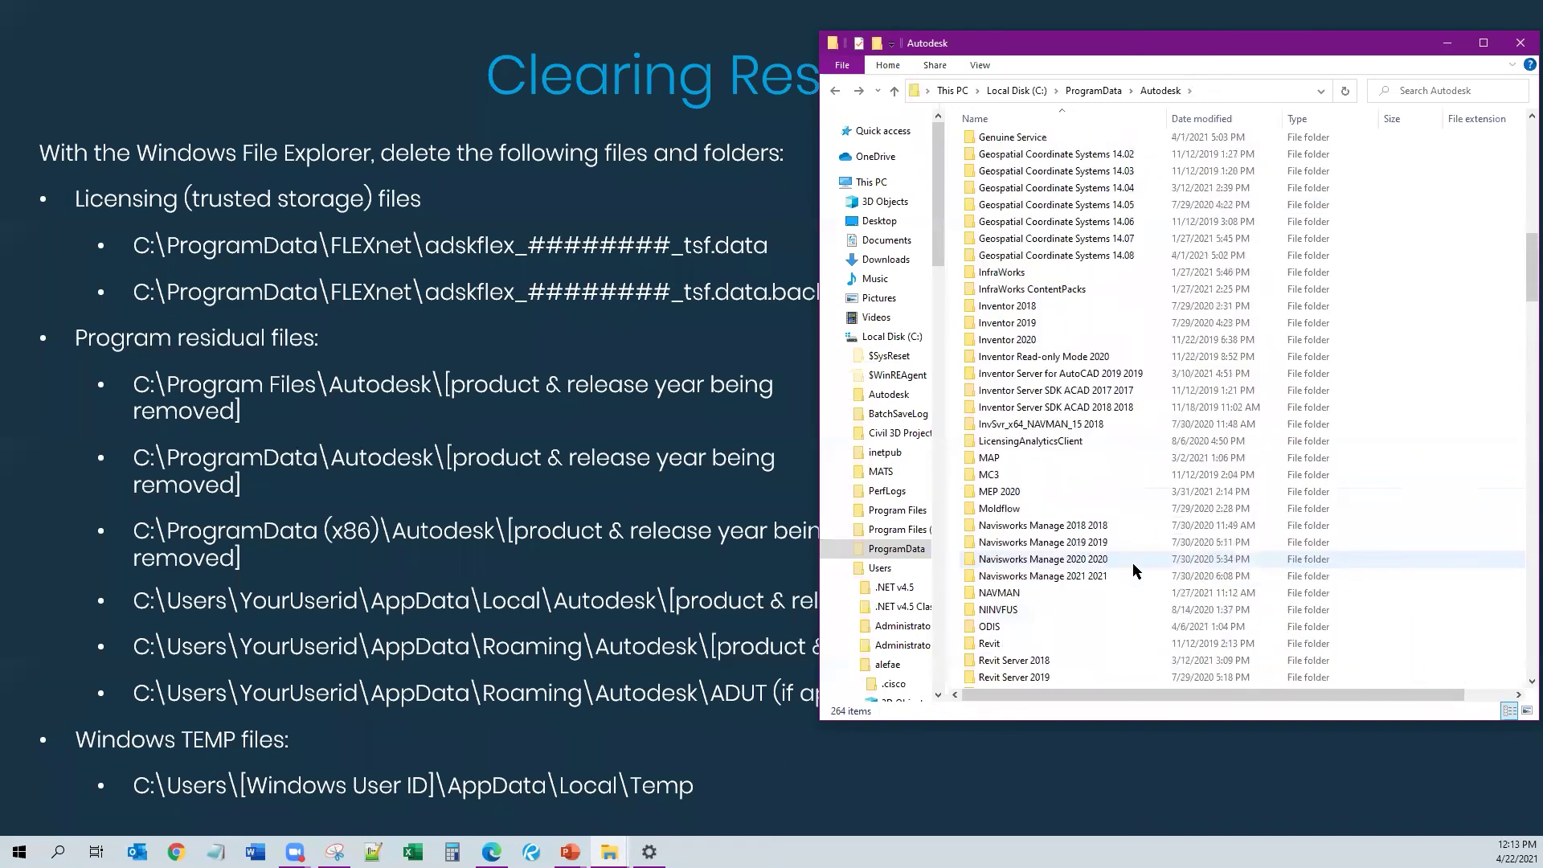
pyautogui.scroll(8, 1128, 565)
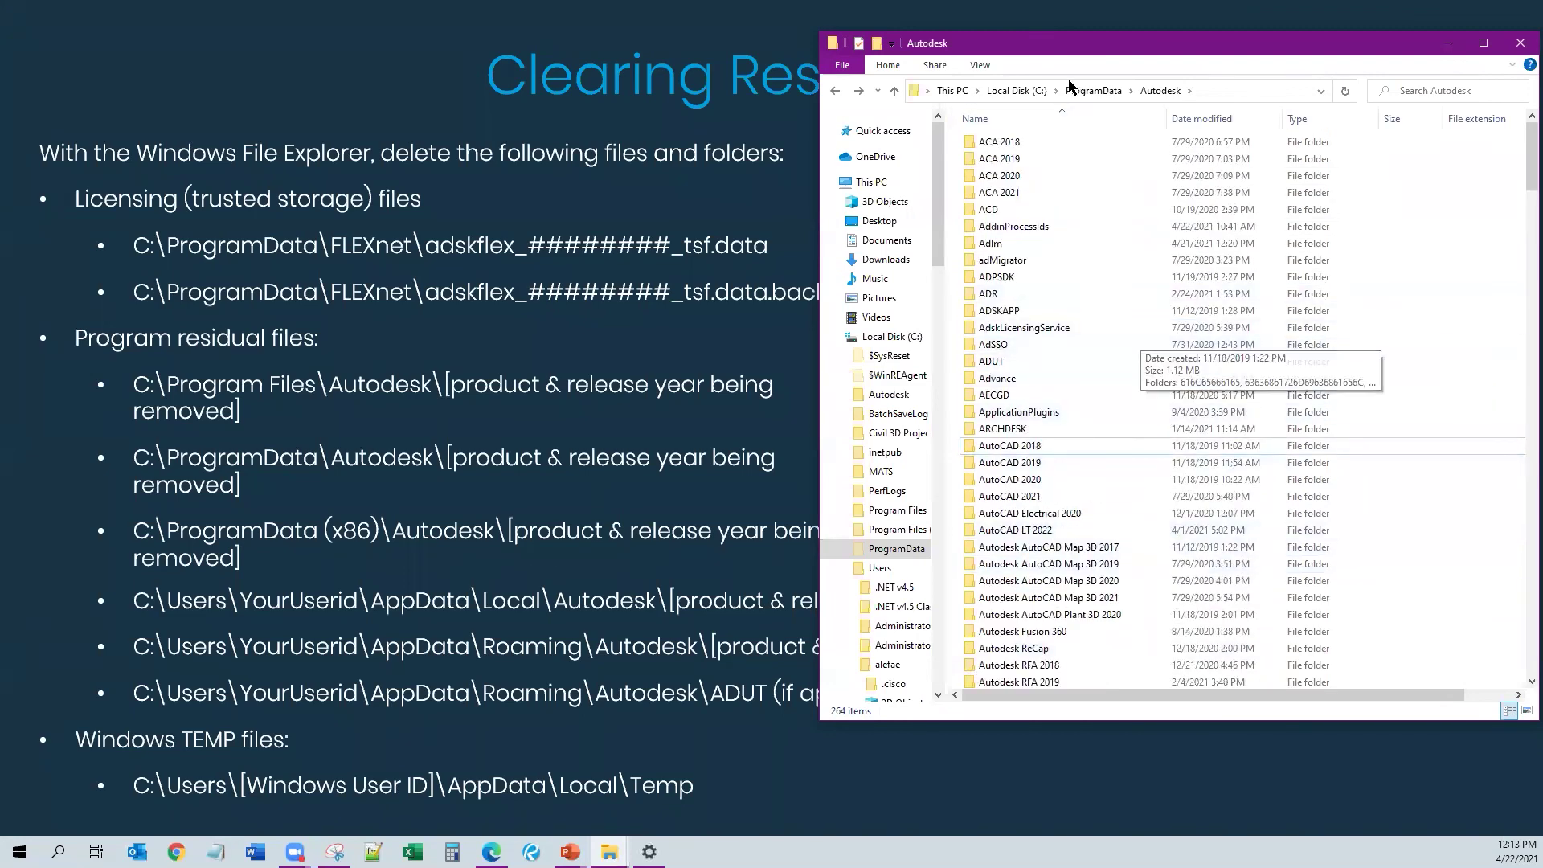
pyautogui.click(1021, 91)
# - Open C:\Program Files (x86) and inspect its Autodesk folder
pyautogui.click(1035, 295)
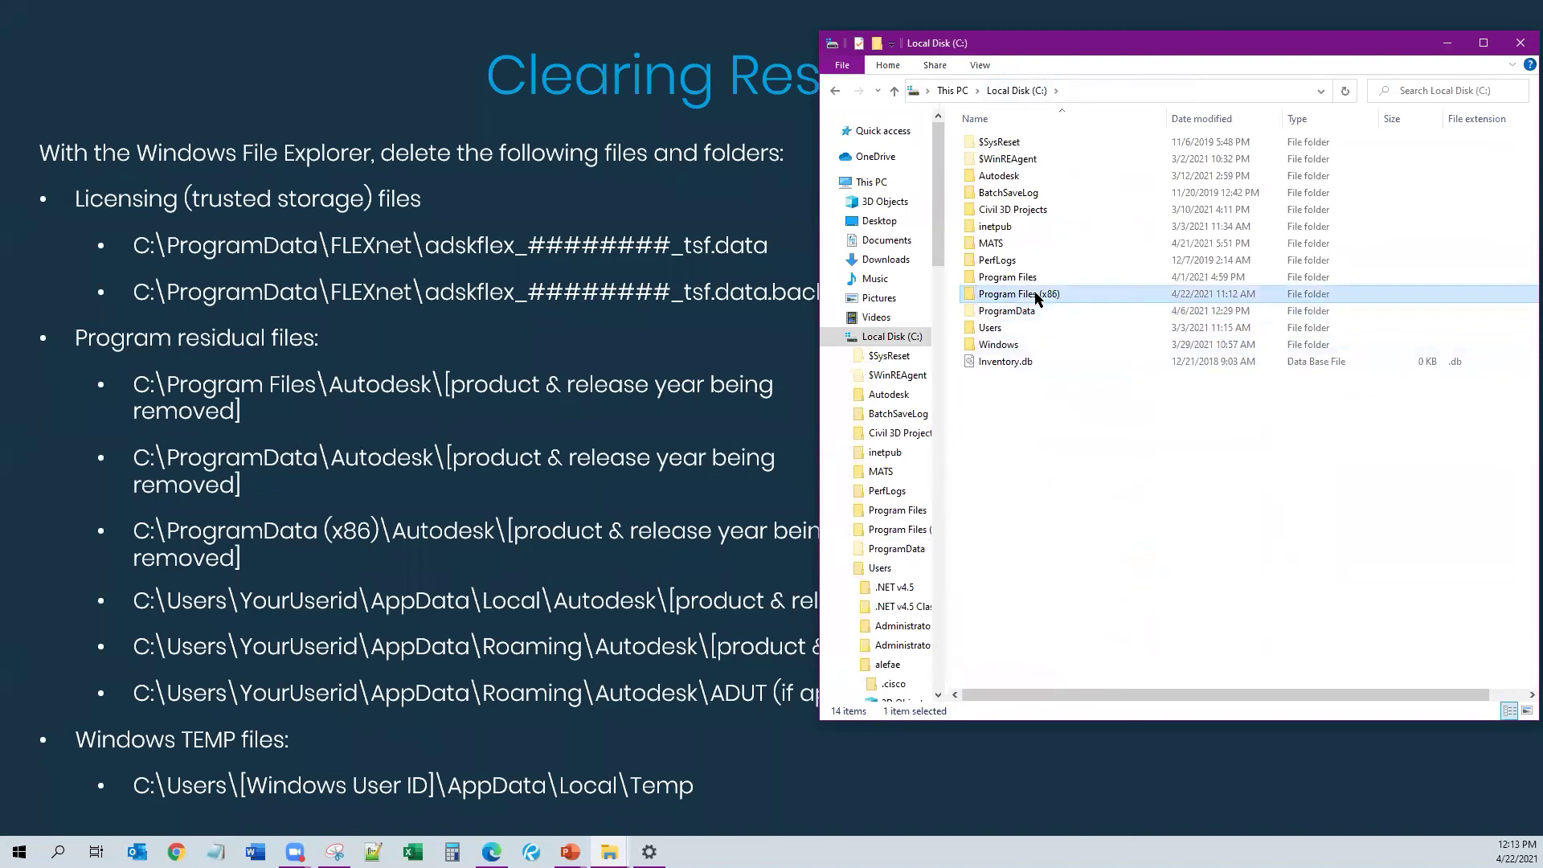
pyautogui.doubleClick(1035, 295)
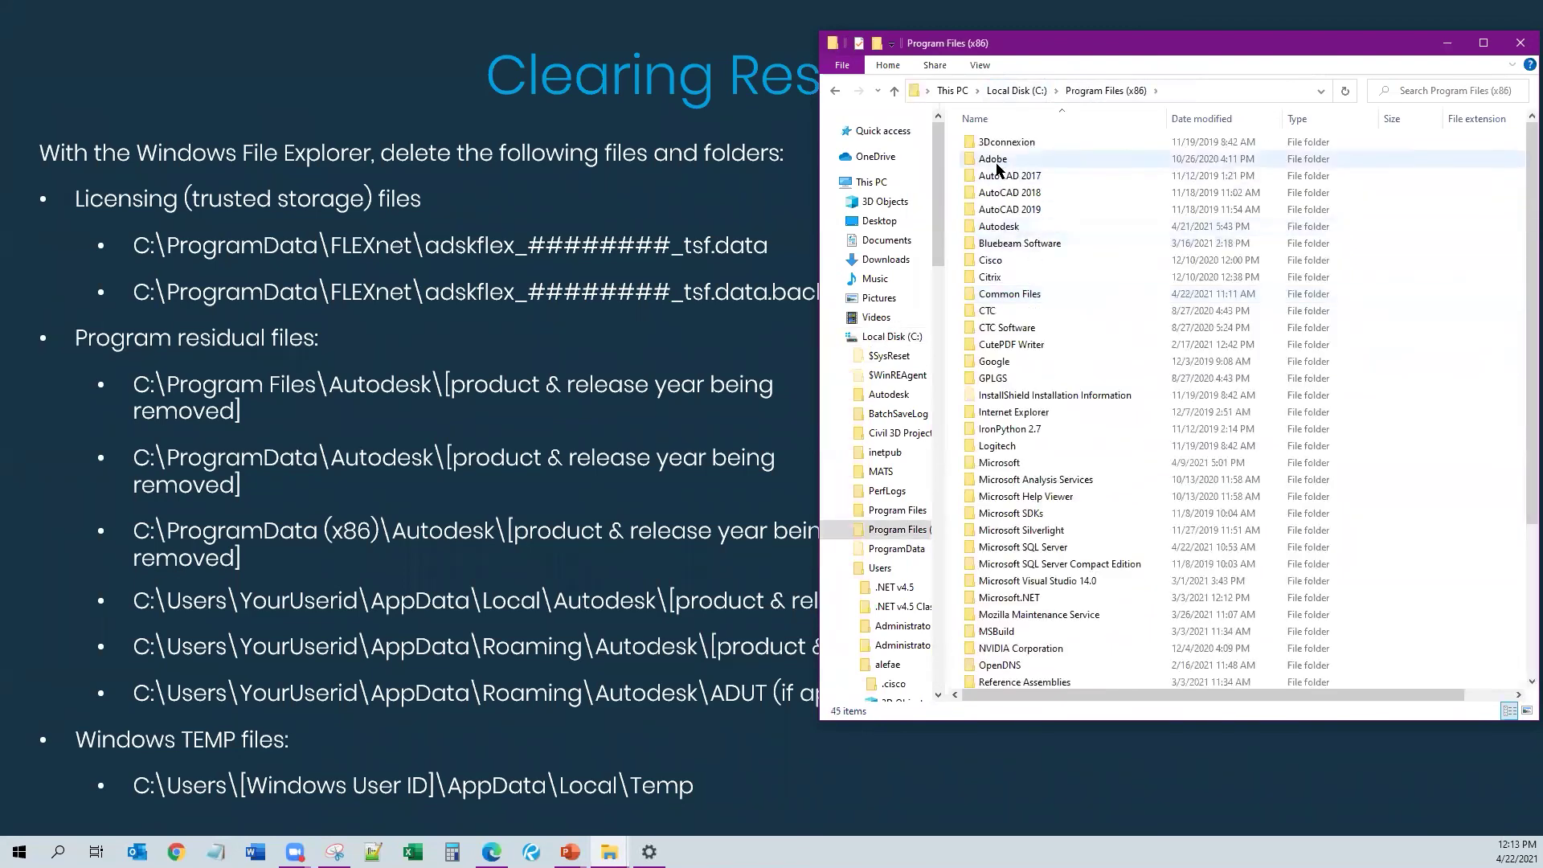
pyautogui.doubleClick(1017, 227)
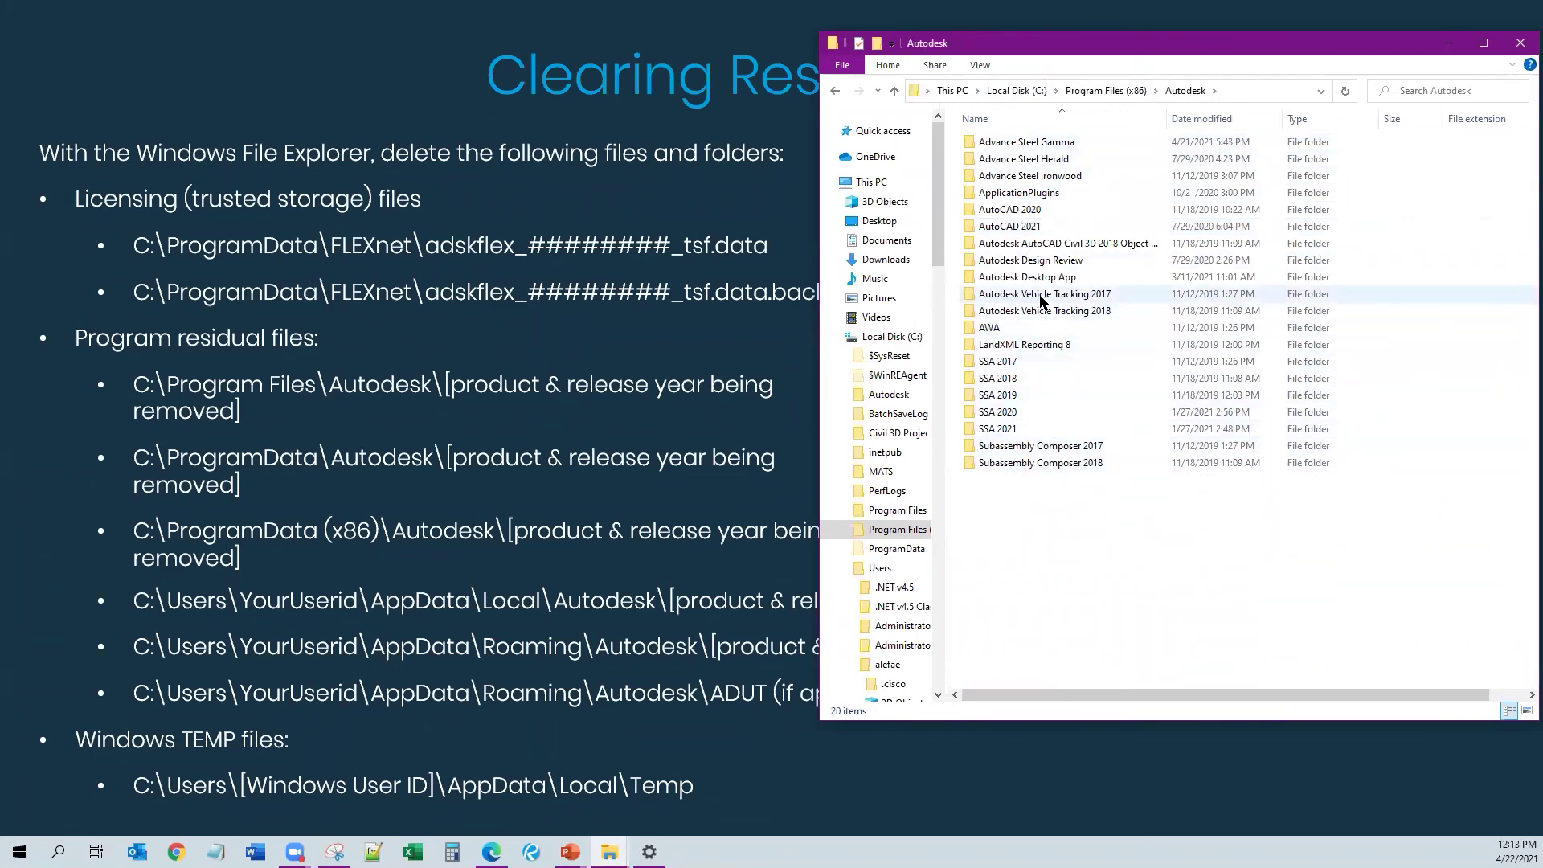
pyautogui.click(1105, 90)
# - Delete the AutoCAD 2017 folder with administrator permission, then return to Local Disk (C:)
pyautogui.click(1025, 182)
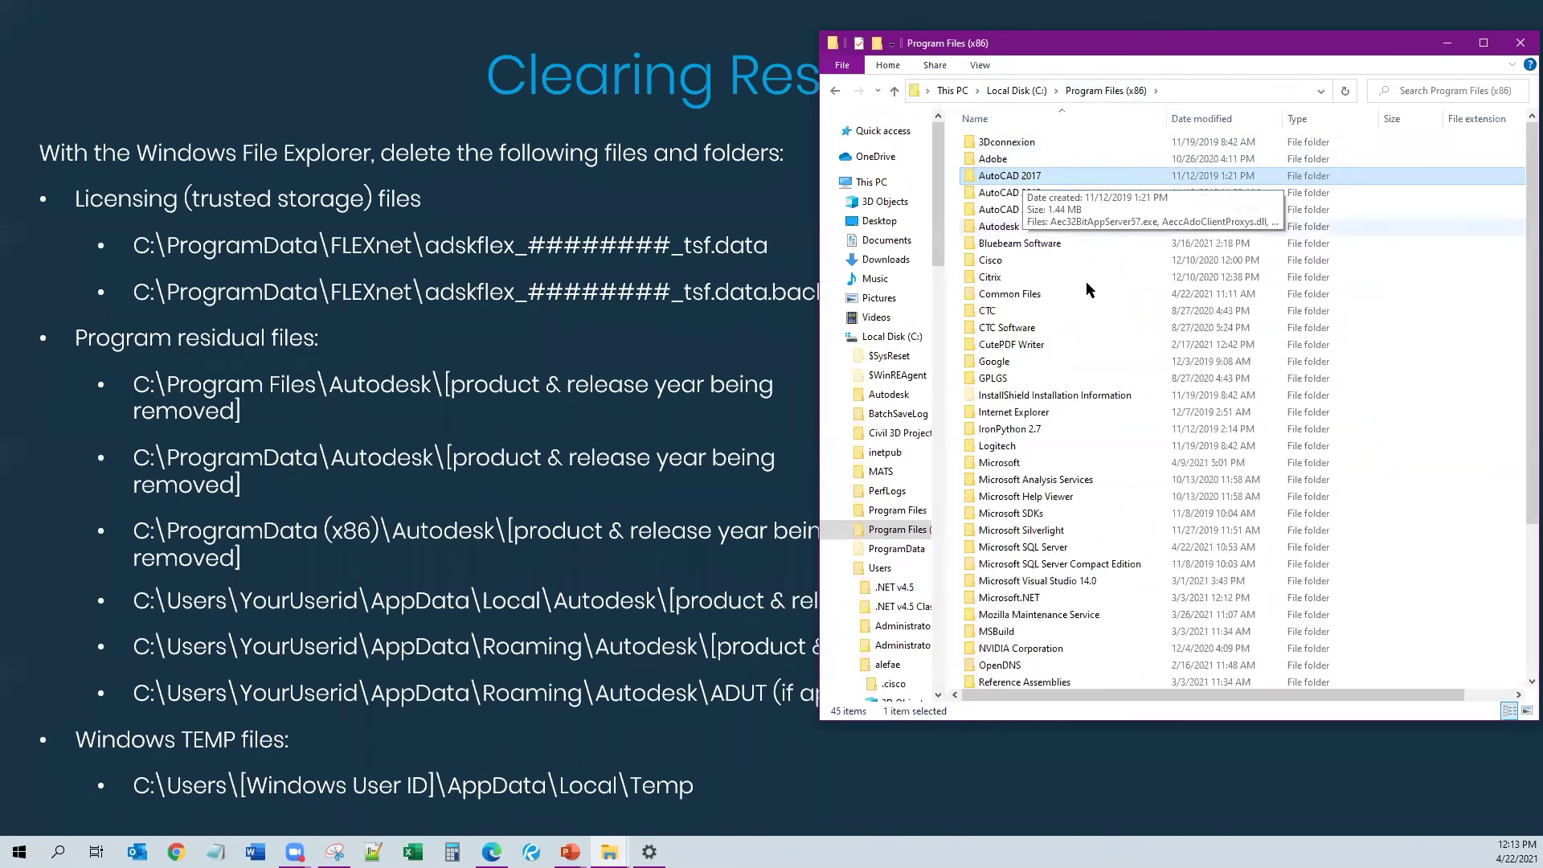
pyautogui.press('Delete')
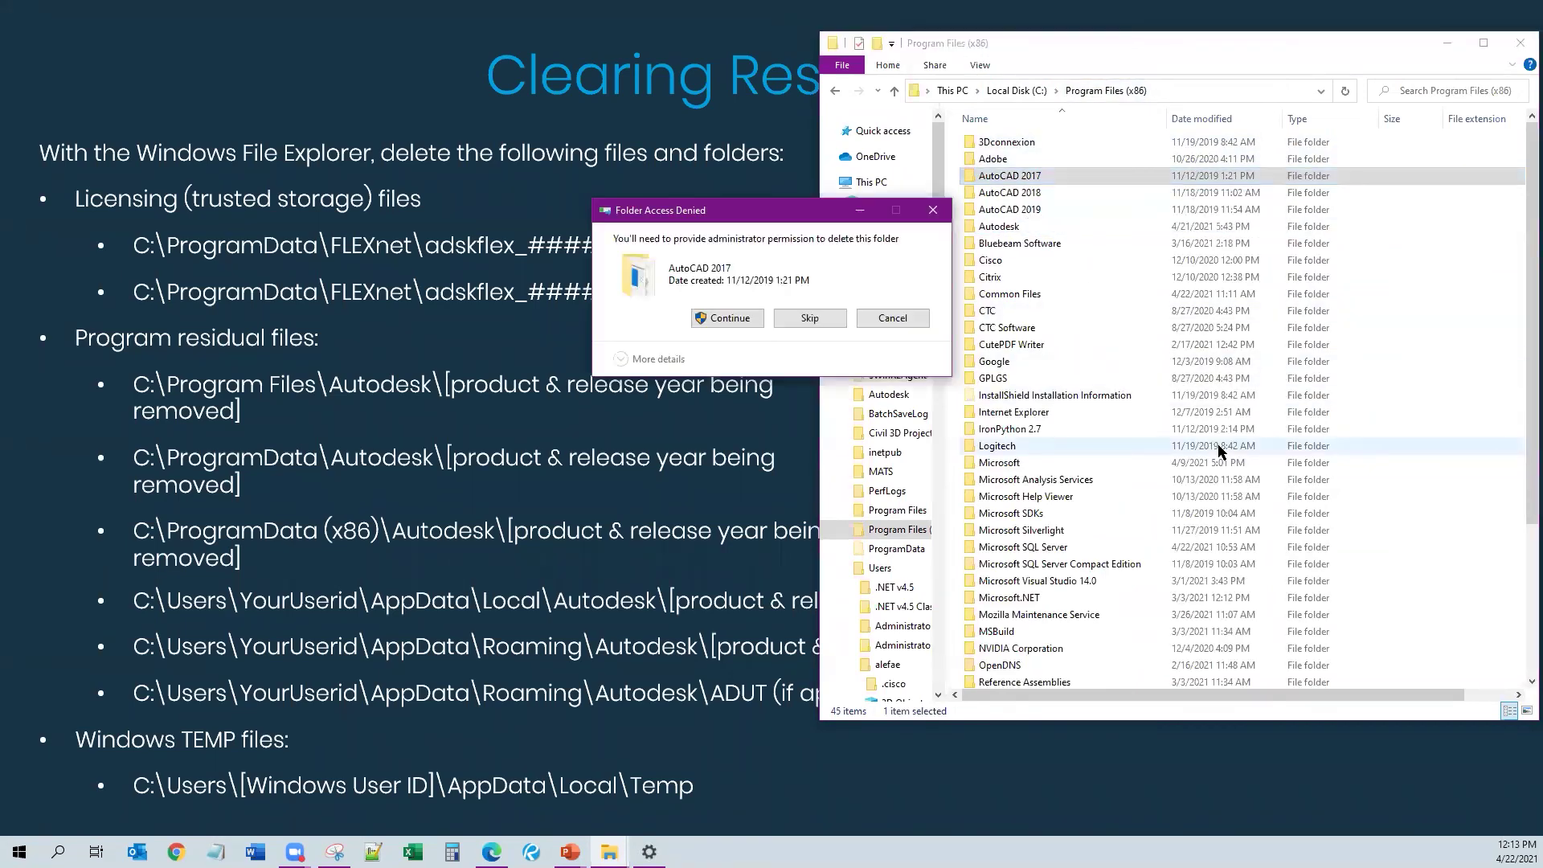
pyautogui.click(738, 322)
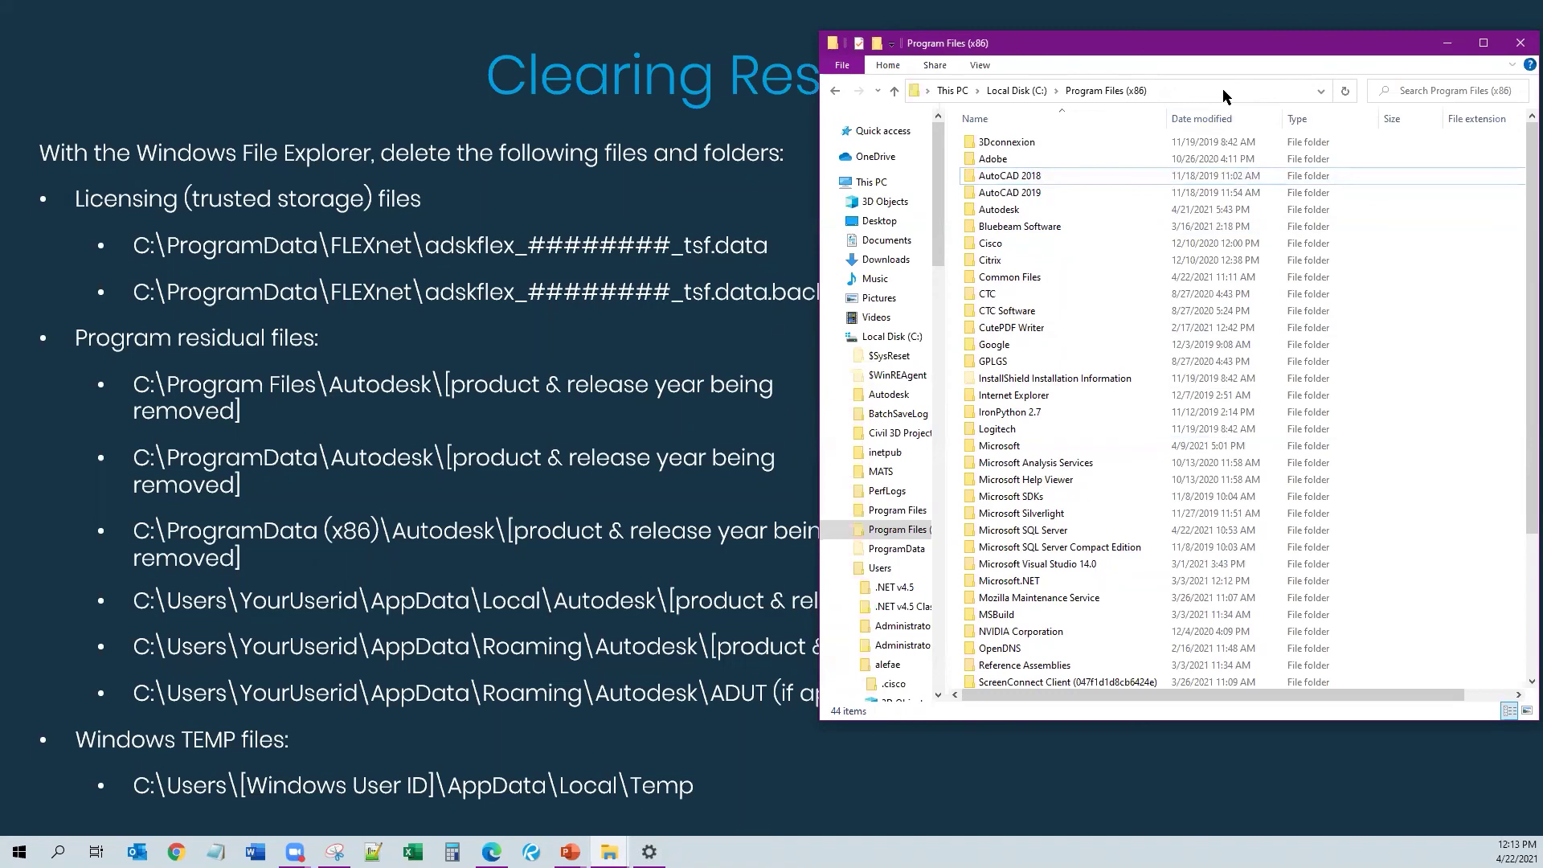
pyautogui.click(1021, 90)
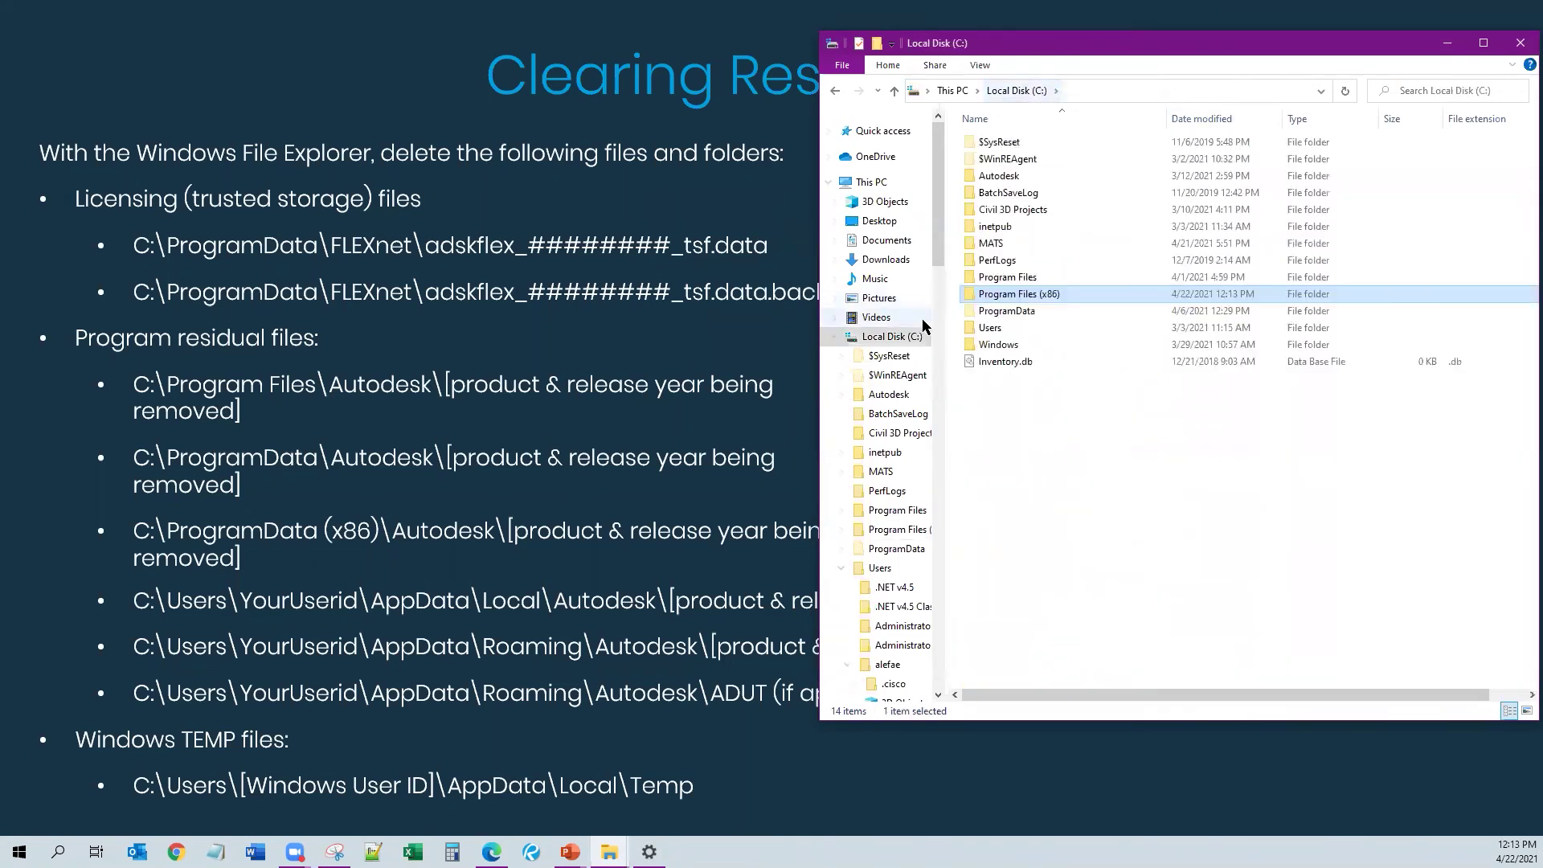
# - Browse the 63 items in Users\<user>\AppData\Local\Autodesk, then go up to AppData
pyautogui.doubleClick(990, 327)
pyautogui.doubleClick(996, 210)
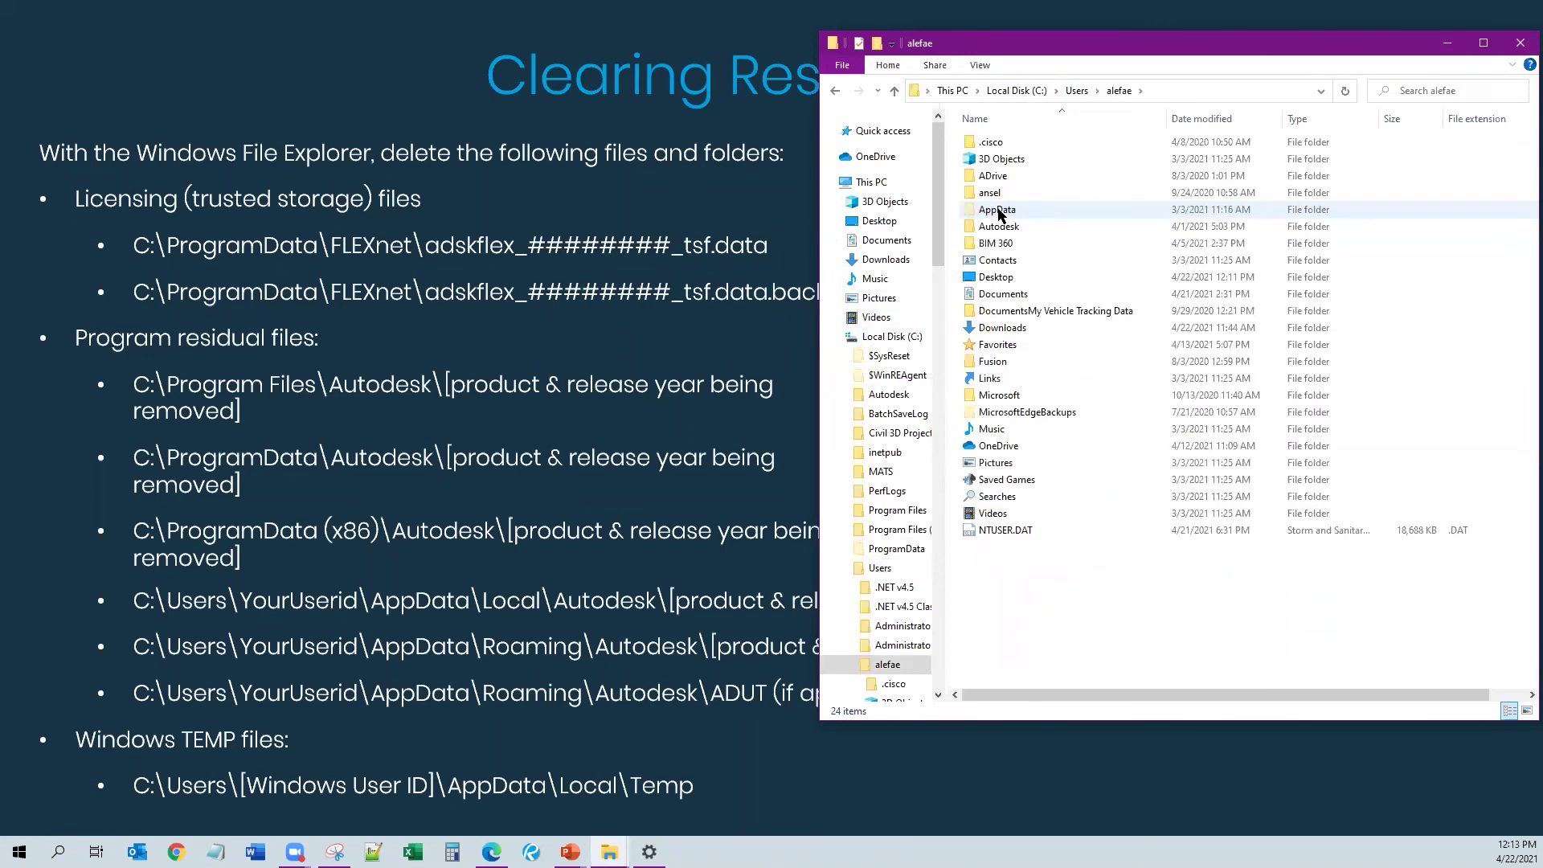
pyautogui.doubleClick(997, 209)
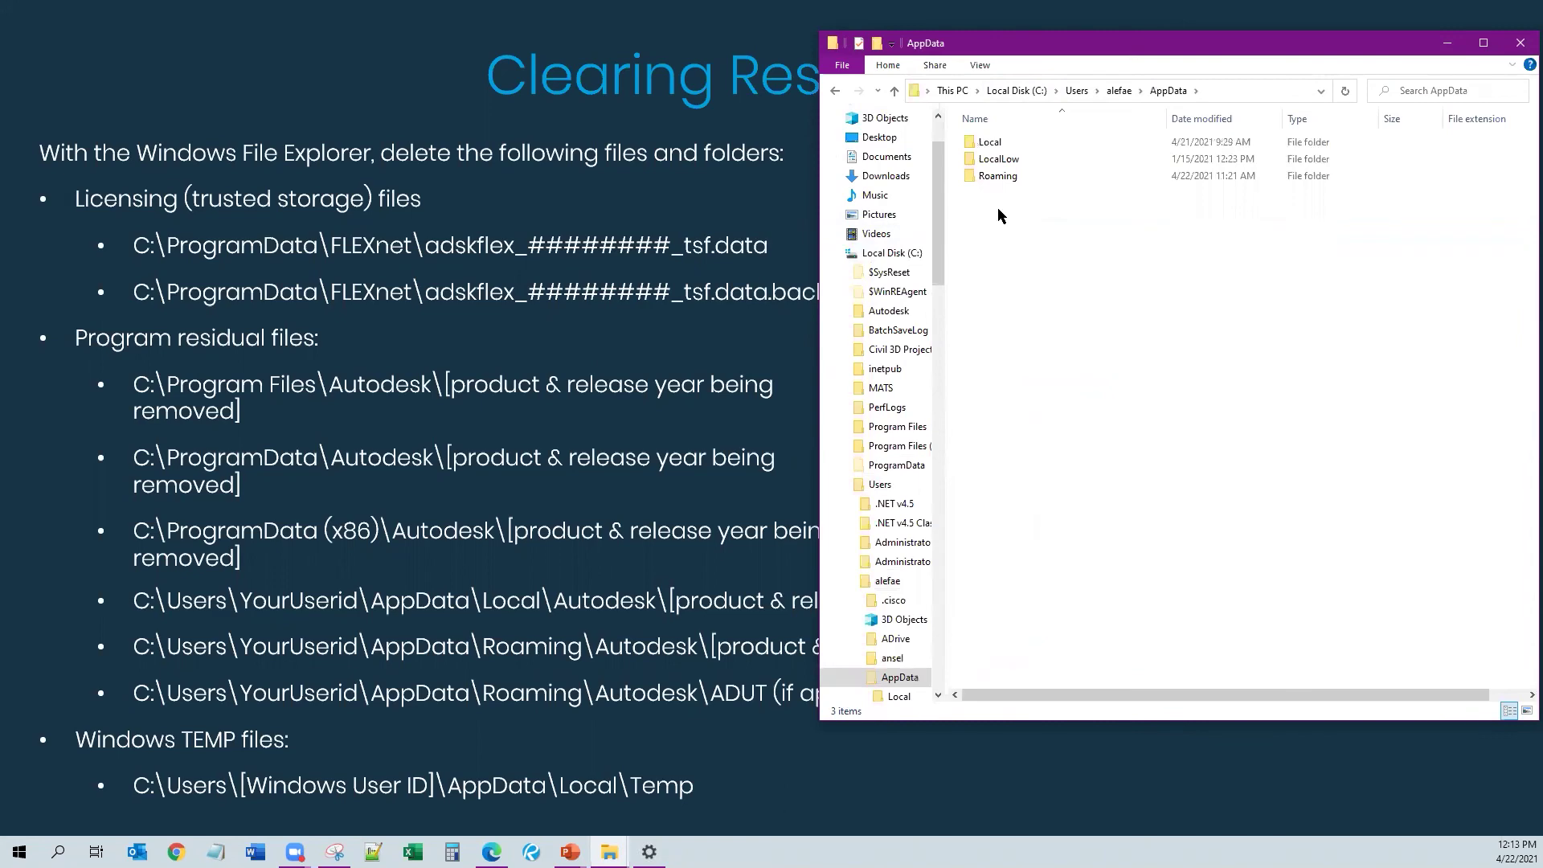
pyautogui.doubleClick(991, 145)
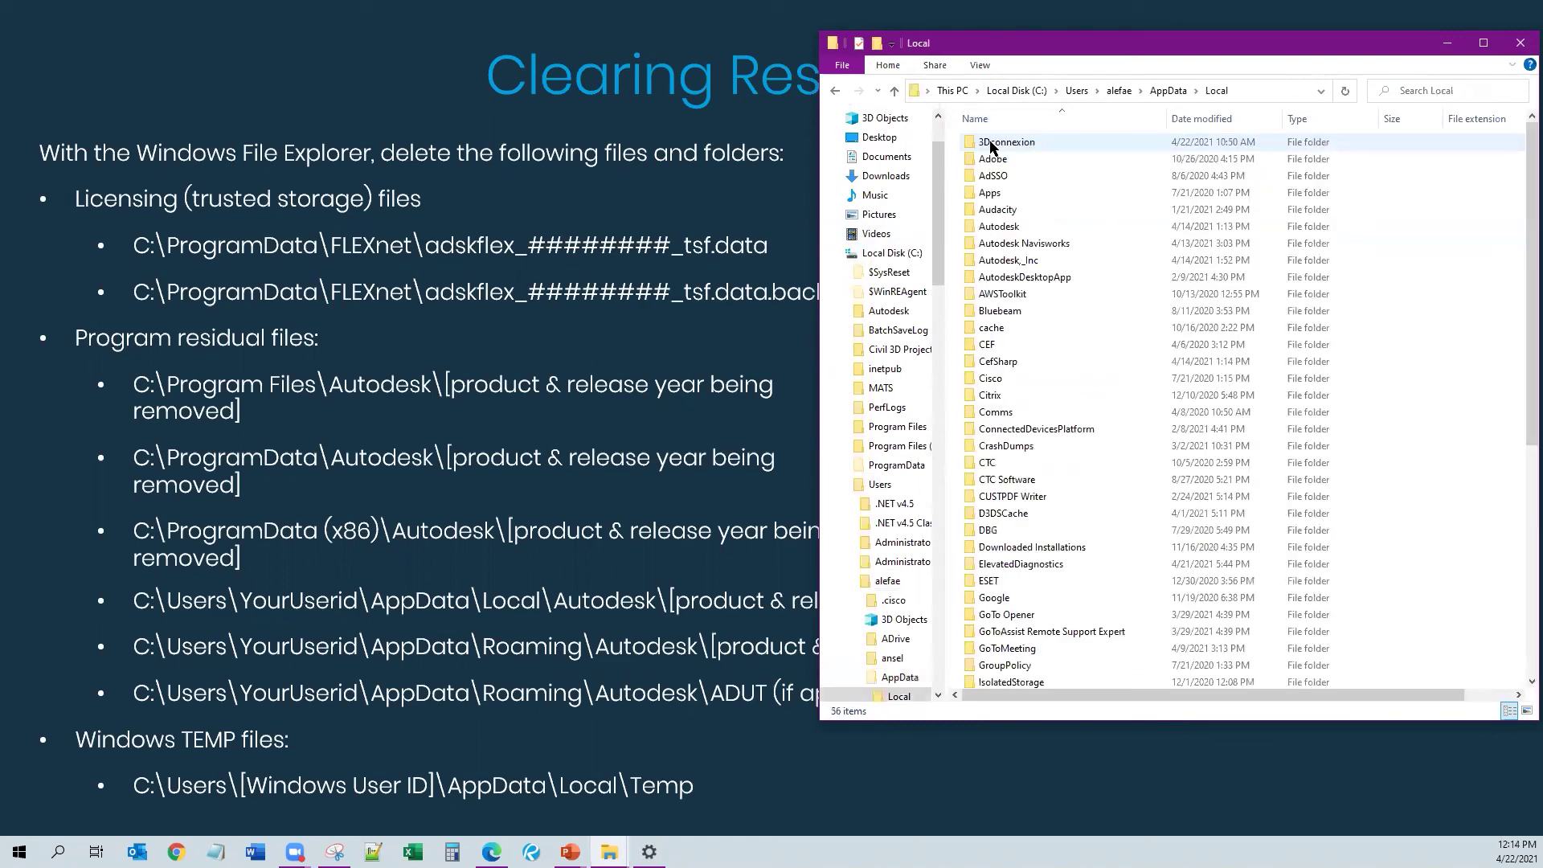
pyautogui.doubleClick(1014, 223)
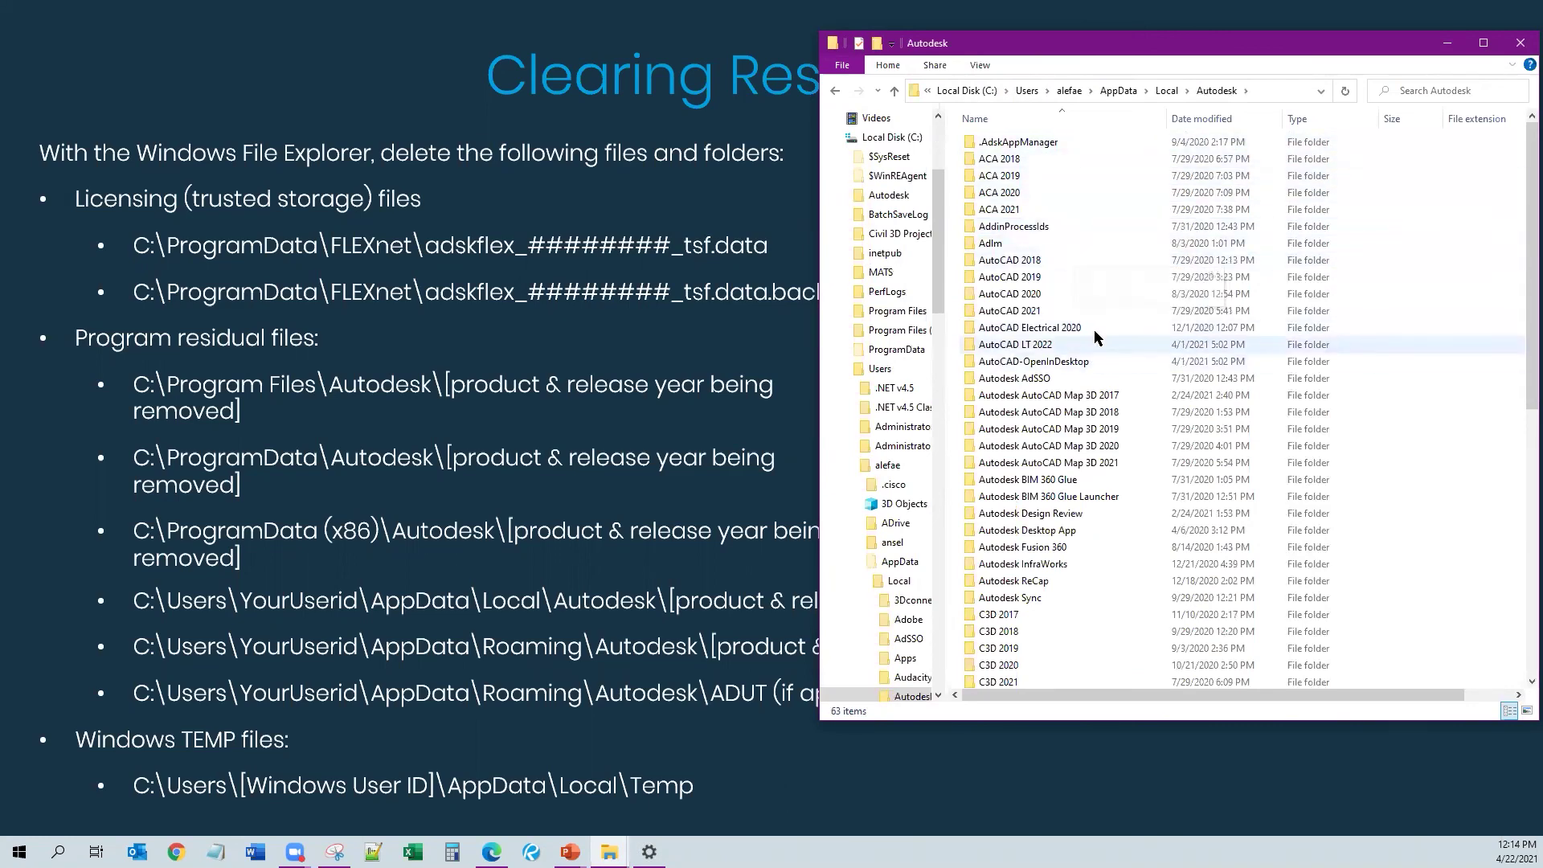
pyautogui.scroll(-7, 1110, 402)
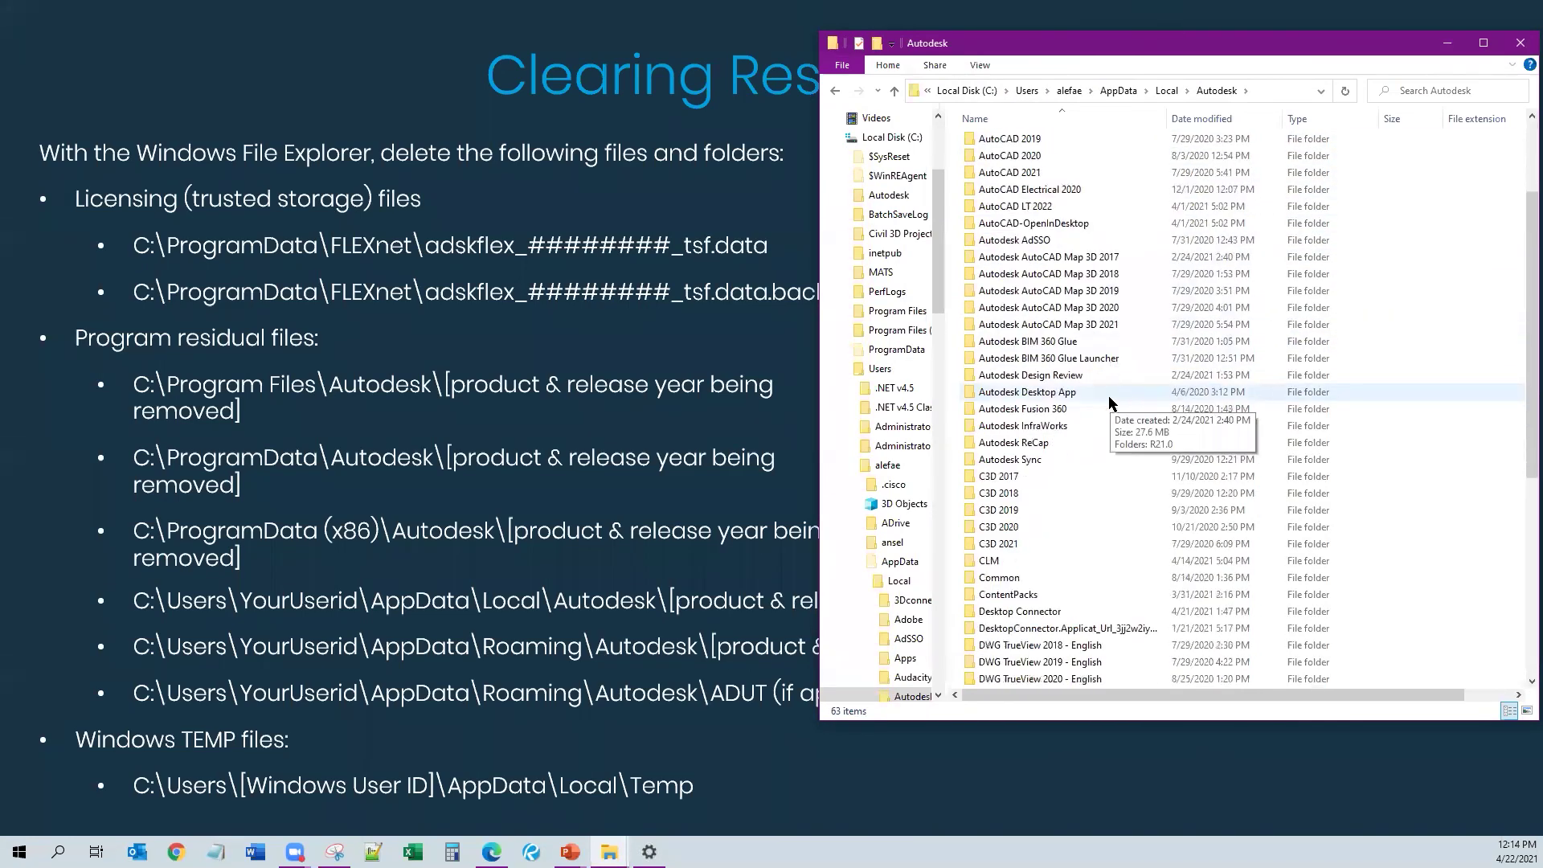
pyautogui.scroll(-3, 1110, 402)
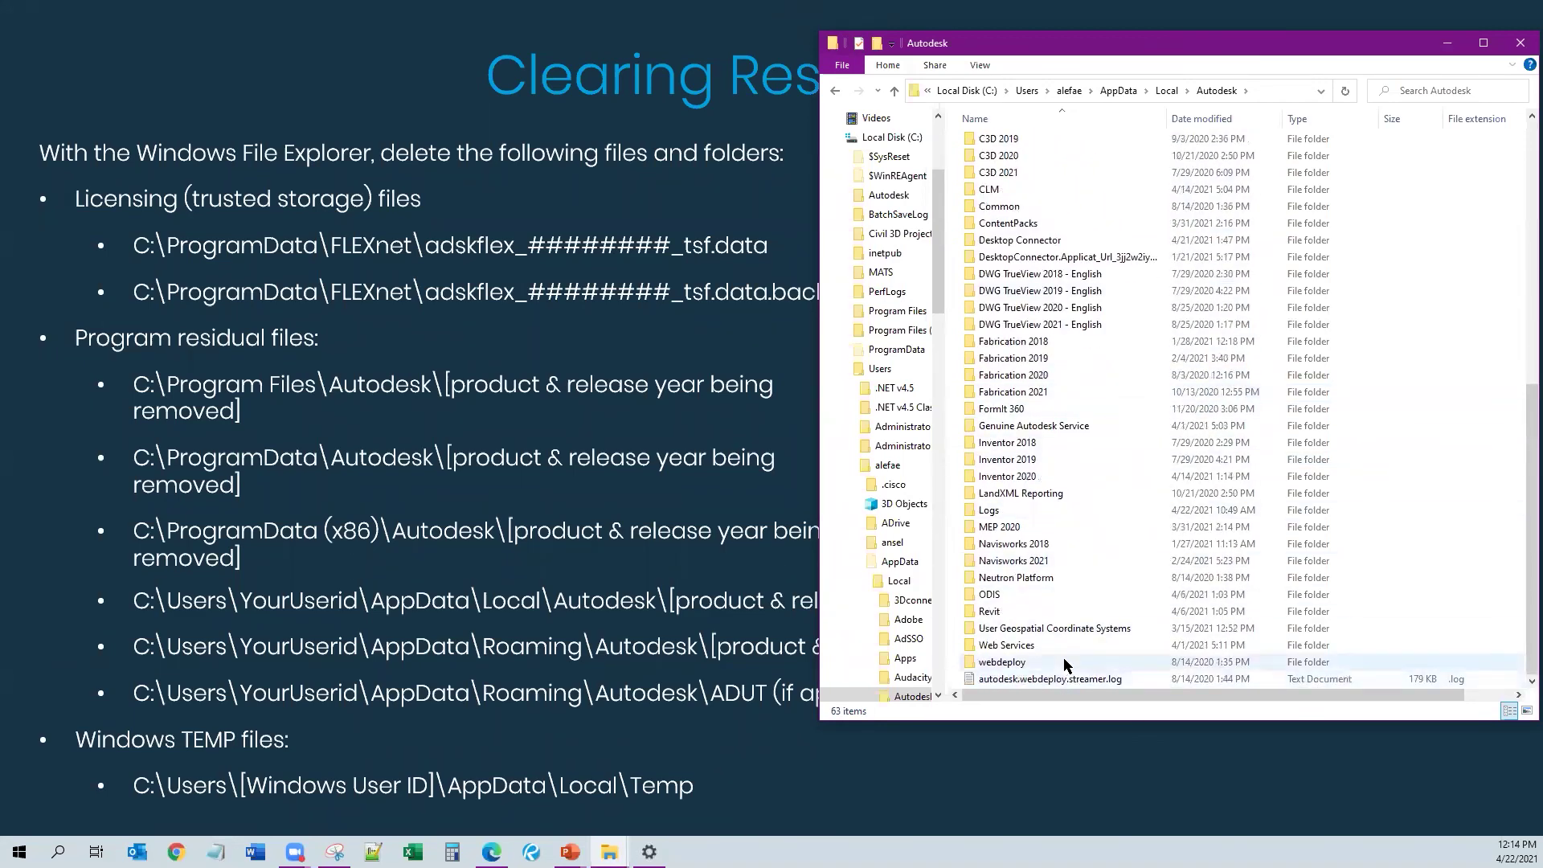
pyautogui.scroll(4, 1085, 579)
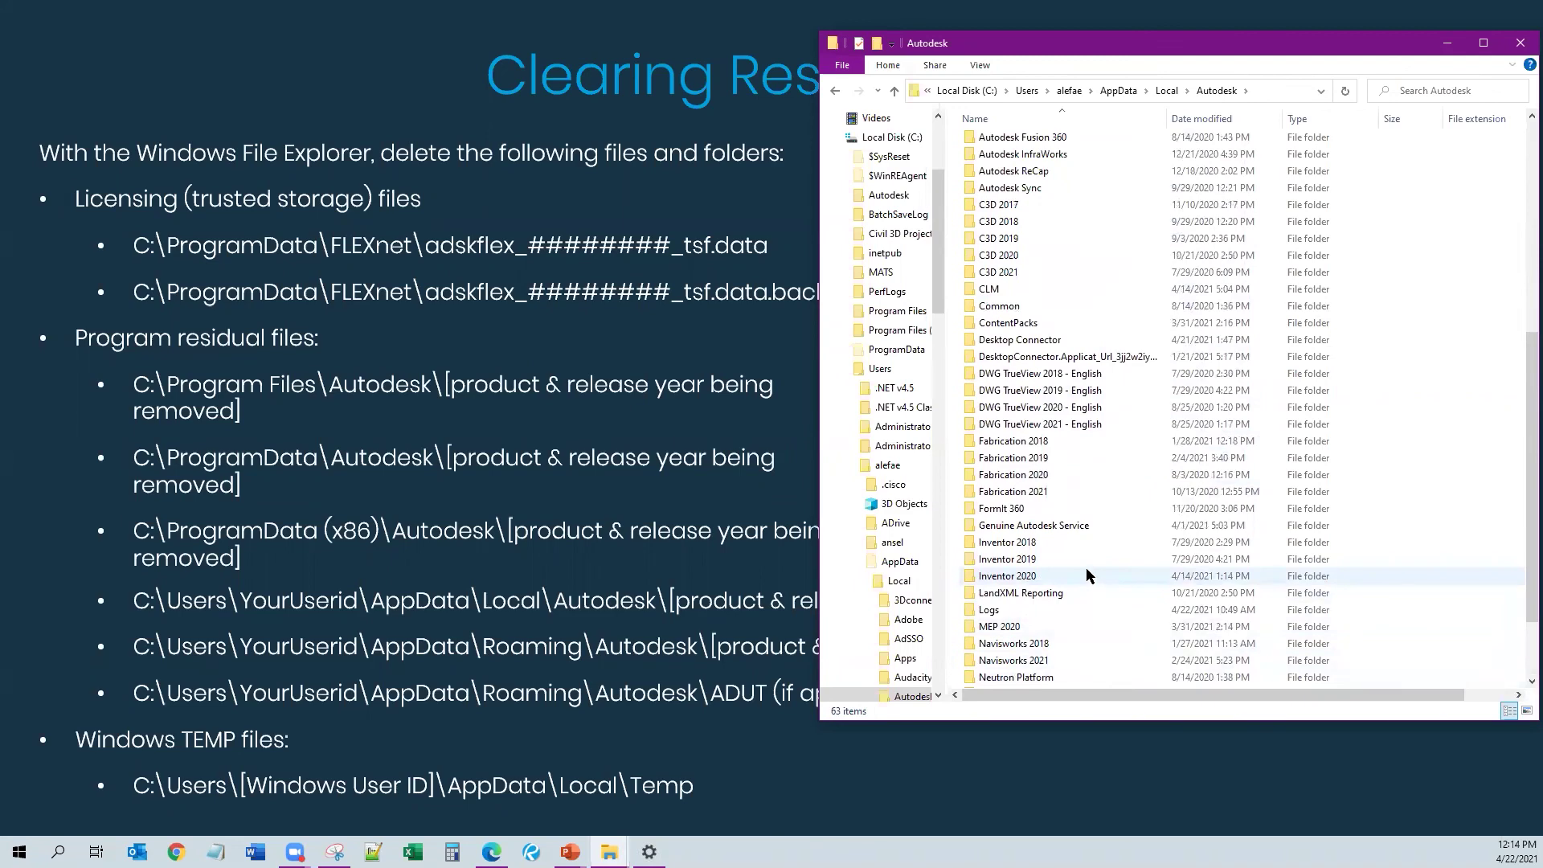
pyautogui.scroll(6, 1088, 572)
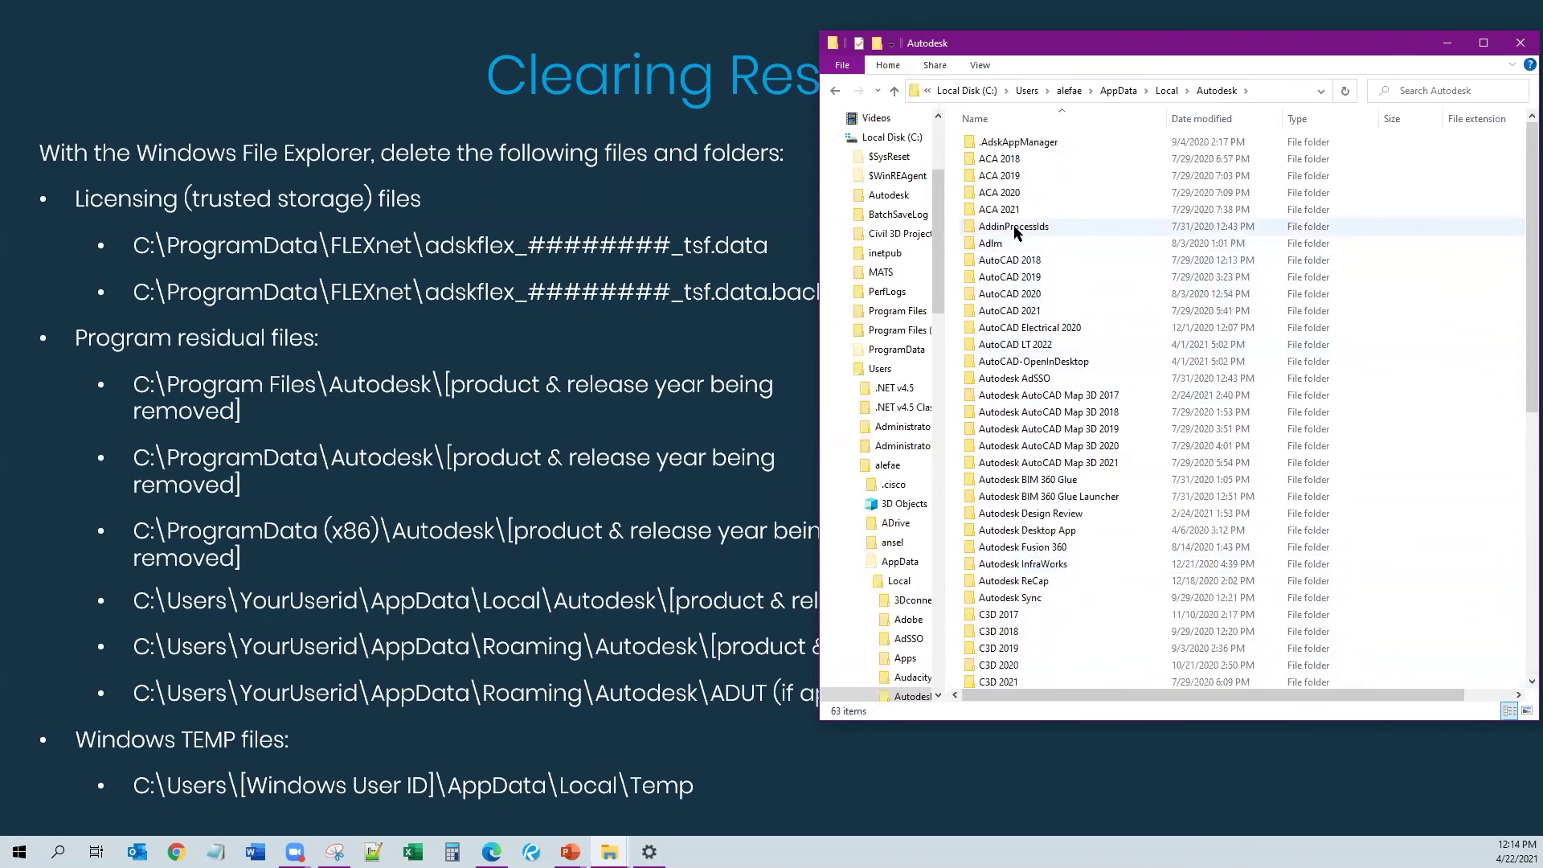
pyautogui.click(1118, 90)
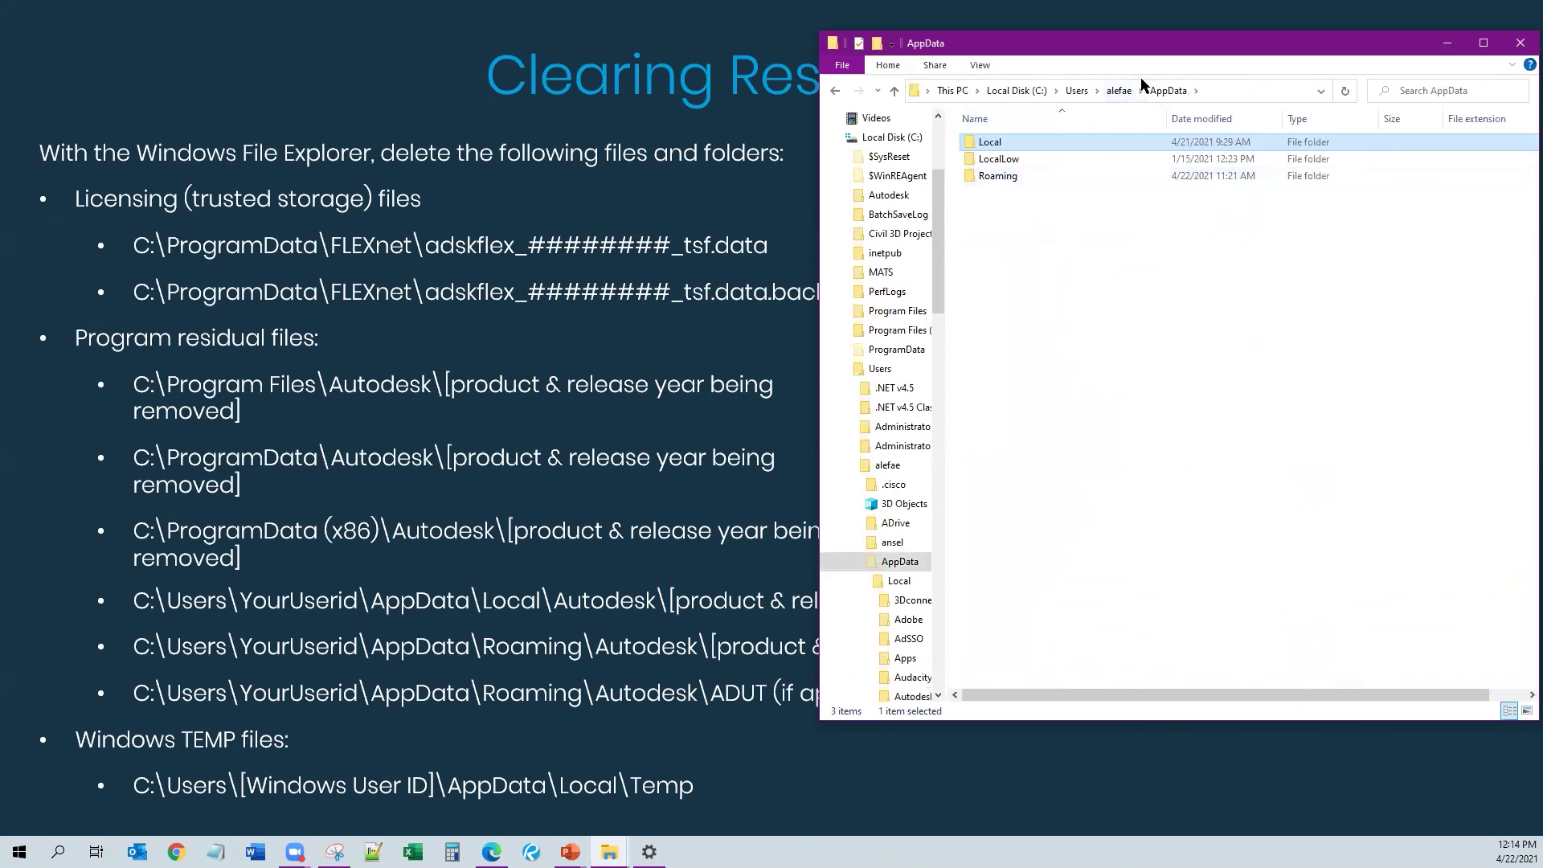
pyautogui.doubleClick(999, 176)
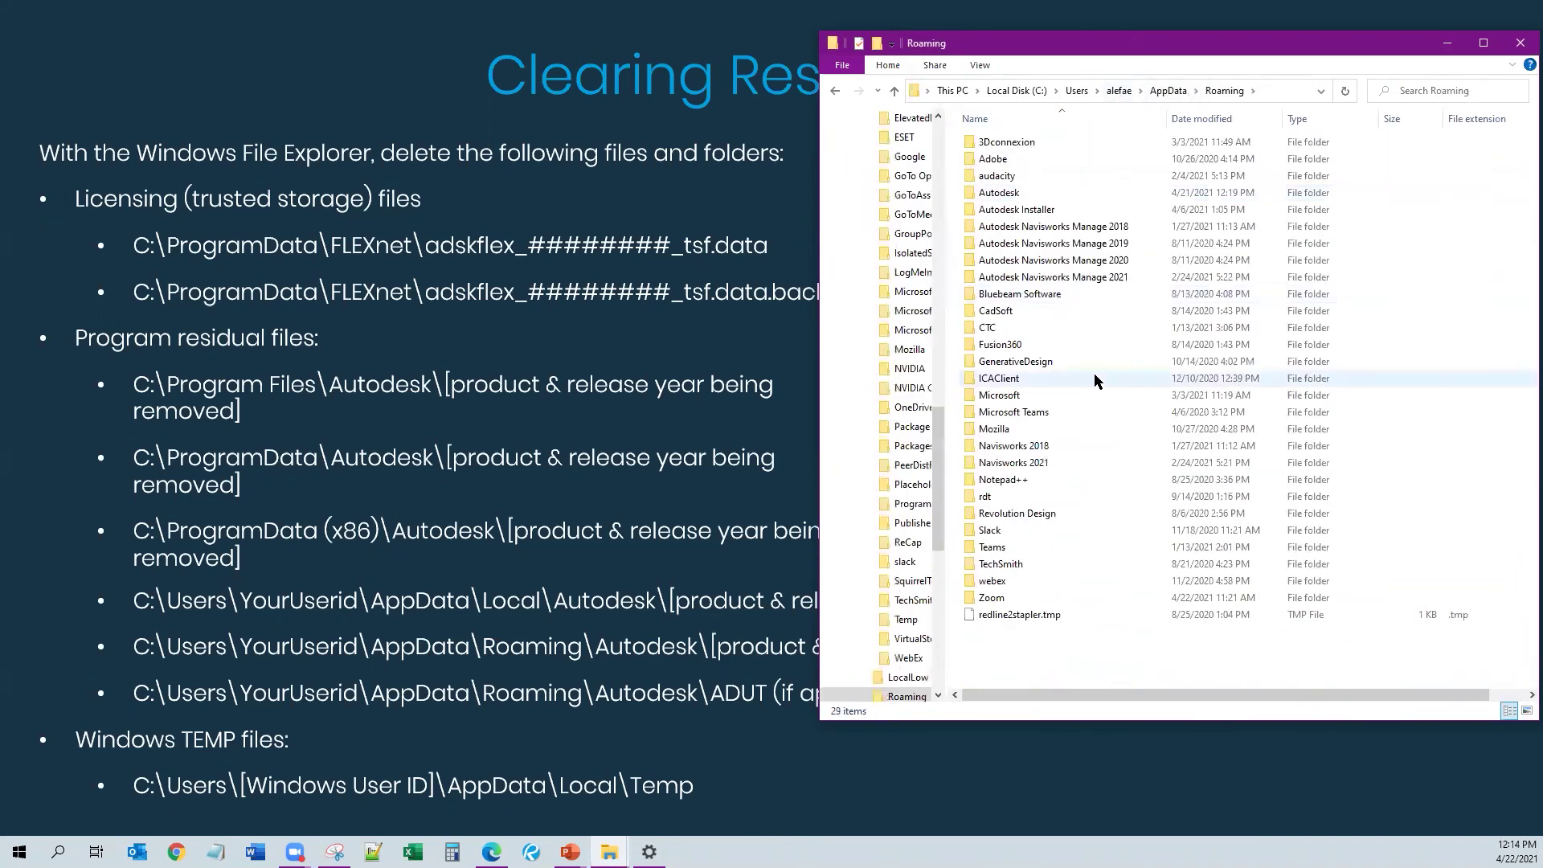
pyautogui.doubleClick(996, 193)
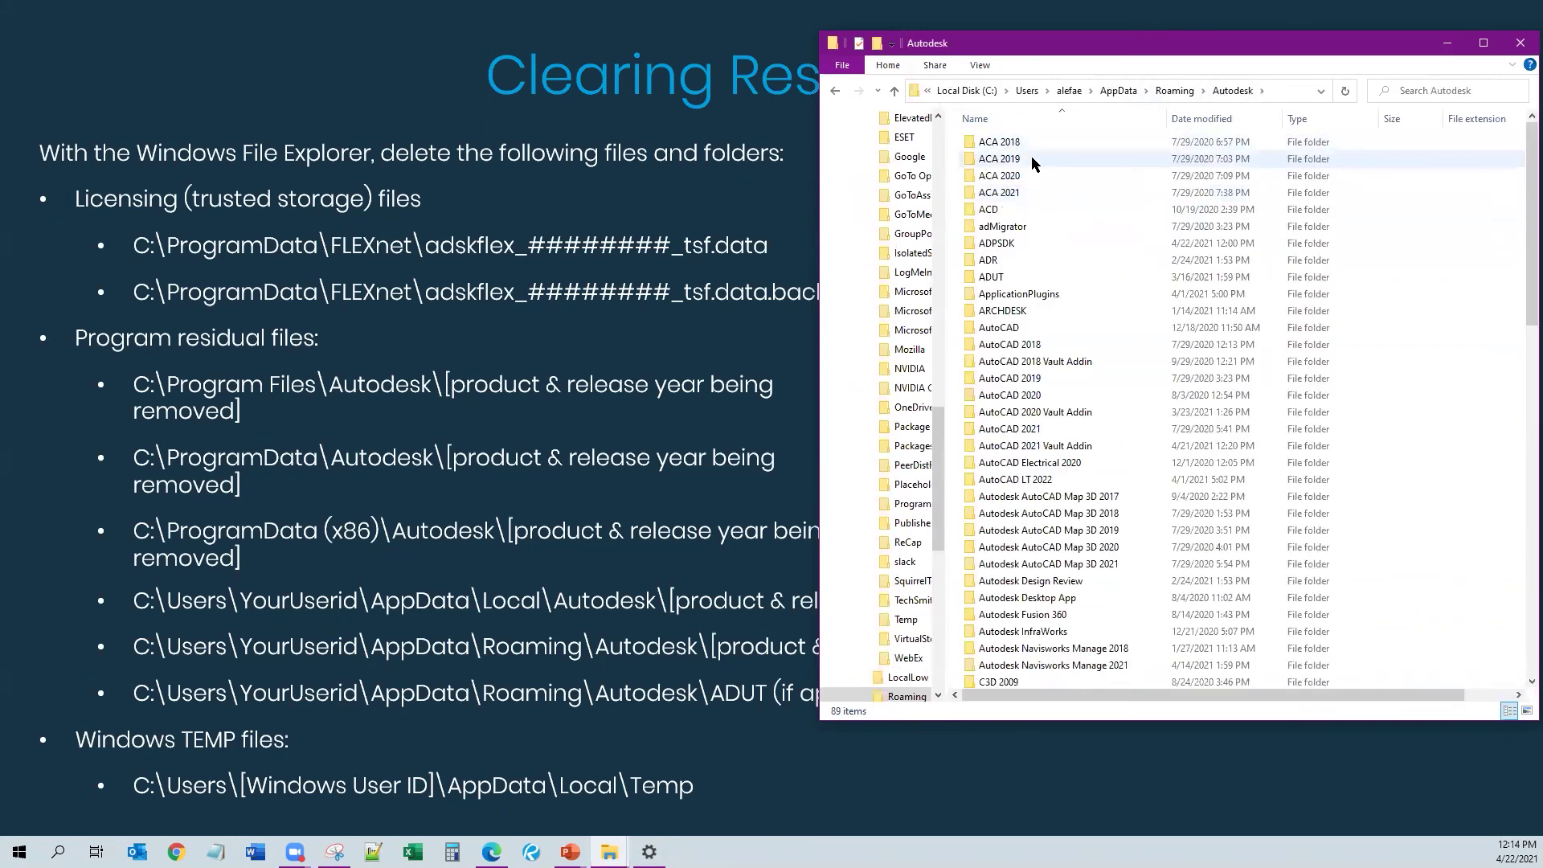
pyautogui.doubleClick(1042, 327)
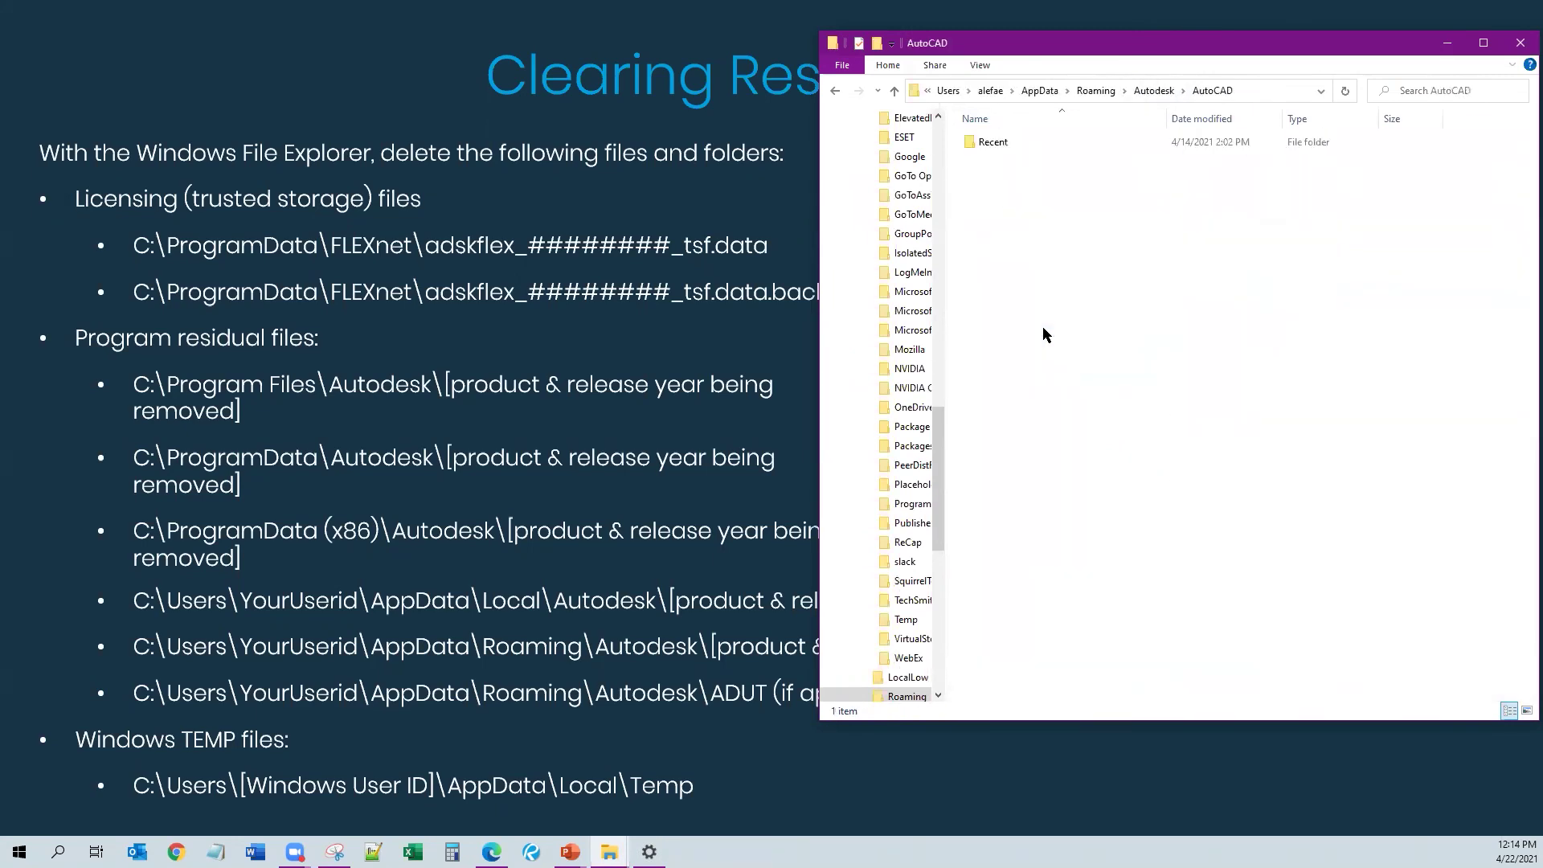
pyautogui.doubleClick(981, 143)
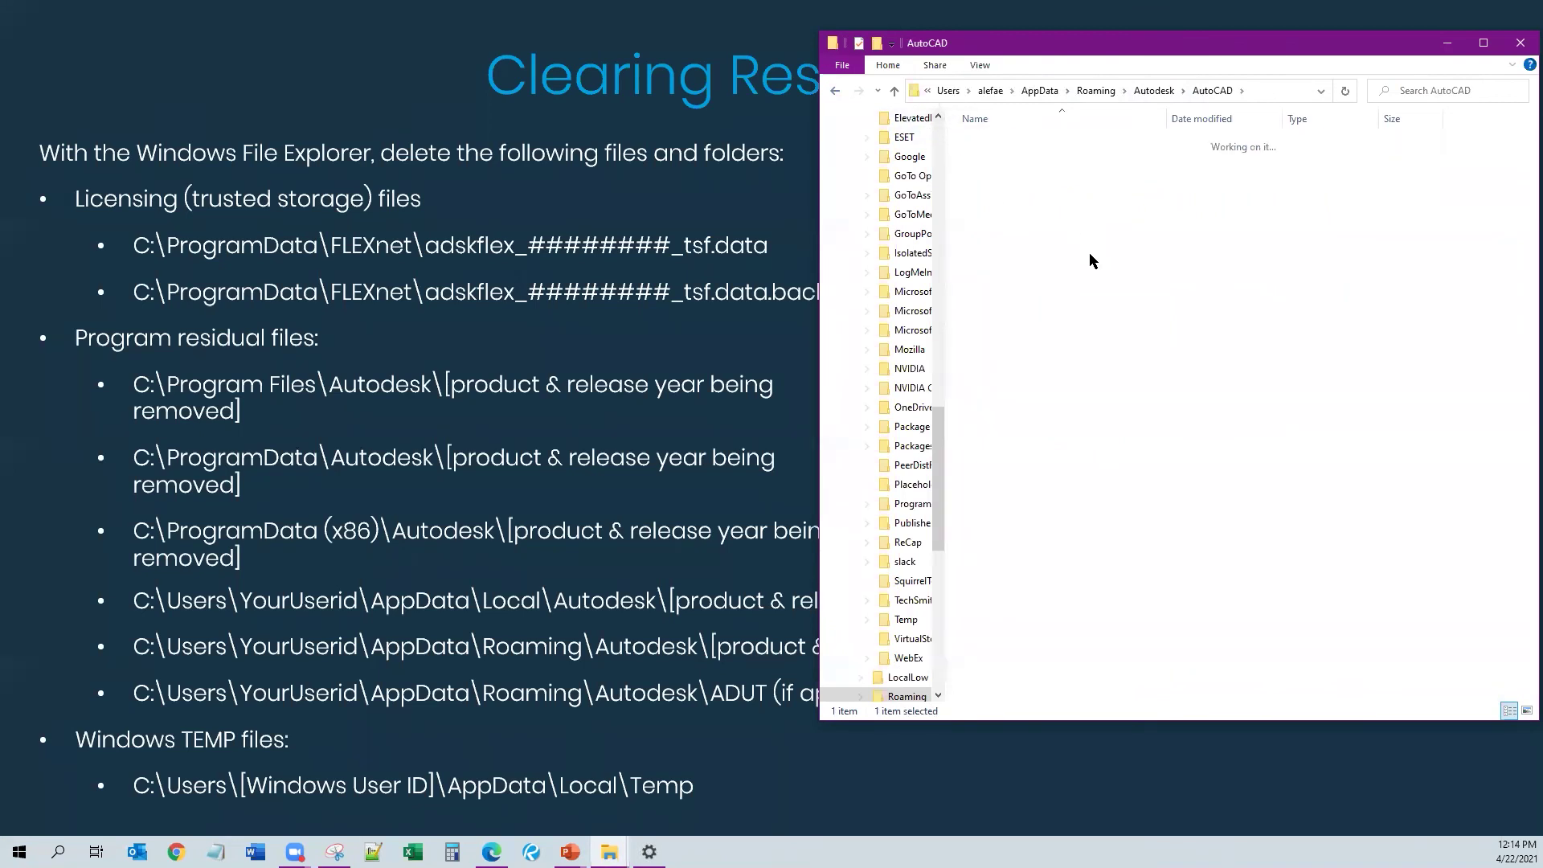
pyautogui.click(835, 91)
pyautogui.click(835, 91)
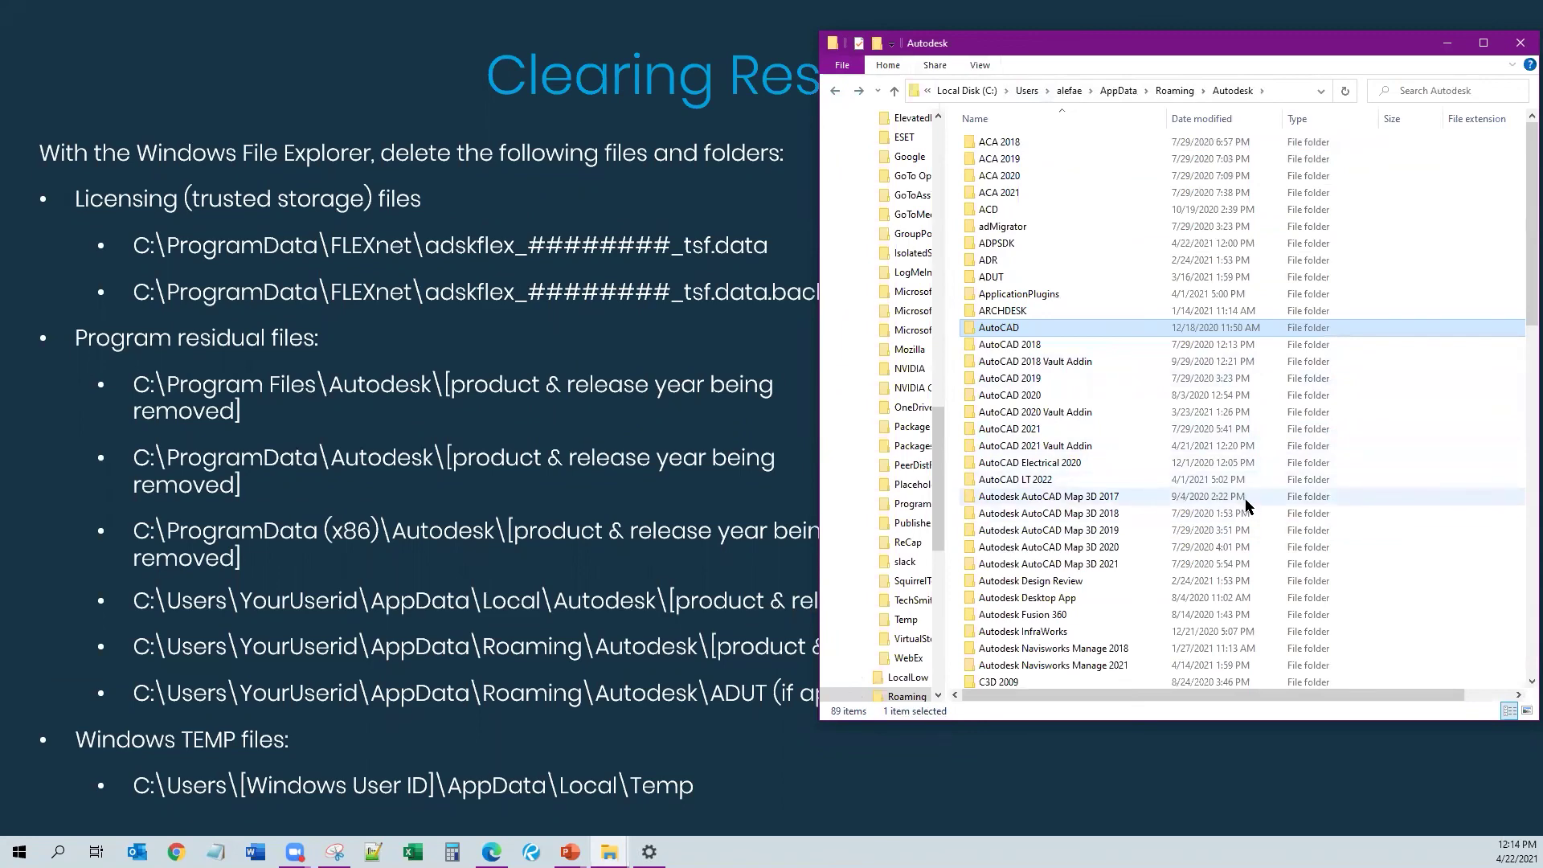
pyautogui.scroll(-8, 1246, 504)
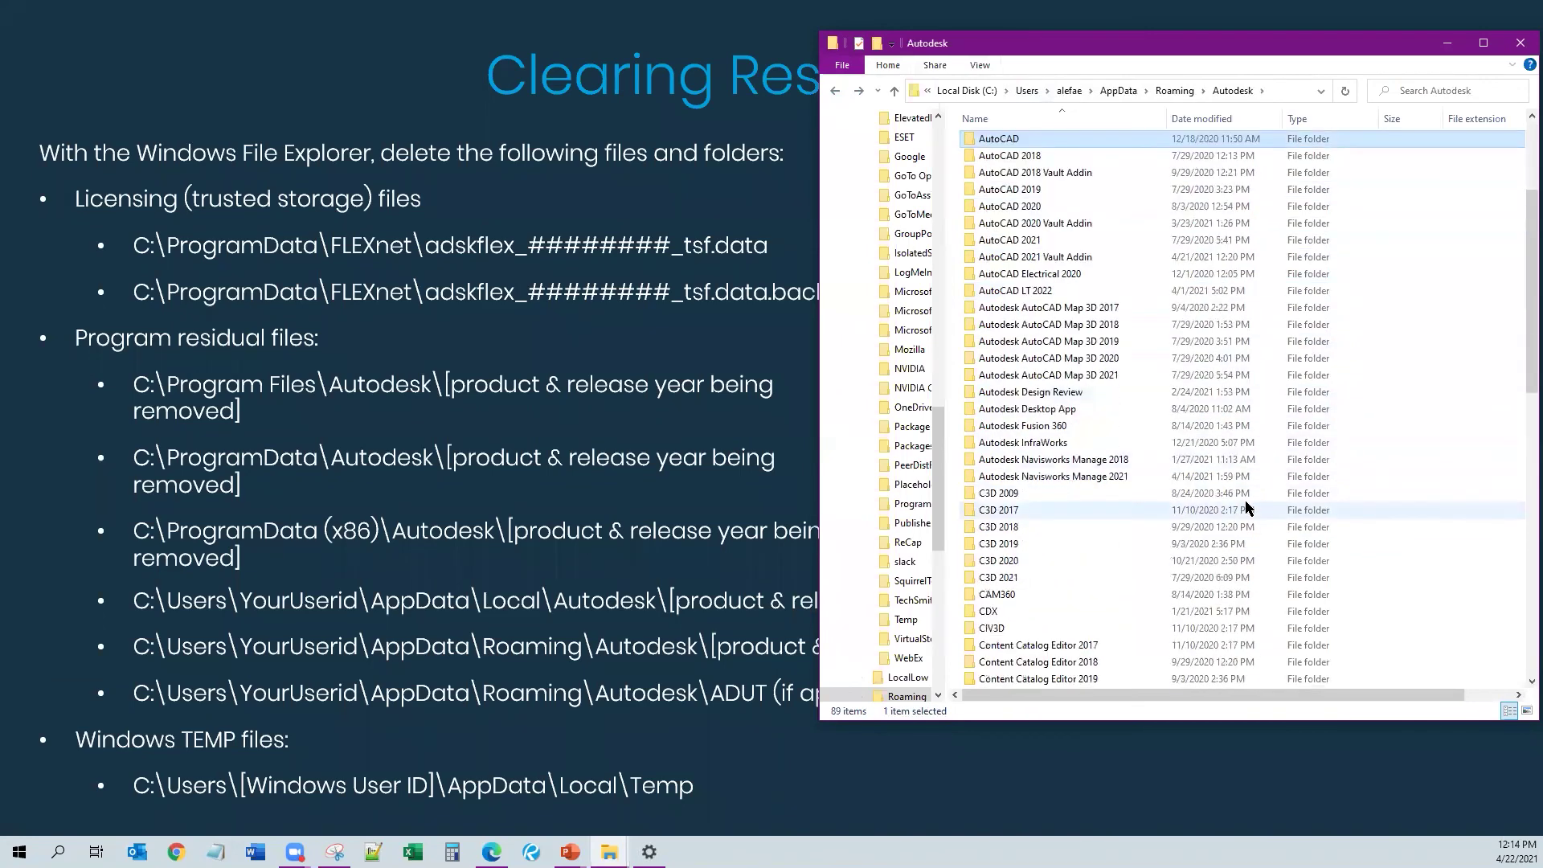
pyautogui.scroll(-11, 1246, 508)
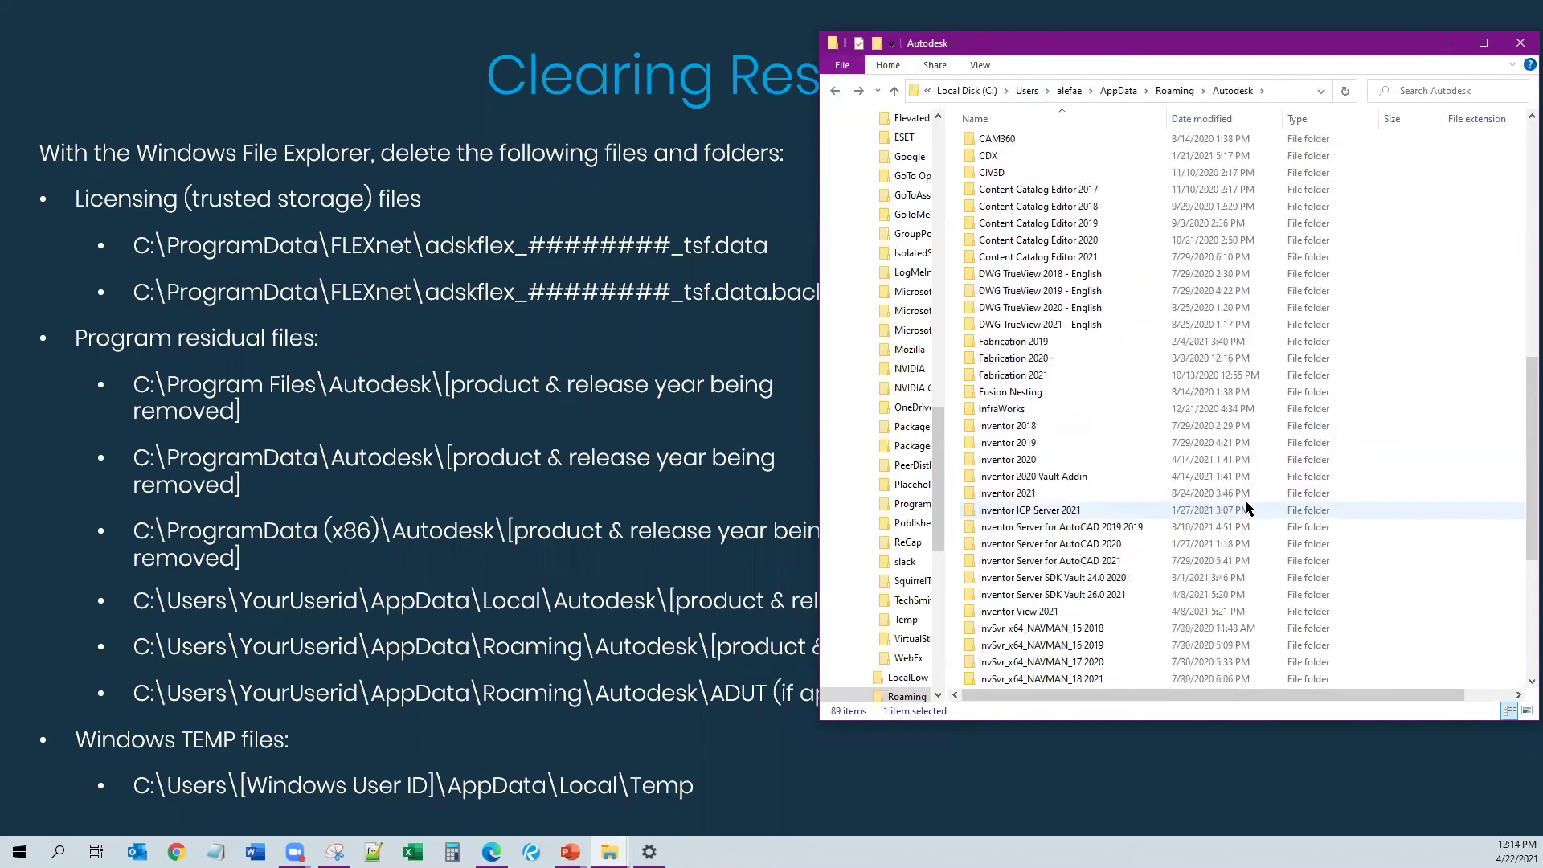
pyautogui.scroll(19, 1213, 434)
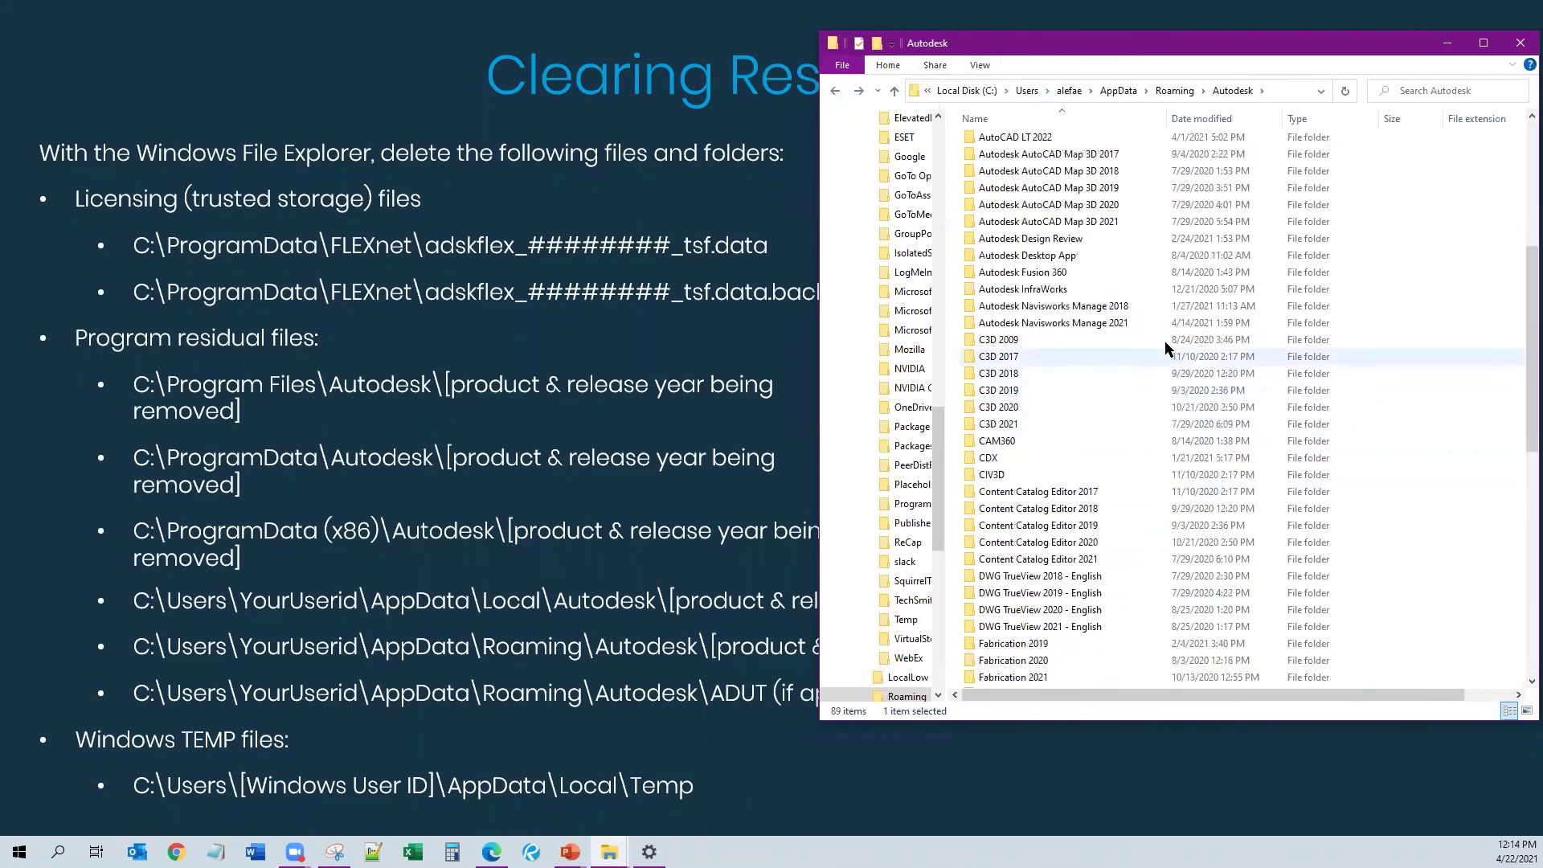
pyautogui.click(1174, 91)
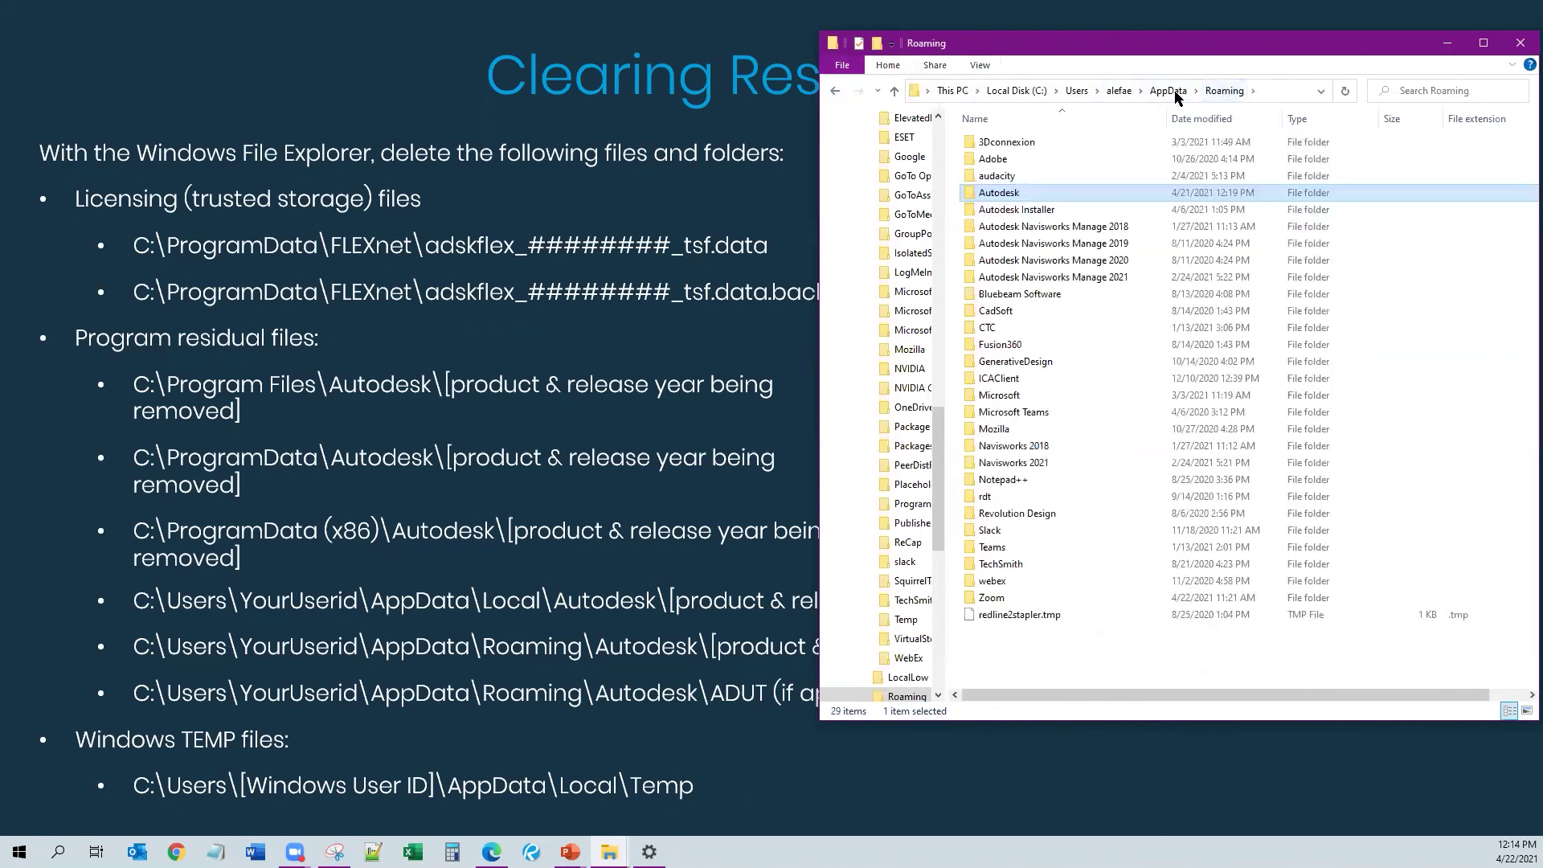
pyautogui.doubleClick(1019, 191)
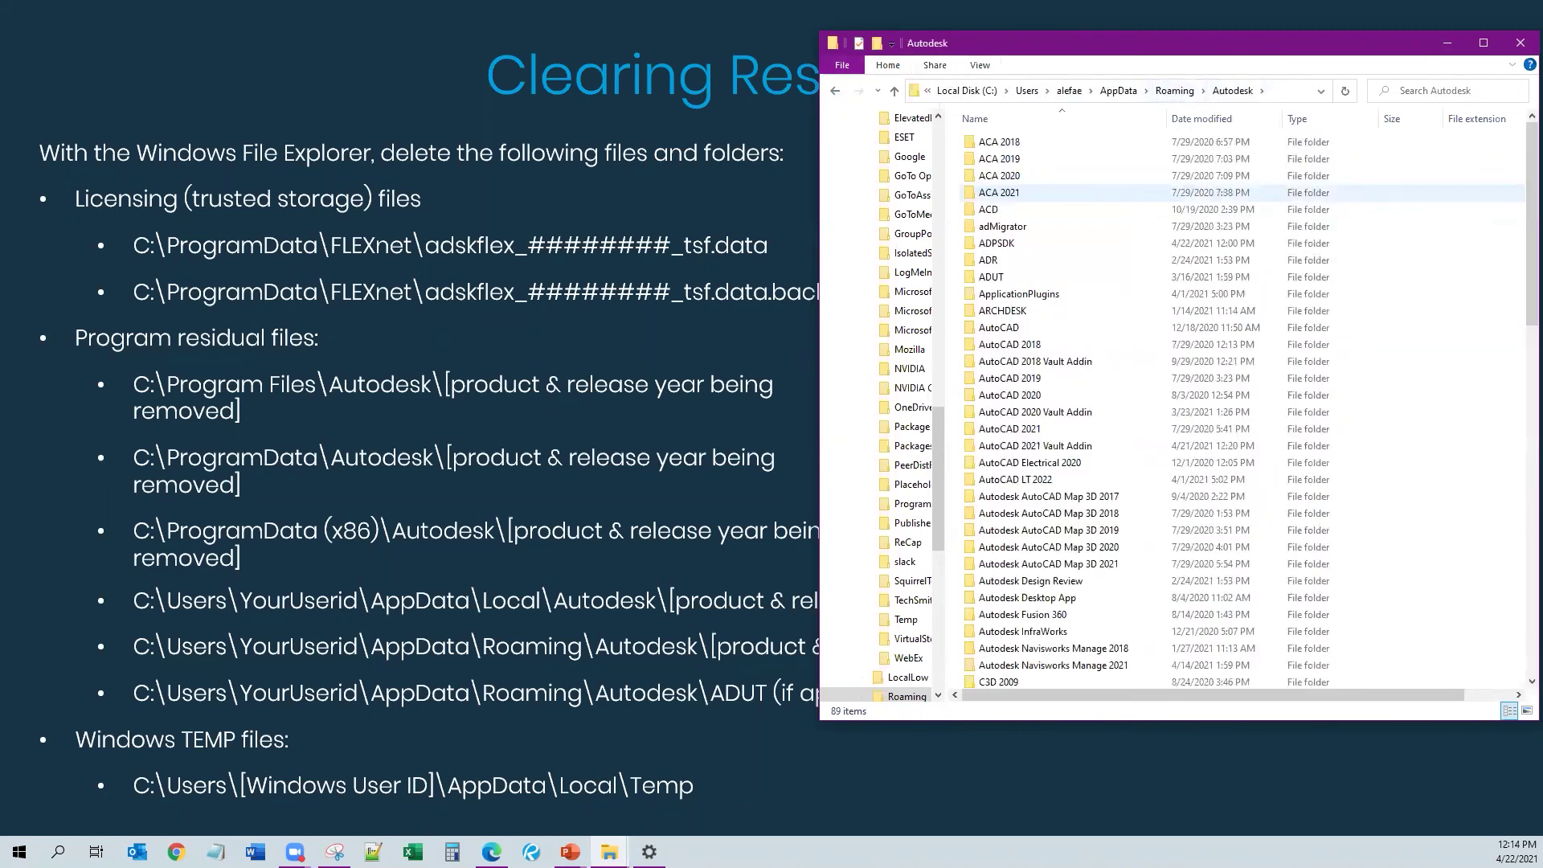
pyautogui.click(872, 735)
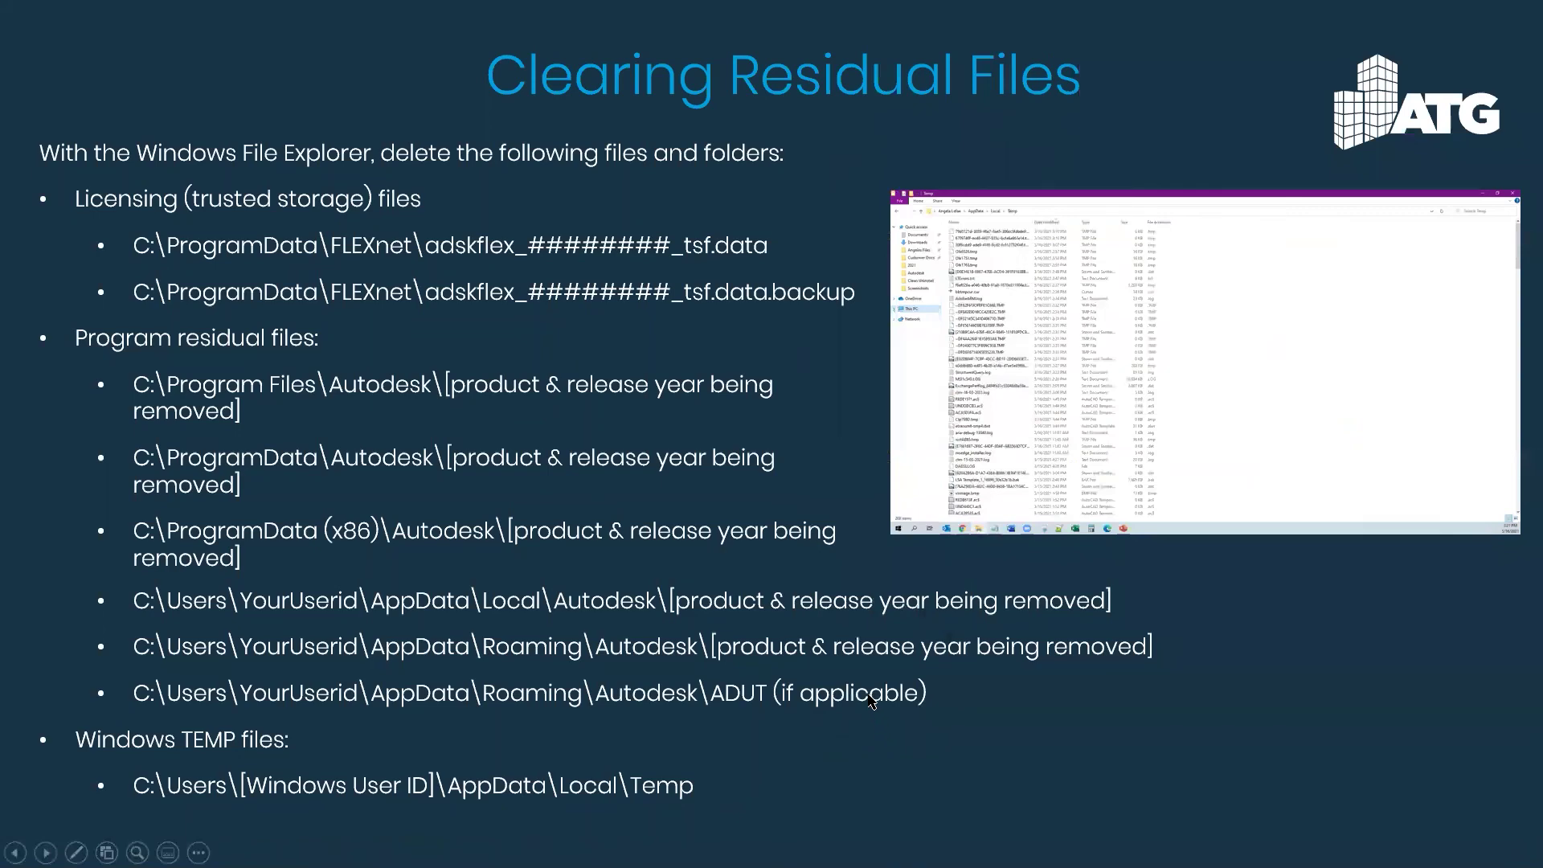
pyautogui.hotkey('alt', 'Tab')
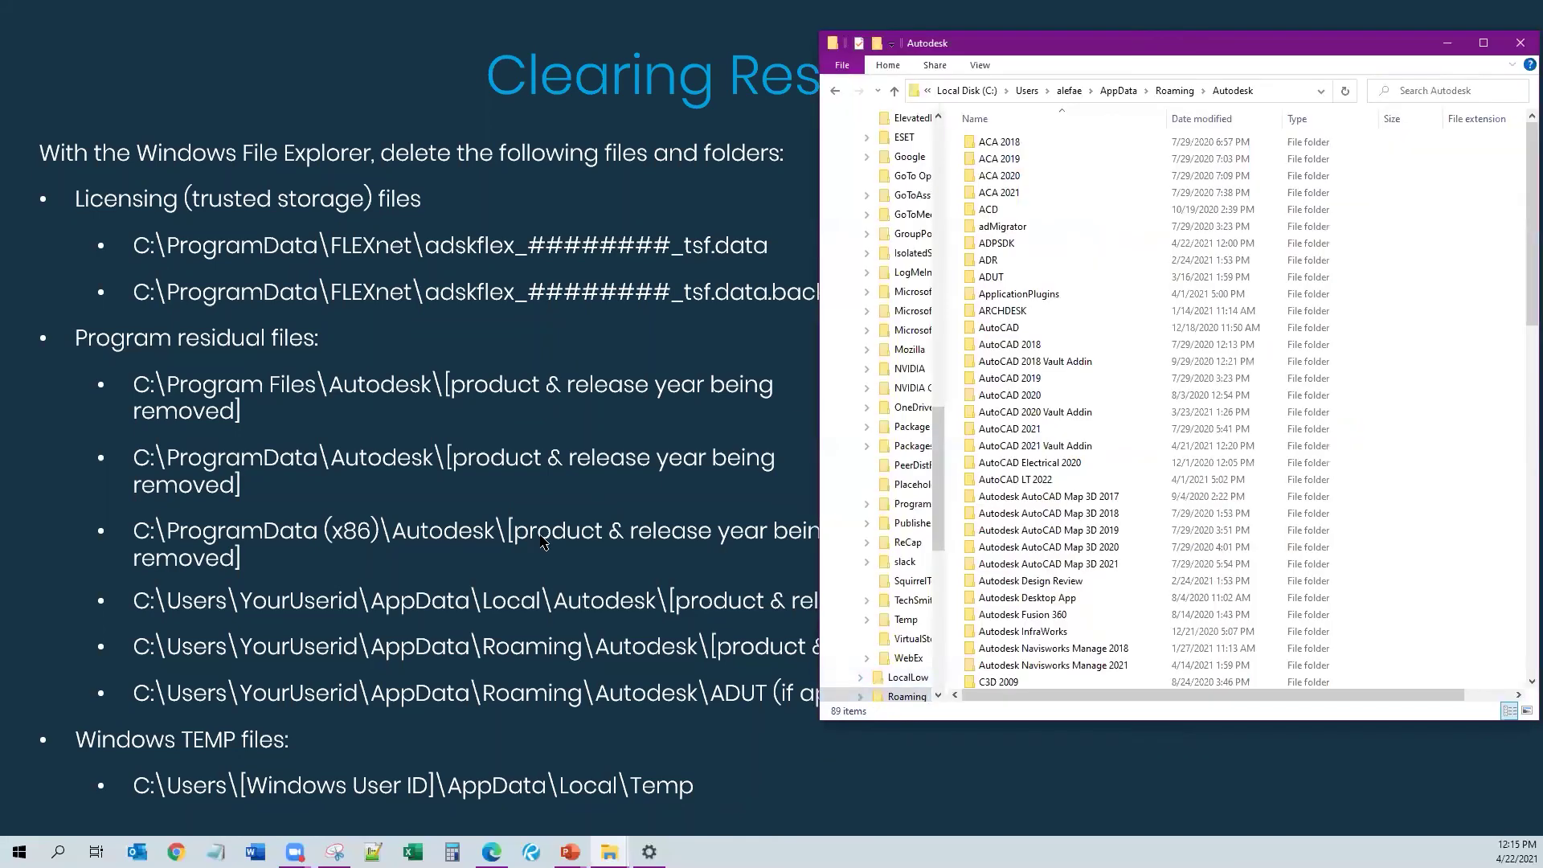
pyautogui.doubleClick(1013, 283)
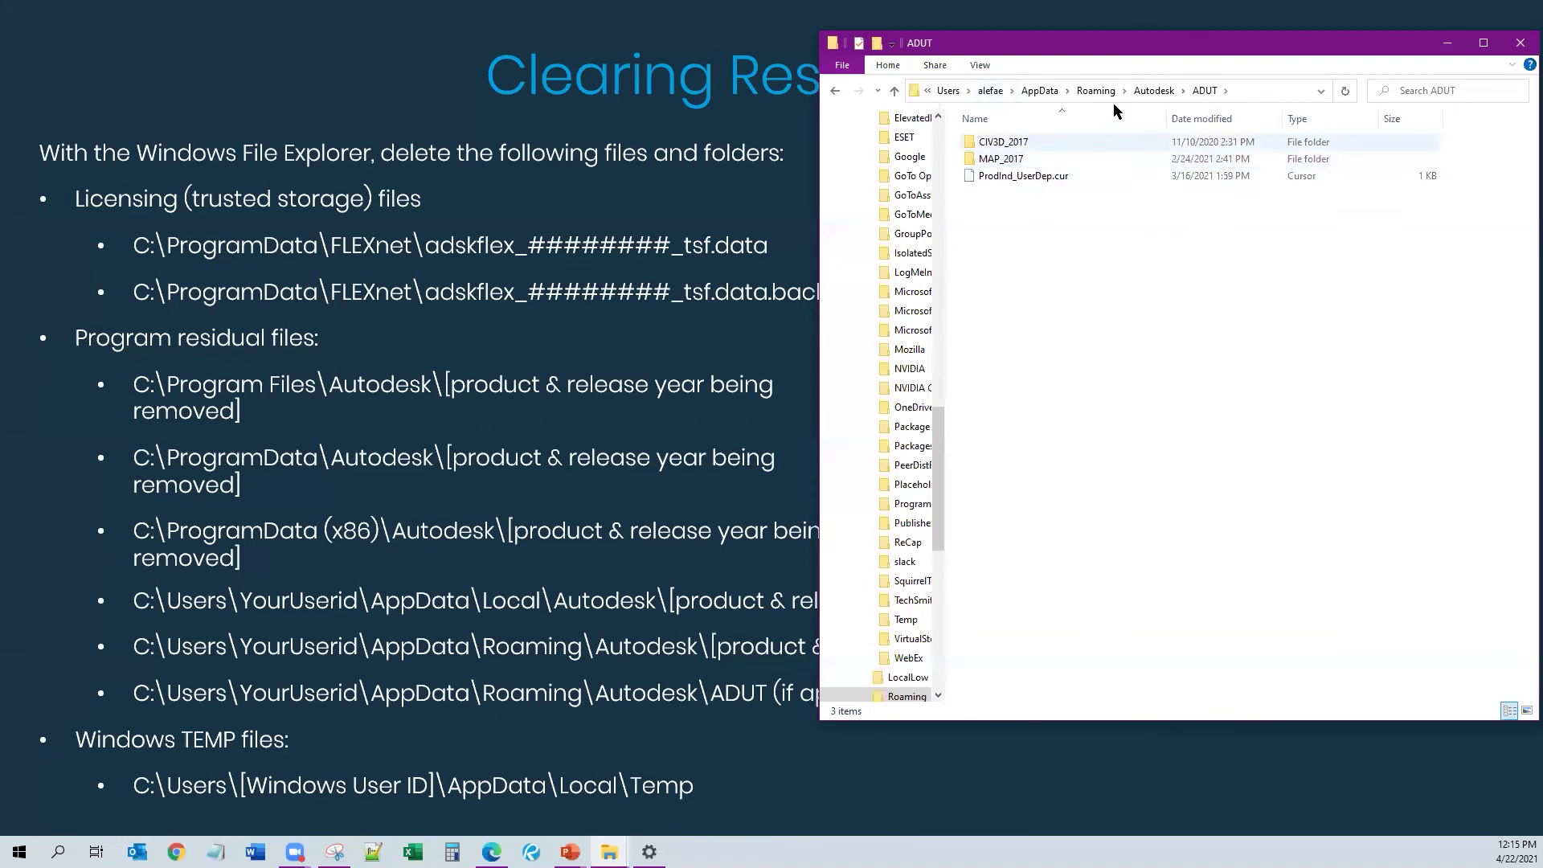
pyautogui.click(1153, 90)
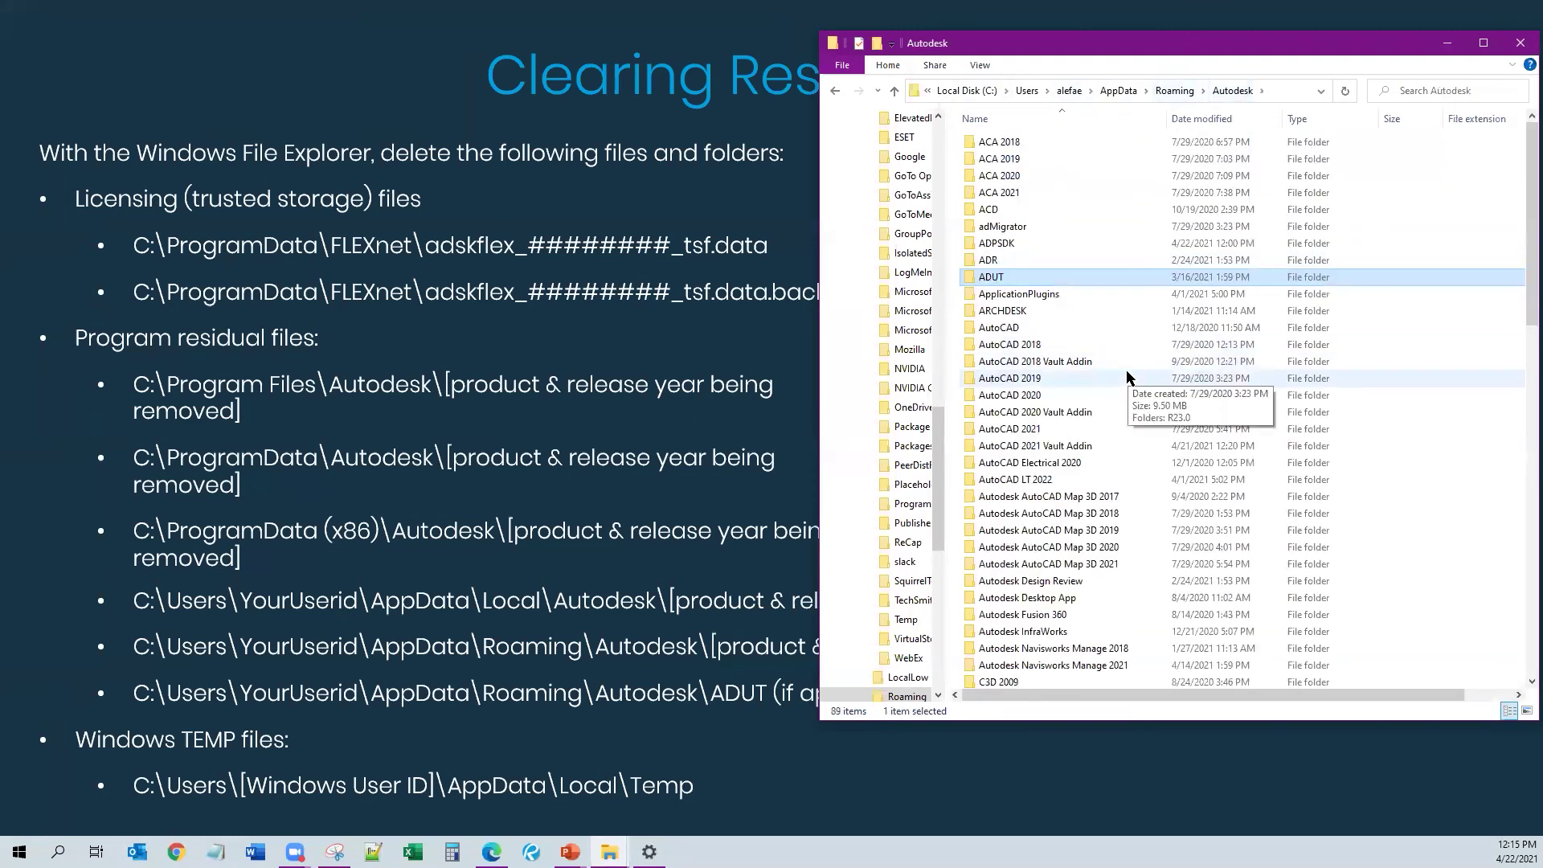
pyautogui.click(1283, 90)
# - Go to the %temp% folder, select all its items and delete them
pyautogui.write('%temp%')
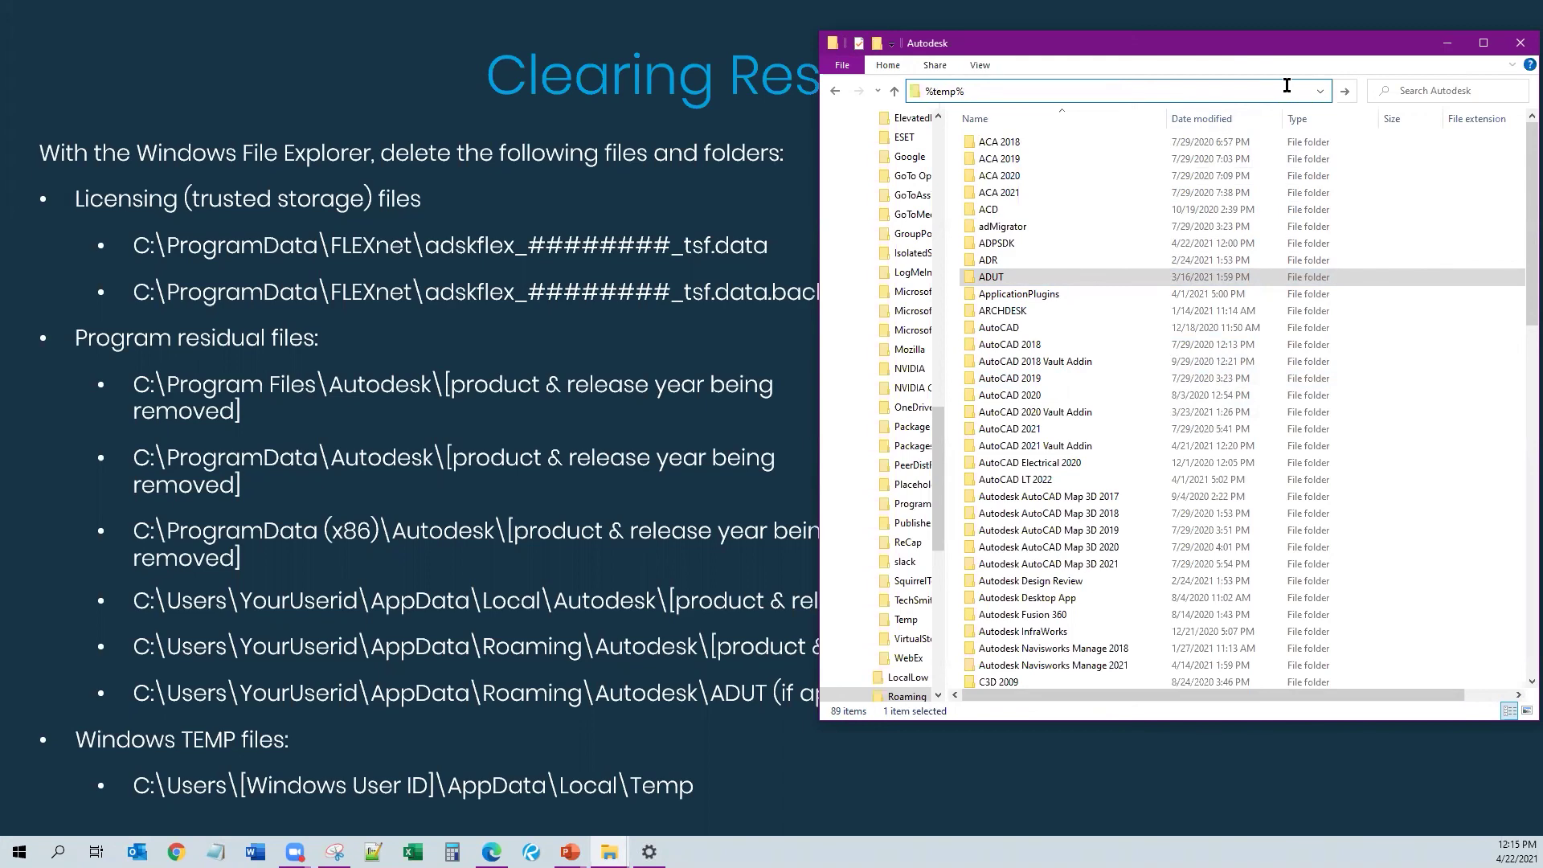
pyautogui.press('Return')
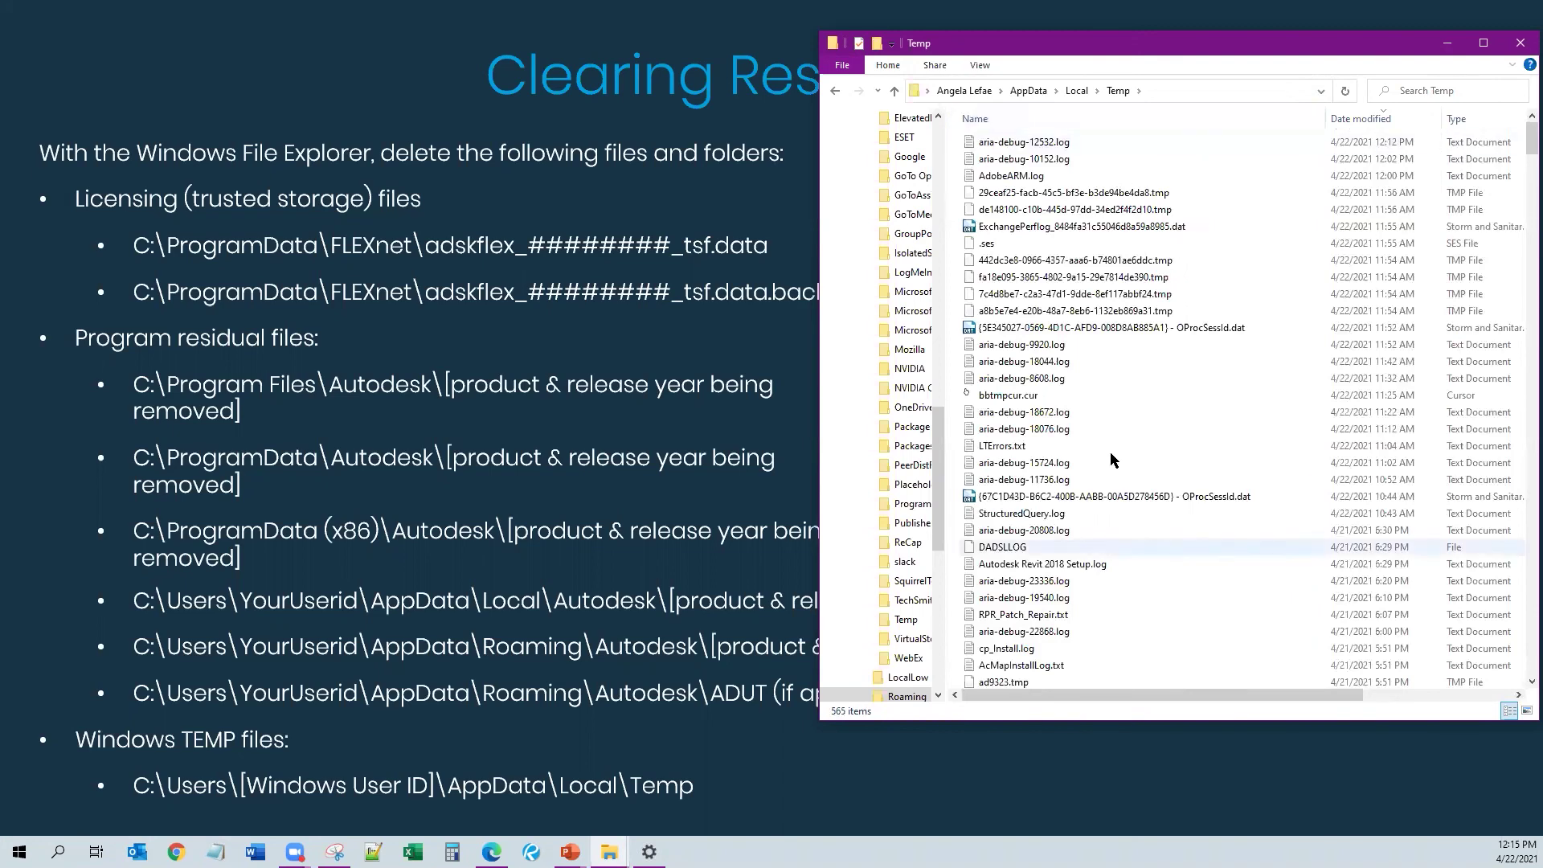
pyautogui.click(1228, 330)
pyautogui.hotkey('ctrl', 'a')
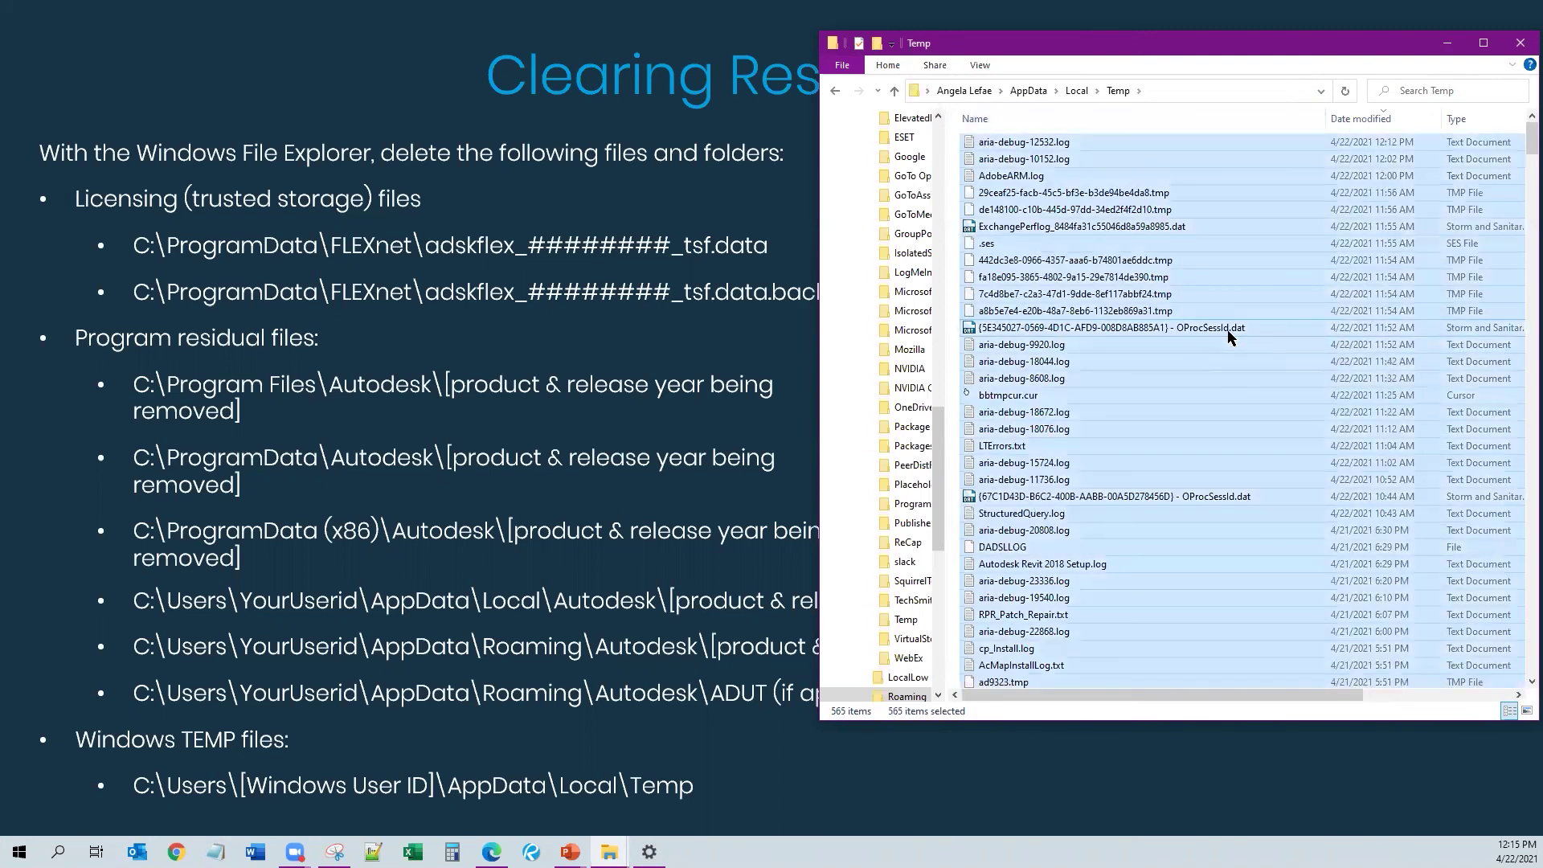
pyautogui.press('Delete')
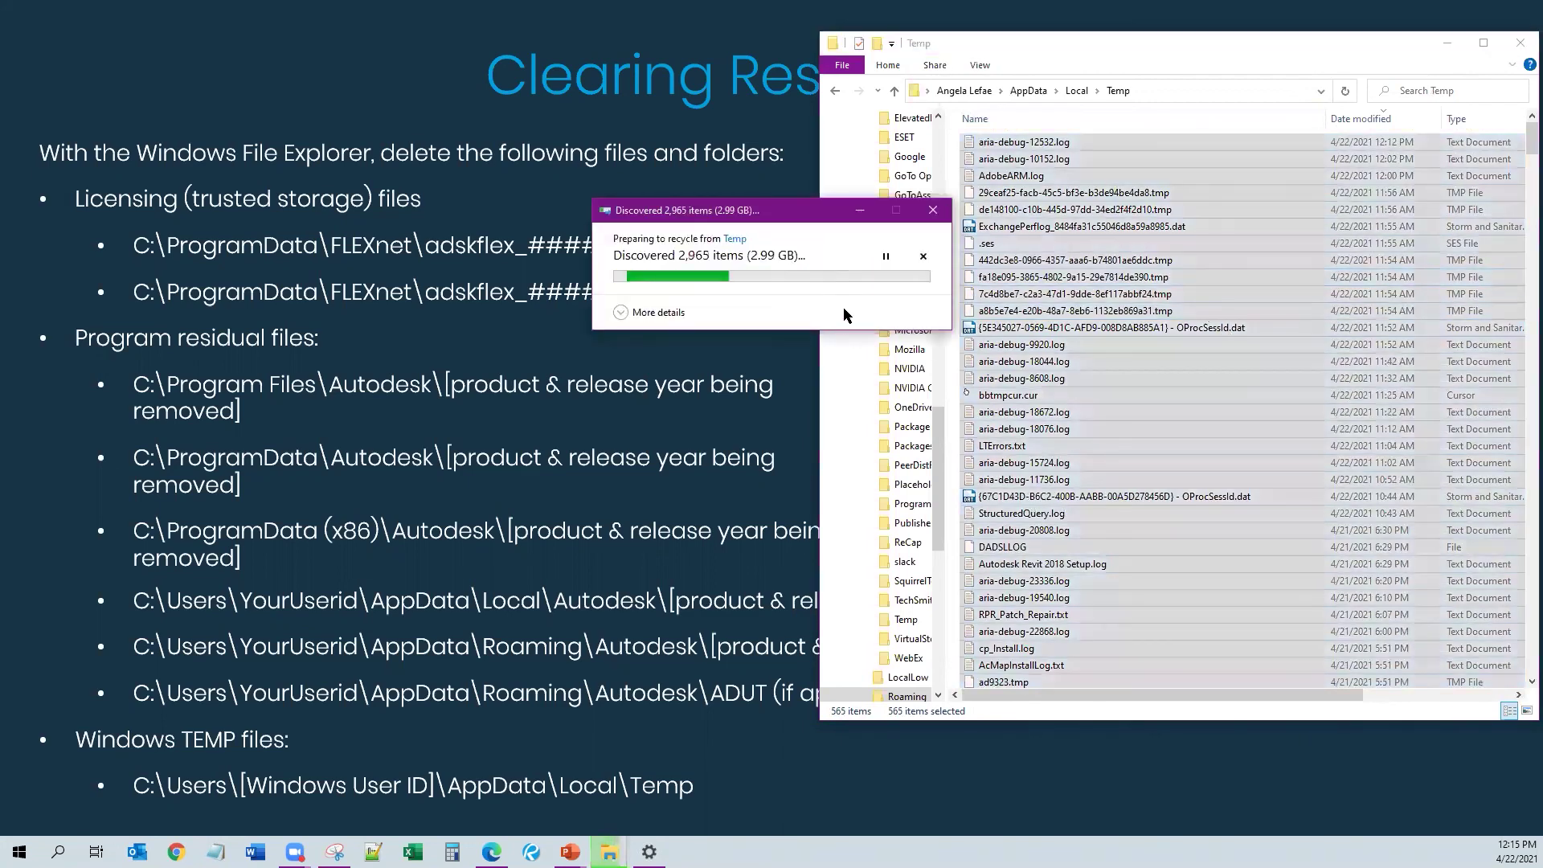
# - Continue with admin rights and skip all in-use or denied items, then minimize the window
pyautogui.click(695, 324)
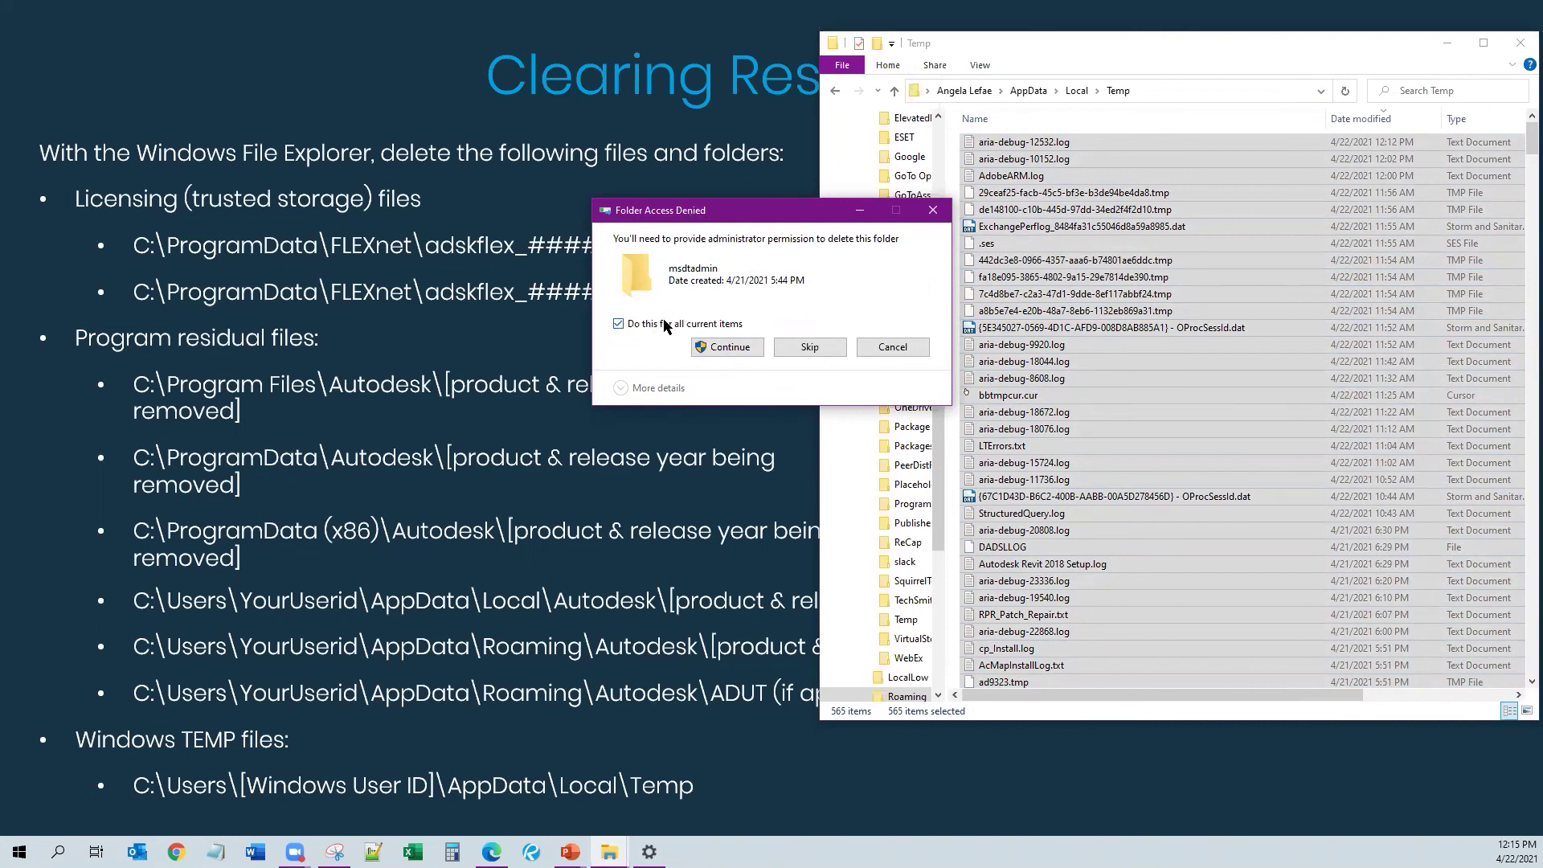
pyautogui.click(727, 347)
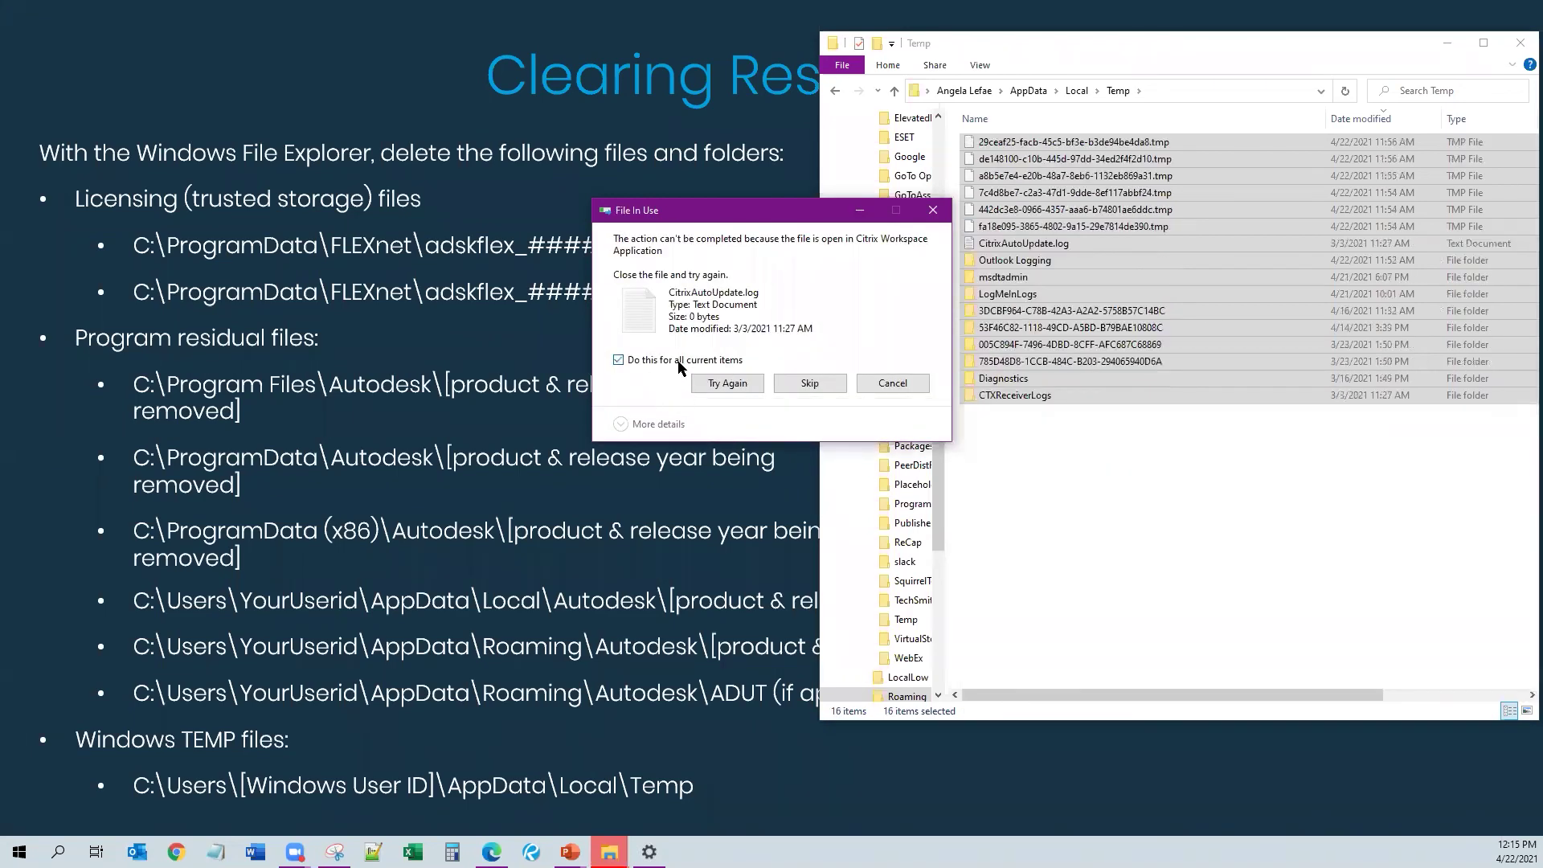
pyautogui.click(787, 378)
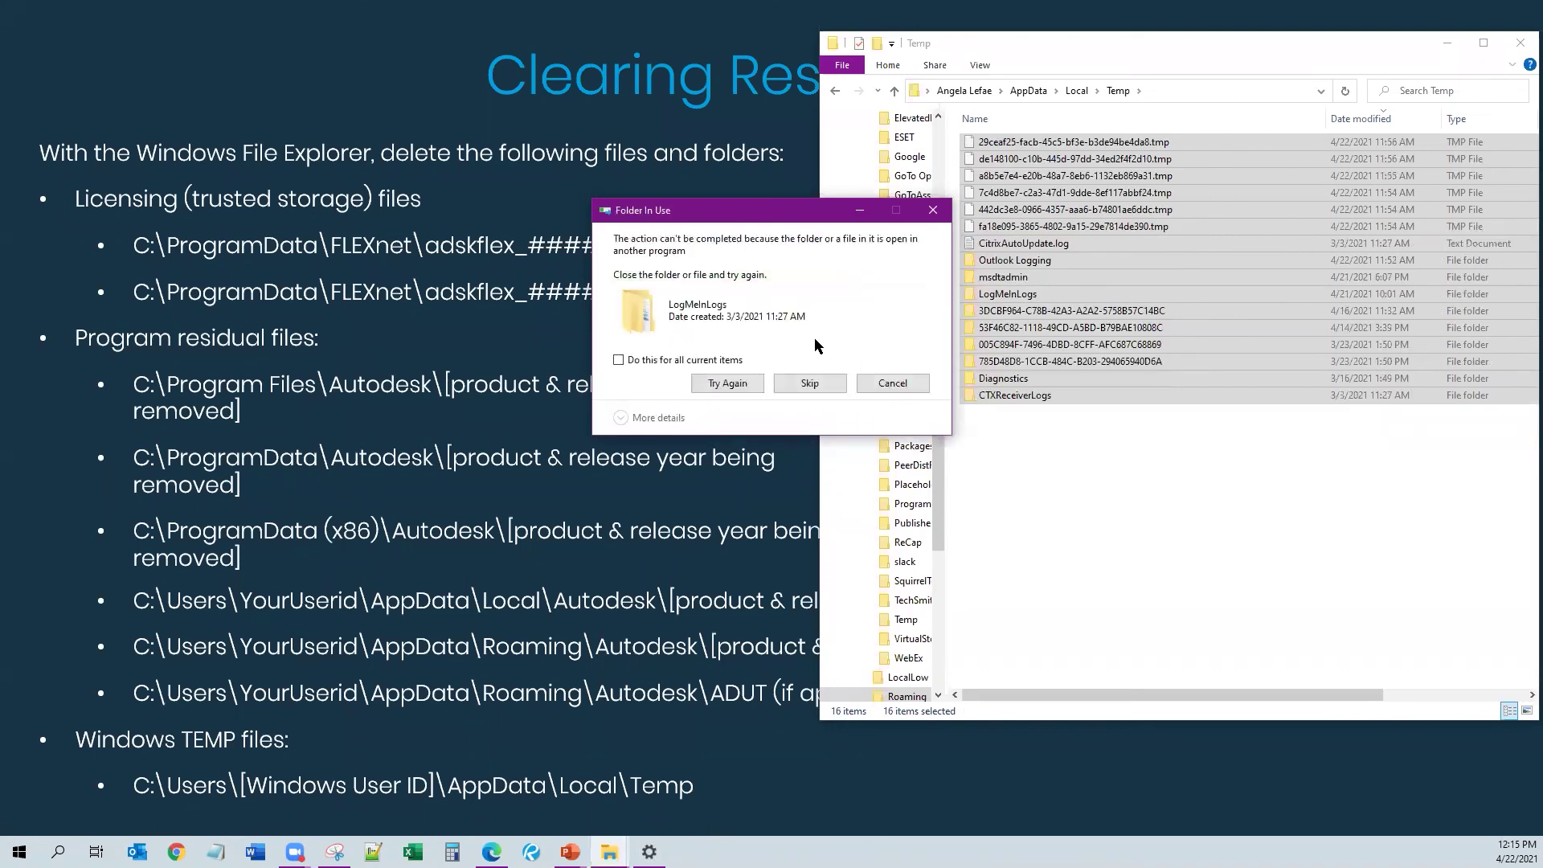
pyautogui.click(704, 359)
pyautogui.click(807, 383)
pyautogui.click(618, 360)
pyautogui.click(821, 389)
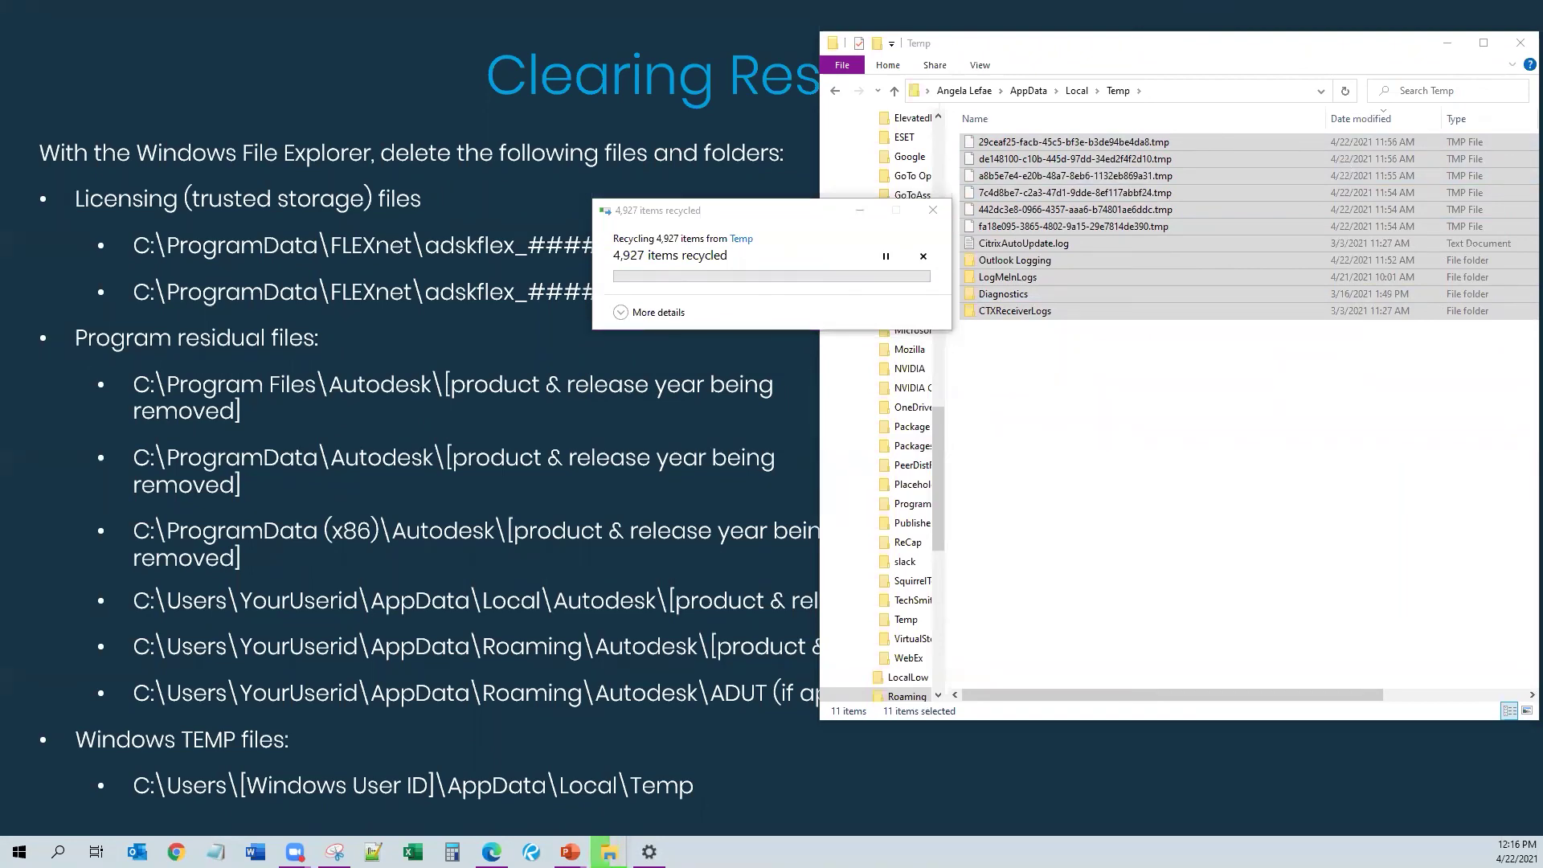
pyautogui.click(1446, 43)
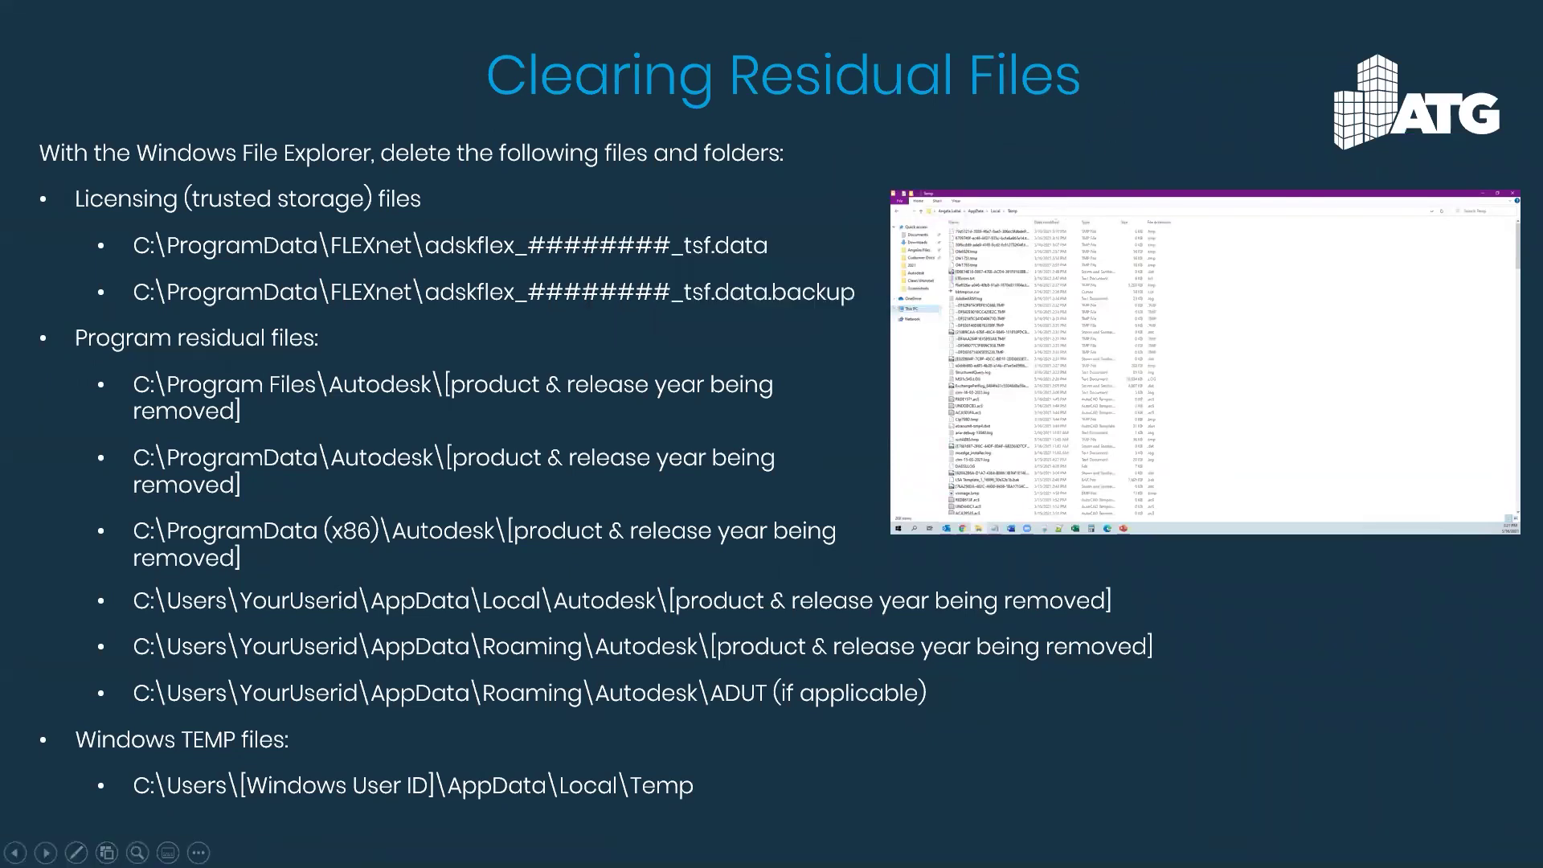
# - Use the Right arrow key to advance the deck to the 'Clearing Registry Keys' slide
pyautogui.press('Right')
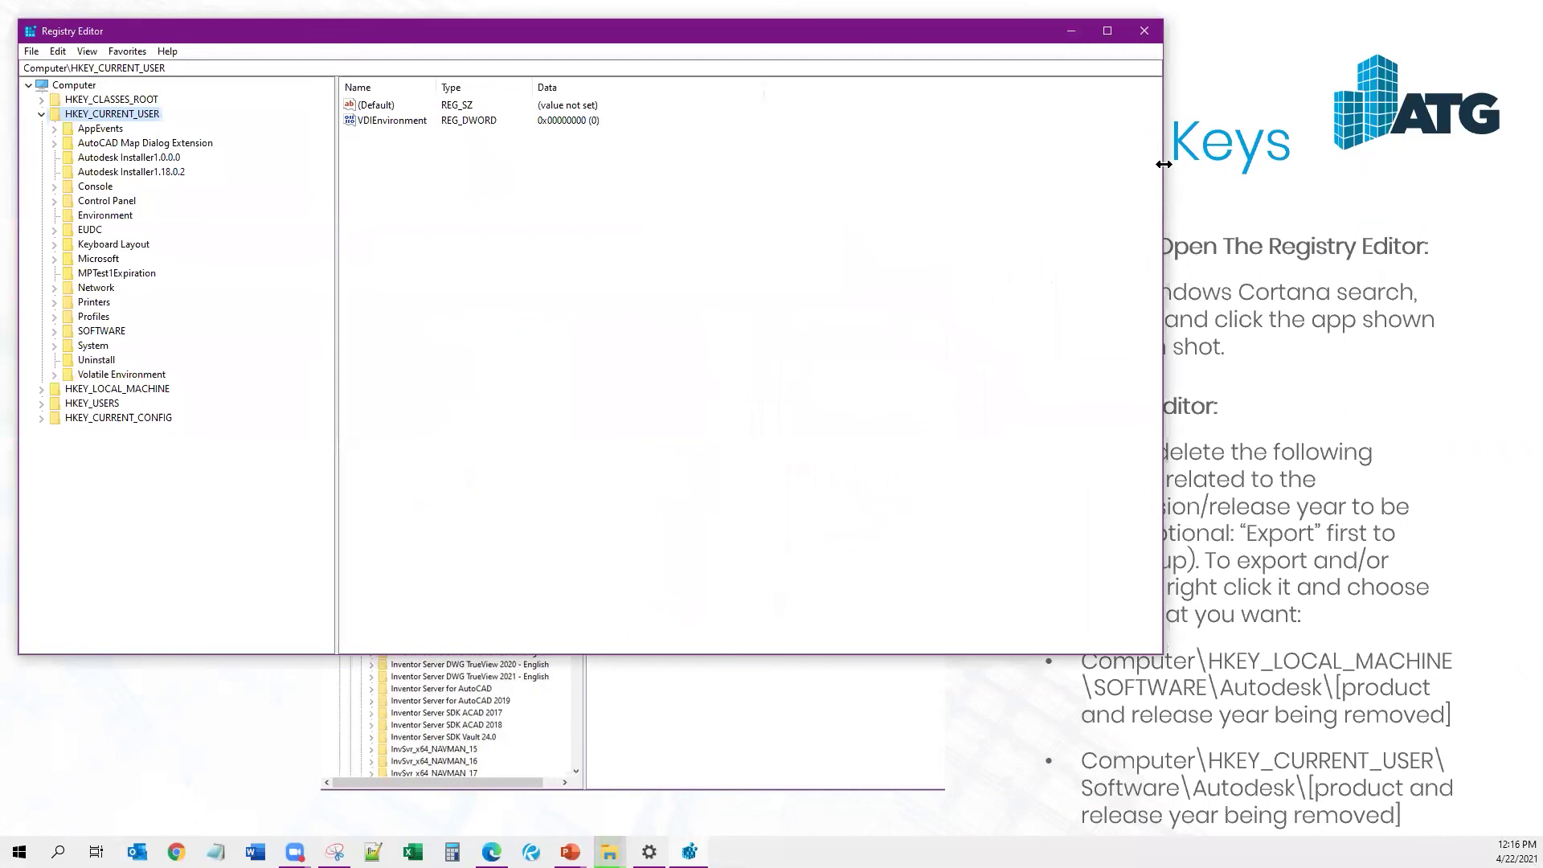
# - Narrow Registry Editor, collapse HKEY_CURRENT_USER and expand HKEY_LOCAL_MACHINE\SOFTWARE\Autodesk
pyautogui.moveTo(1163, 164); pyautogui.dragTo(851, 164)
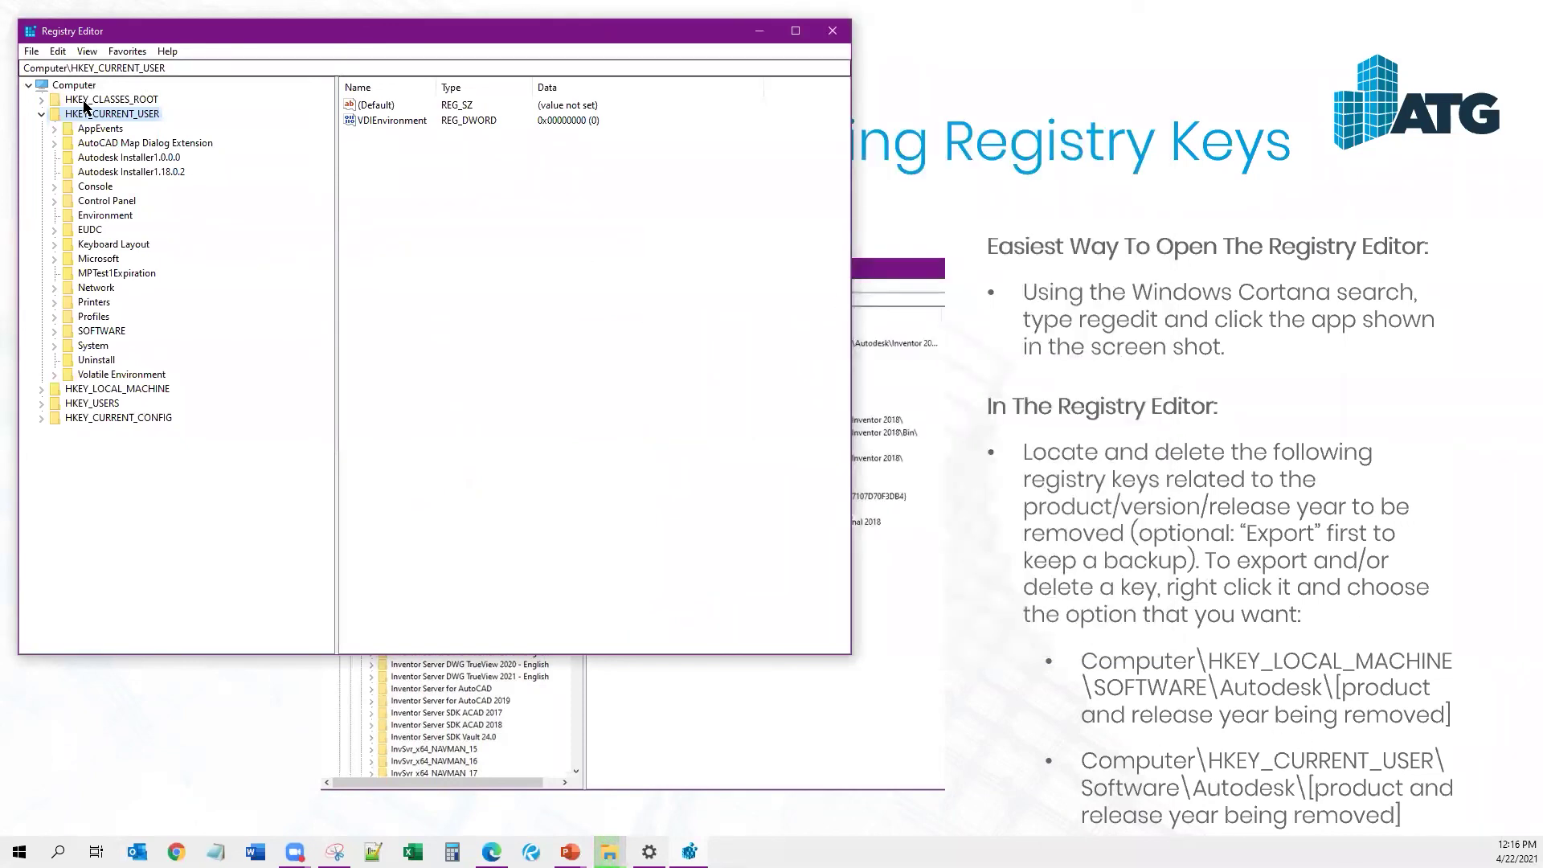
pyautogui.click(41, 114)
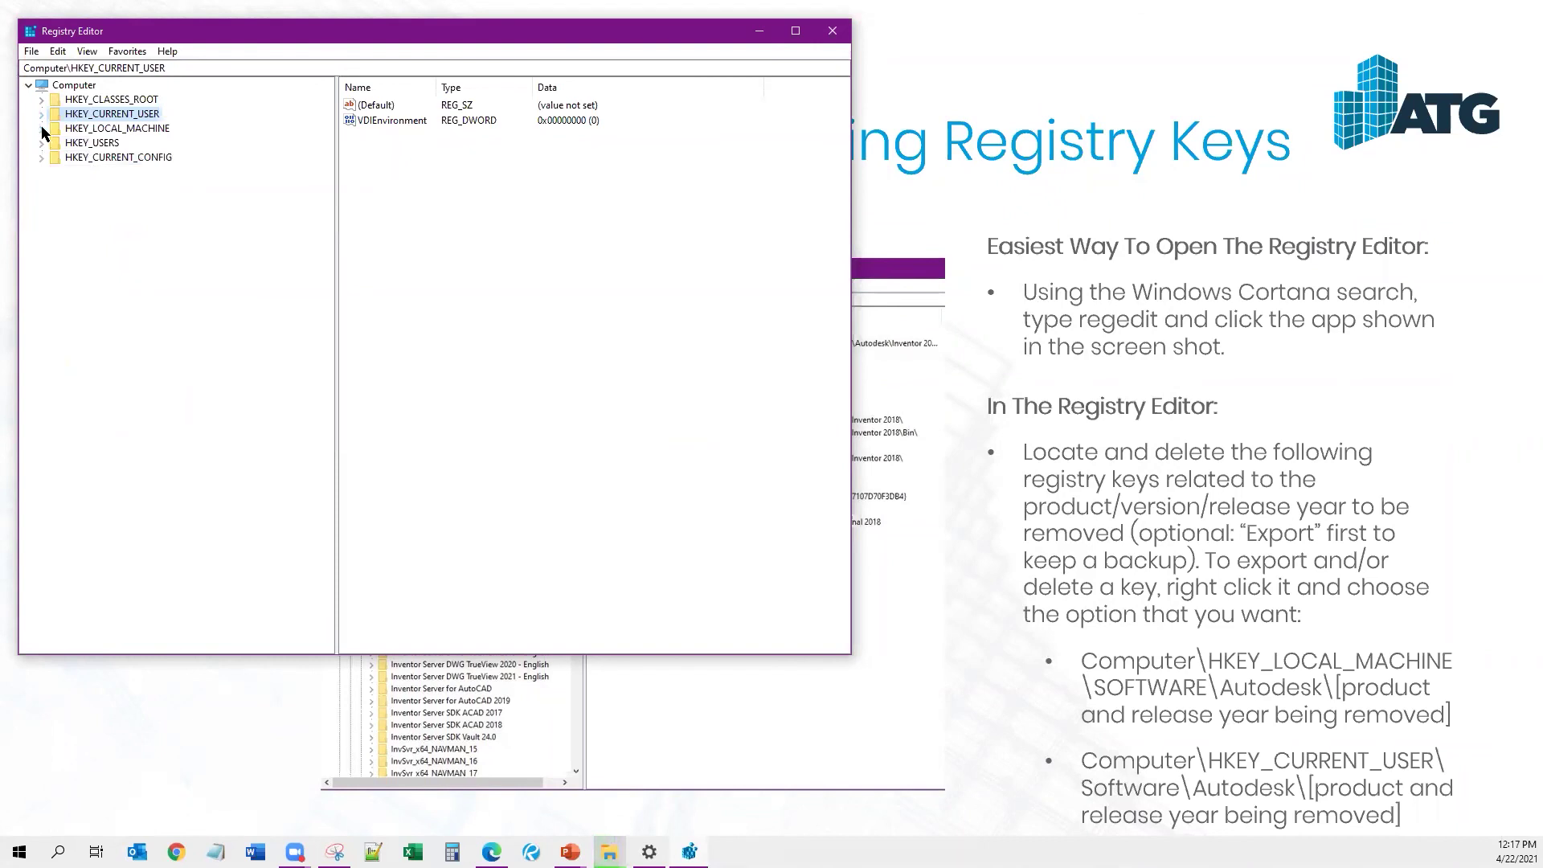
pyautogui.click(42, 129)
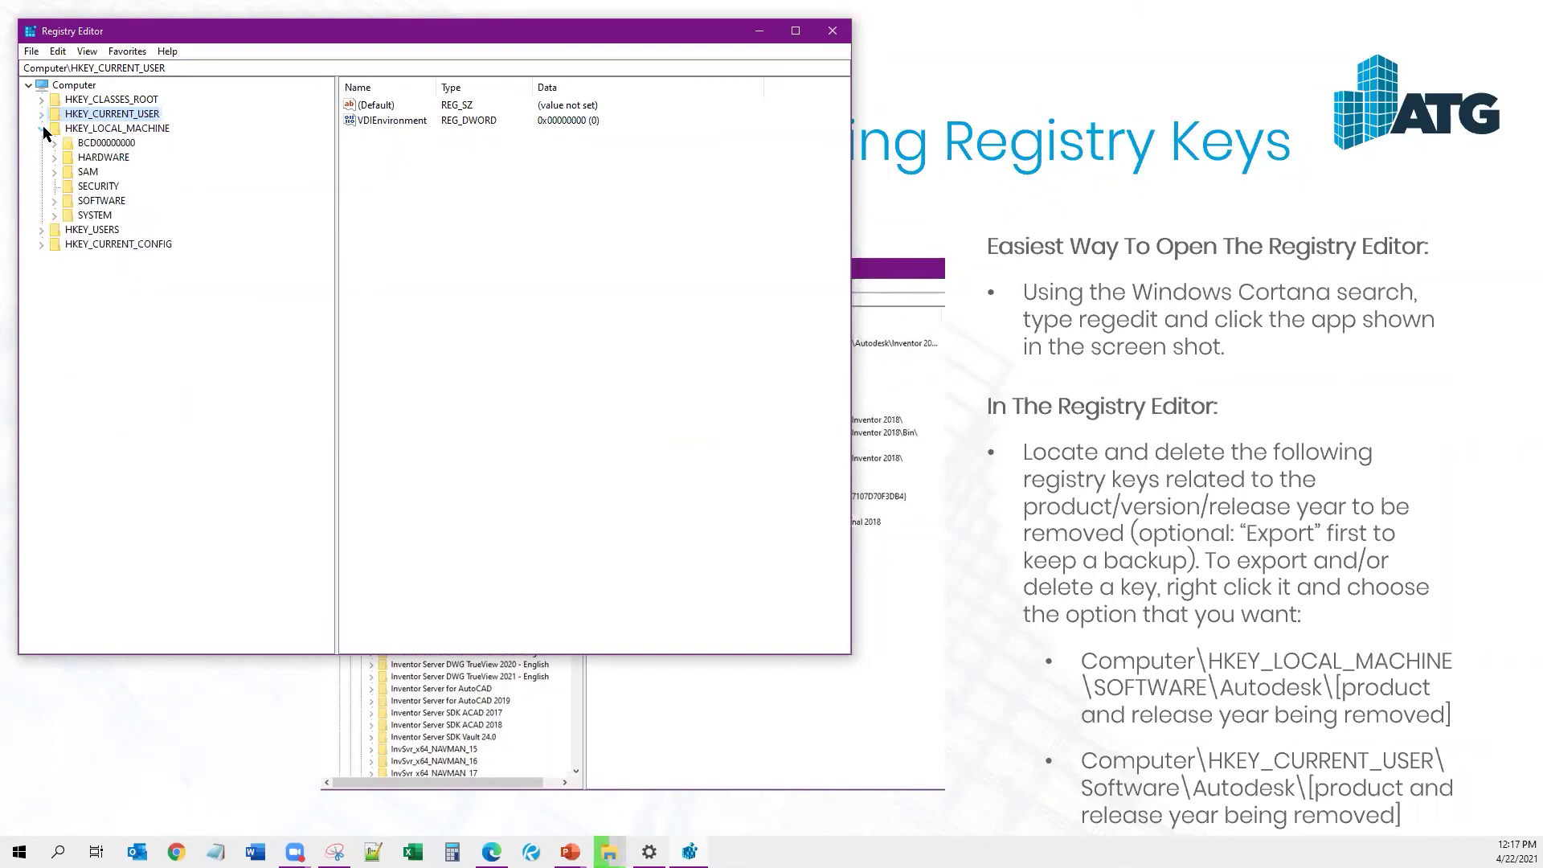
pyautogui.click(53, 201)
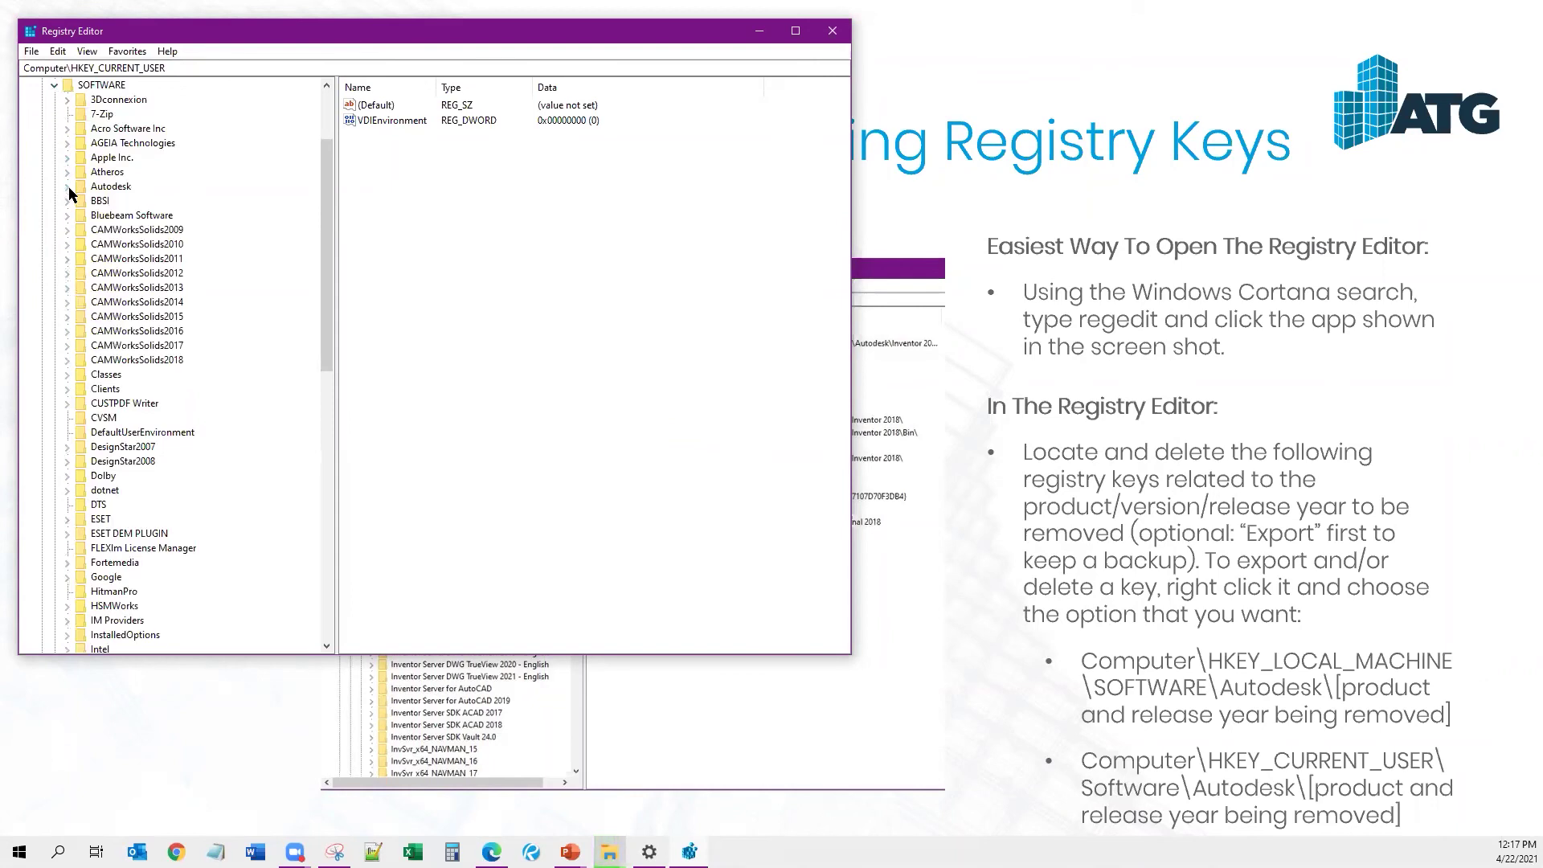
pyautogui.click(68, 188)
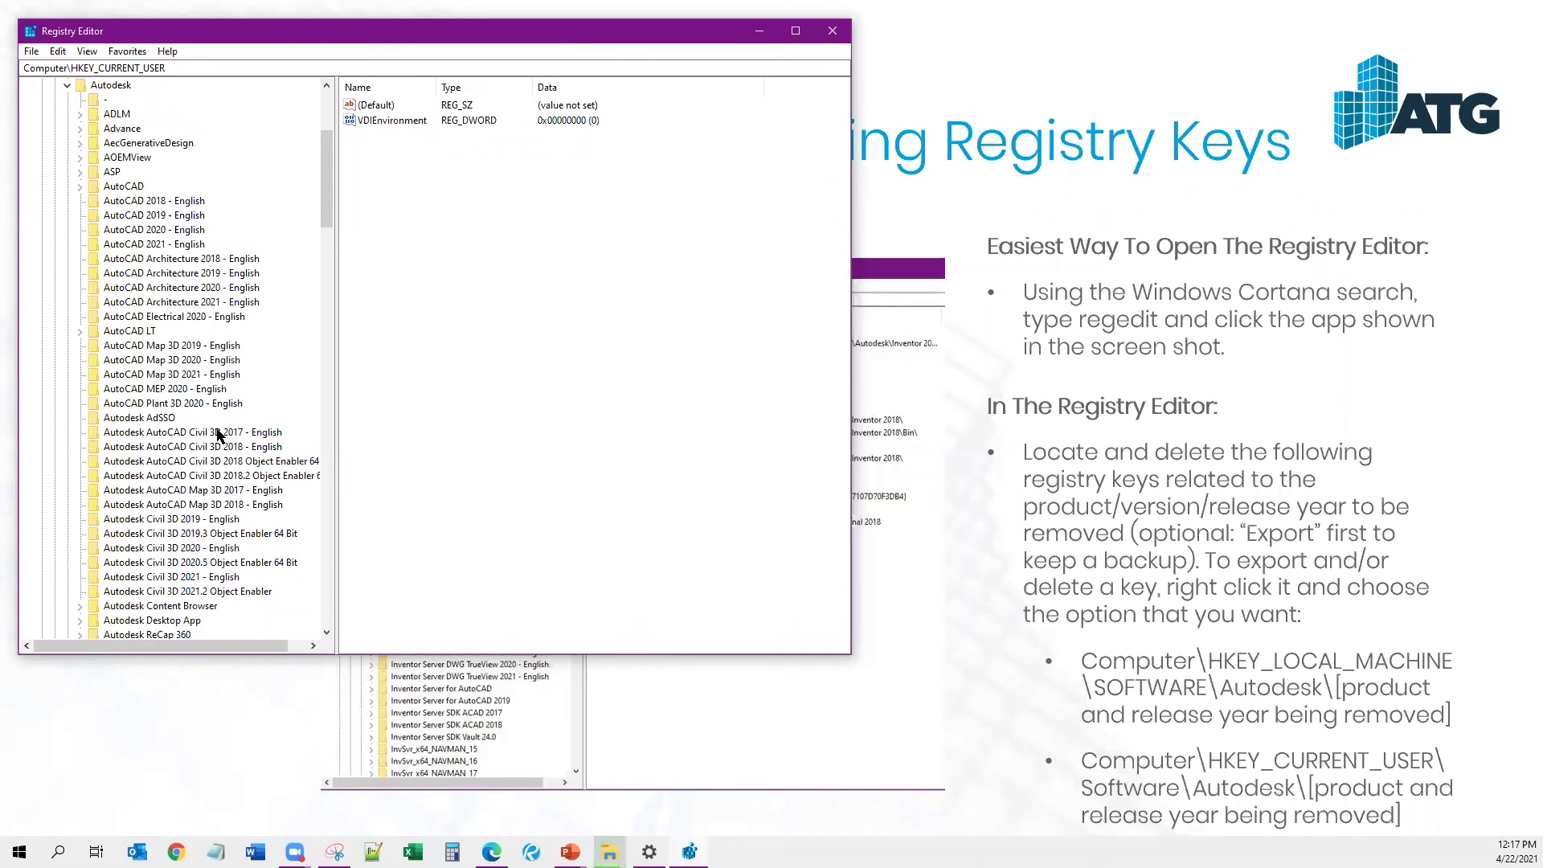
# - Expand the Autodesk\AutoCAD key to show release subkeys R21.0 through R24.0
pyautogui.scroll(-6, 222, 438)
pyautogui.scroll(-14, 183, 518)
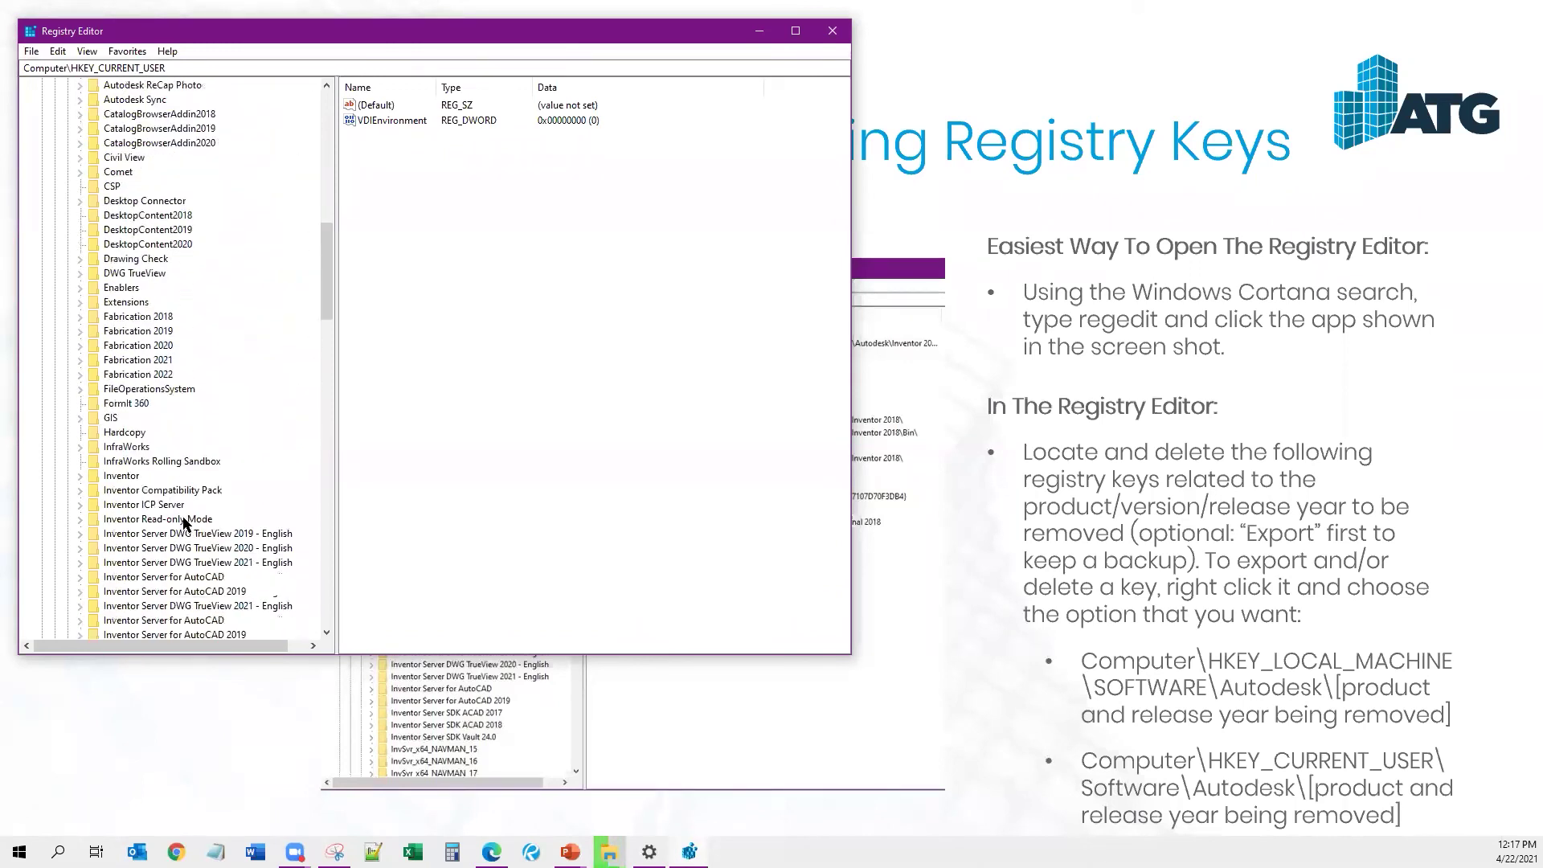
pyautogui.scroll(-7, 180, 528)
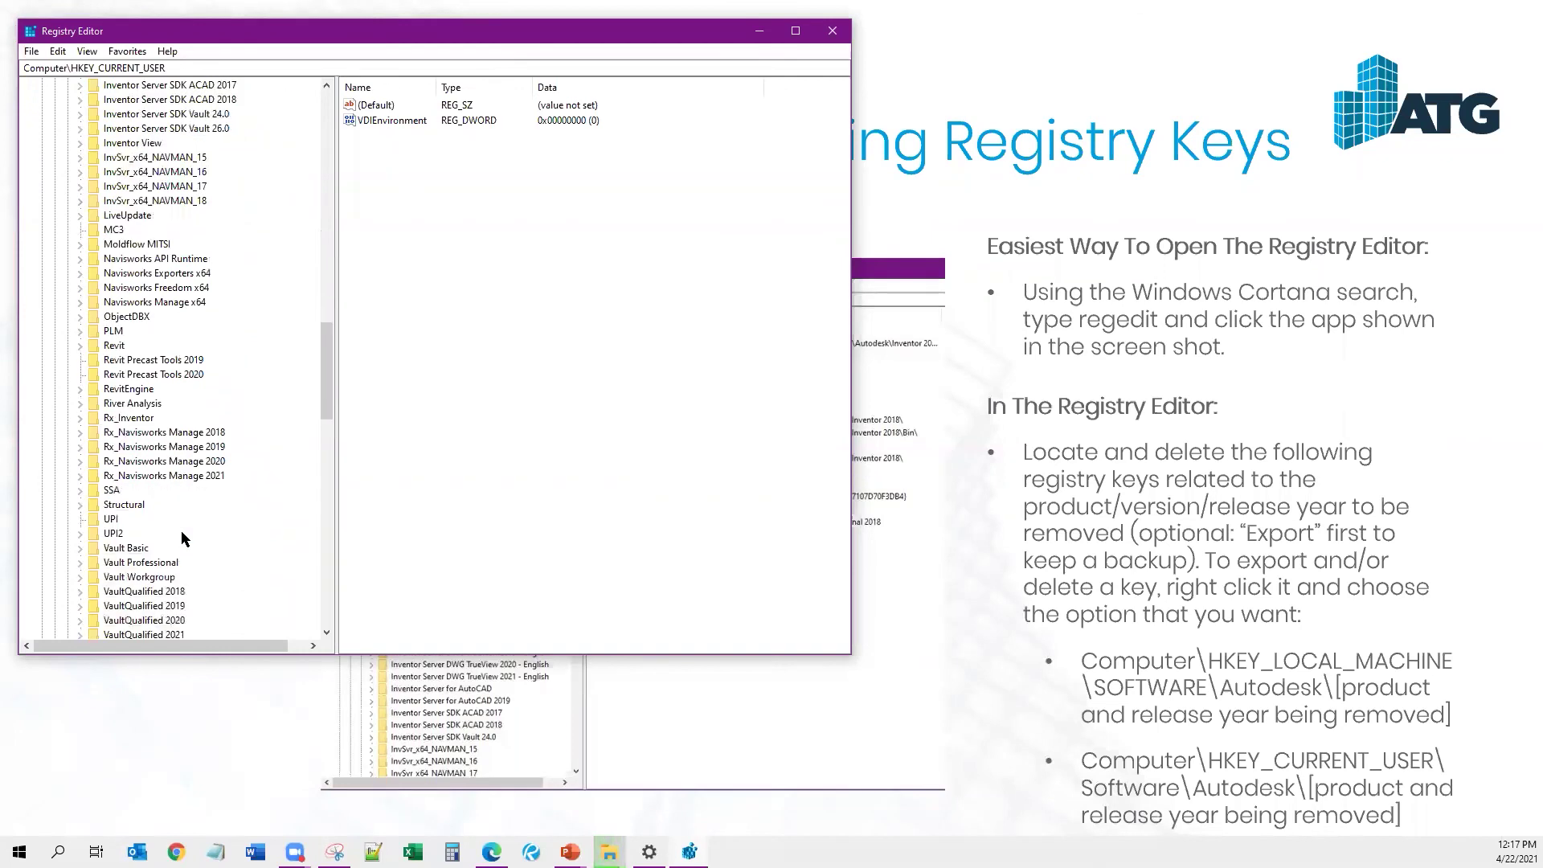
pyautogui.scroll(11, 203, 529)
pyautogui.scroll(11, 203, 530)
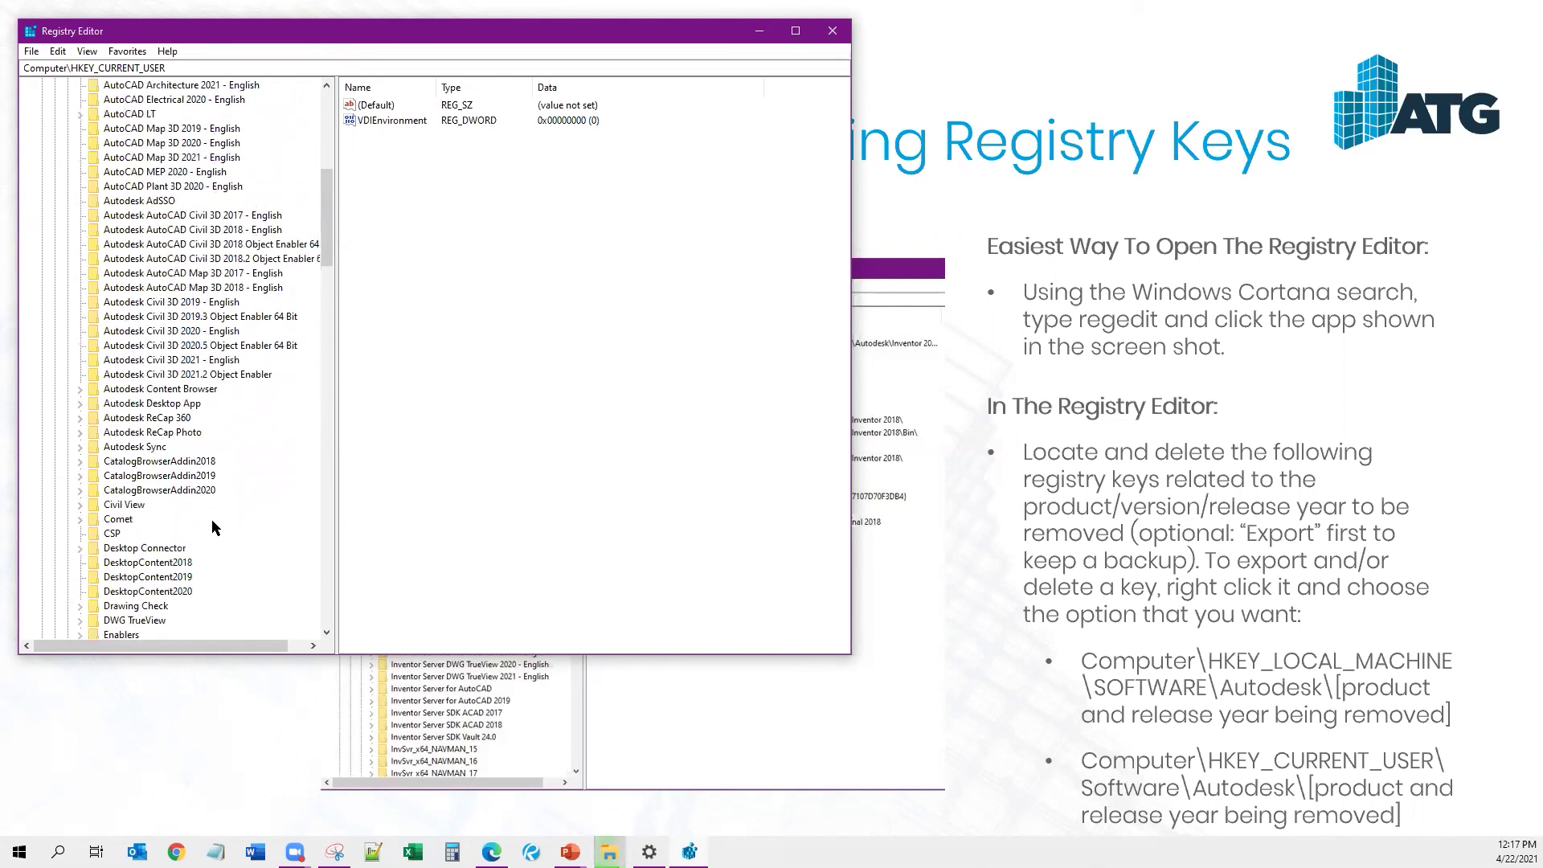
pyautogui.scroll(5, 214, 527)
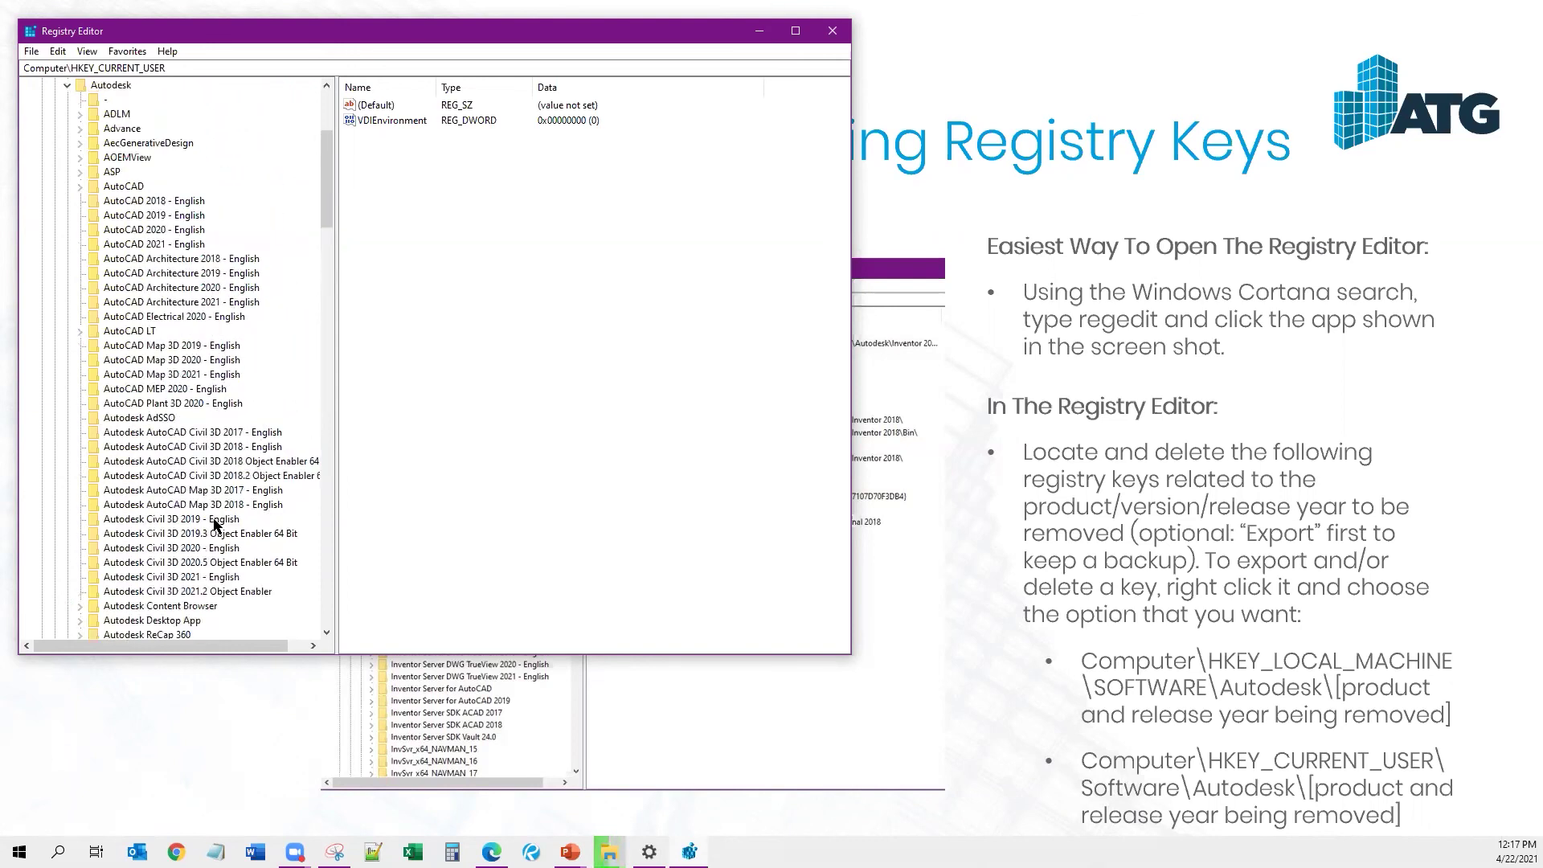
pyautogui.click(81, 187)
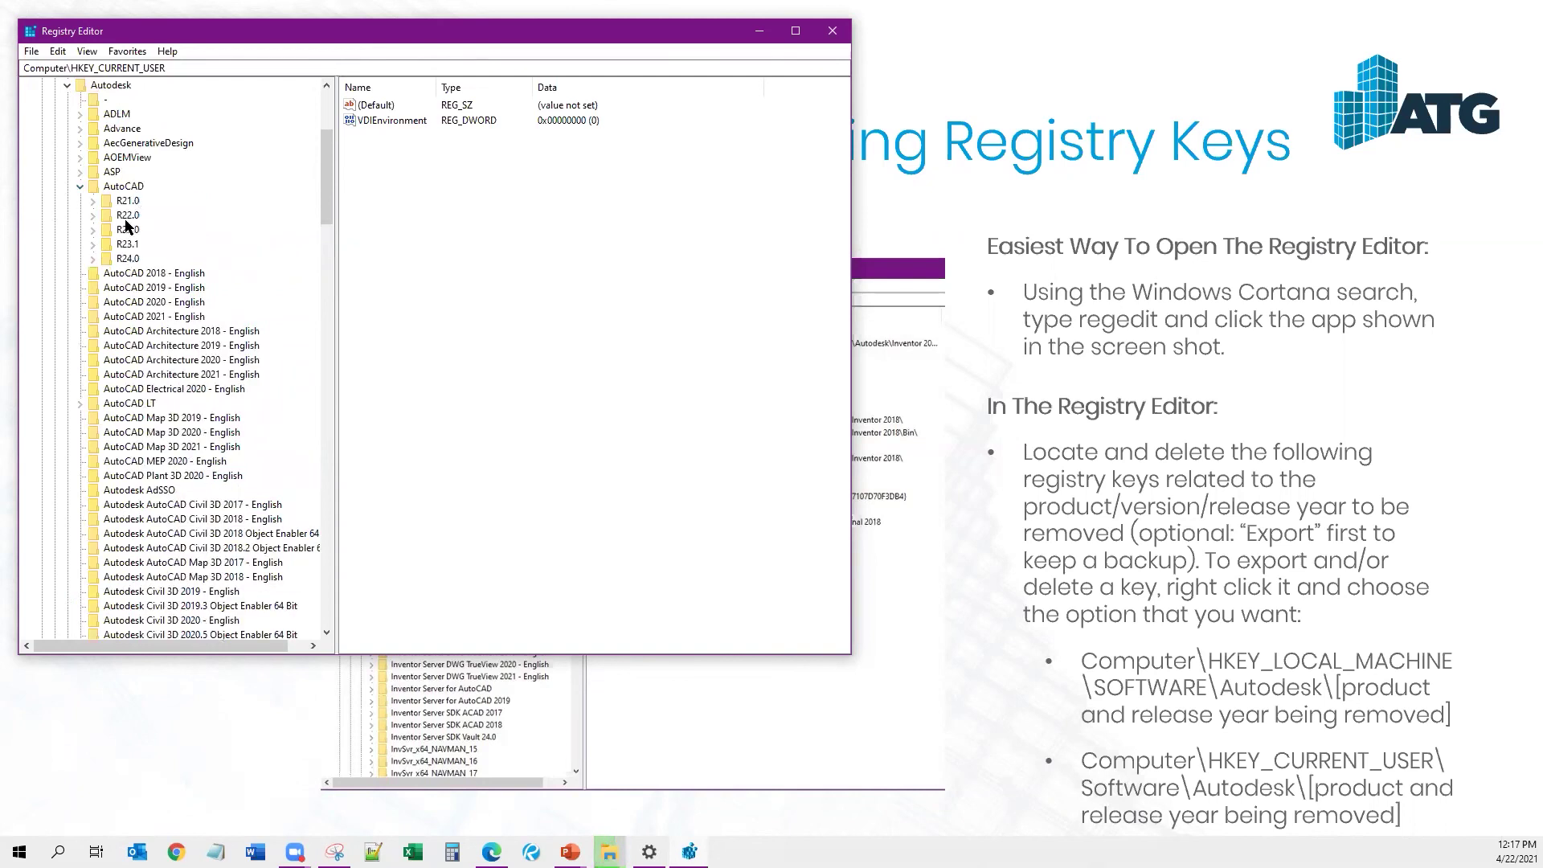
# - Bring the user Temp folder Explorer window back to the front
pyautogui.click(609, 852)
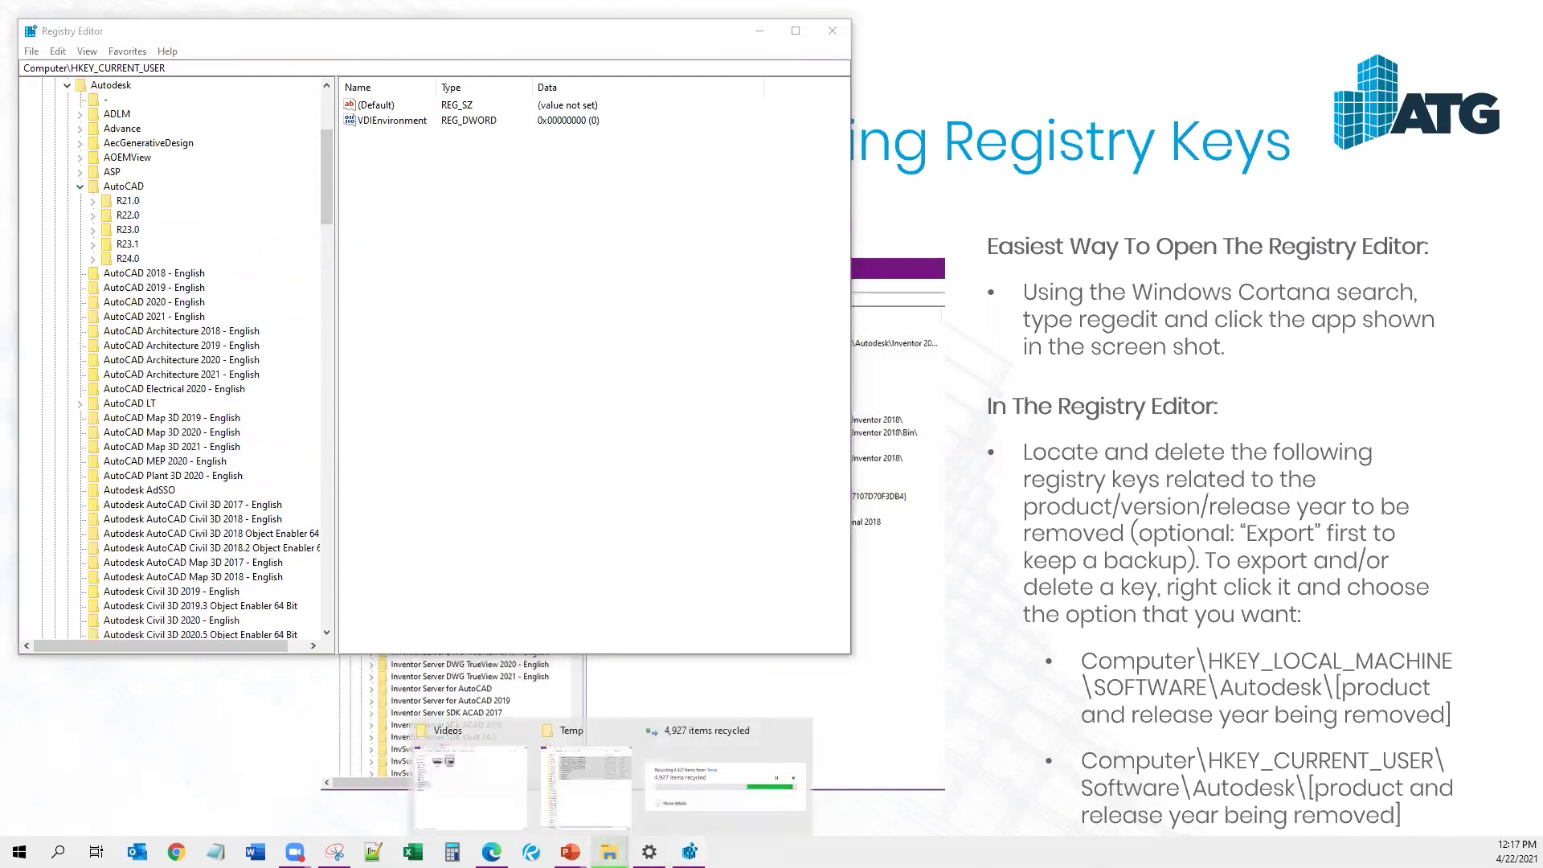
pyautogui.click(587, 809)
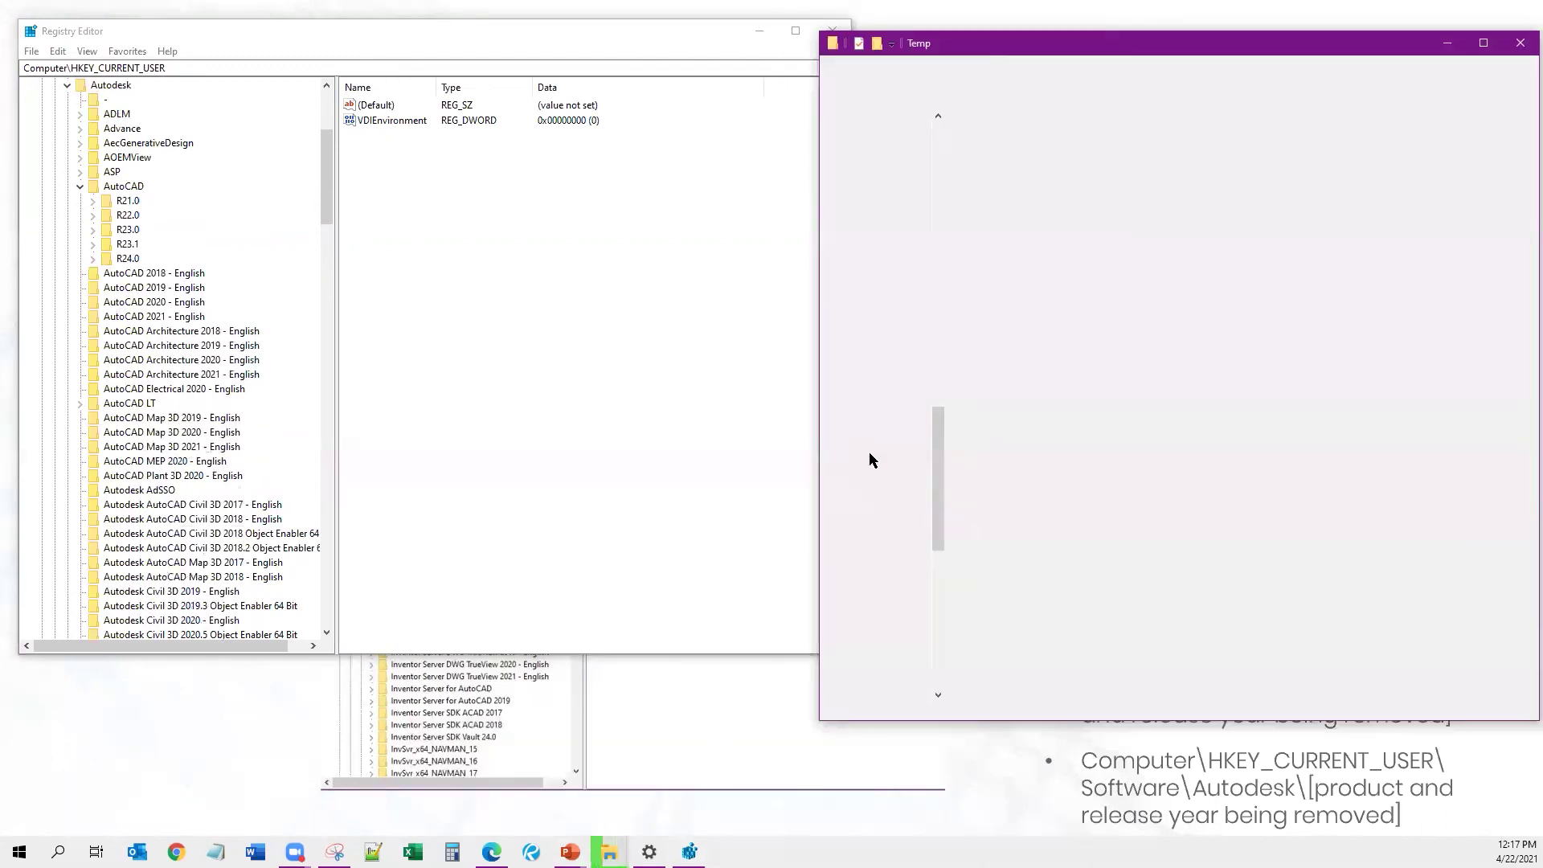
pyautogui.click(1190, 436)
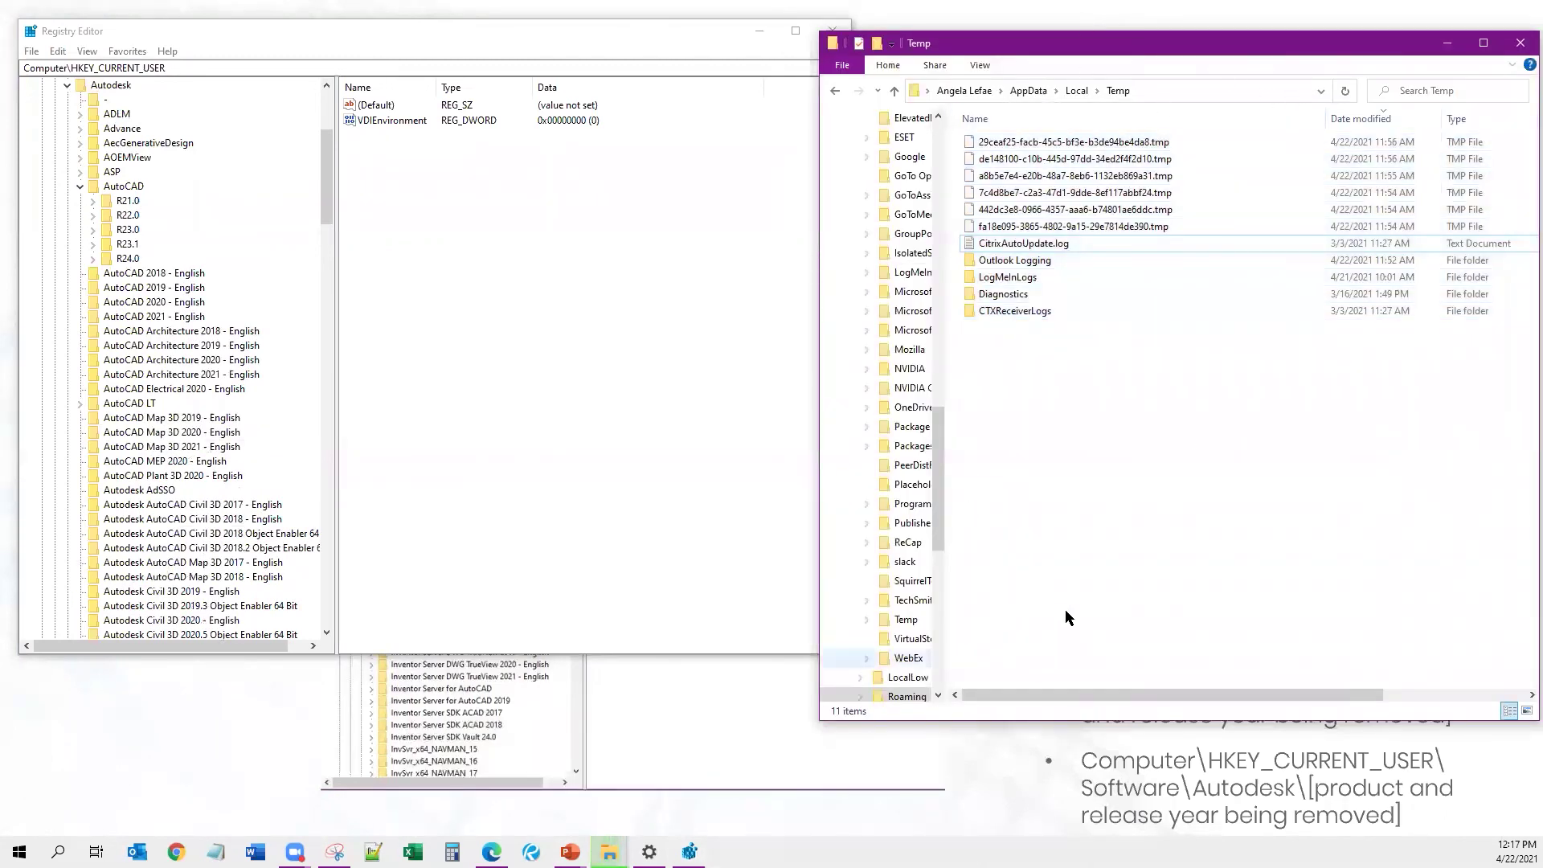
# - Open AppData\Roaming\Autodesk\Autodesk AutoCAD Map 3D 2017 and select the matching R21.0 registry key
pyautogui.click(1030, 90)
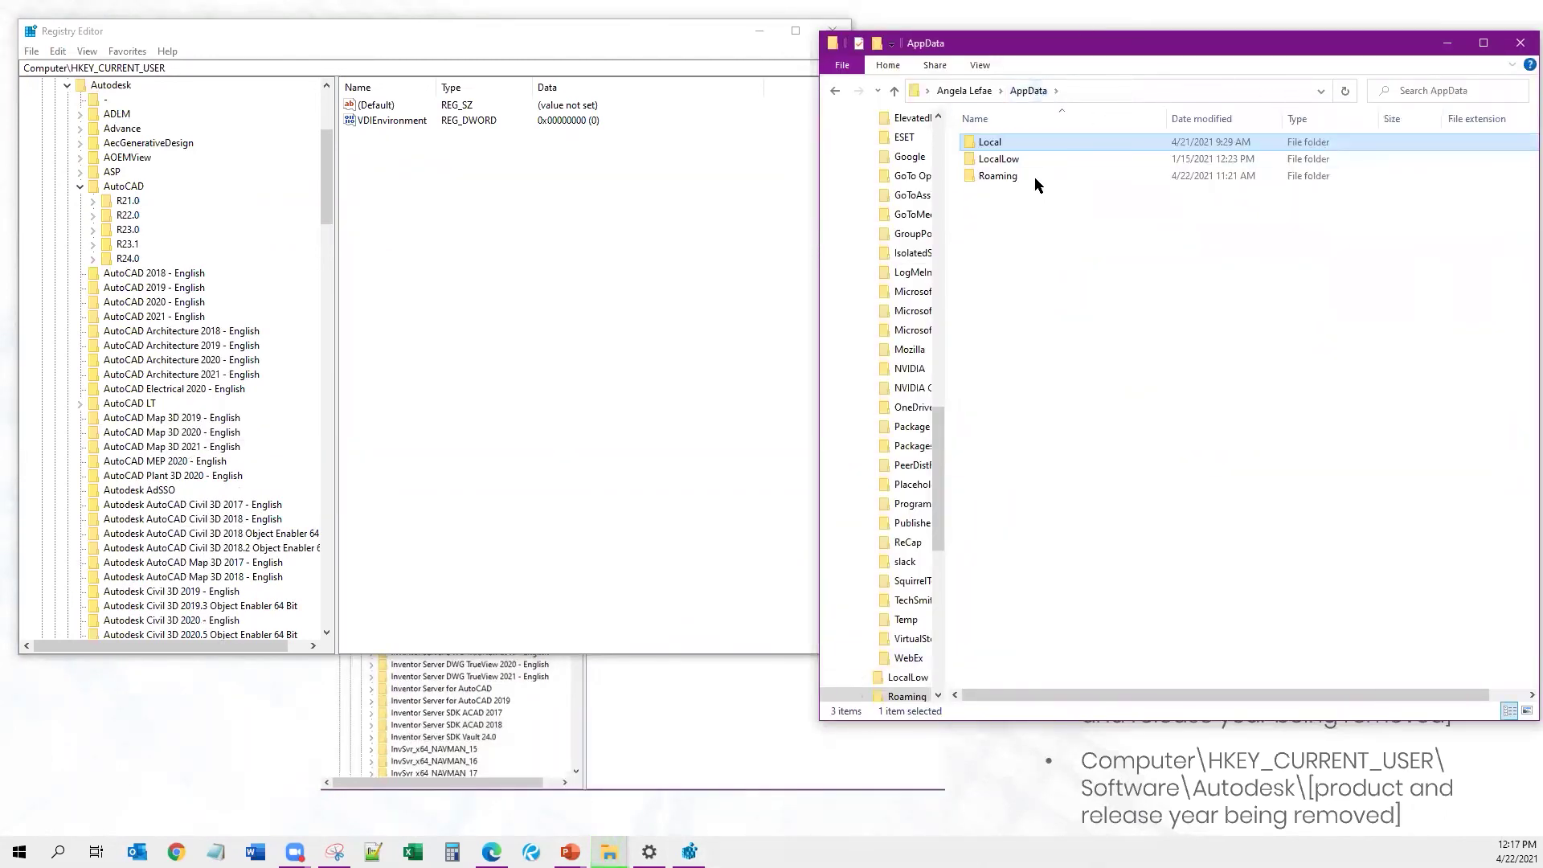
pyautogui.doubleClick(1034, 173)
pyautogui.doubleClick(1017, 194)
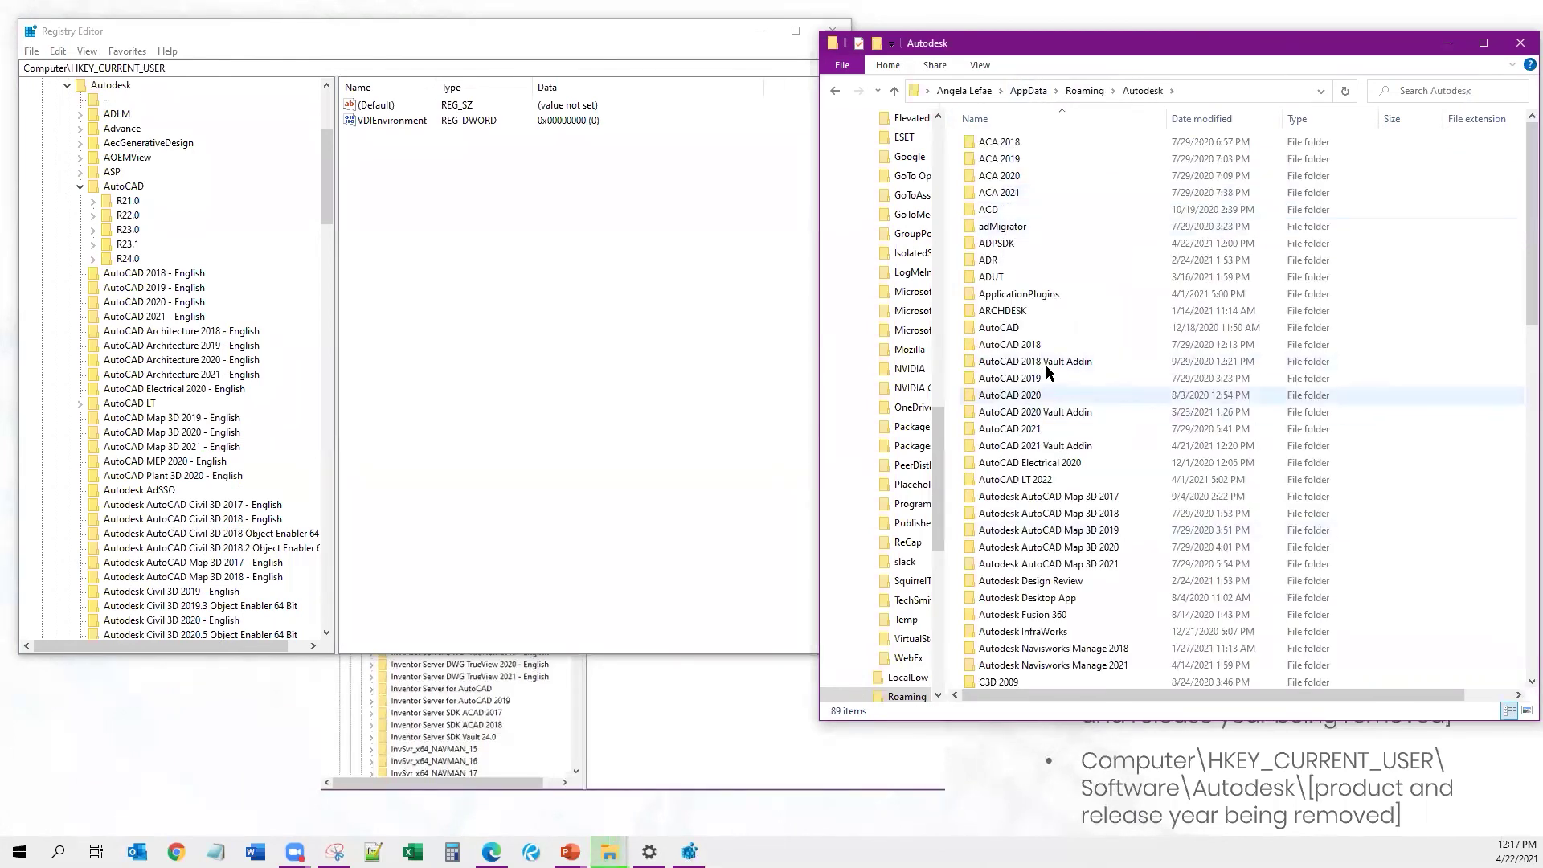
pyautogui.doubleClick(1127, 496)
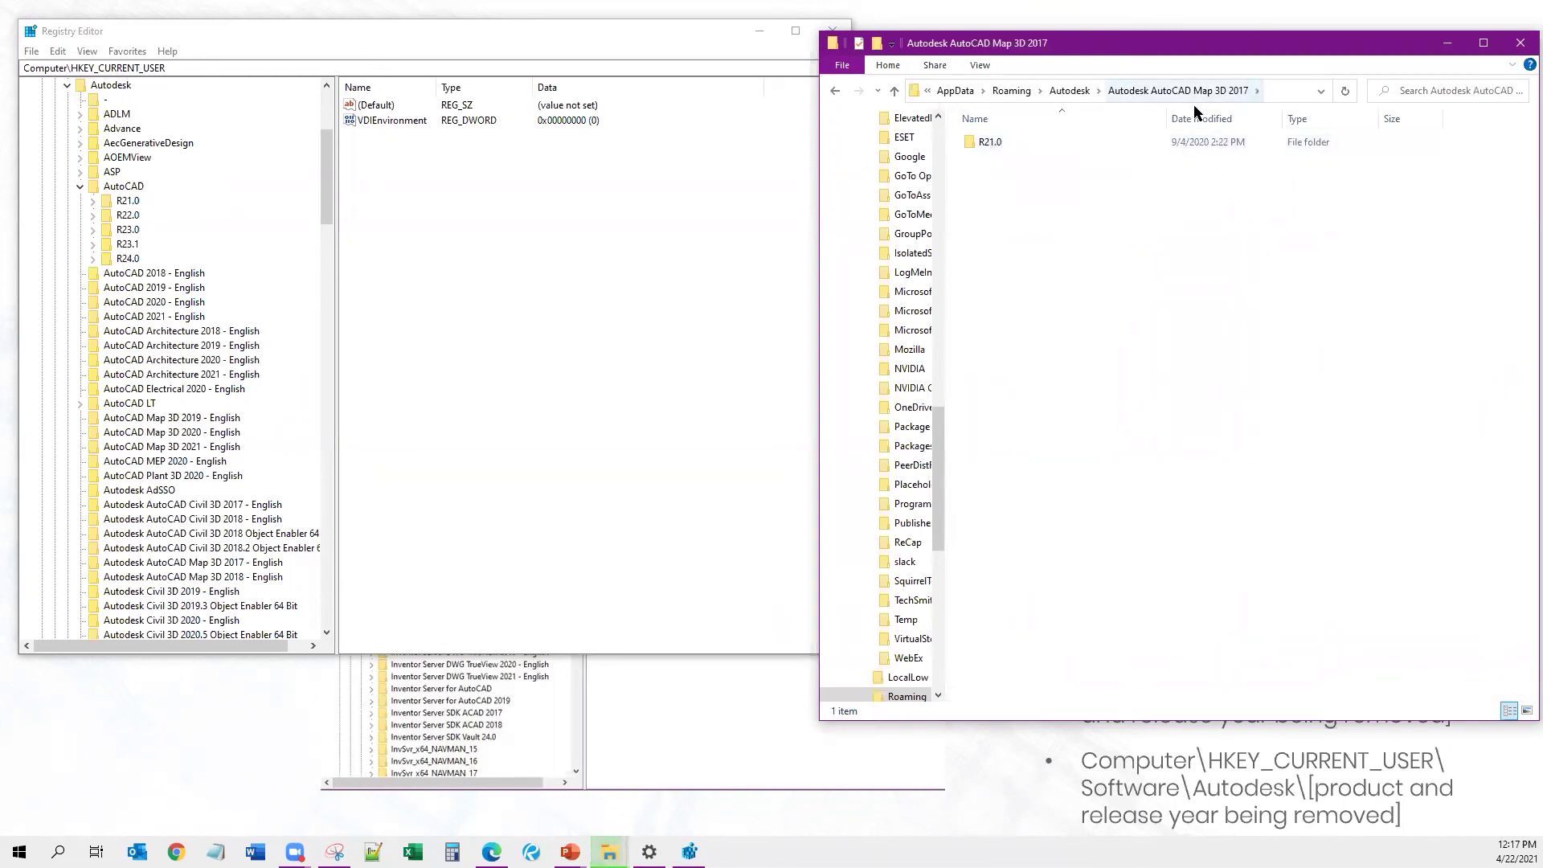
pyautogui.click(131, 201)
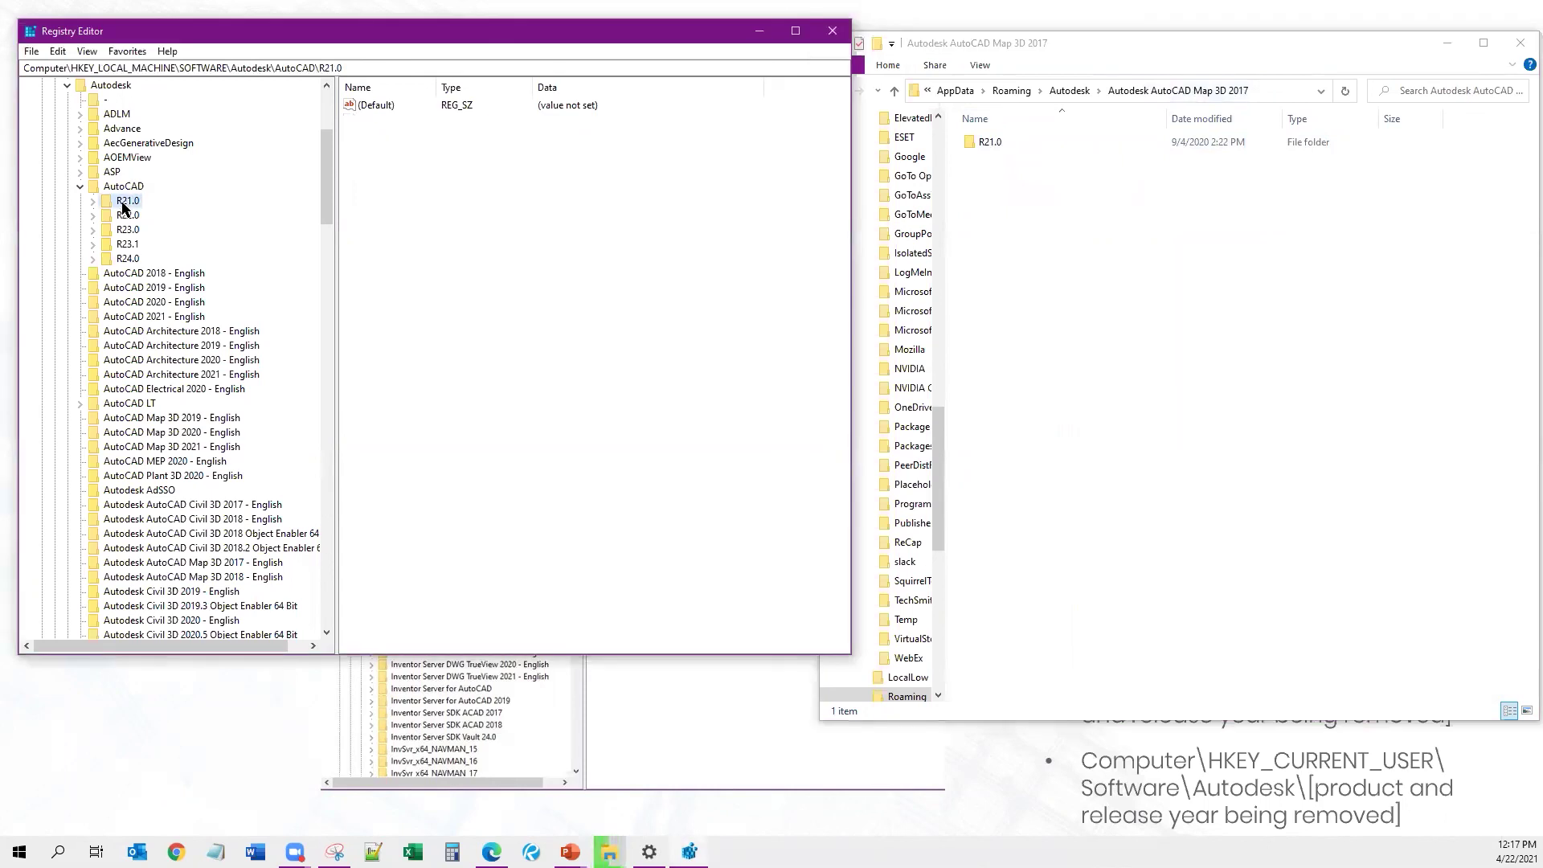
# - Export the AutoCAD R21.0 registry key to the Desktop as AC2017
pyautogui.rightClick(124, 206)
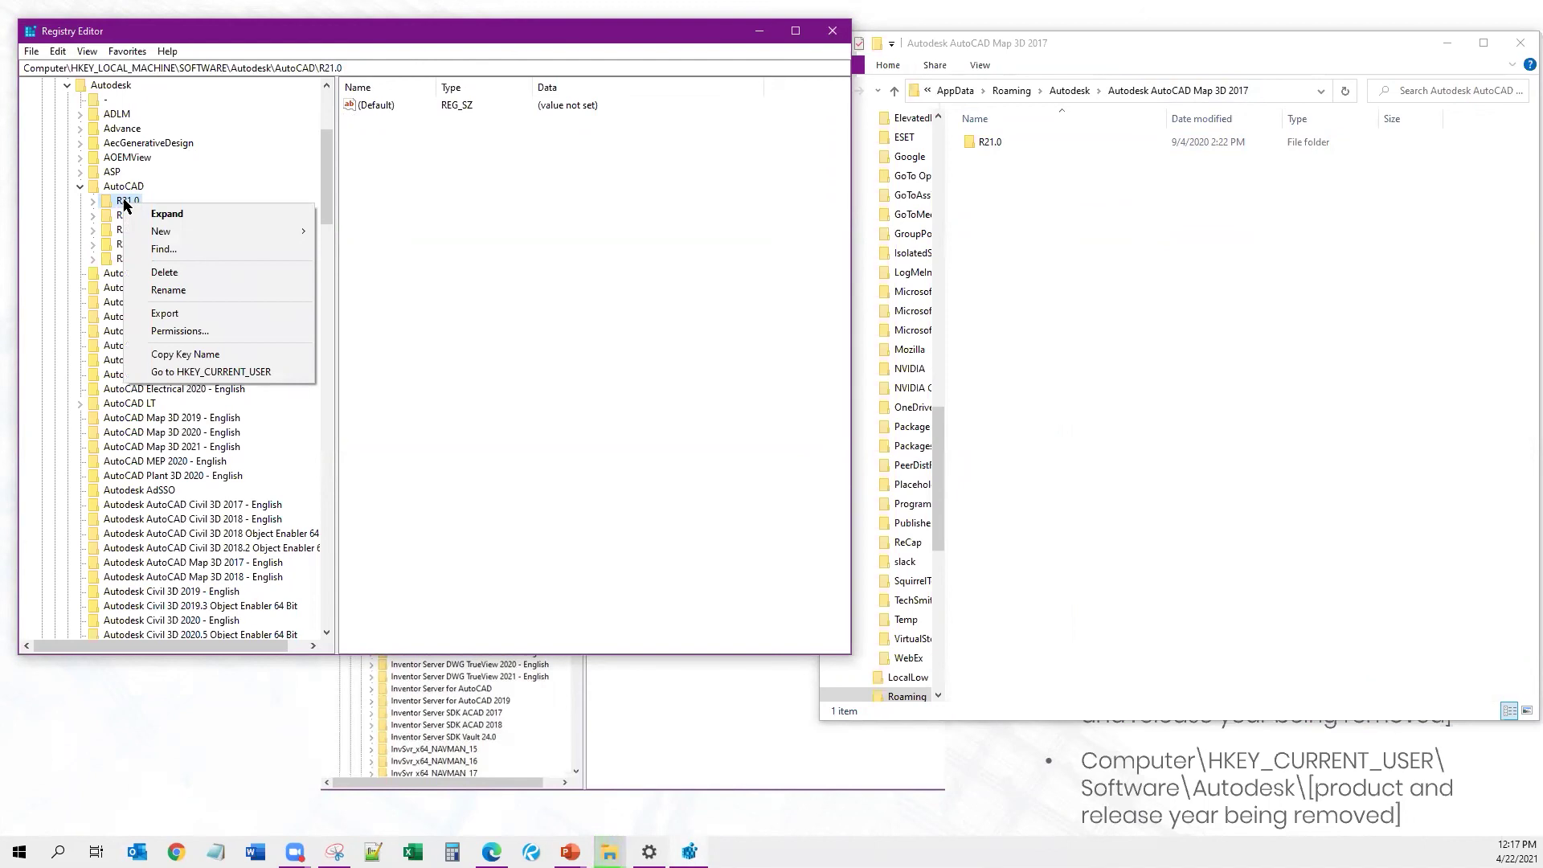
pyautogui.click(171, 322)
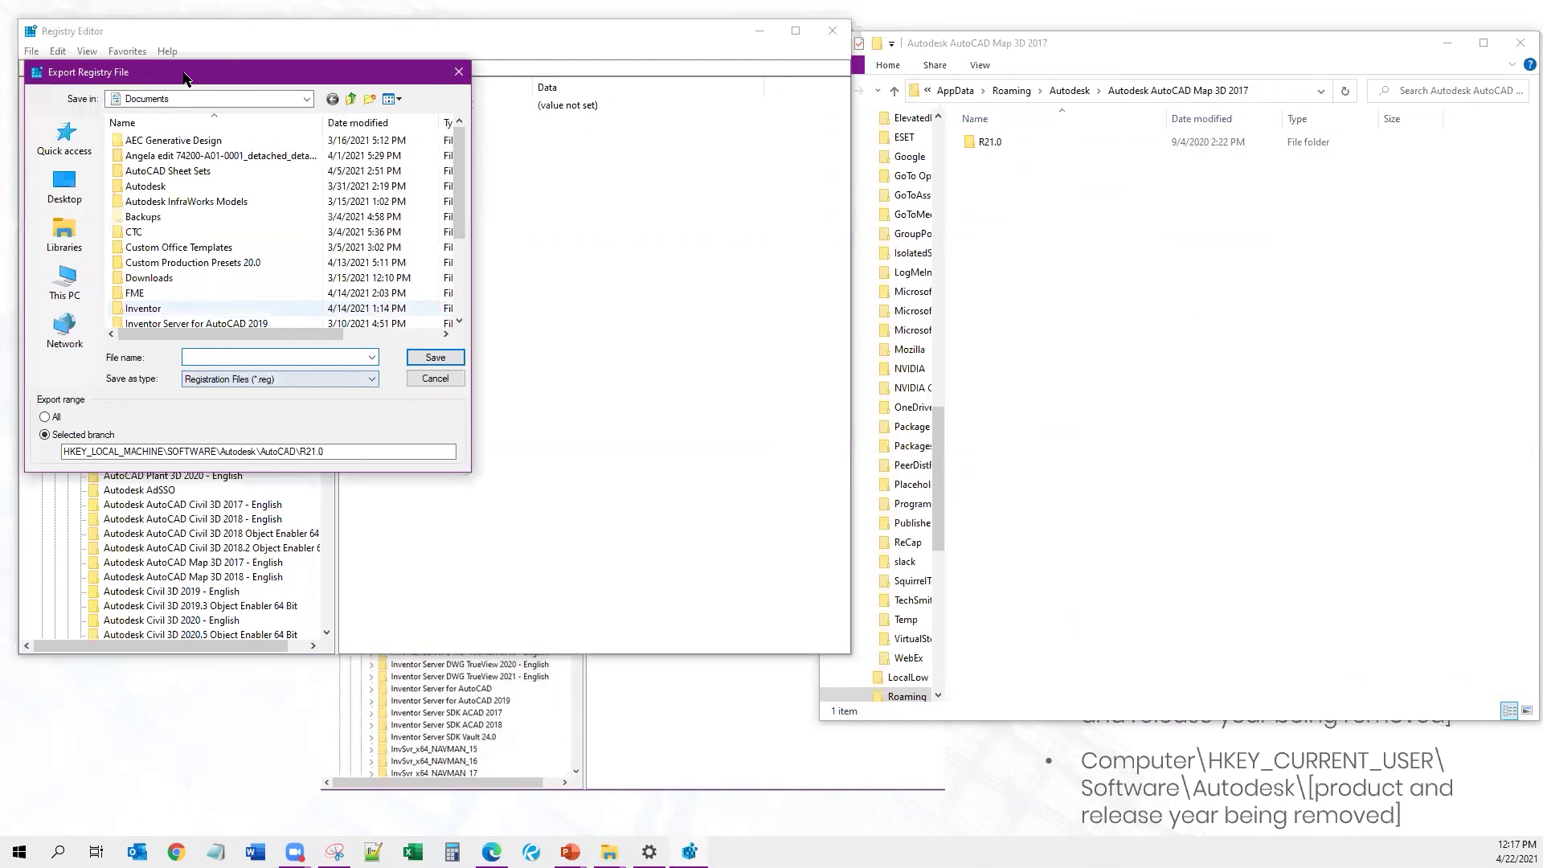
pyautogui.click(89, 178)
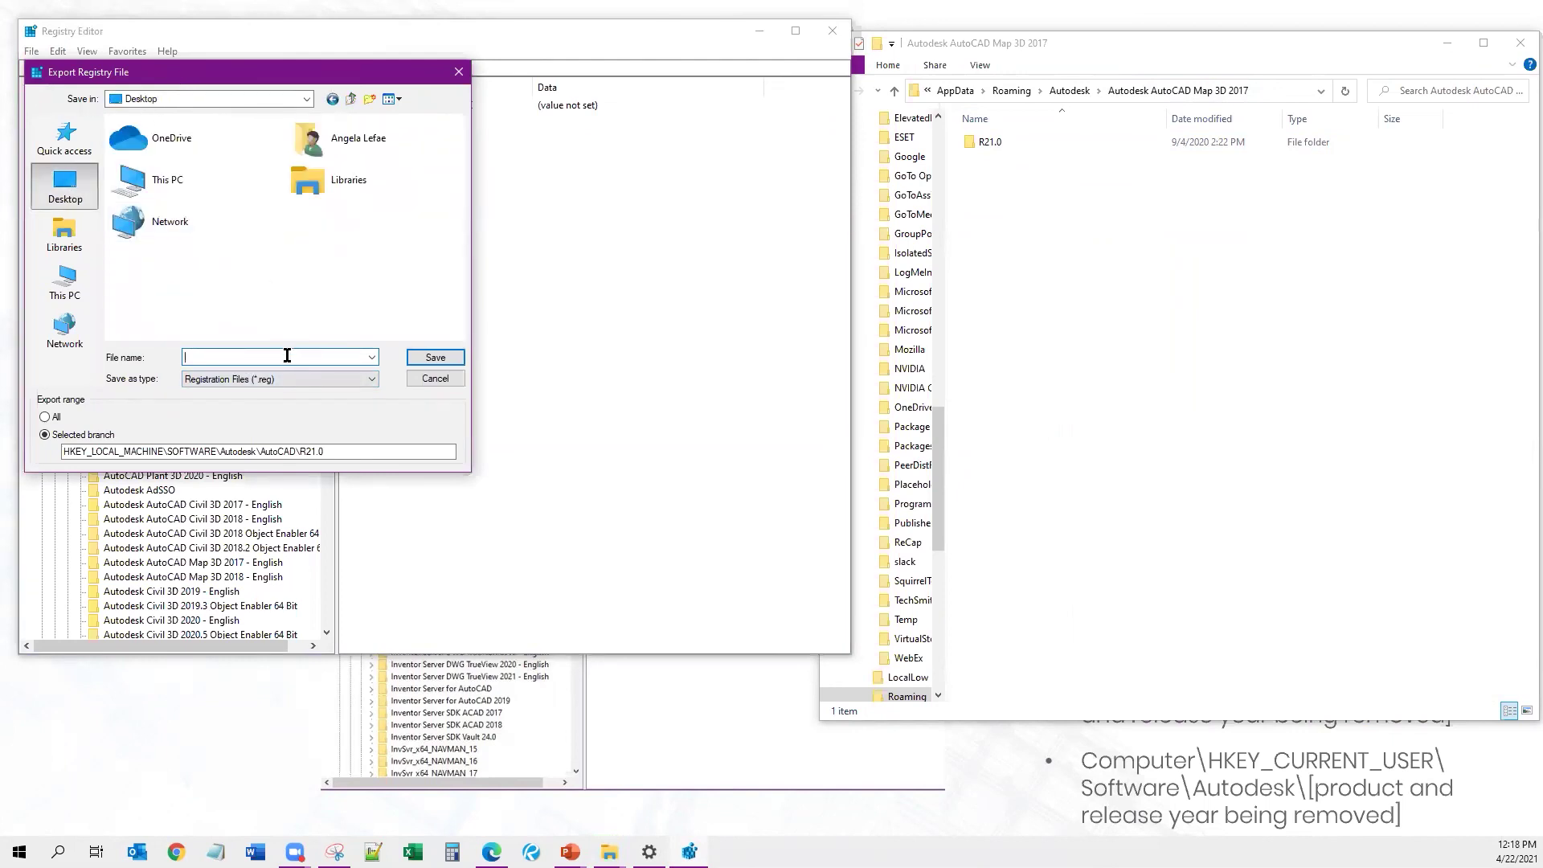
pyautogui.write('AC201')
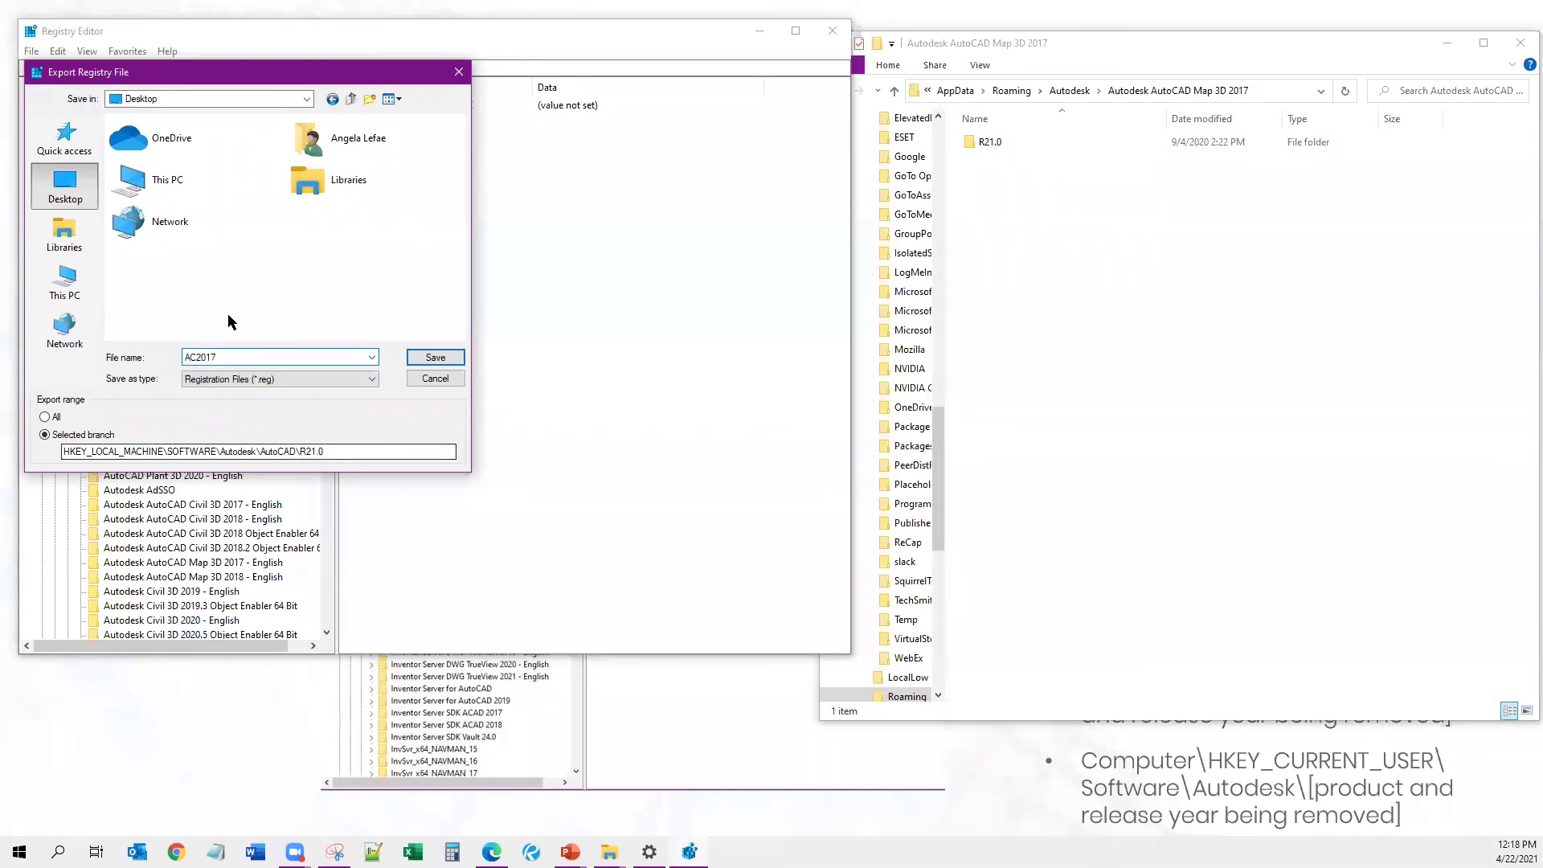
pyautogui.write('7')
pyautogui.click(428, 358)
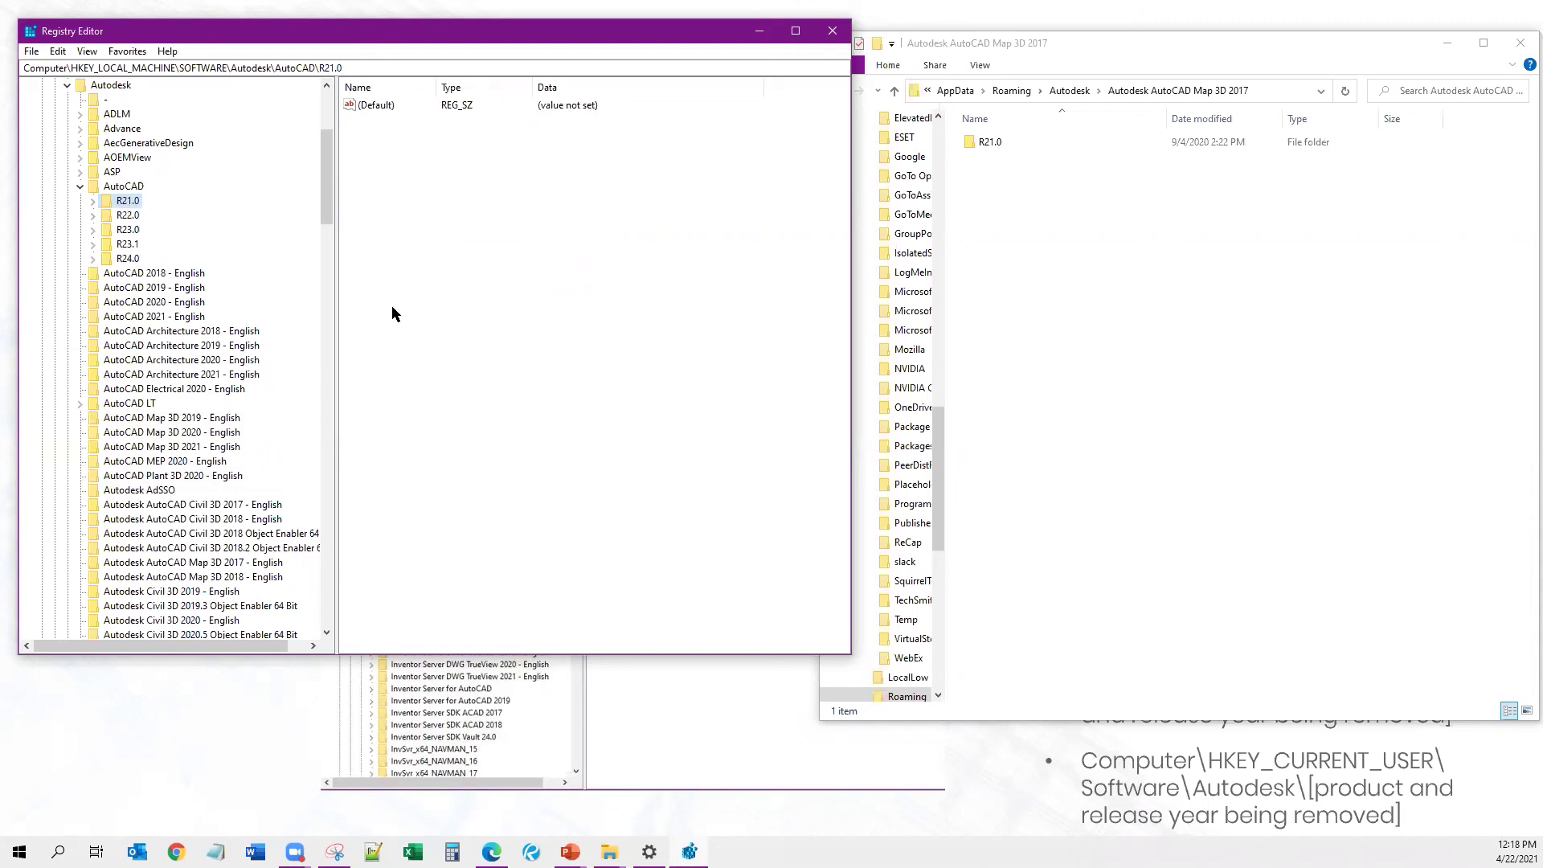
pyautogui.press('super')
pyautogui.write('c')
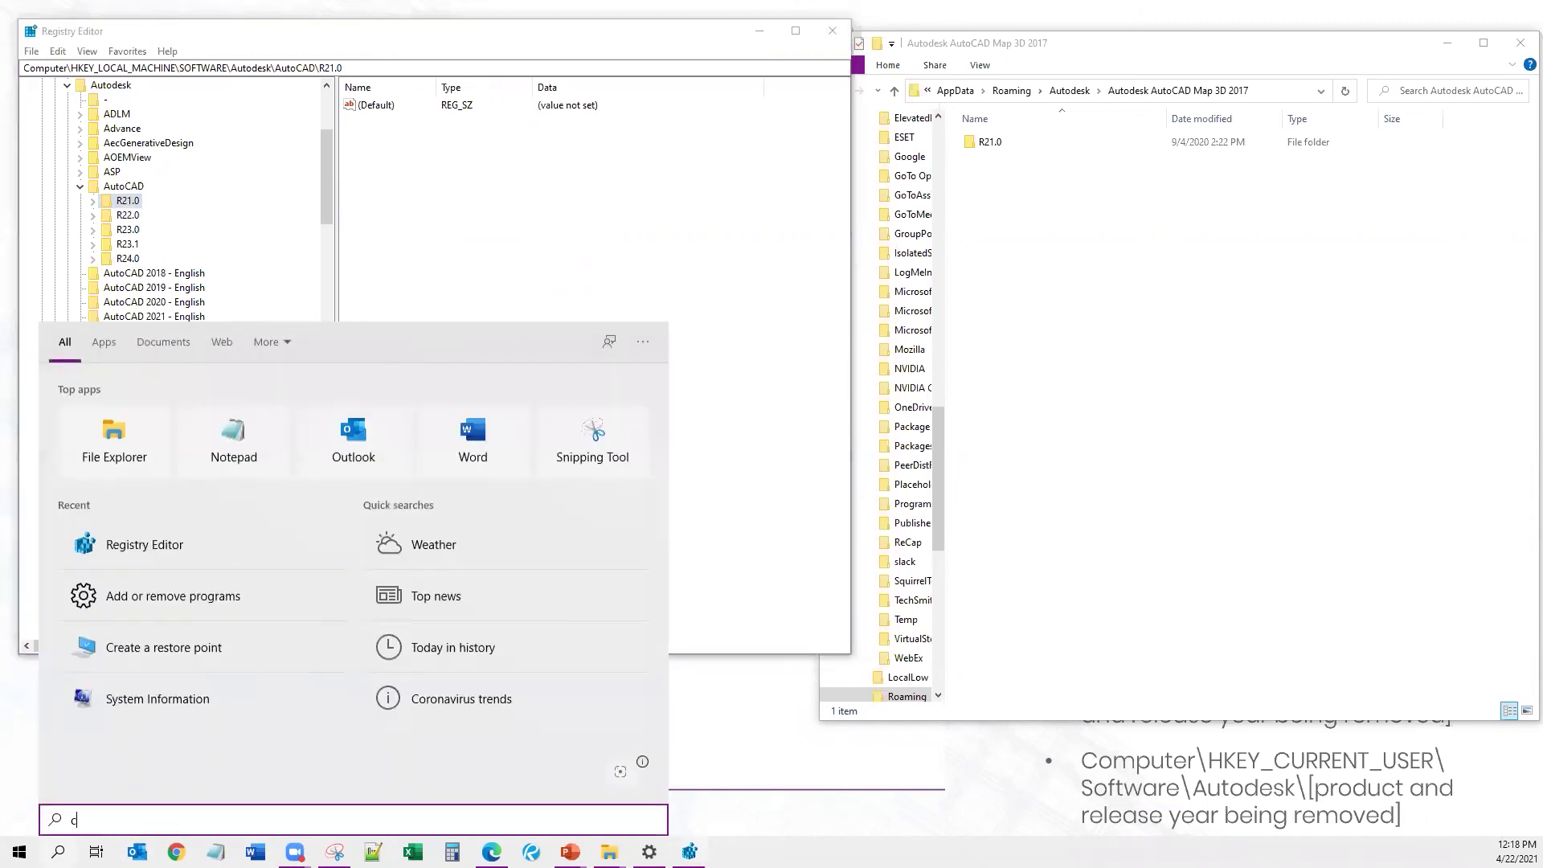
pyautogui.write('reate restore')
pyautogui.click(187, 416)
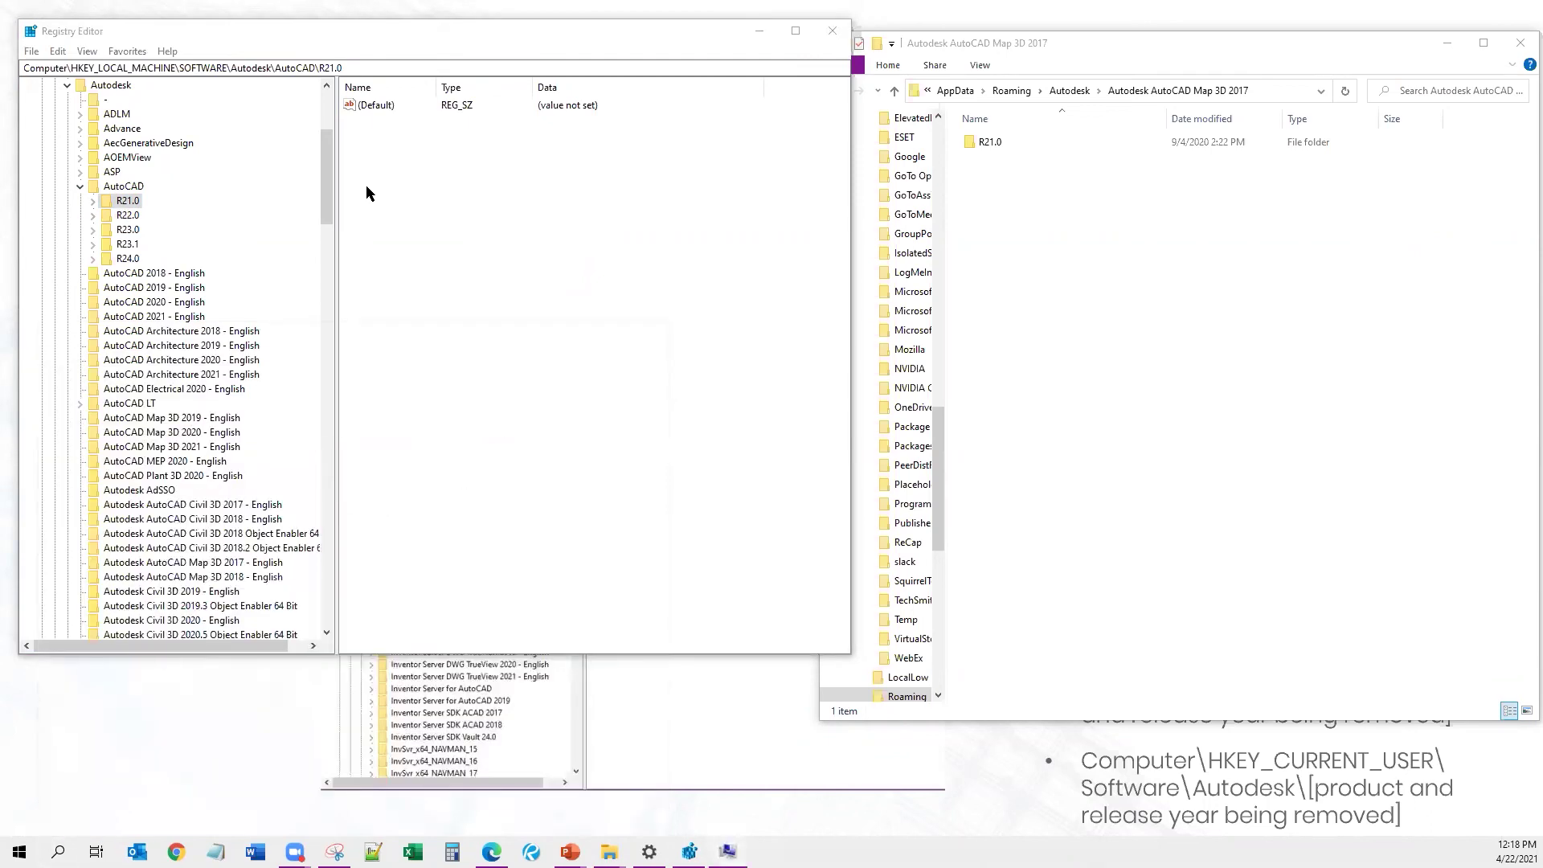
pyautogui.click(308, 402)
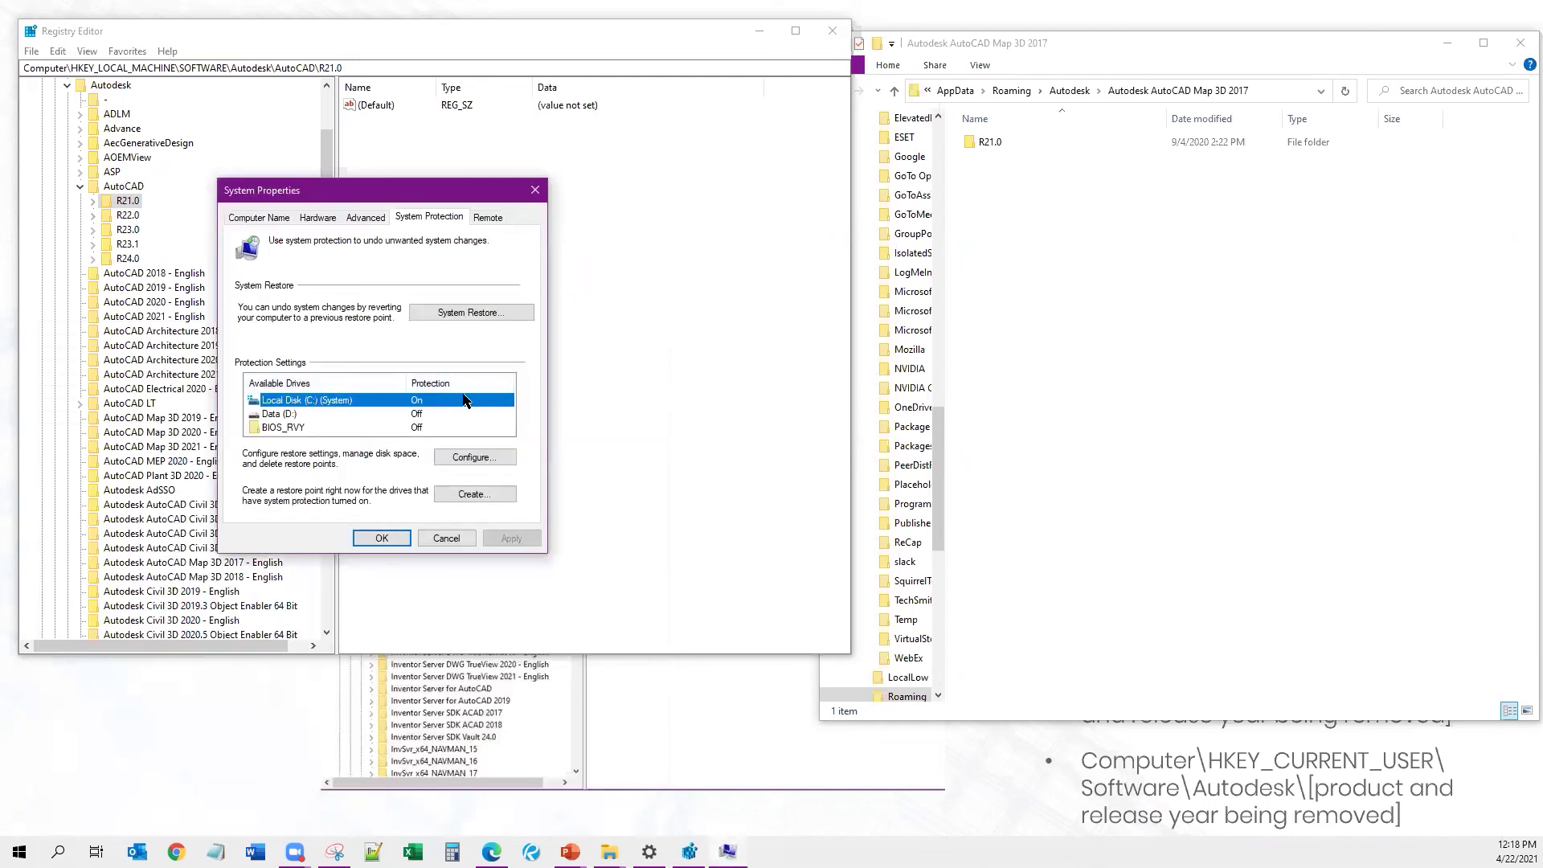
pyautogui.click(482, 498)
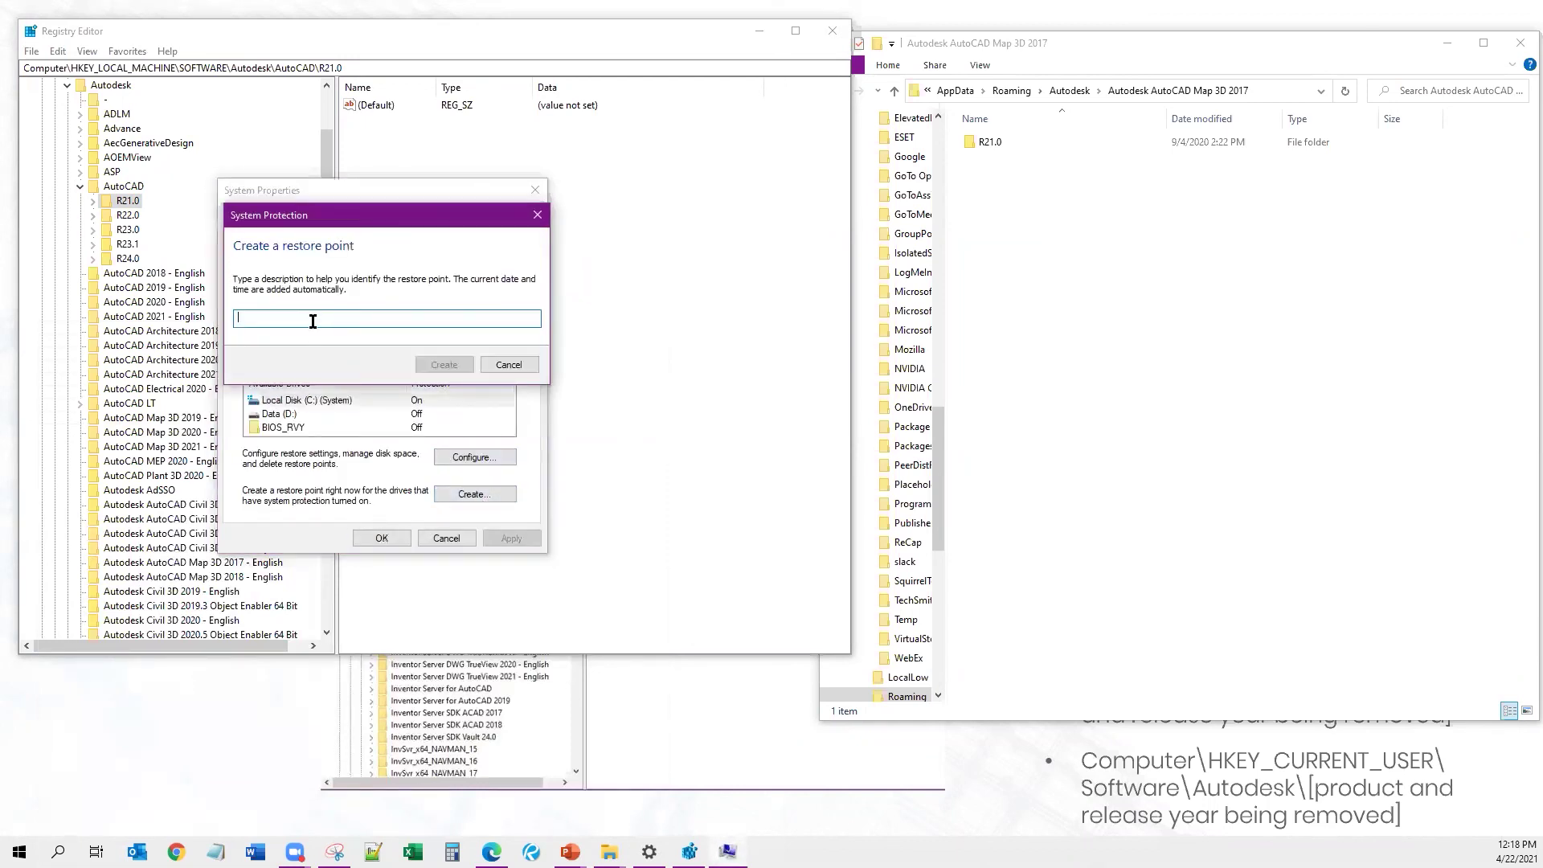
pyautogui.write('b')
pyautogui.press('BackSpace')
pyautogui.write('Before troubleshooting')
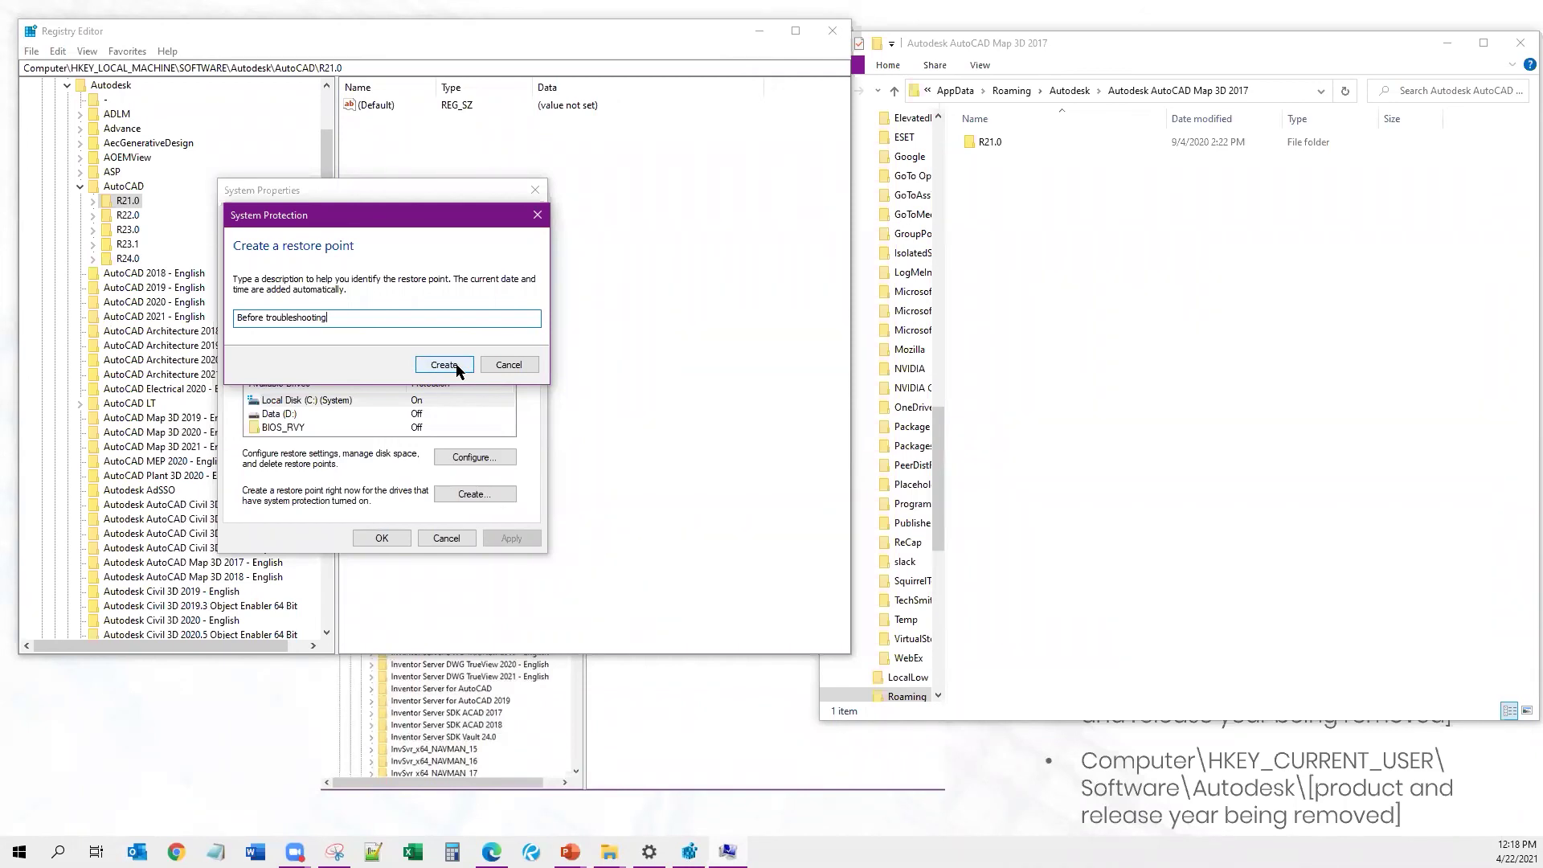
pyautogui.click(507, 366)
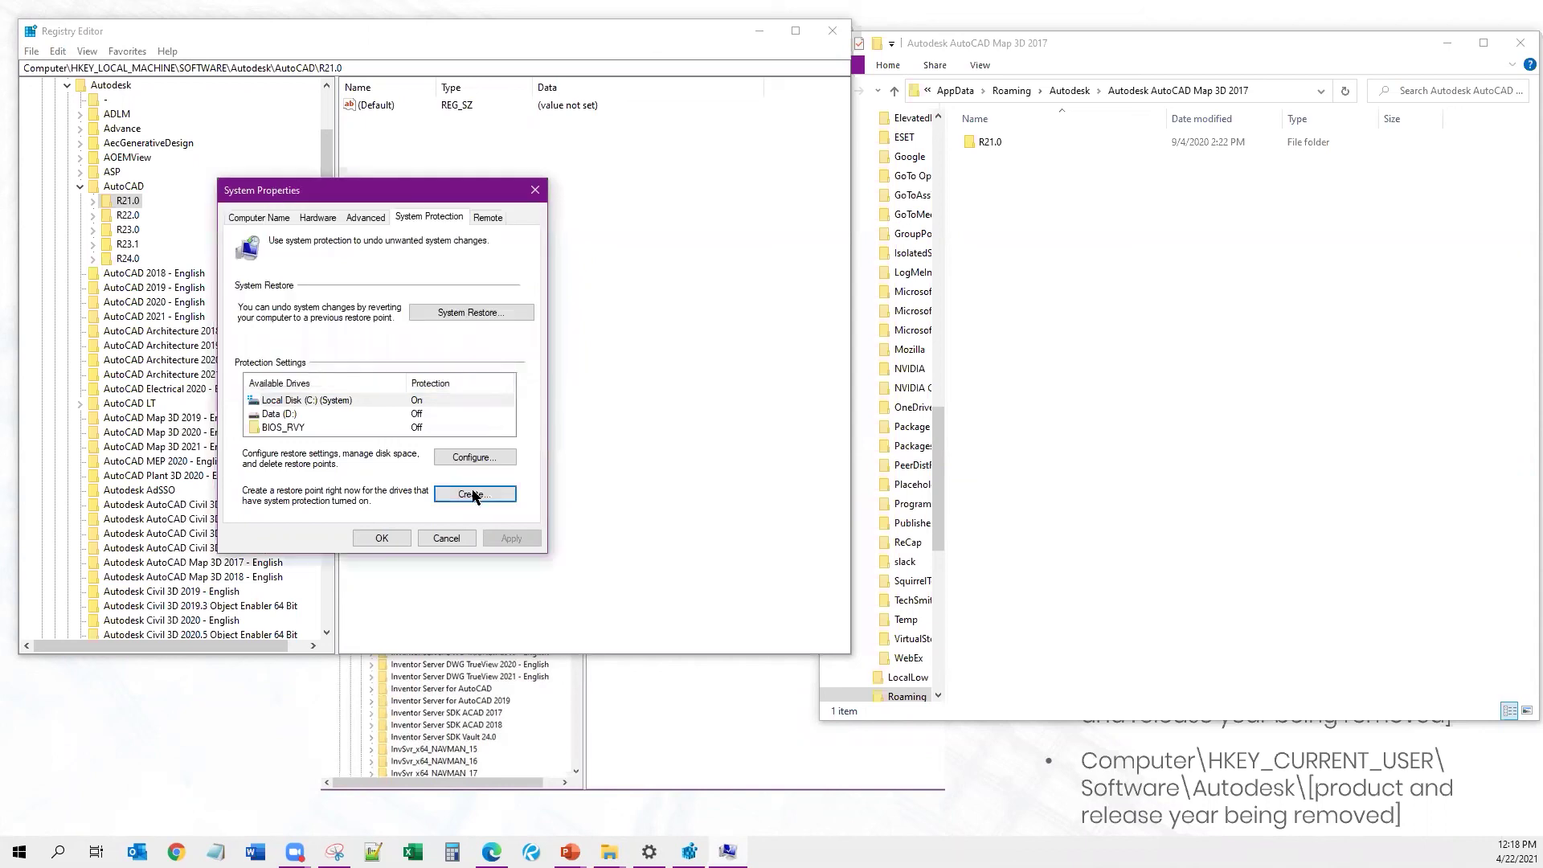
pyautogui.click(447, 539)
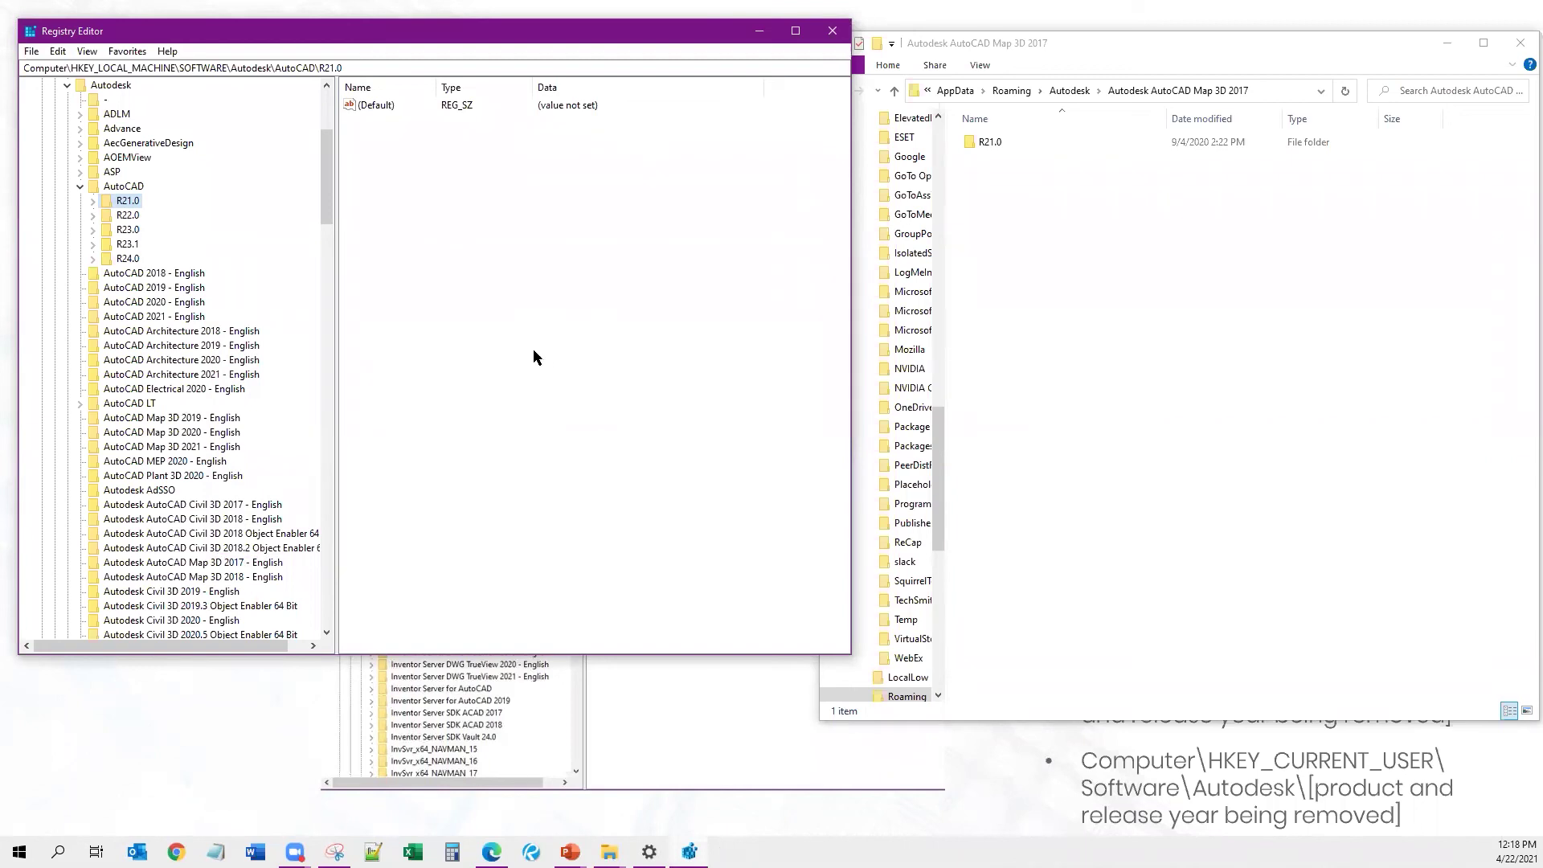
# - Delete the HKEY_LOCAL_MACHINE AutoCAD R21.0 registry key
pyautogui.rightClick(121, 203)
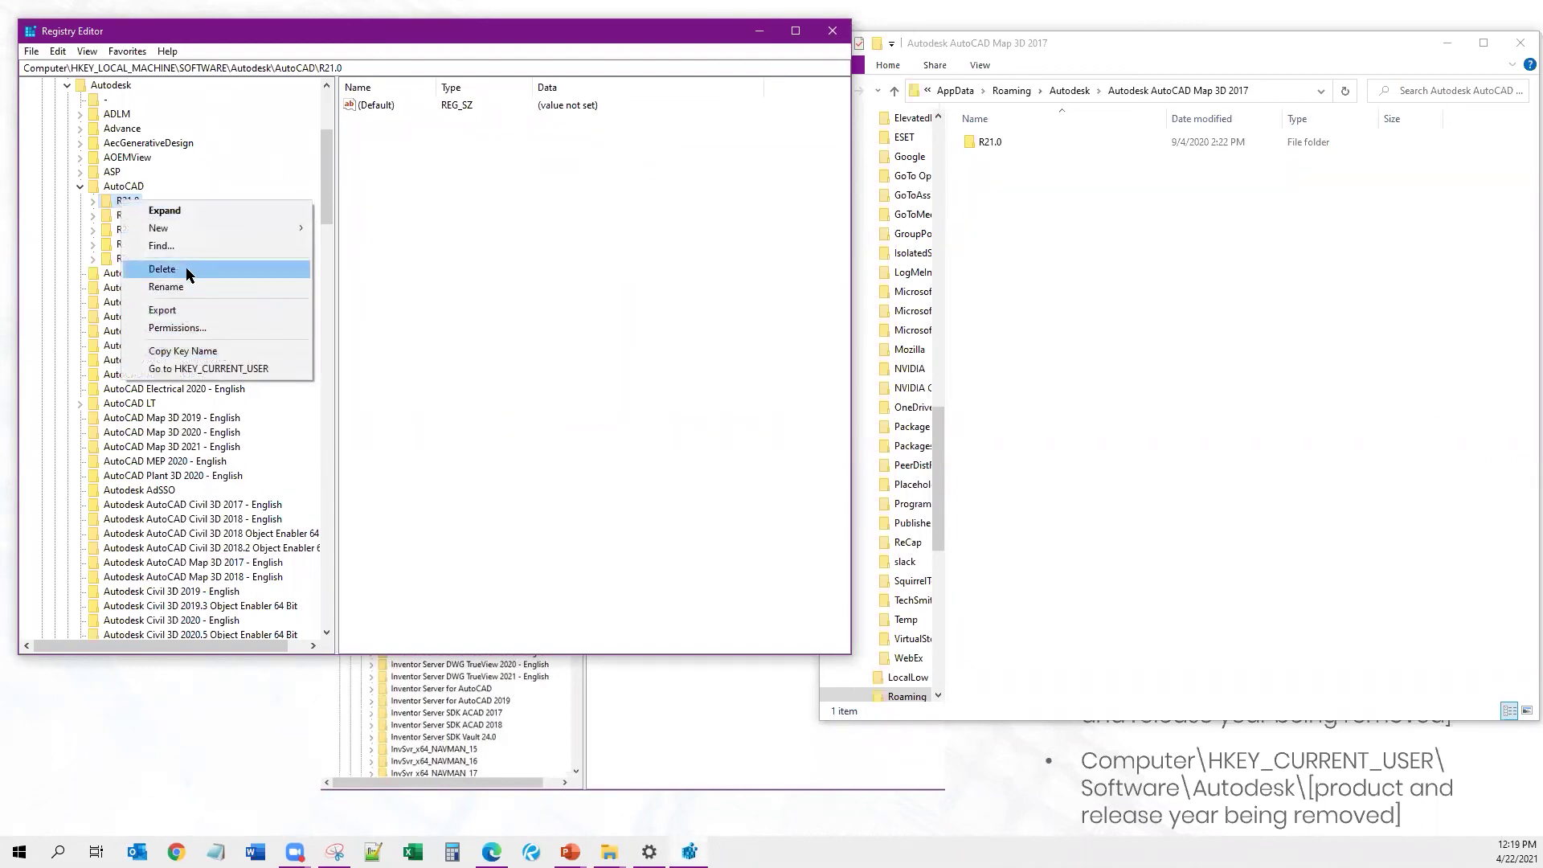
pyautogui.click(185, 267)
pyautogui.click(857, 422)
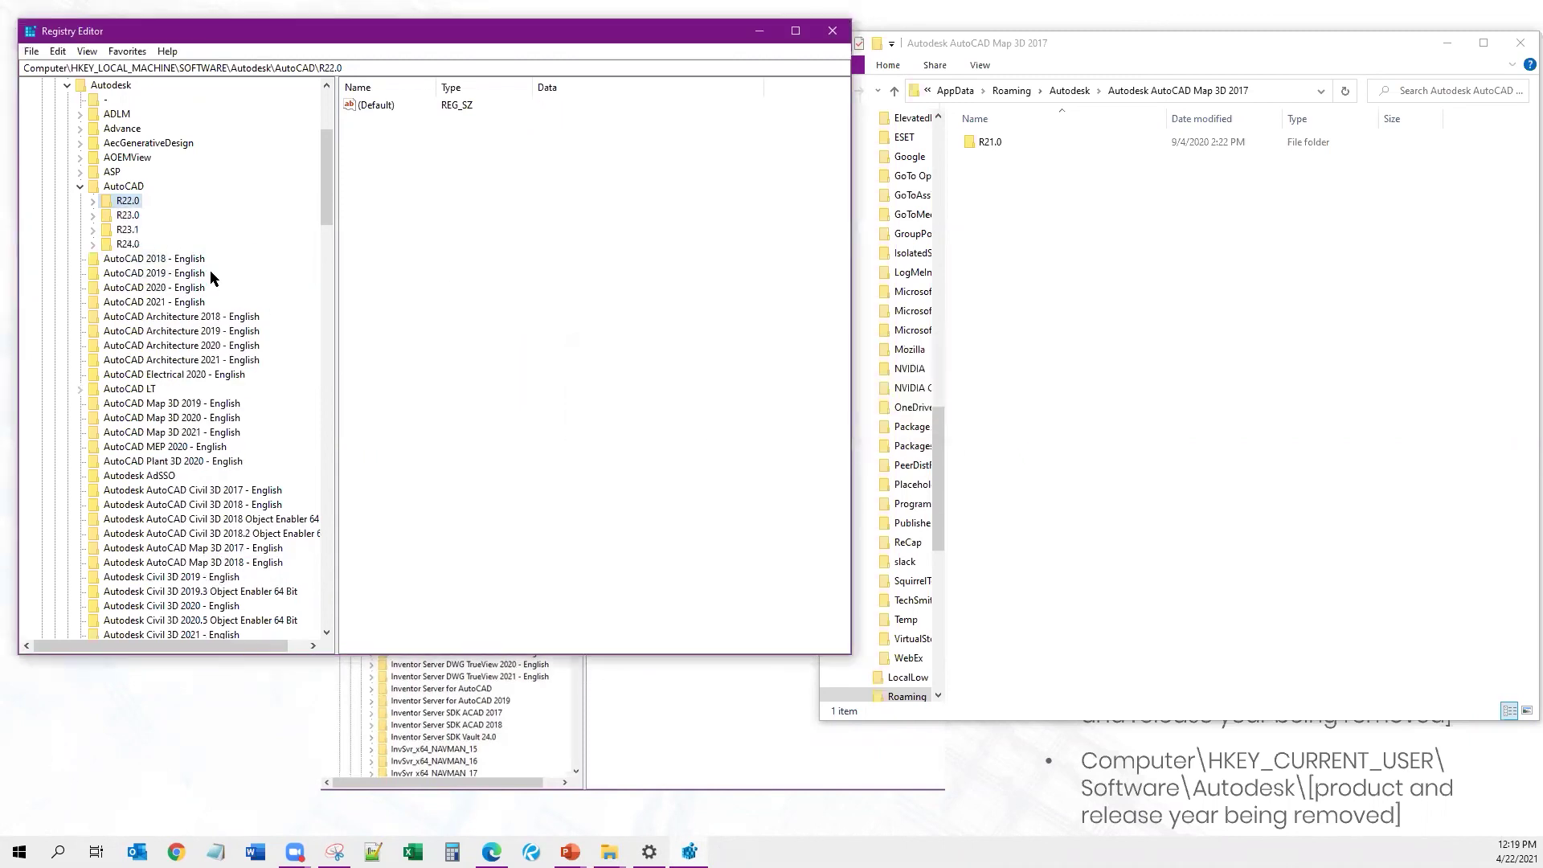
# - Expand HKEY_CURRENT_USER\SOFTWARE\Autodesk\AutoCAD to show its version keys
pyautogui.click(80, 185)
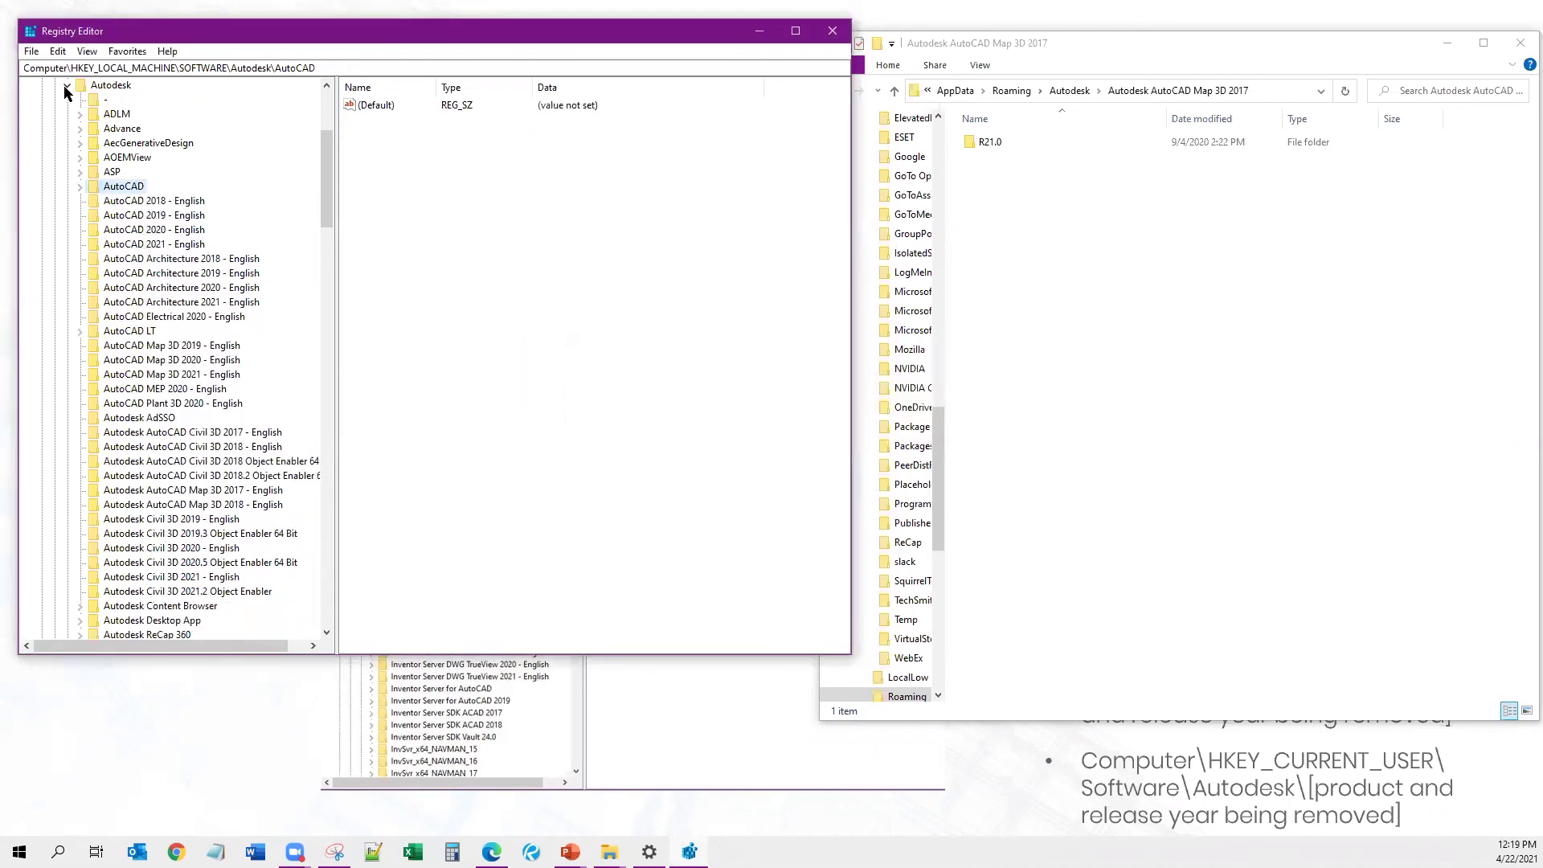
pyautogui.moveTo(326, 196); pyautogui.dragTo(181, 135)
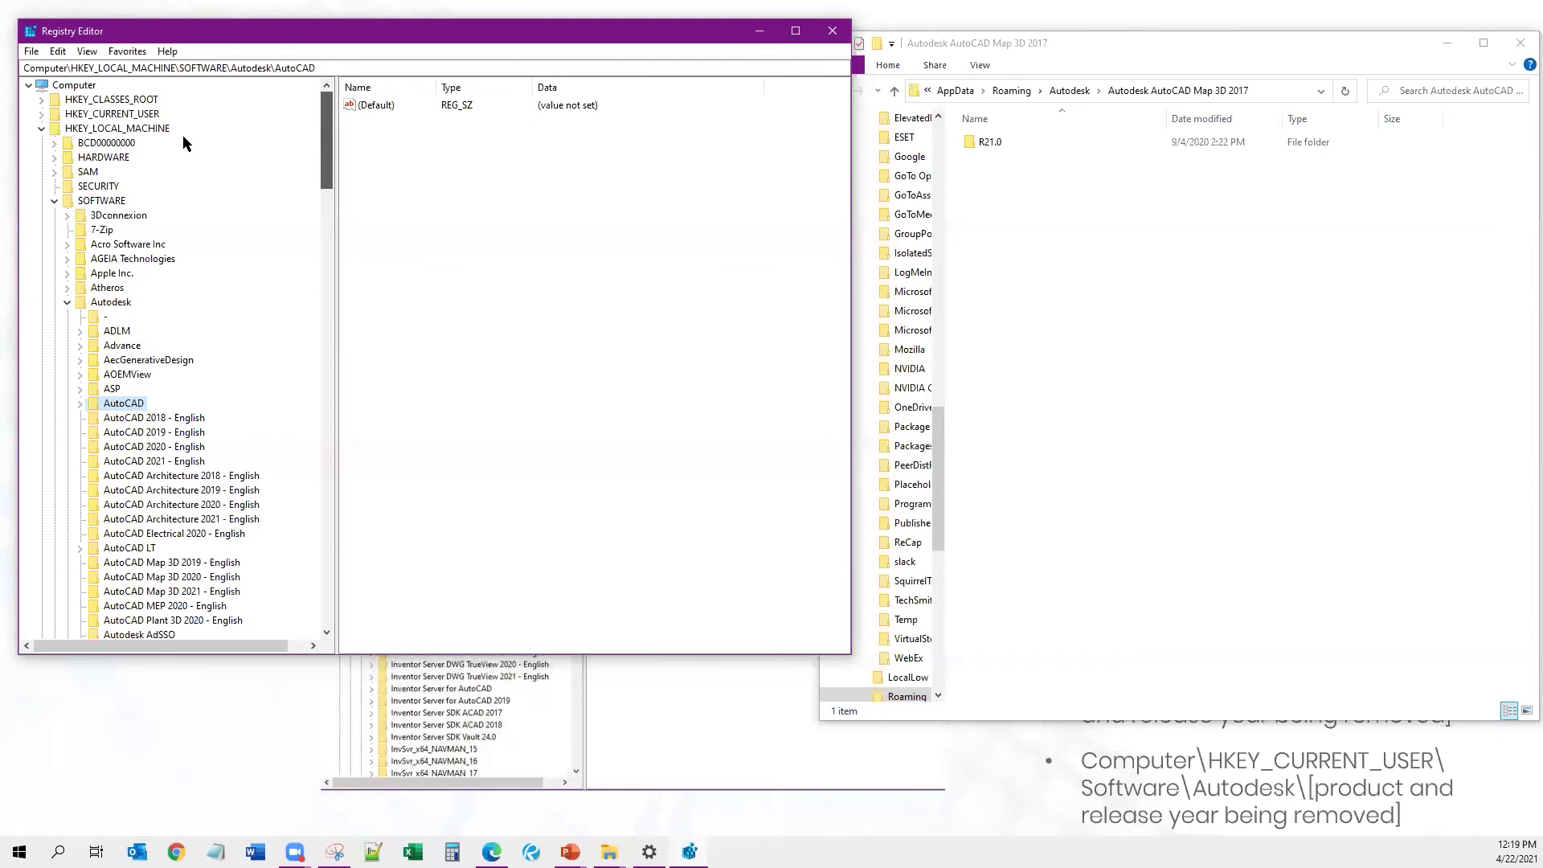
pyautogui.click(41, 128)
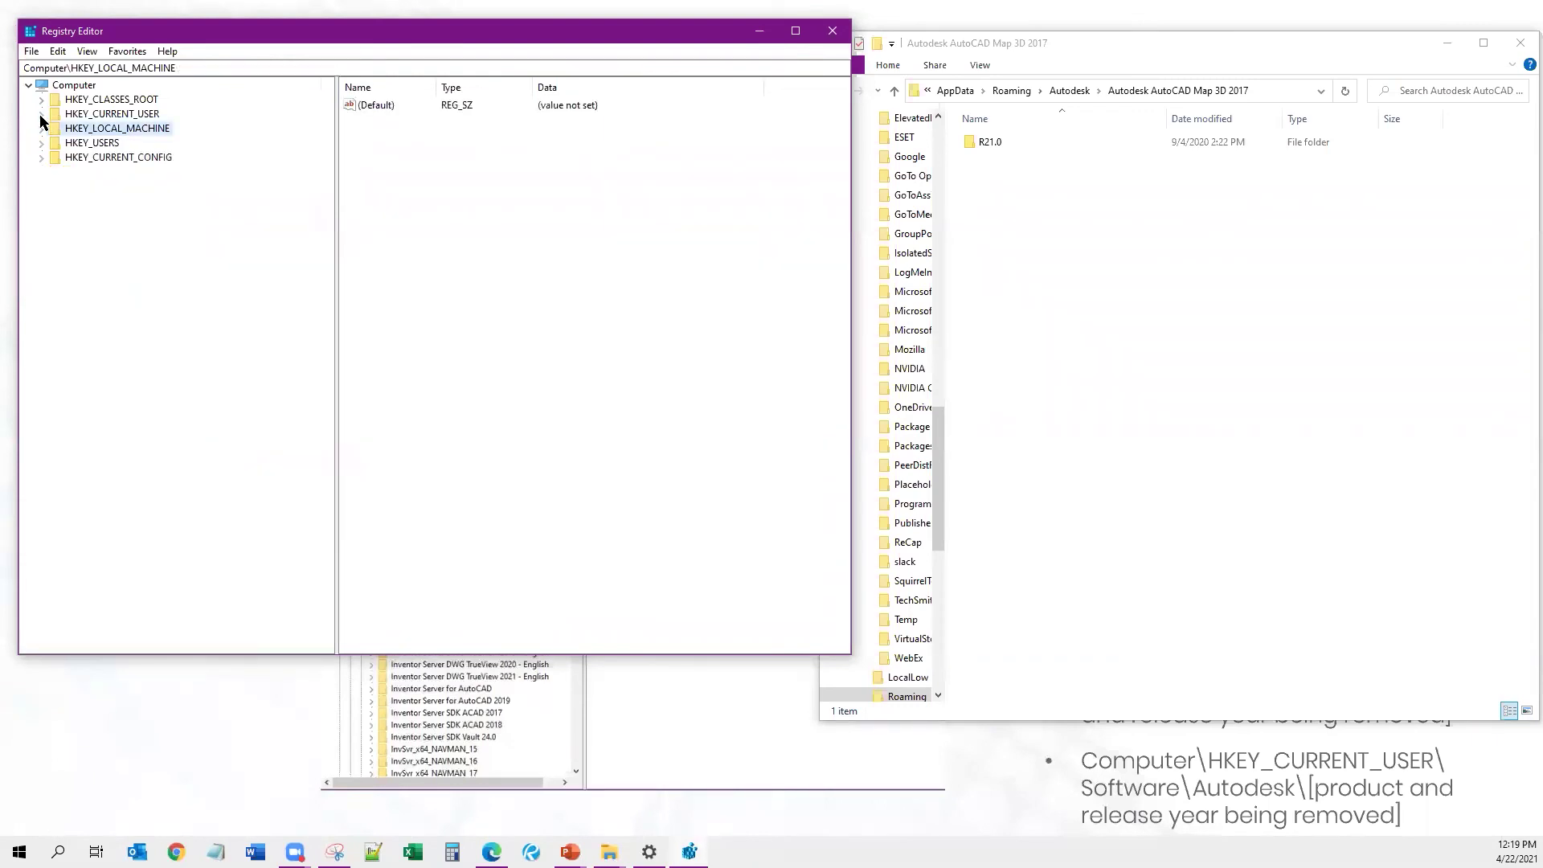
pyautogui.click(41, 115)
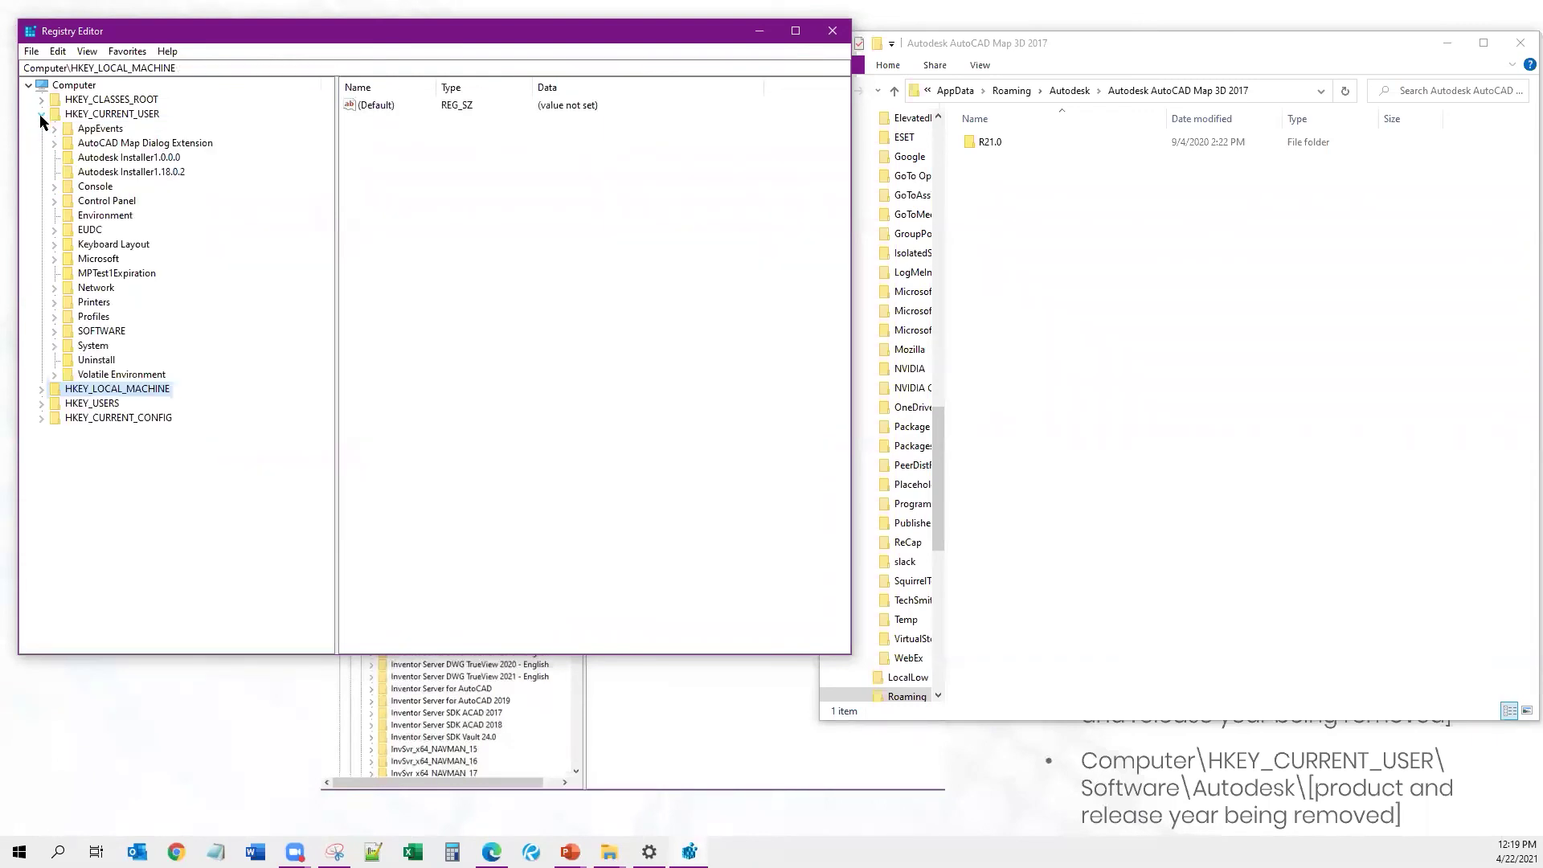
pyautogui.click(54, 331)
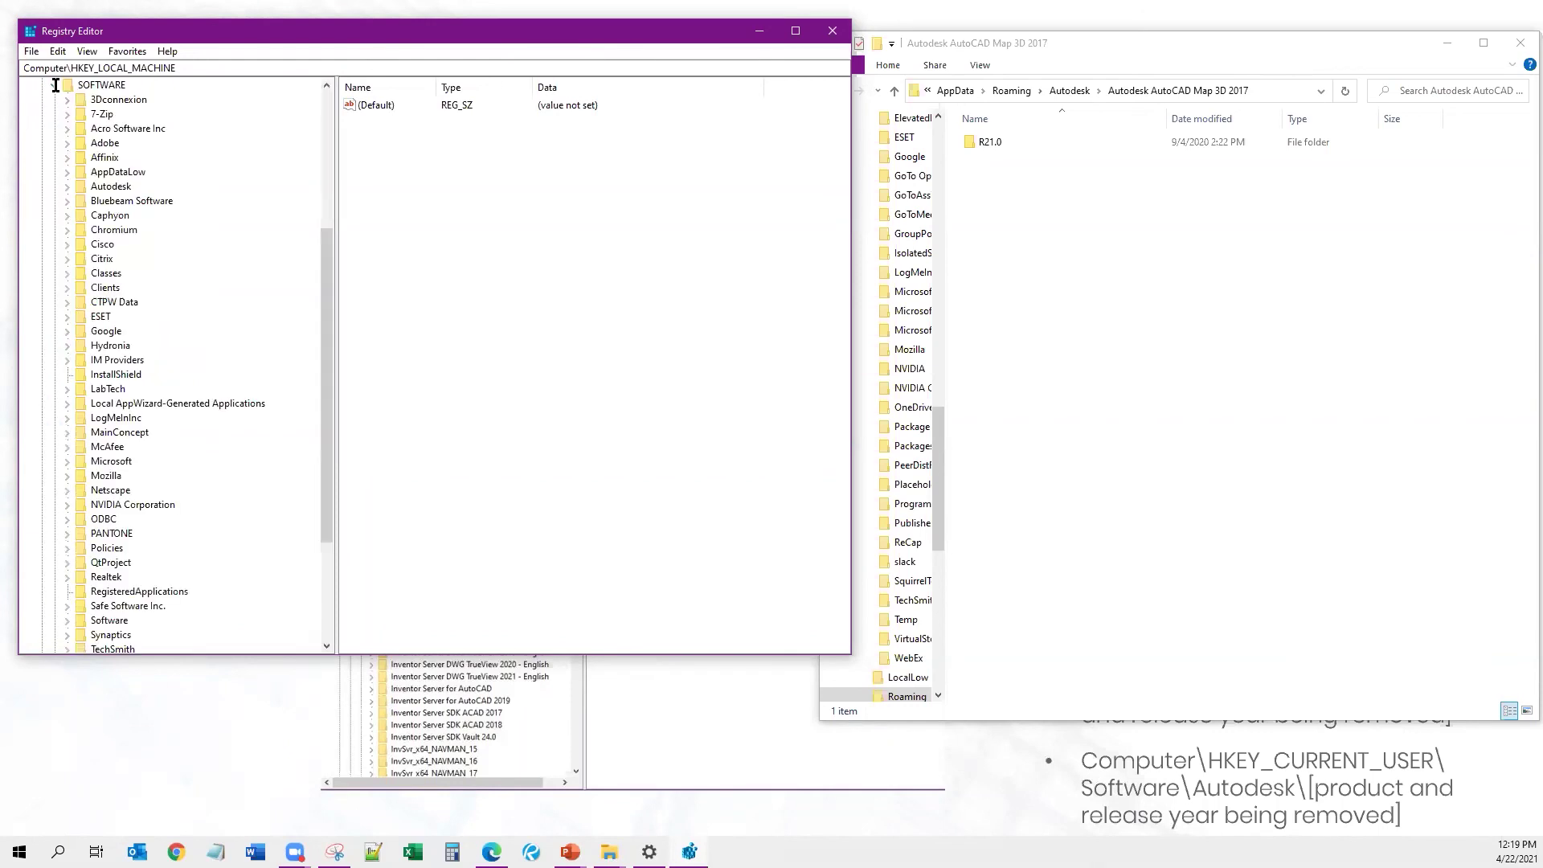
pyautogui.click(68, 185)
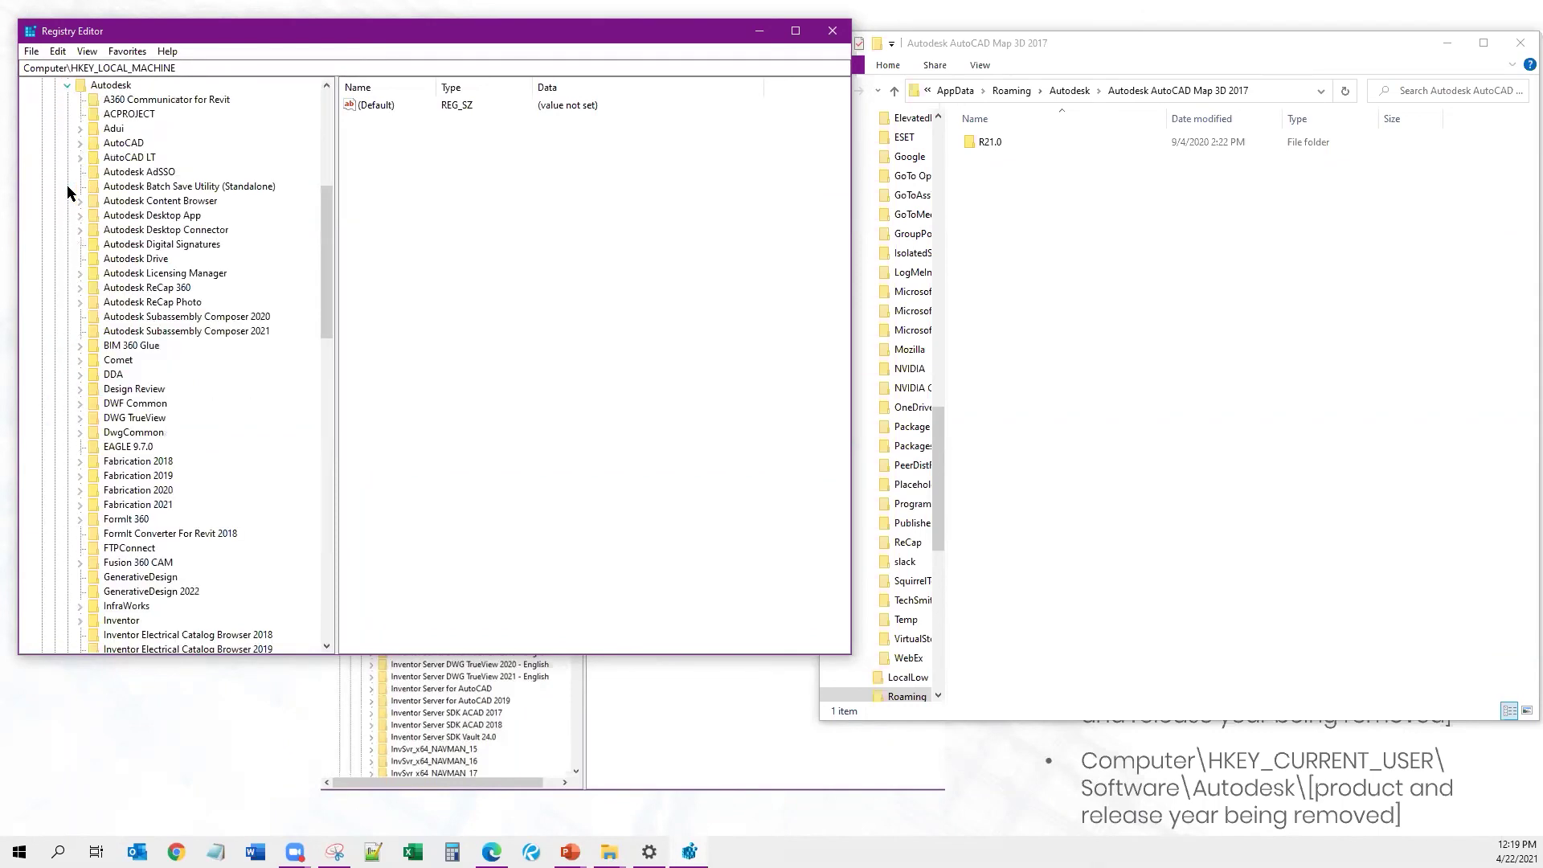
pyautogui.click(78, 142)
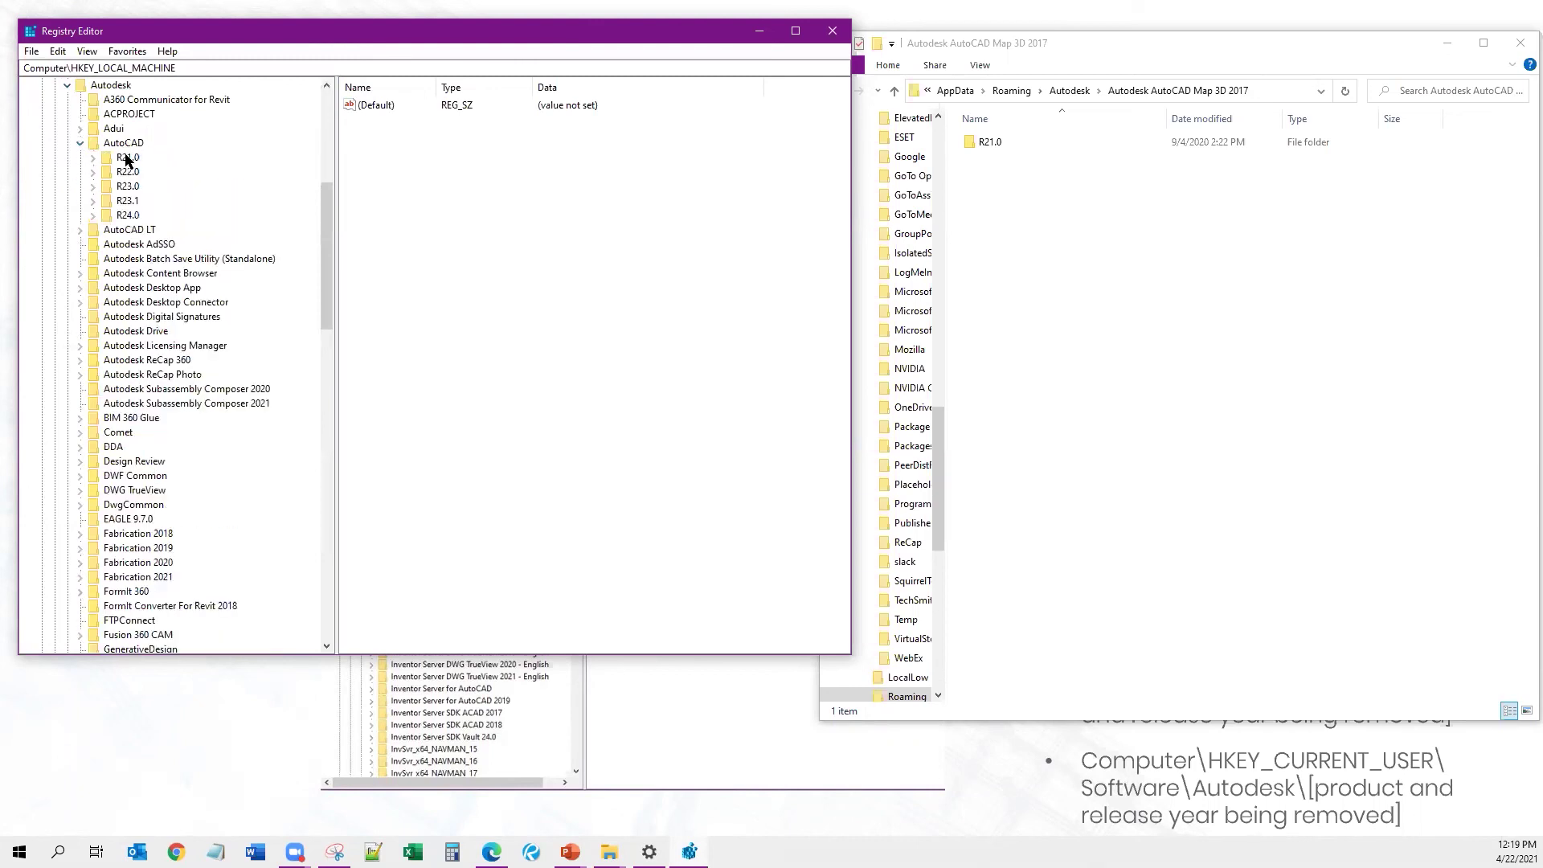
# - Delete the current user's AutoCAD R21.0 registry key
pyautogui.rightClick(126, 159)
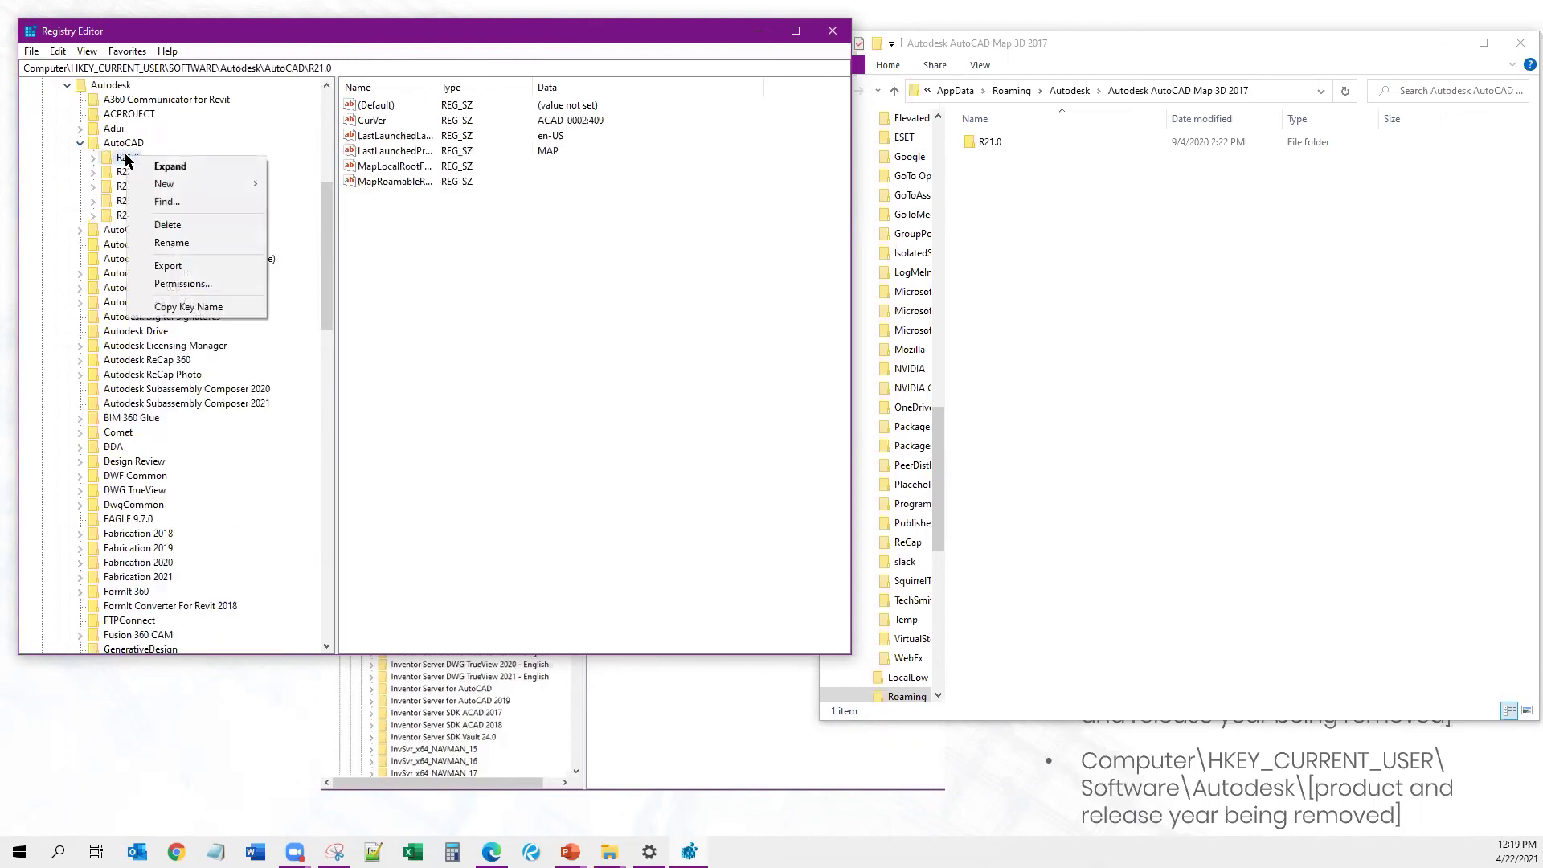
pyautogui.click(201, 227)
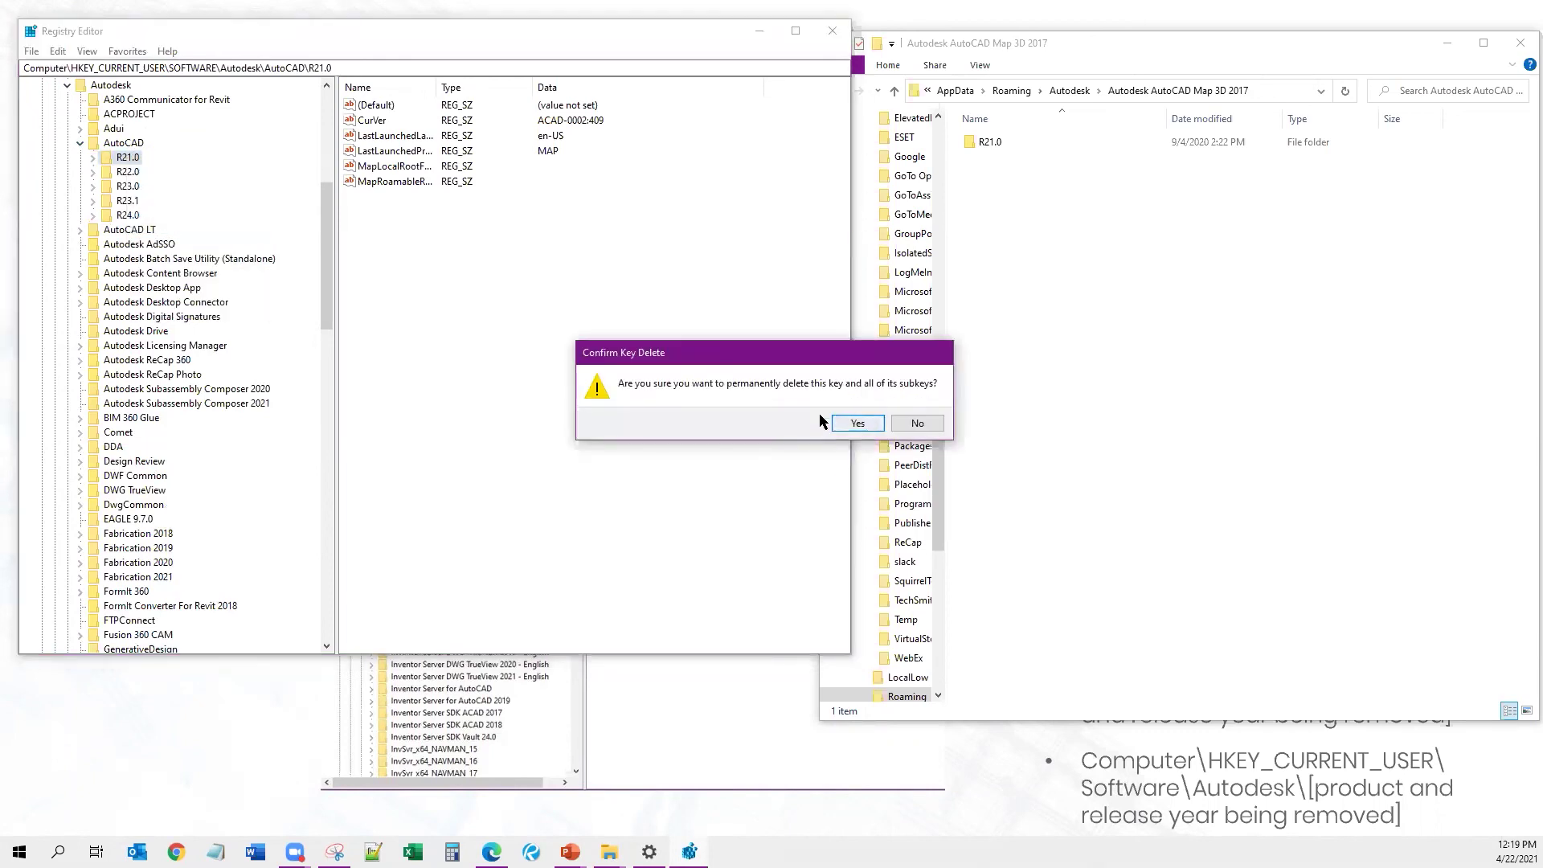
pyautogui.click(853, 423)
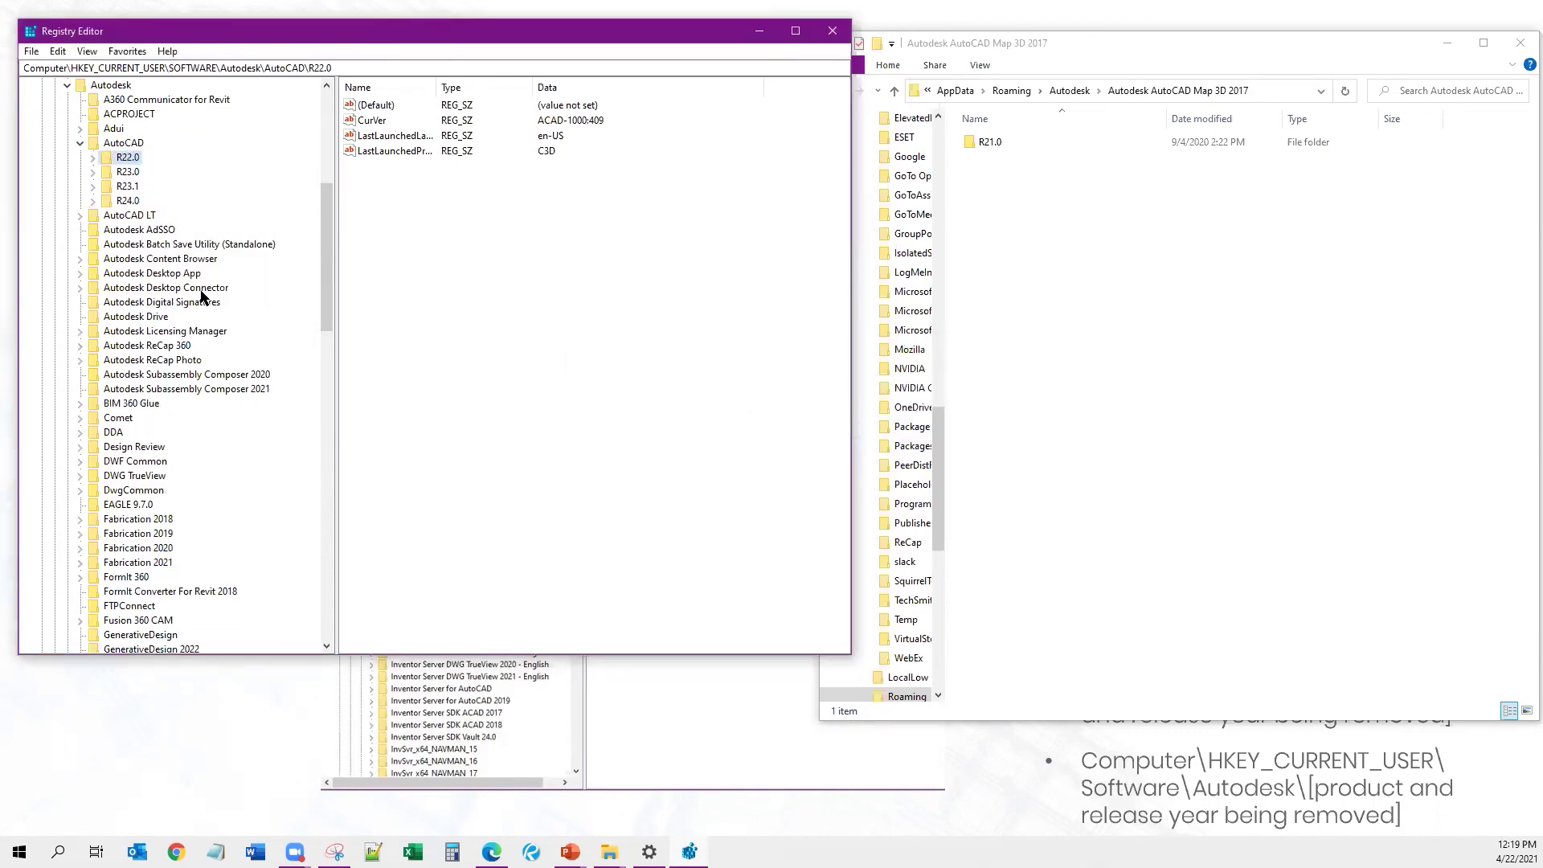
# - Inspect the Revit 2019, Autodesk Revit 2019 and Revit Precast Tools 2019 keys
pyautogui.scroll(-9, 214, 426)
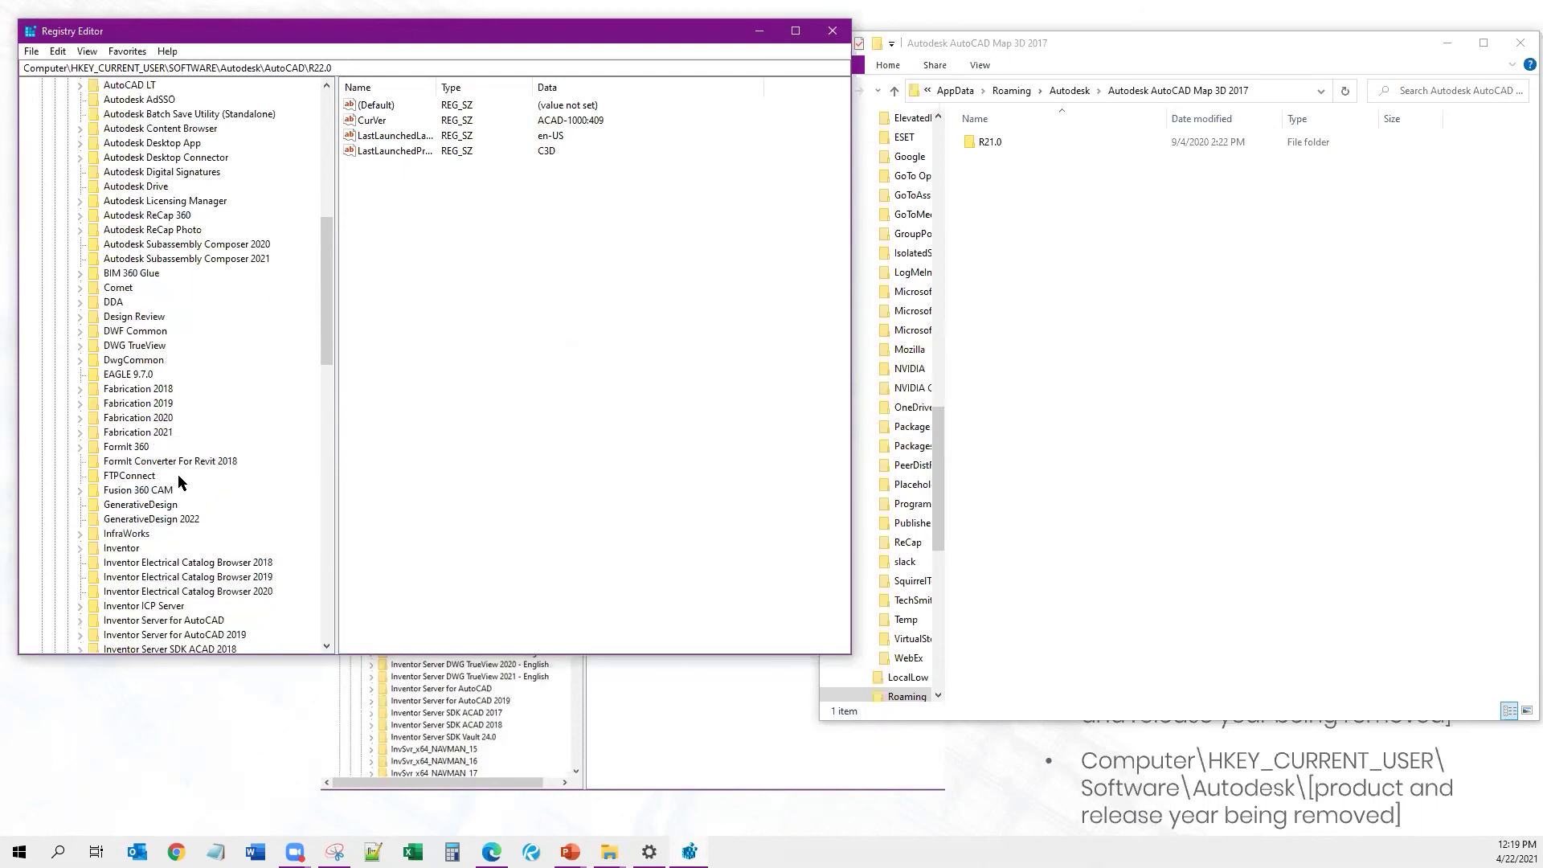
pyautogui.scroll(-4, 177, 498)
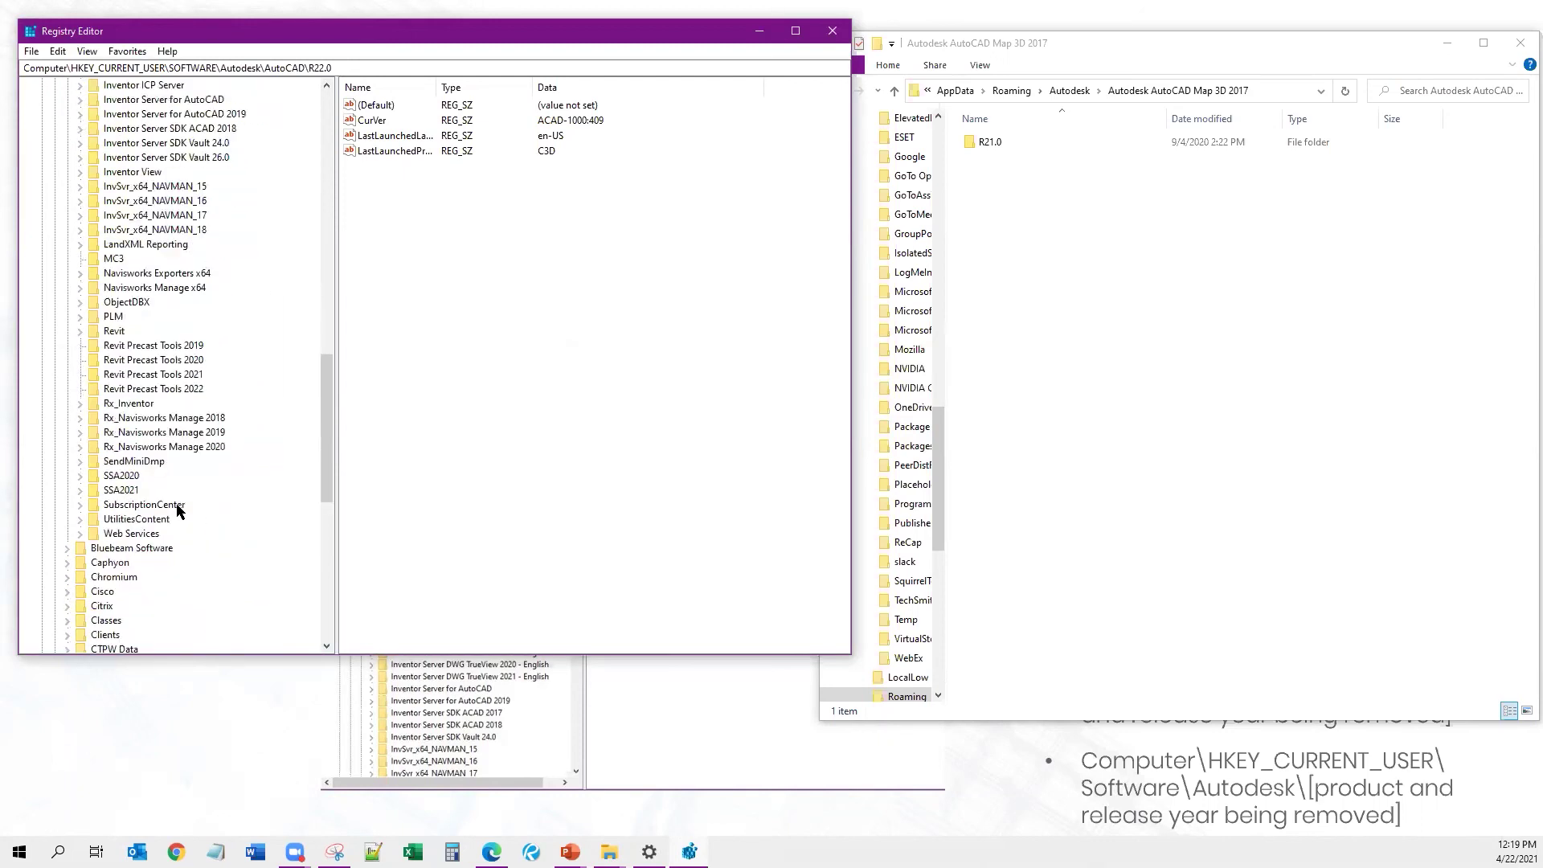
pyautogui.scroll(5, 165, 527)
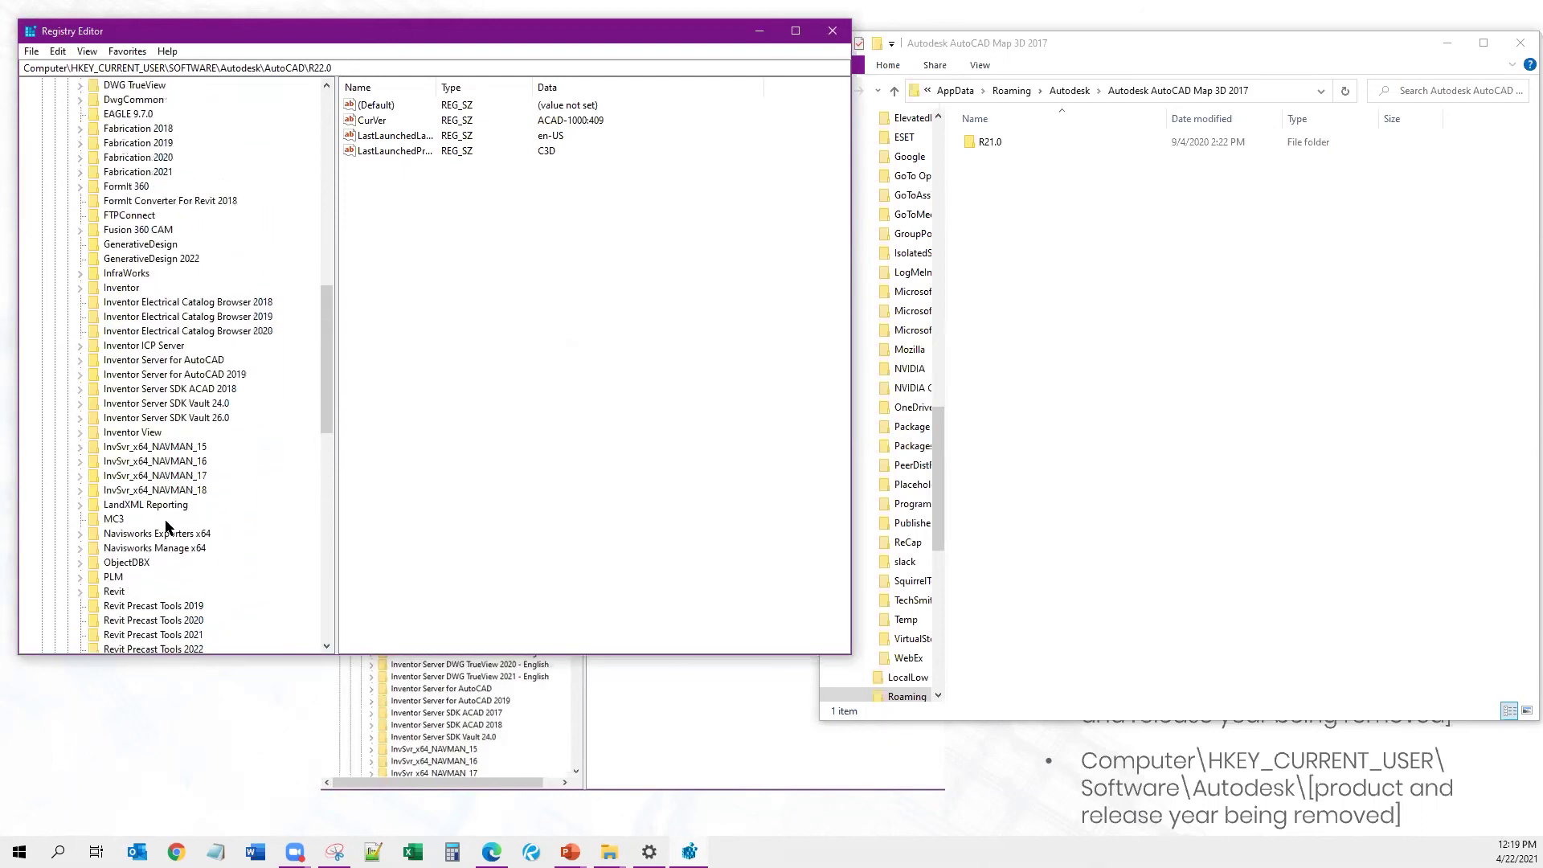
pyautogui.scroll(7, 164, 527)
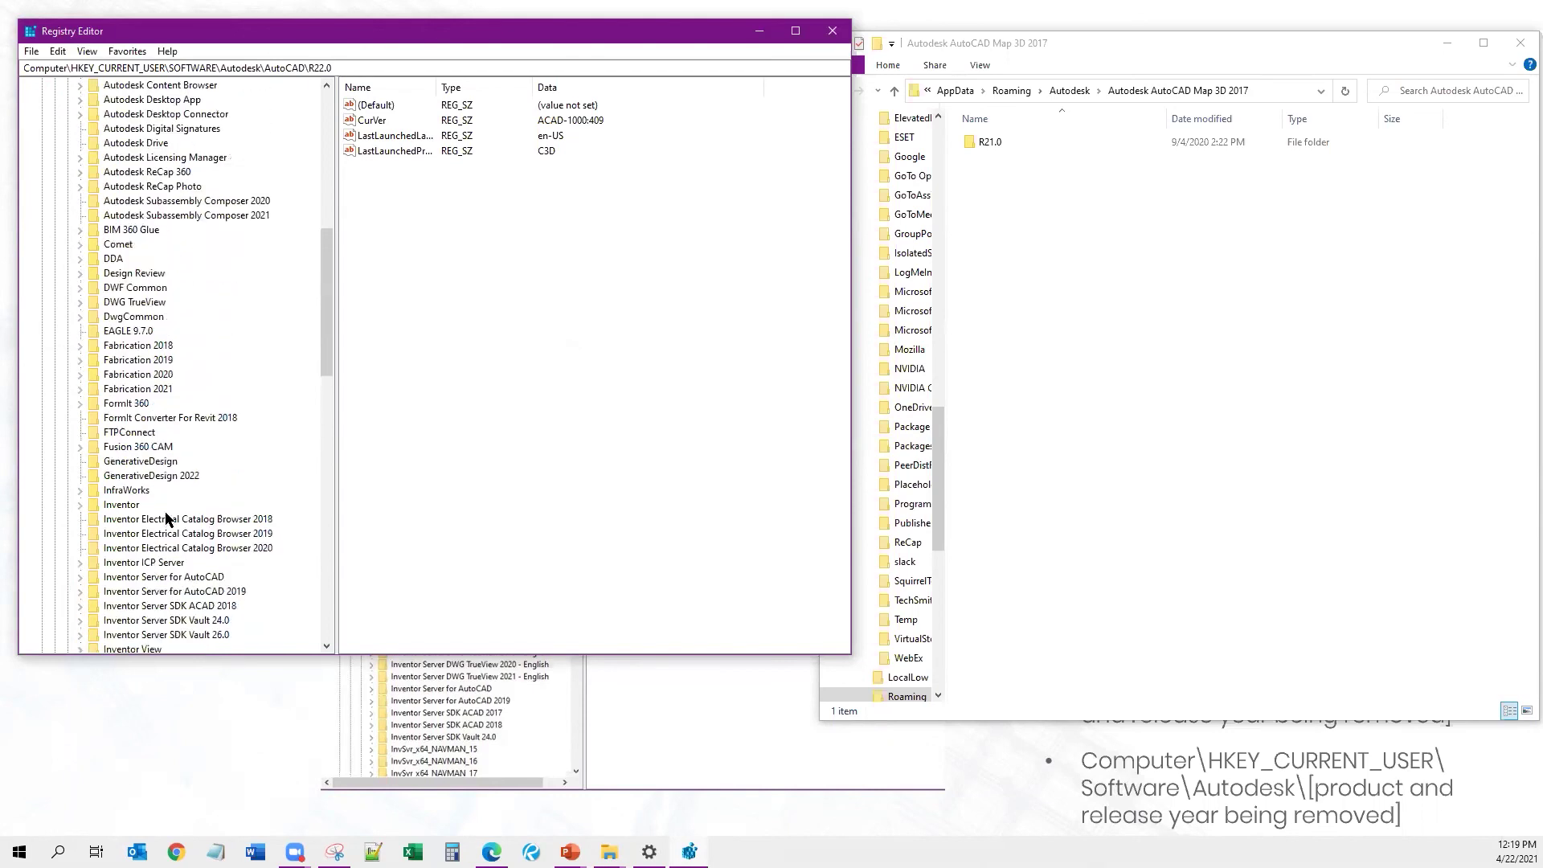
pyautogui.scroll(3, 166, 514)
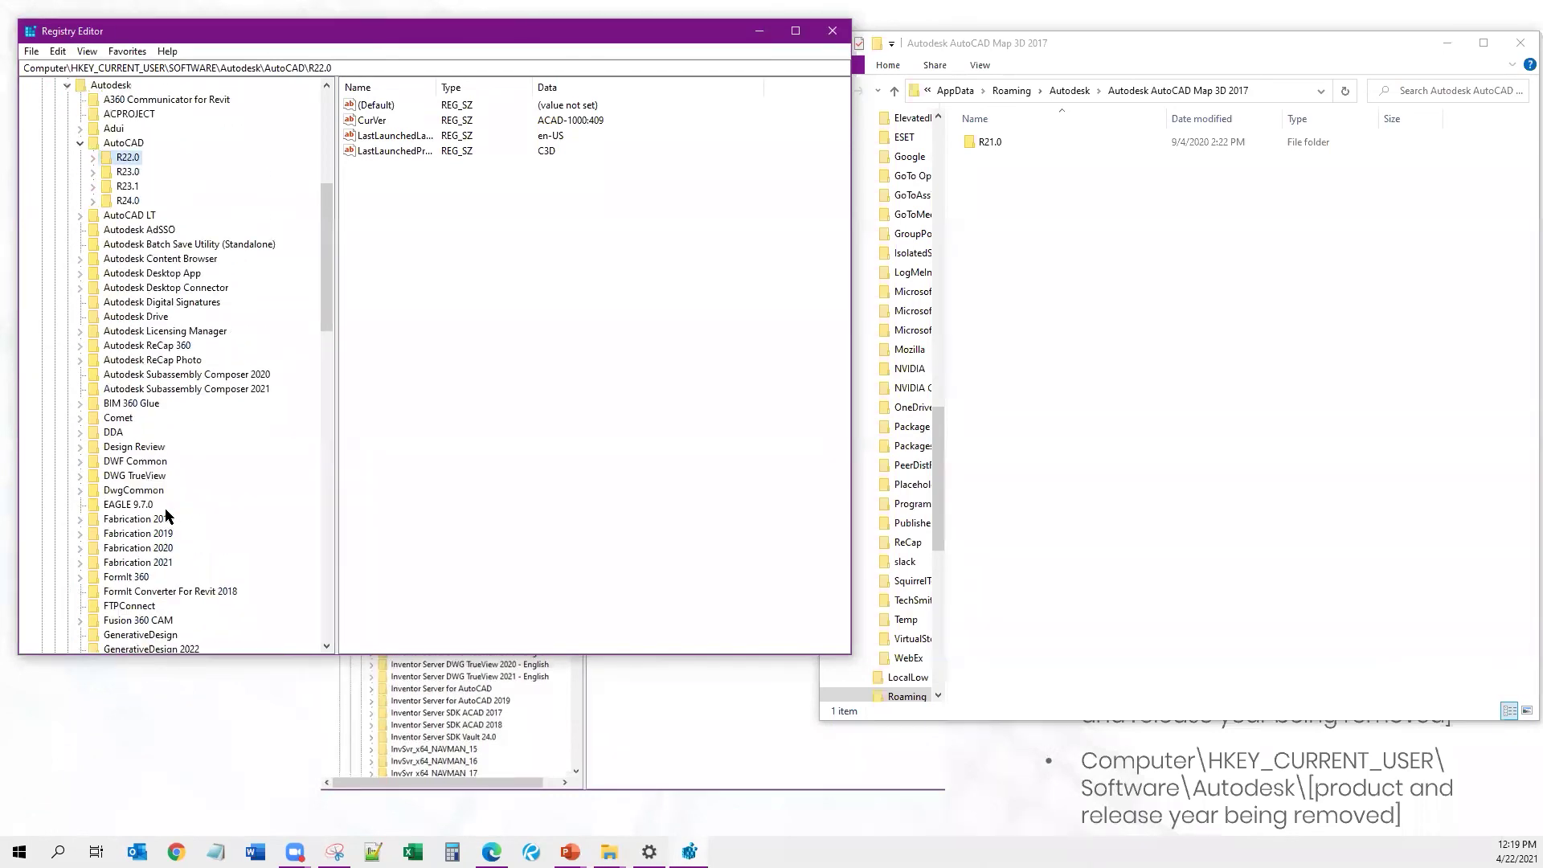
pyautogui.scroll(-14, 166, 517)
pyautogui.scroll(-3, 159, 398)
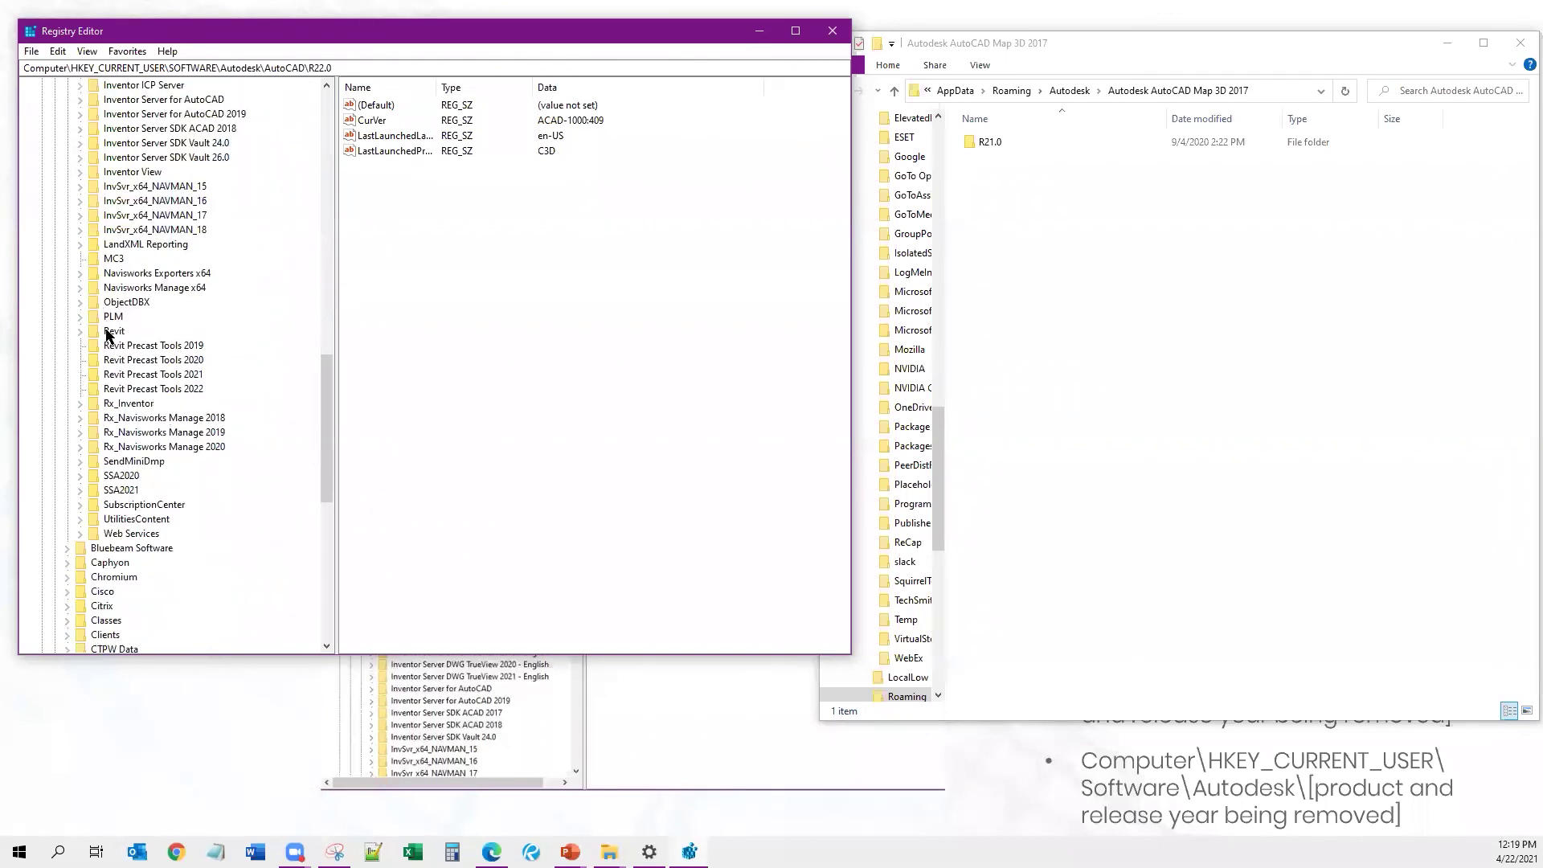
pyautogui.click(79, 330)
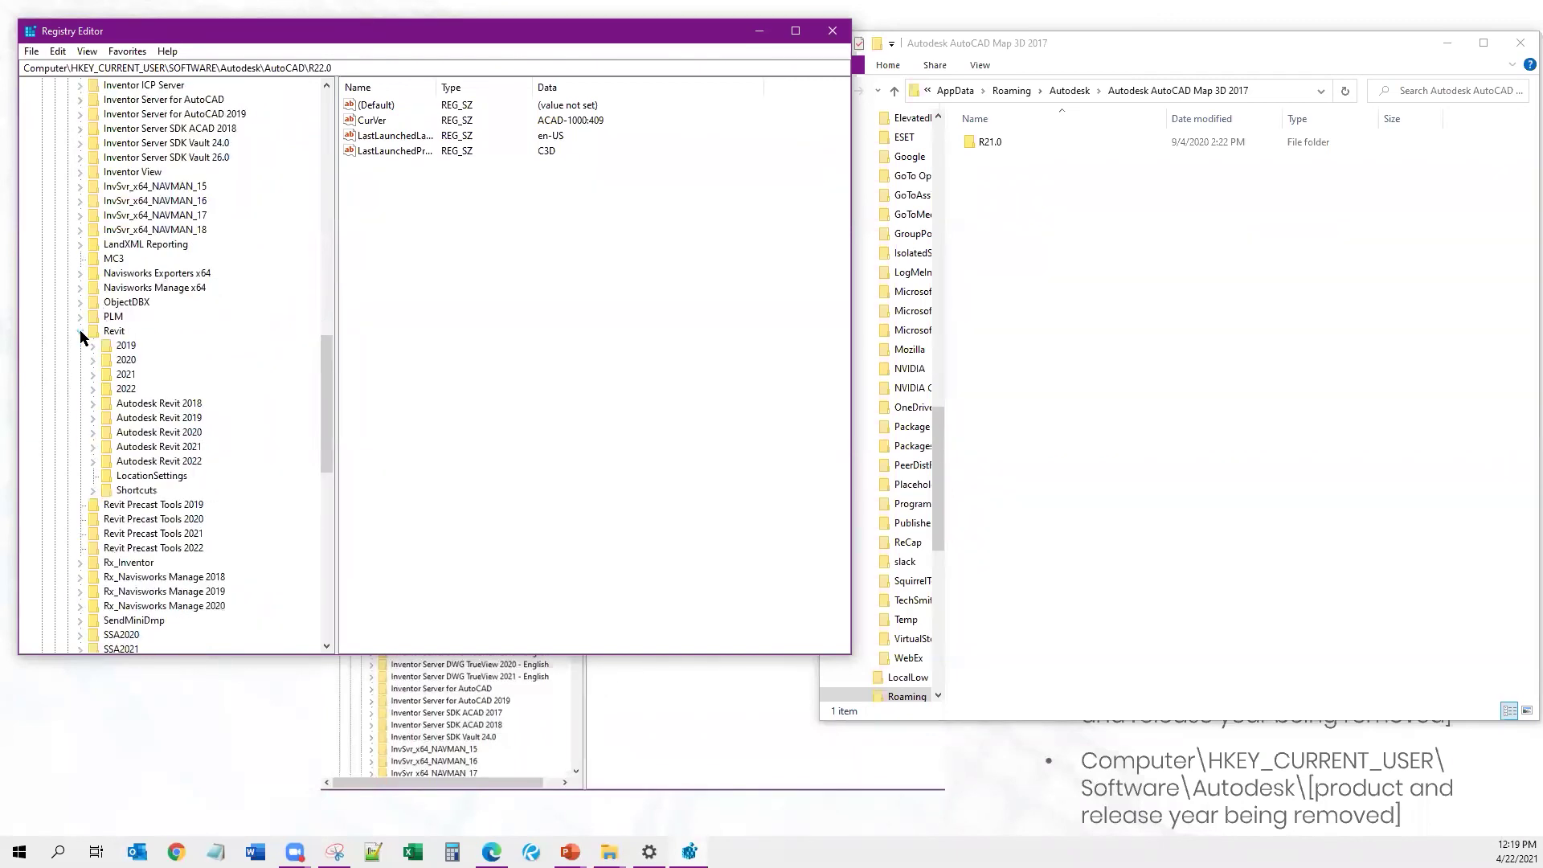
pyautogui.click(126, 347)
pyautogui.click(187, 418)
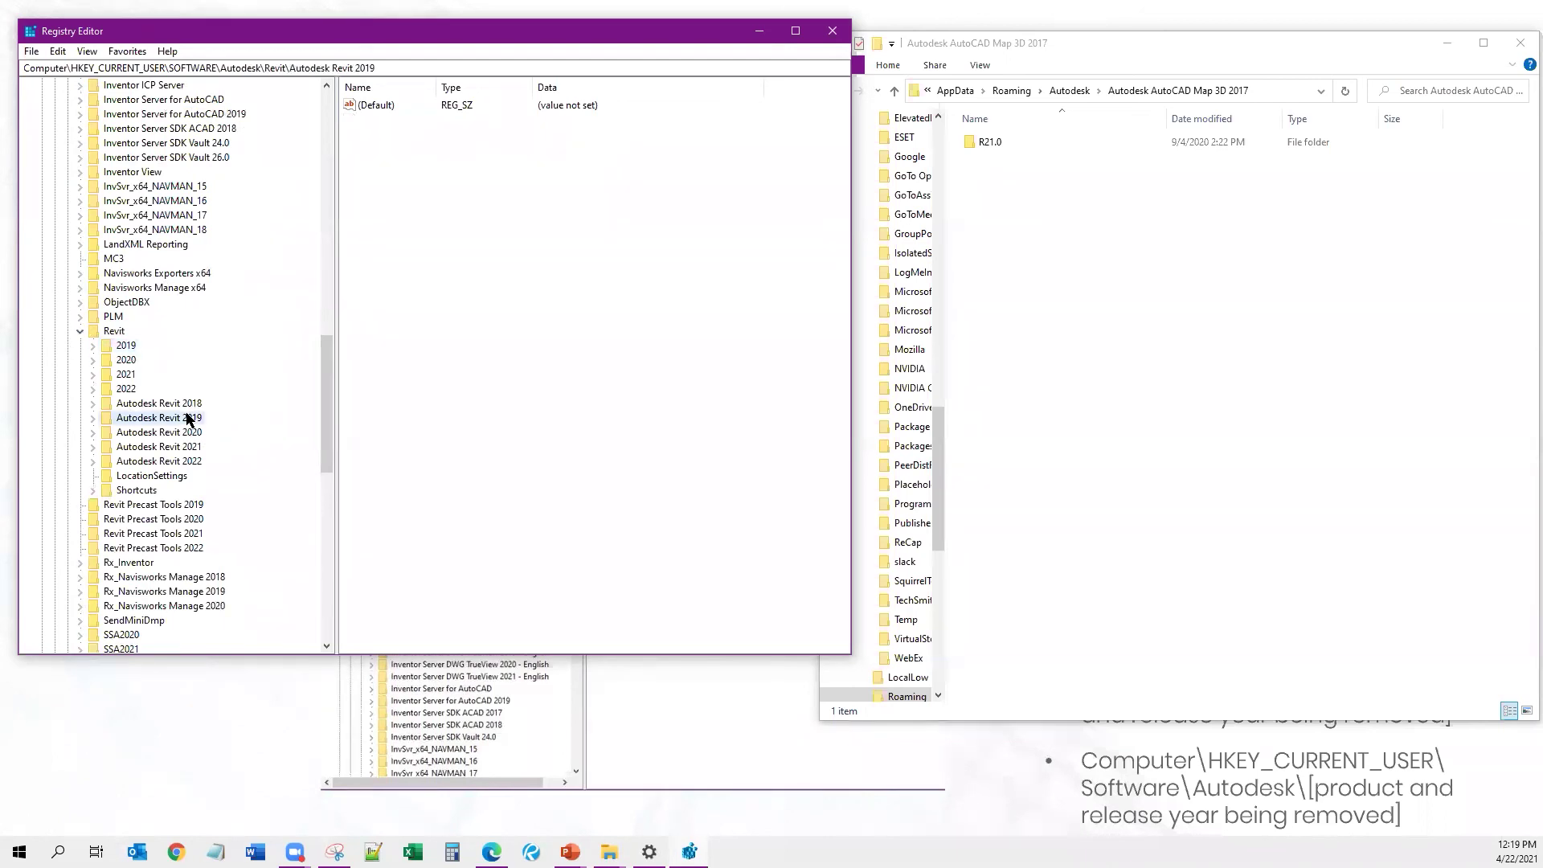
pyautogui.click(186, 507)
# - Close Registry Editor
pyautogui.scroll(9, 188, 595)
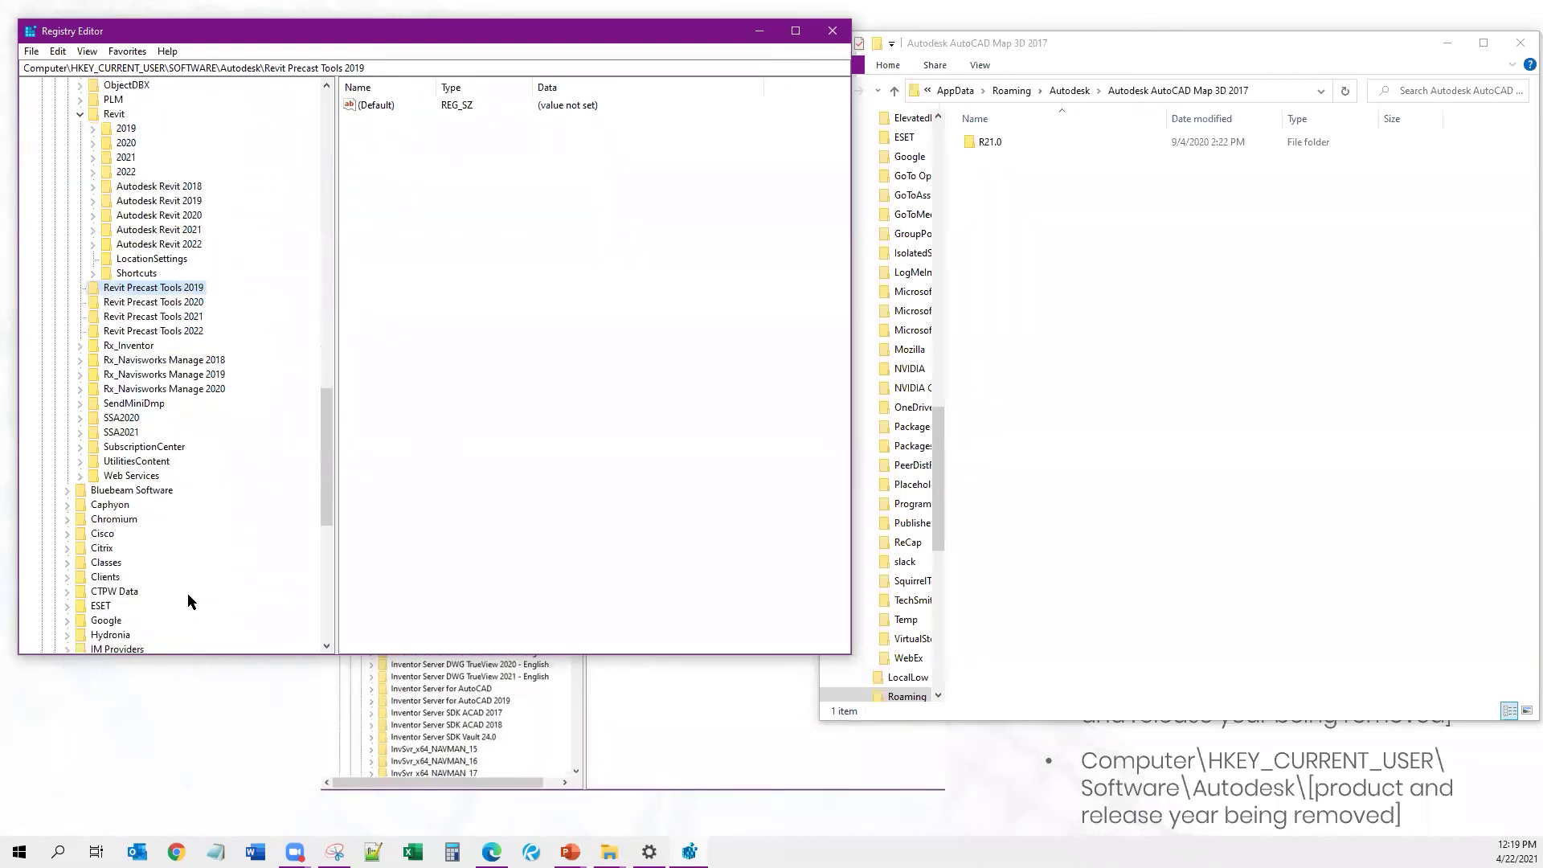
pyautogui.scroll(12, 145, 273)
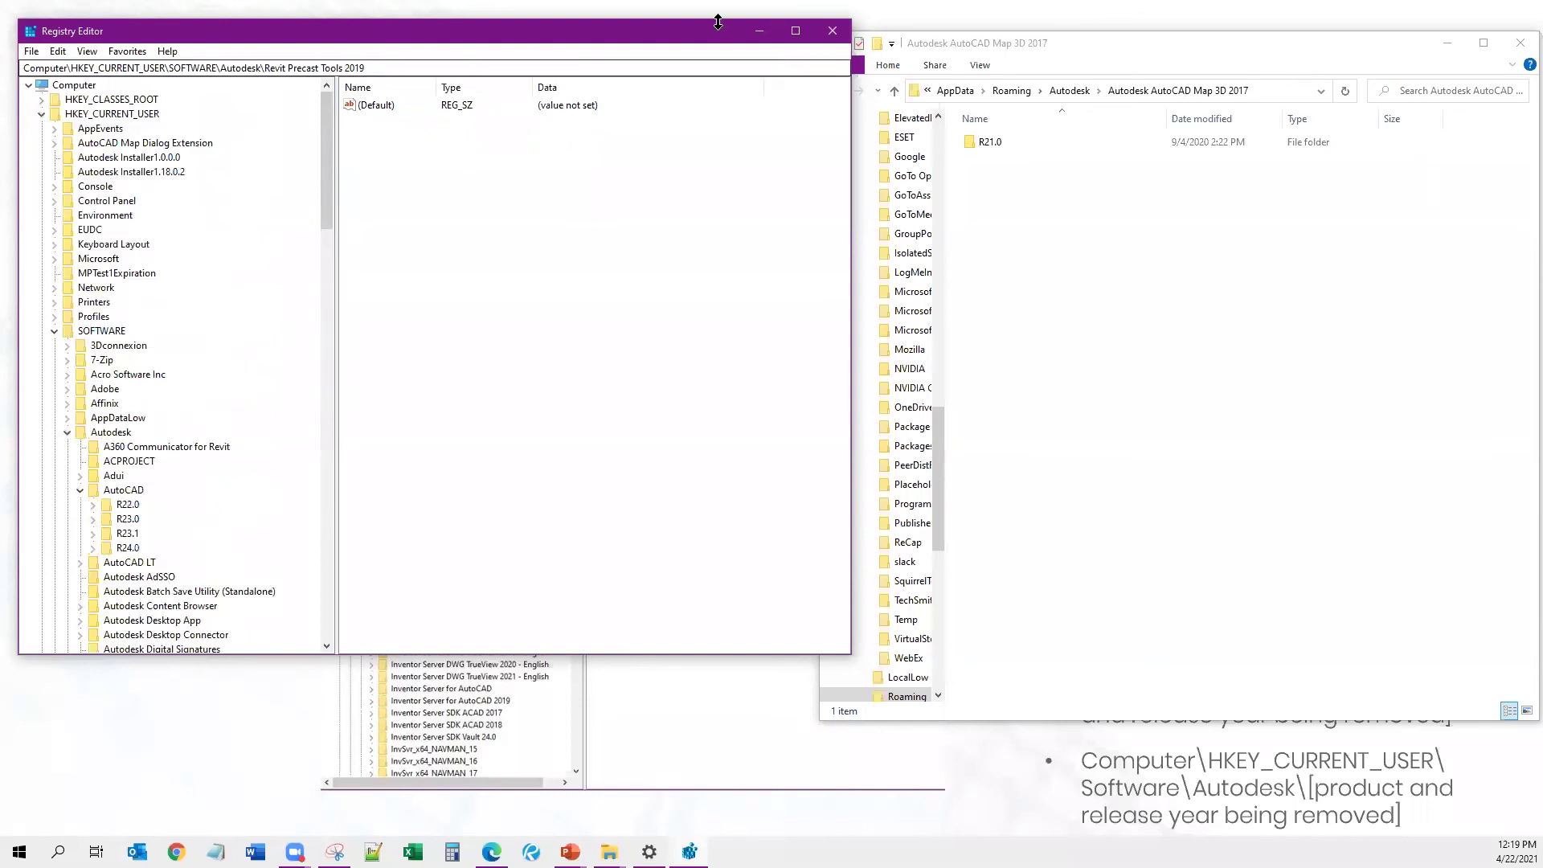
pyautogui.click(832, 31)
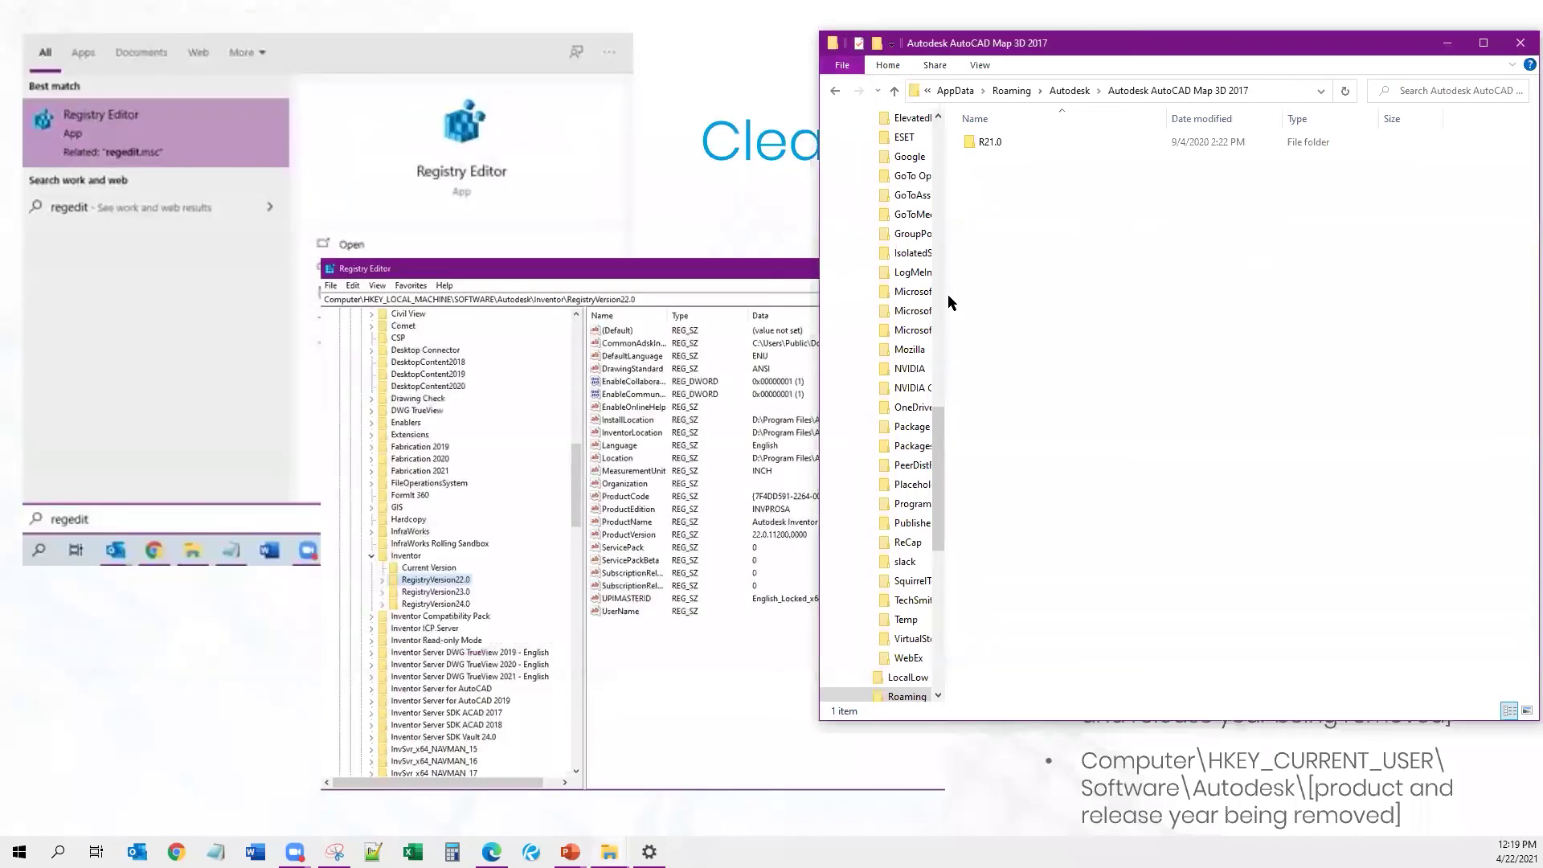
# - Return to the slideshow and advance to the Microsoft Fix It Tool slide
pyautogui.click(702, 38)
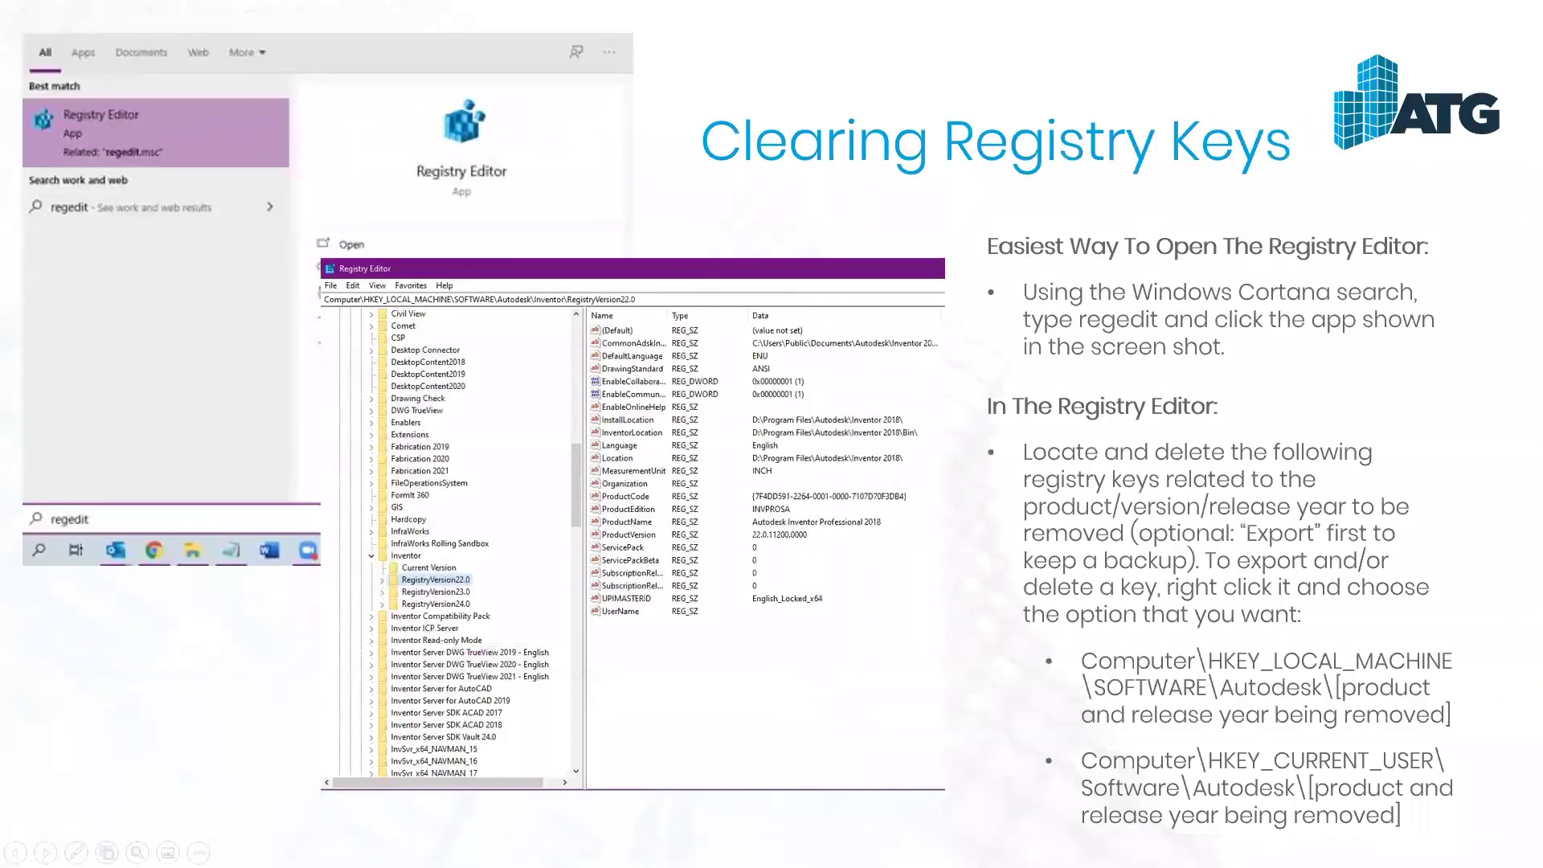
pyautogui.press('Right')
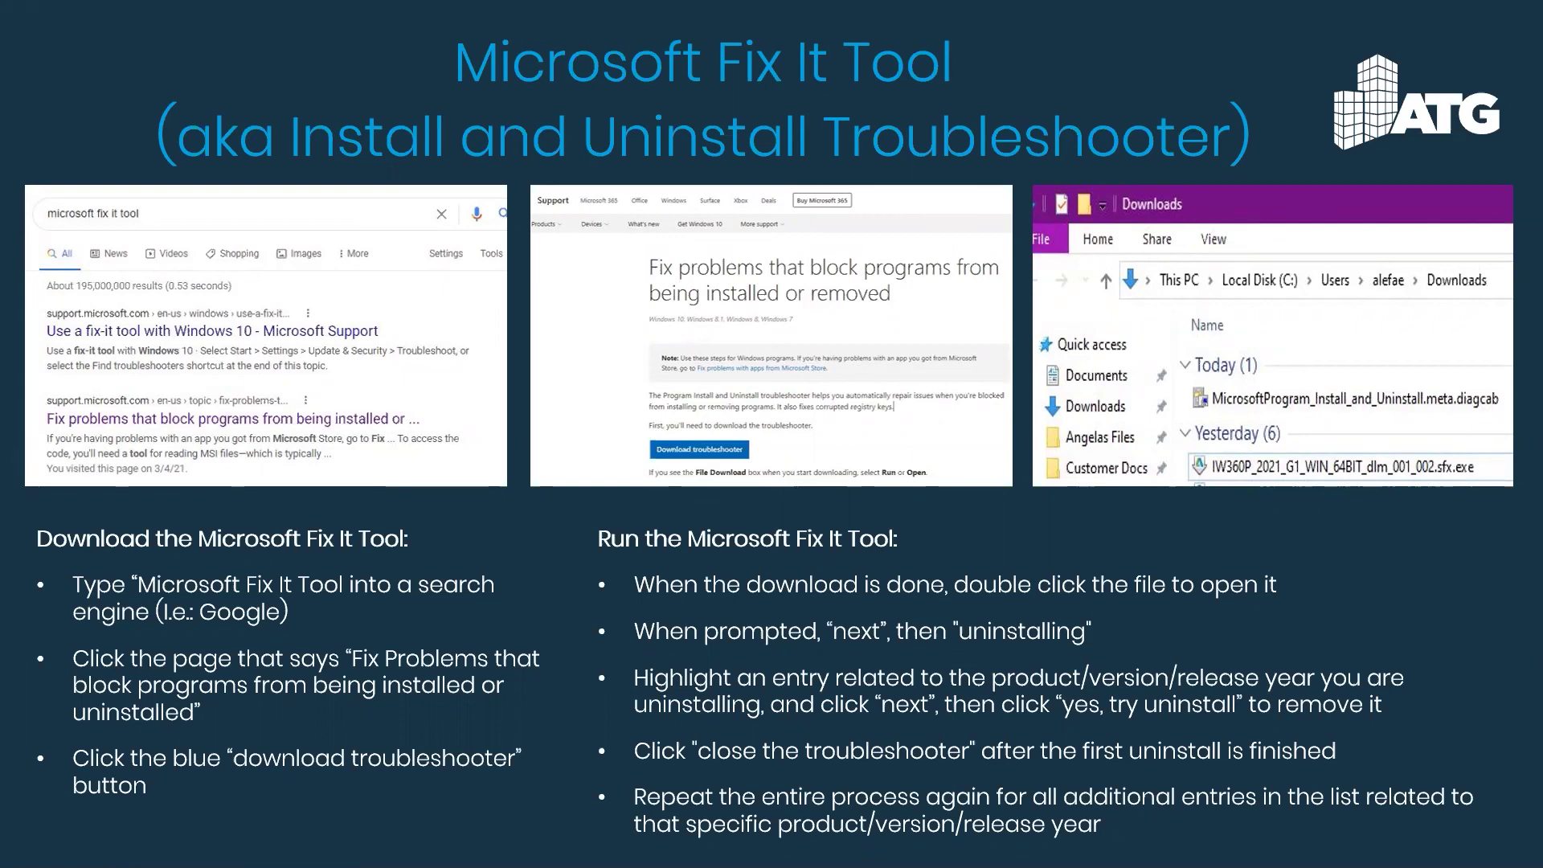
# - Launch the embedded MS Fix It Tool demo video from the slide
pyautogui.click(989, 455)
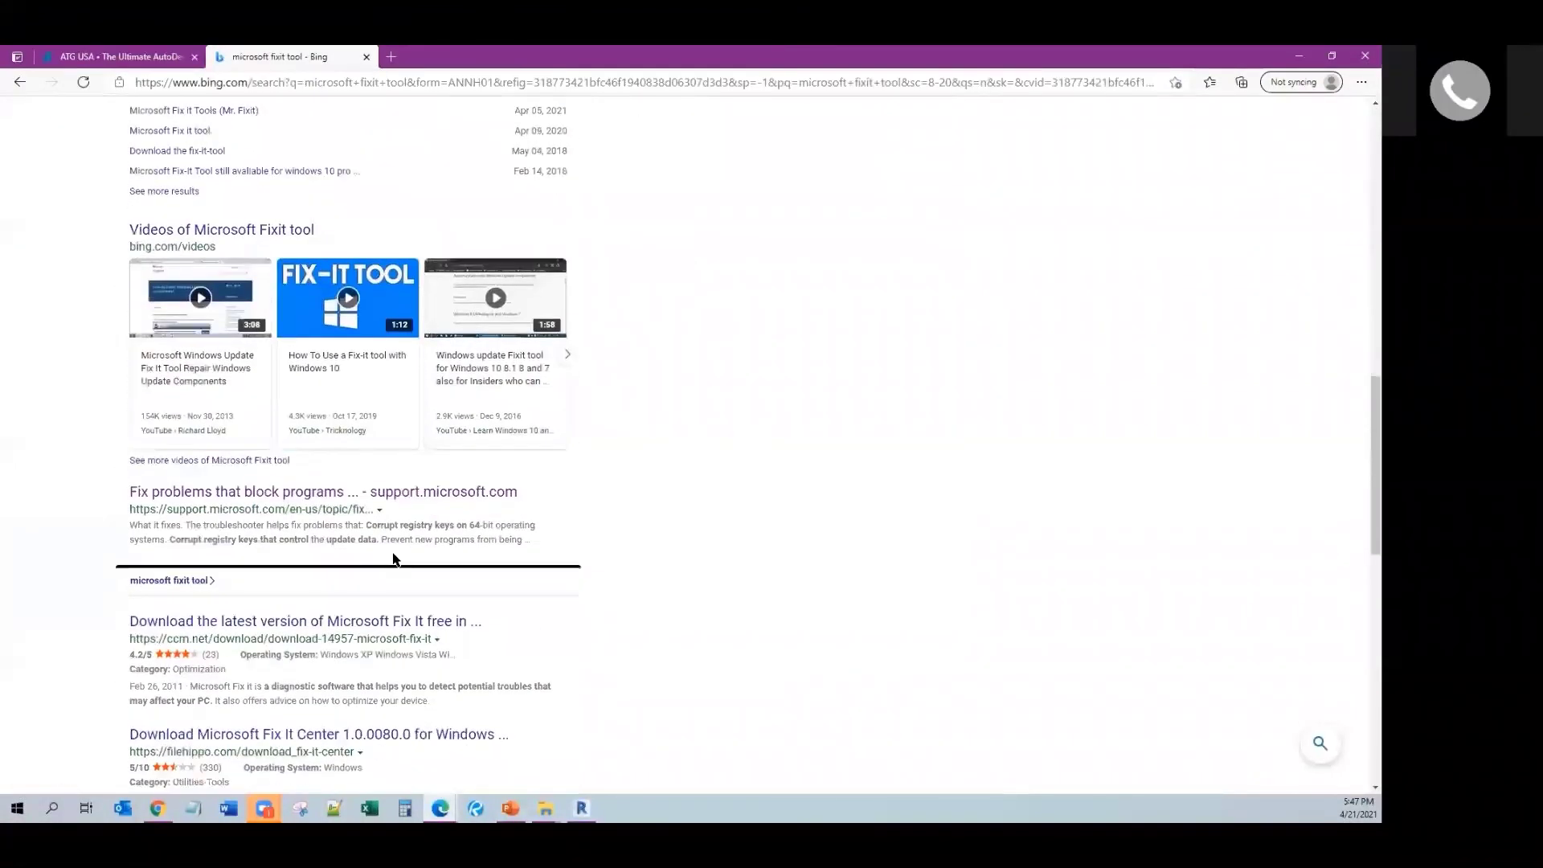
# - Download and run the Program Install and Uninstall troubleshooter, choosing Uninstalling
pyautogui.click(356, 495)
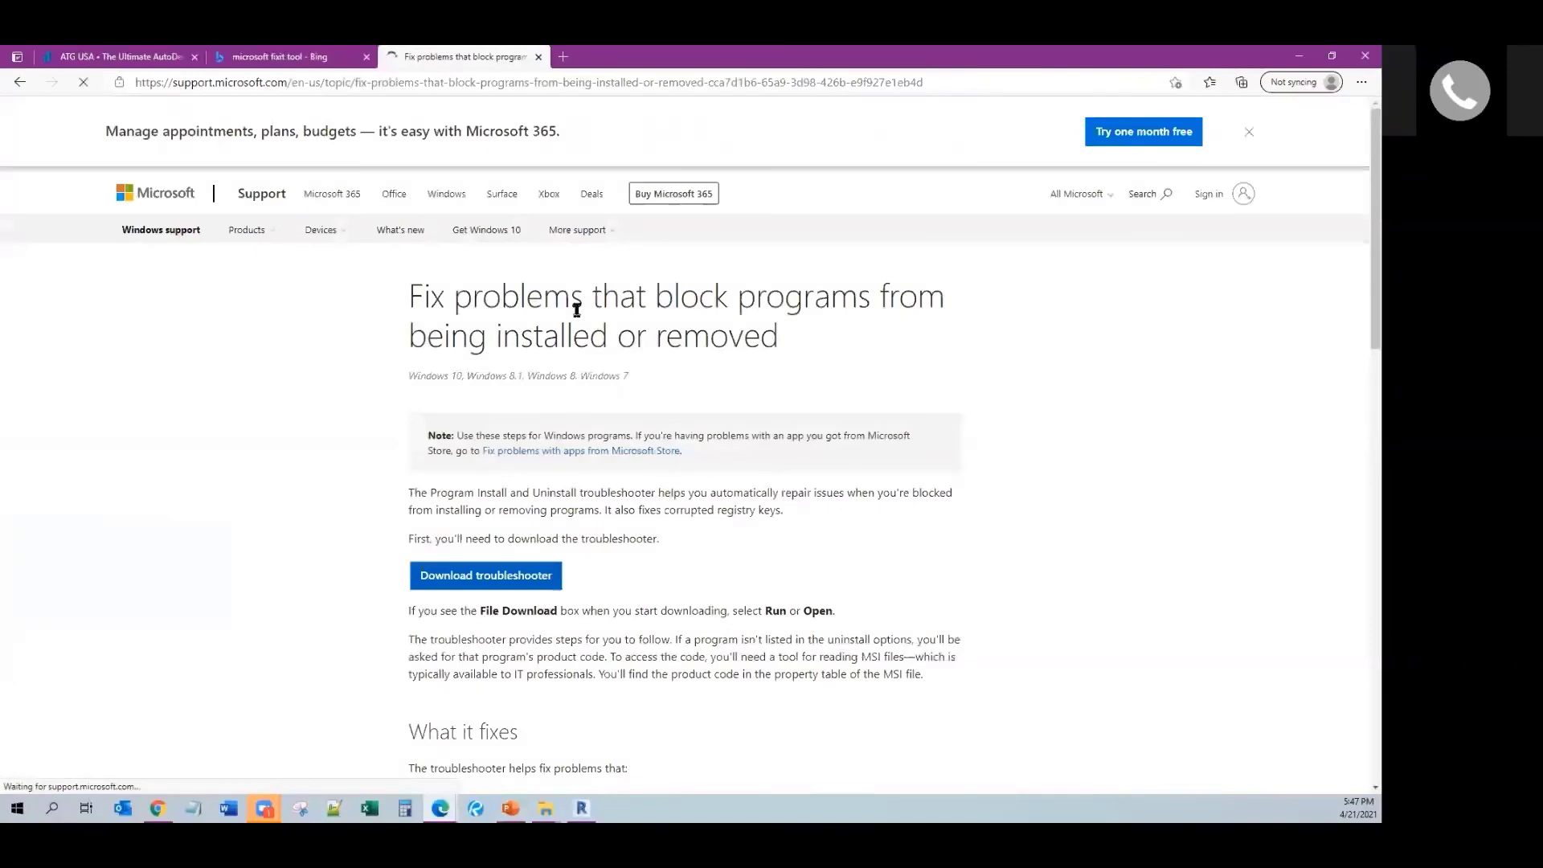
pyautogui.scroll(-3, 629, 337)
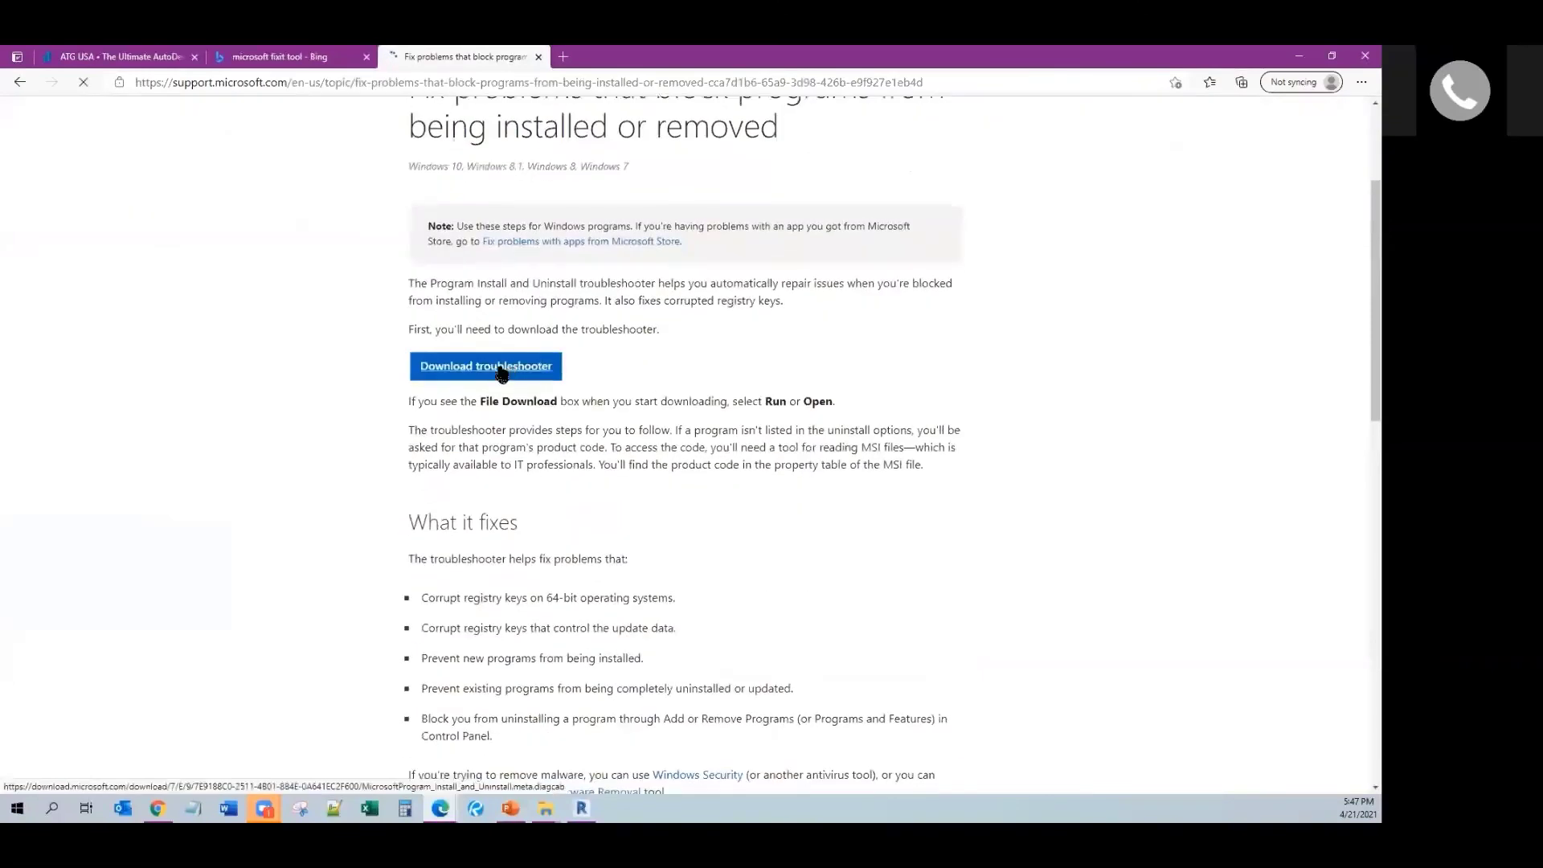
pyautogui.click(501, 371)
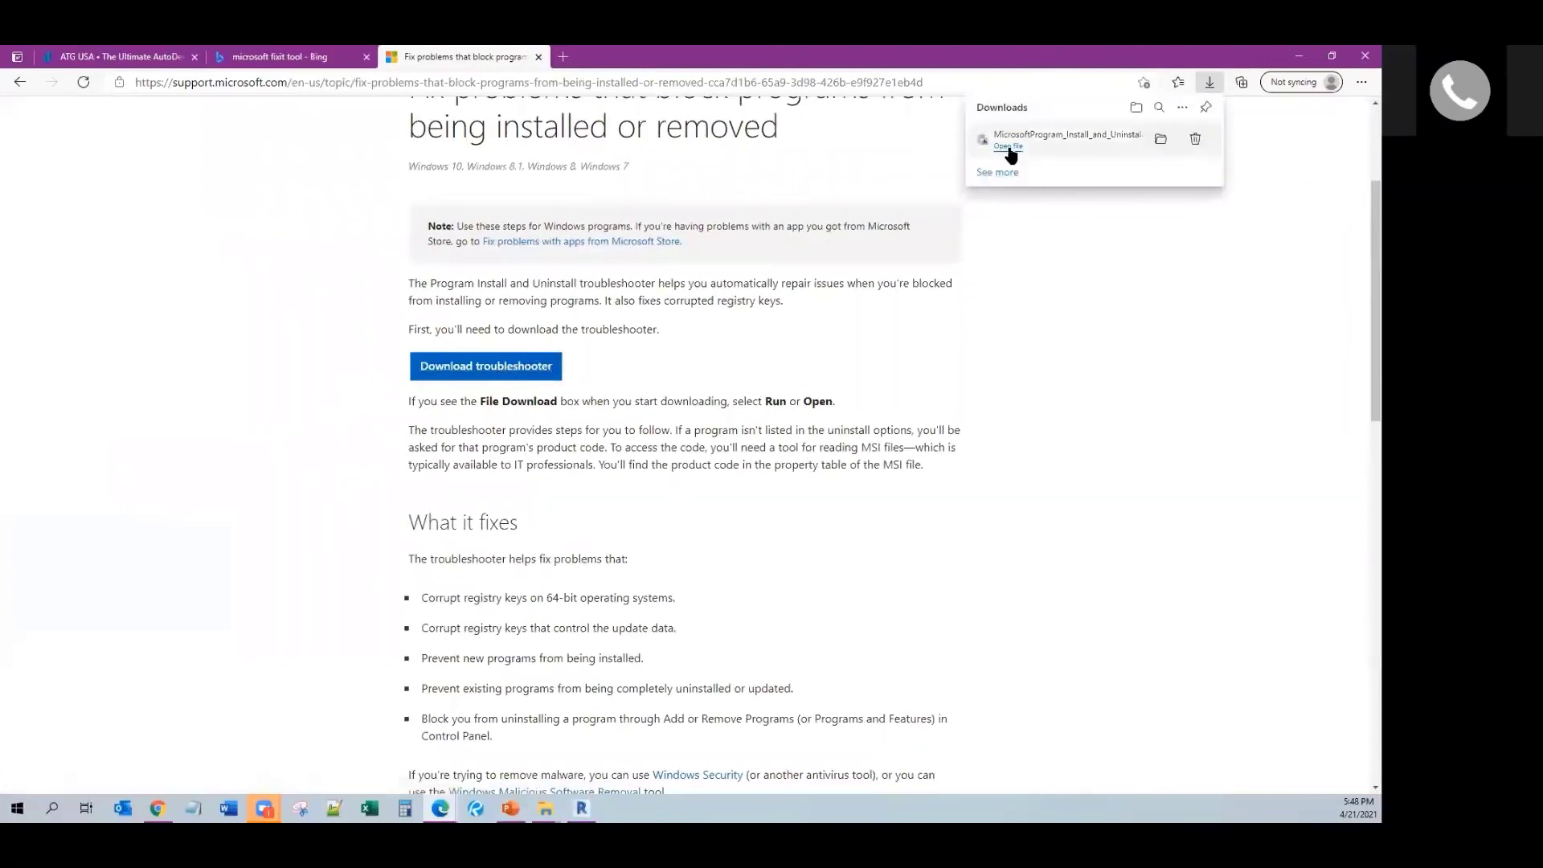
pyautogui.click(1008, 147)
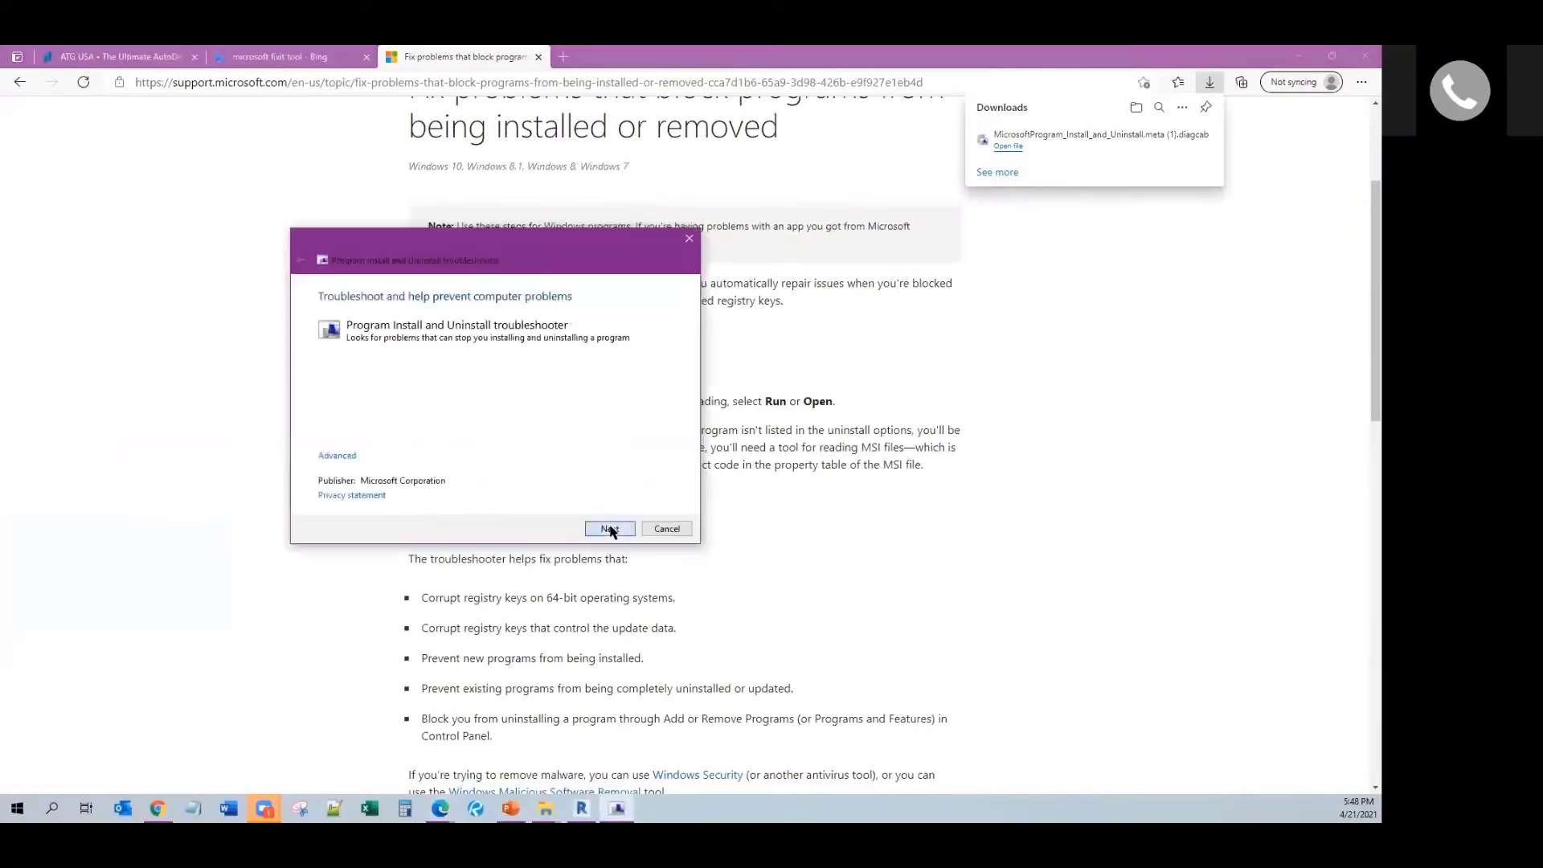
pyautogui.click(611, 528)
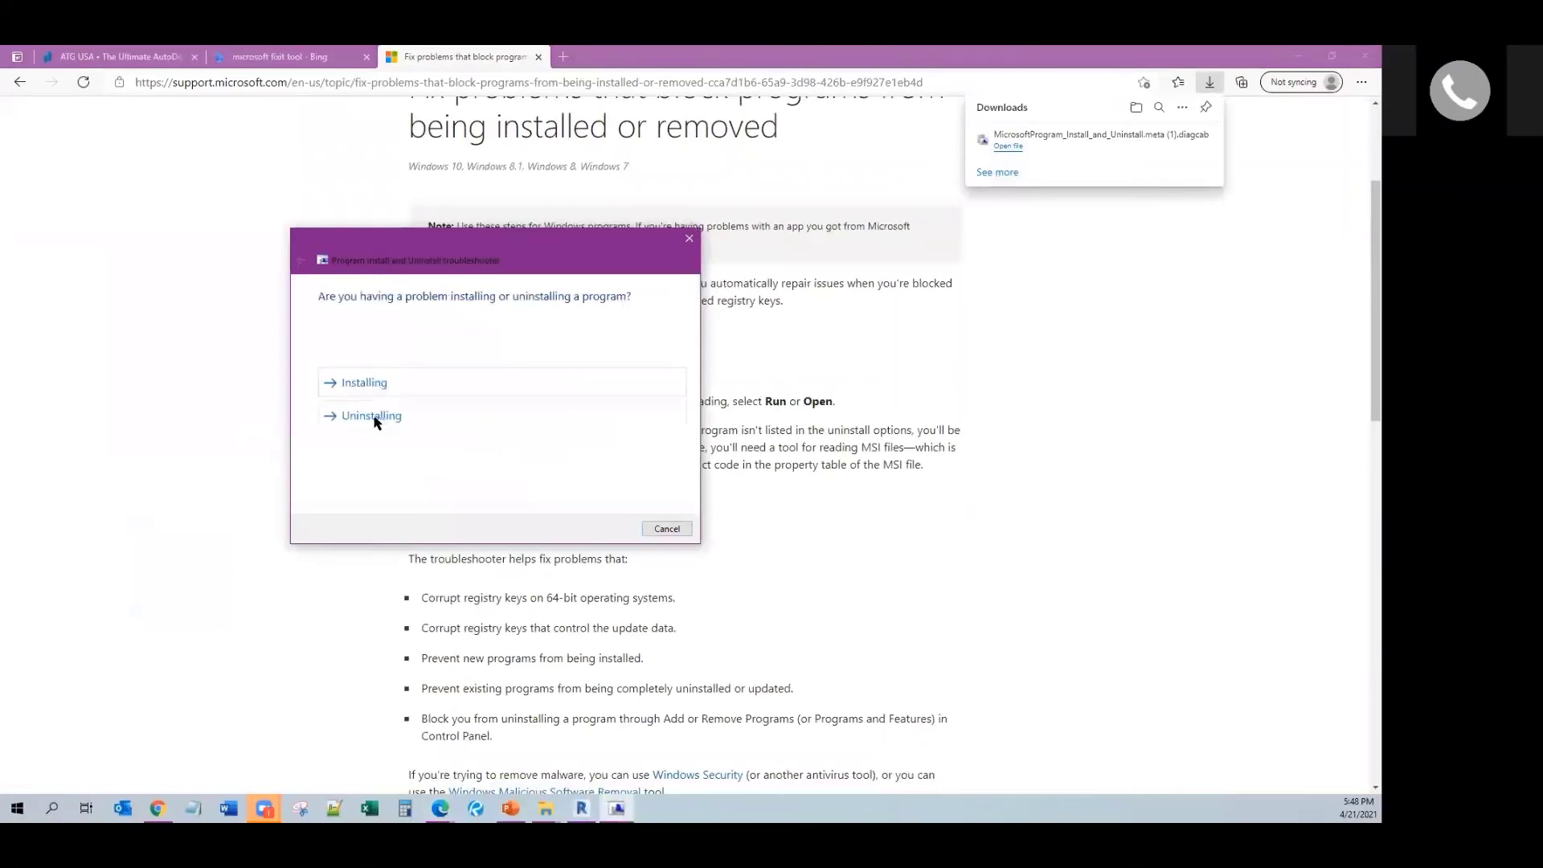
pyautogui.click(373, 416)
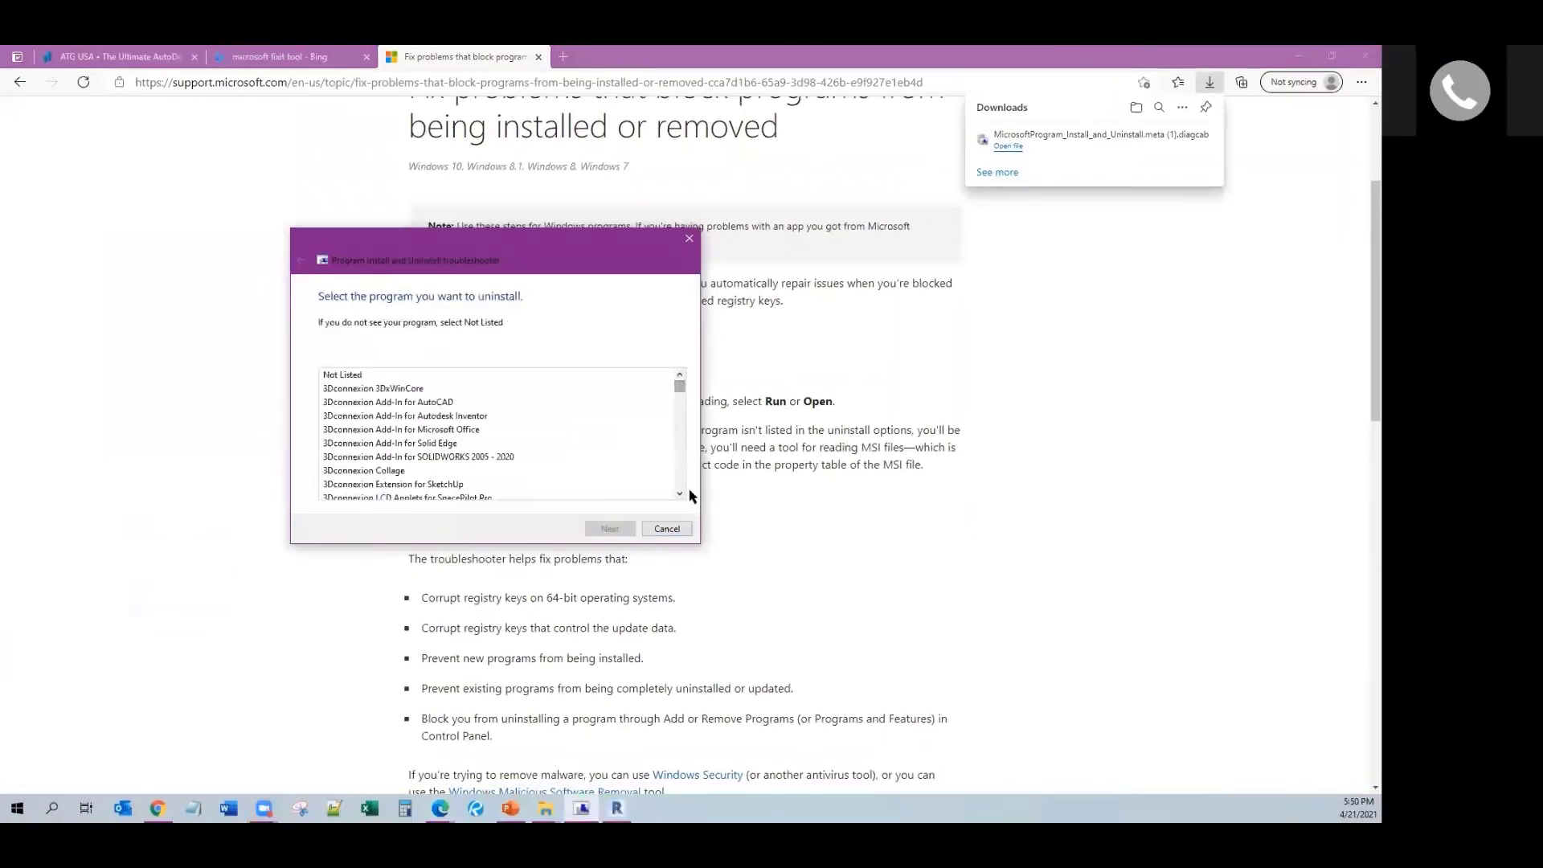
# - Remove Autodesk AutoCAD Map 3D 2018 - English with the troubleshooter, then close it
pyautogui.moveTo(679, 495); pyautogui.dragTo(679, 497)
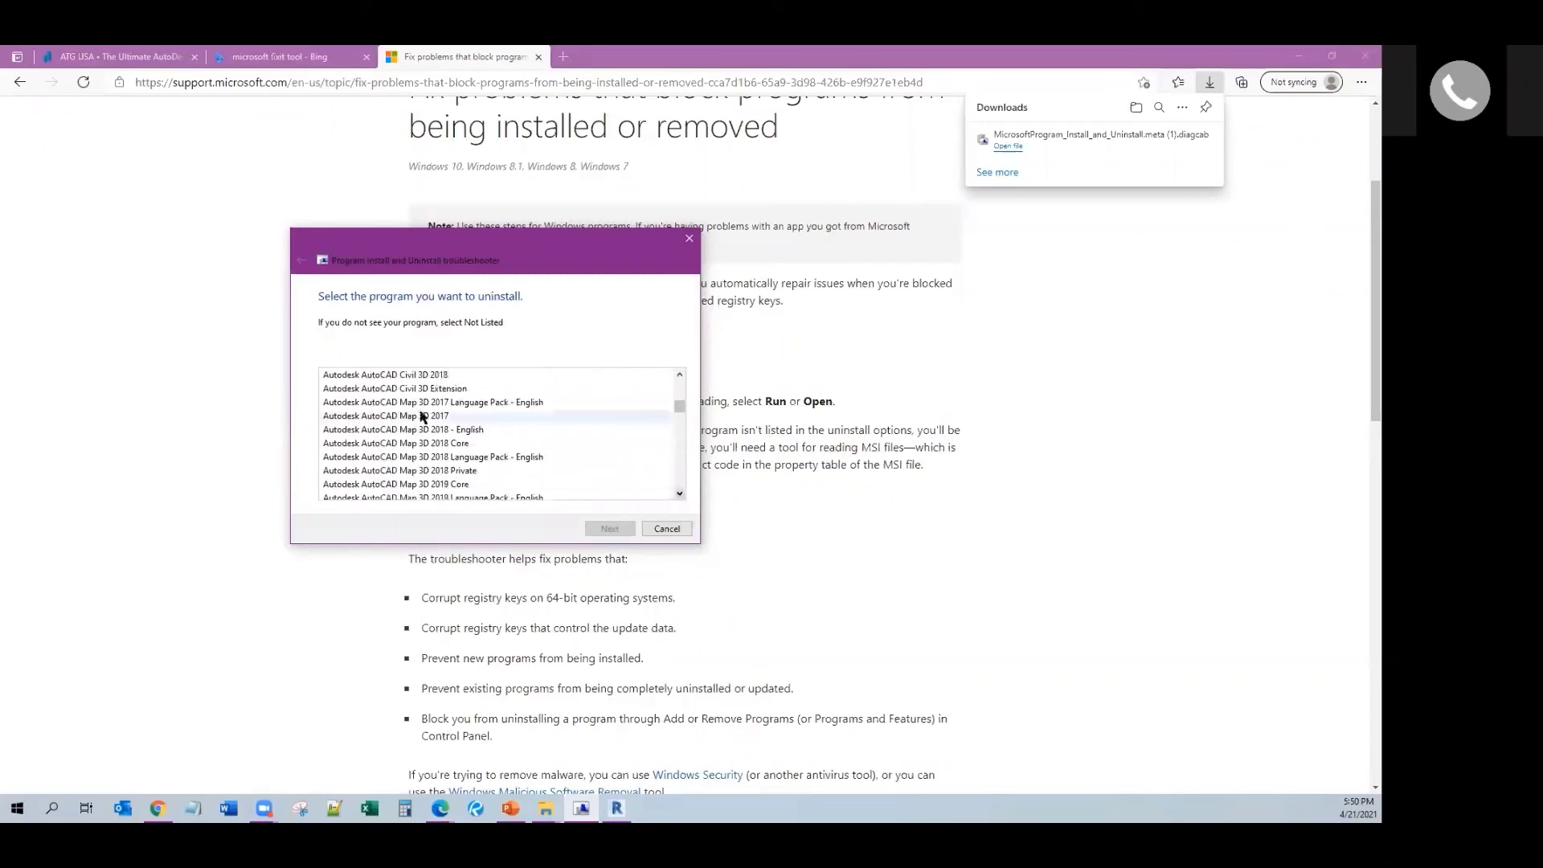
pyautogui.click(449, 427)
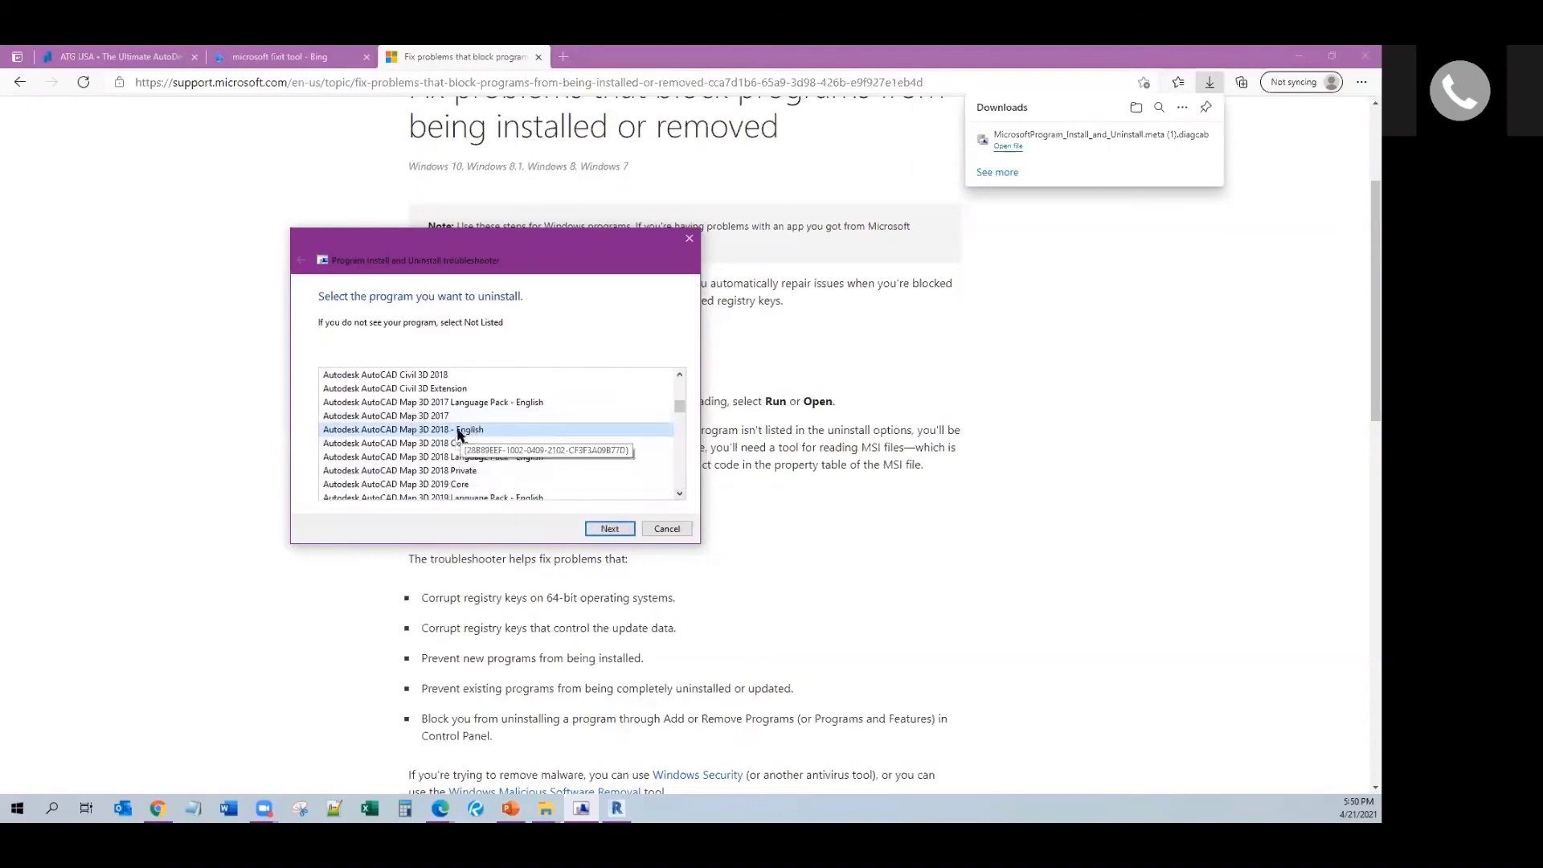
pyautogui.click(610, 529)
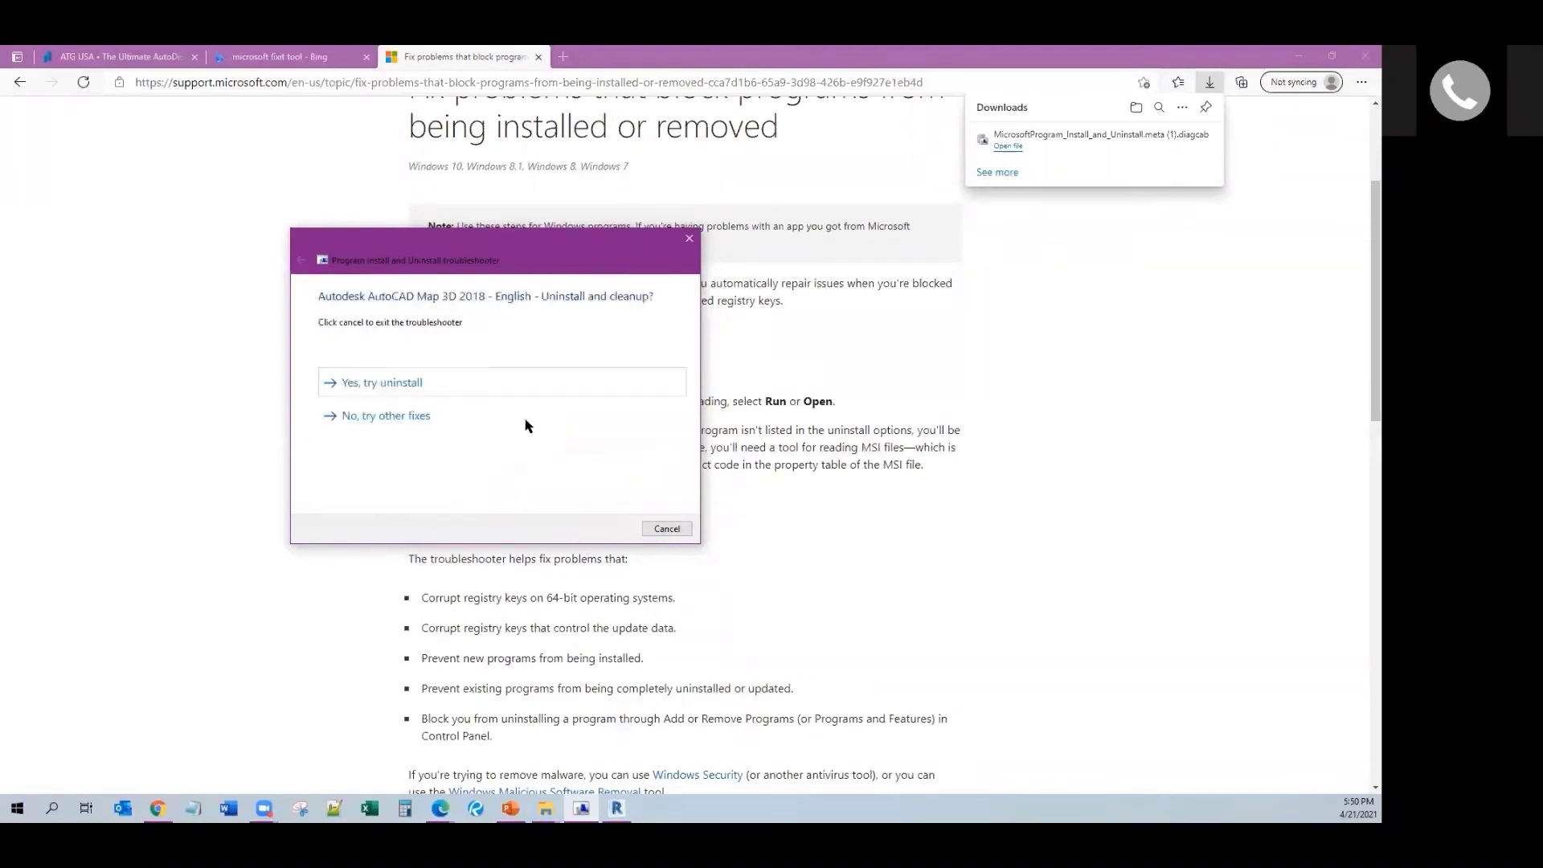
pyautogui.click(381, 385)
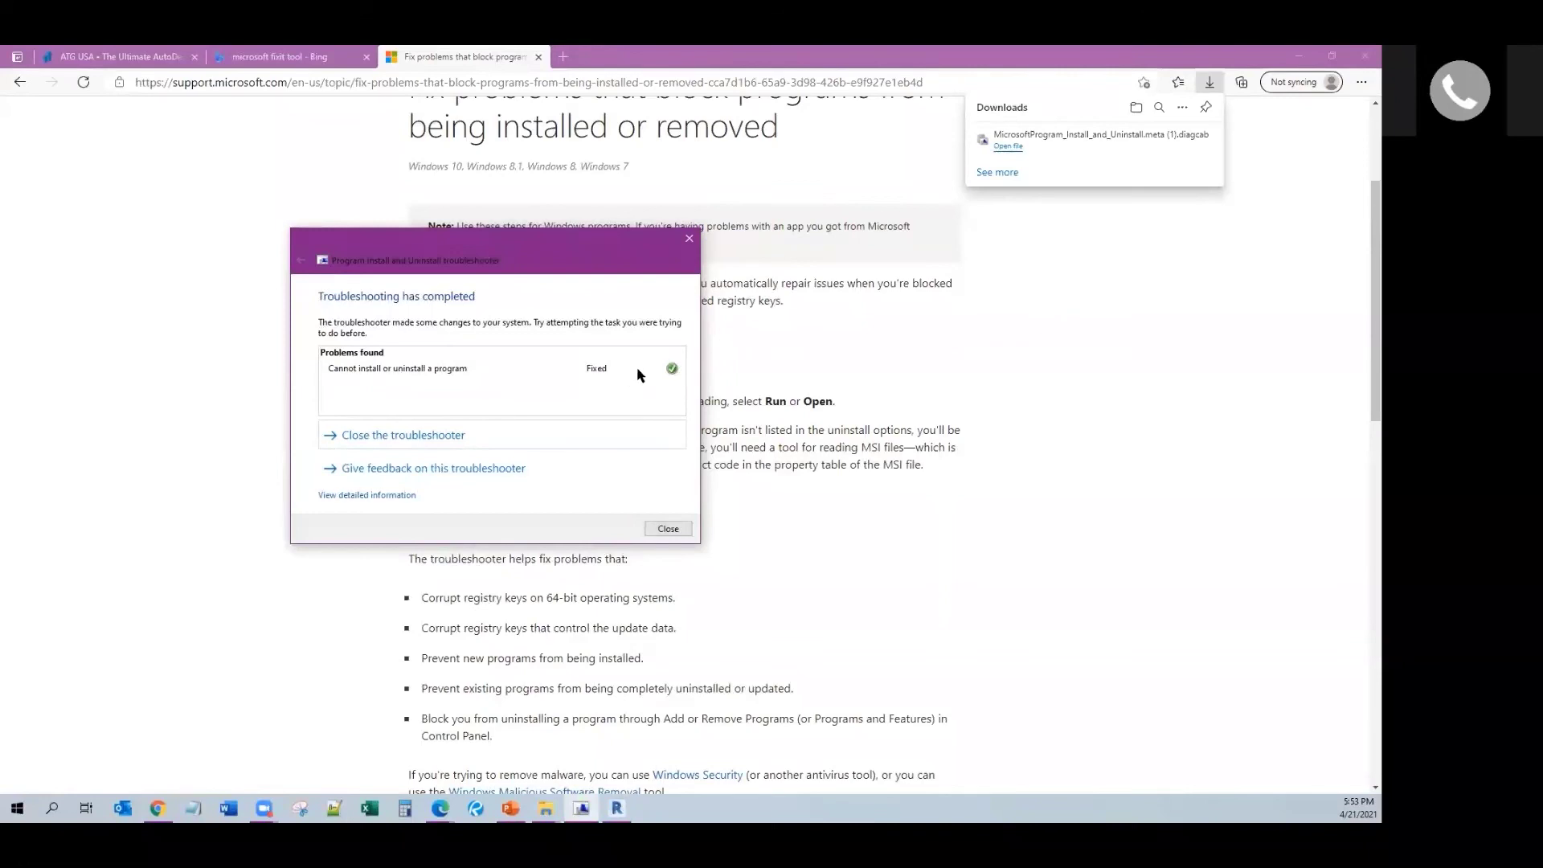
pyautogui.click(431, 433)
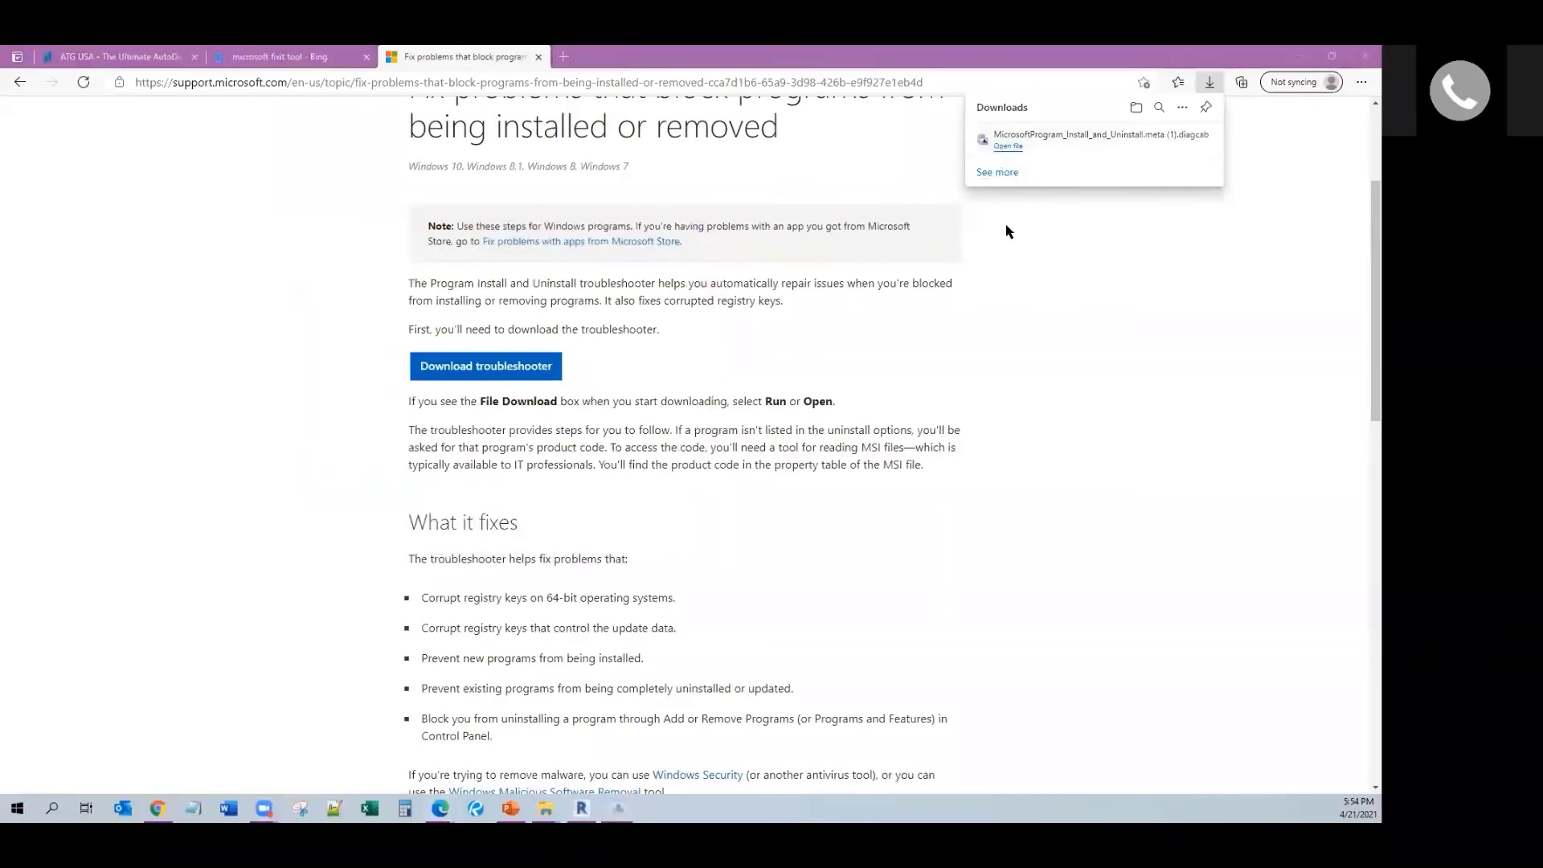
# - Rerun the troubleshooter choosing Uninstalling, then exit the demo video back to Video folders
pyautogui.click(773, 511)
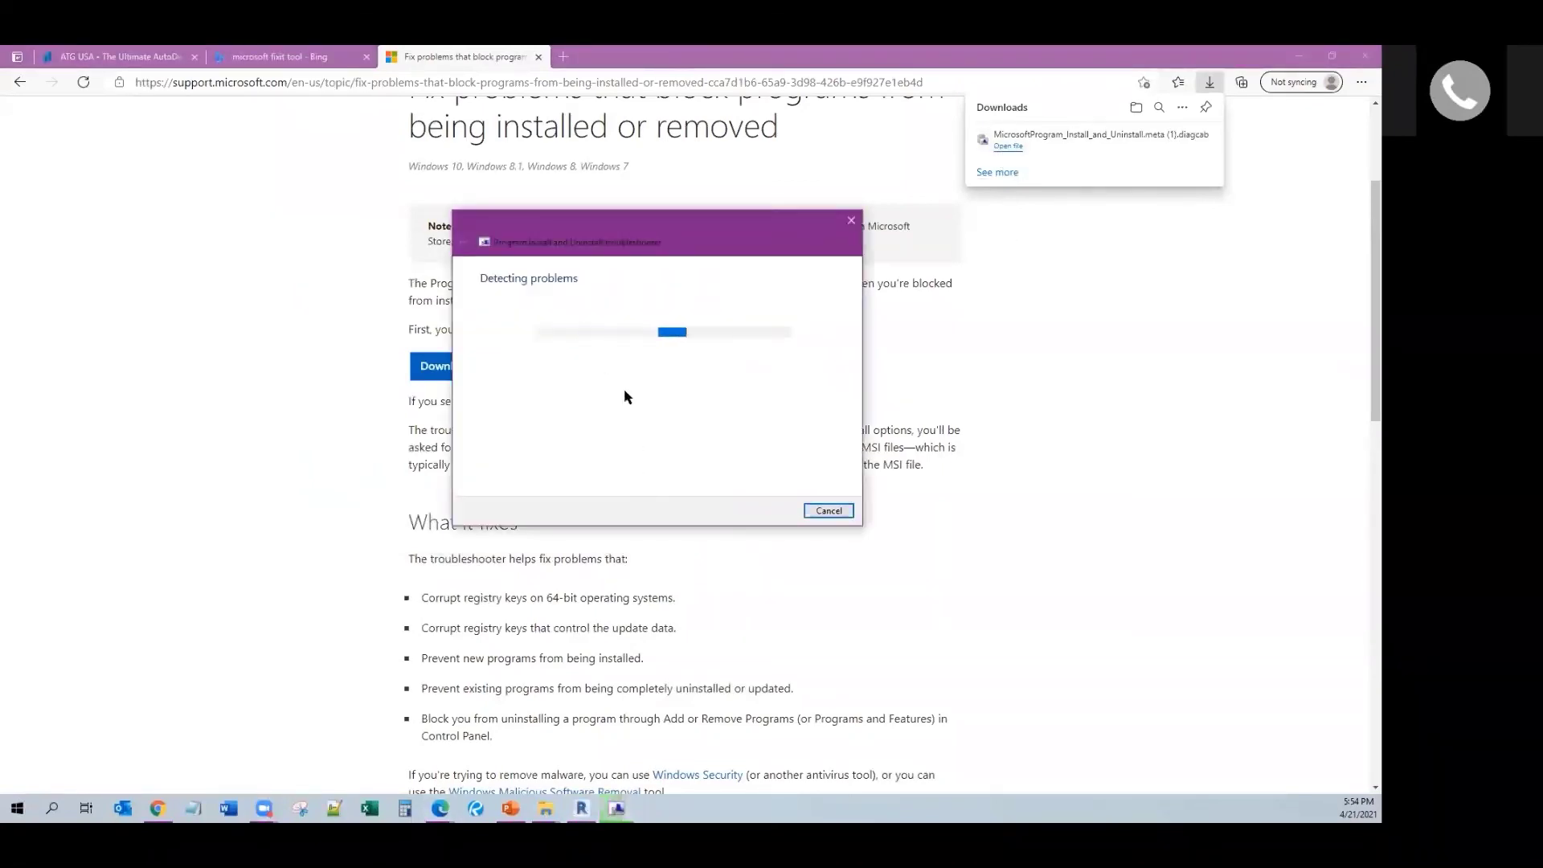
pyautogui.click(578, 402)
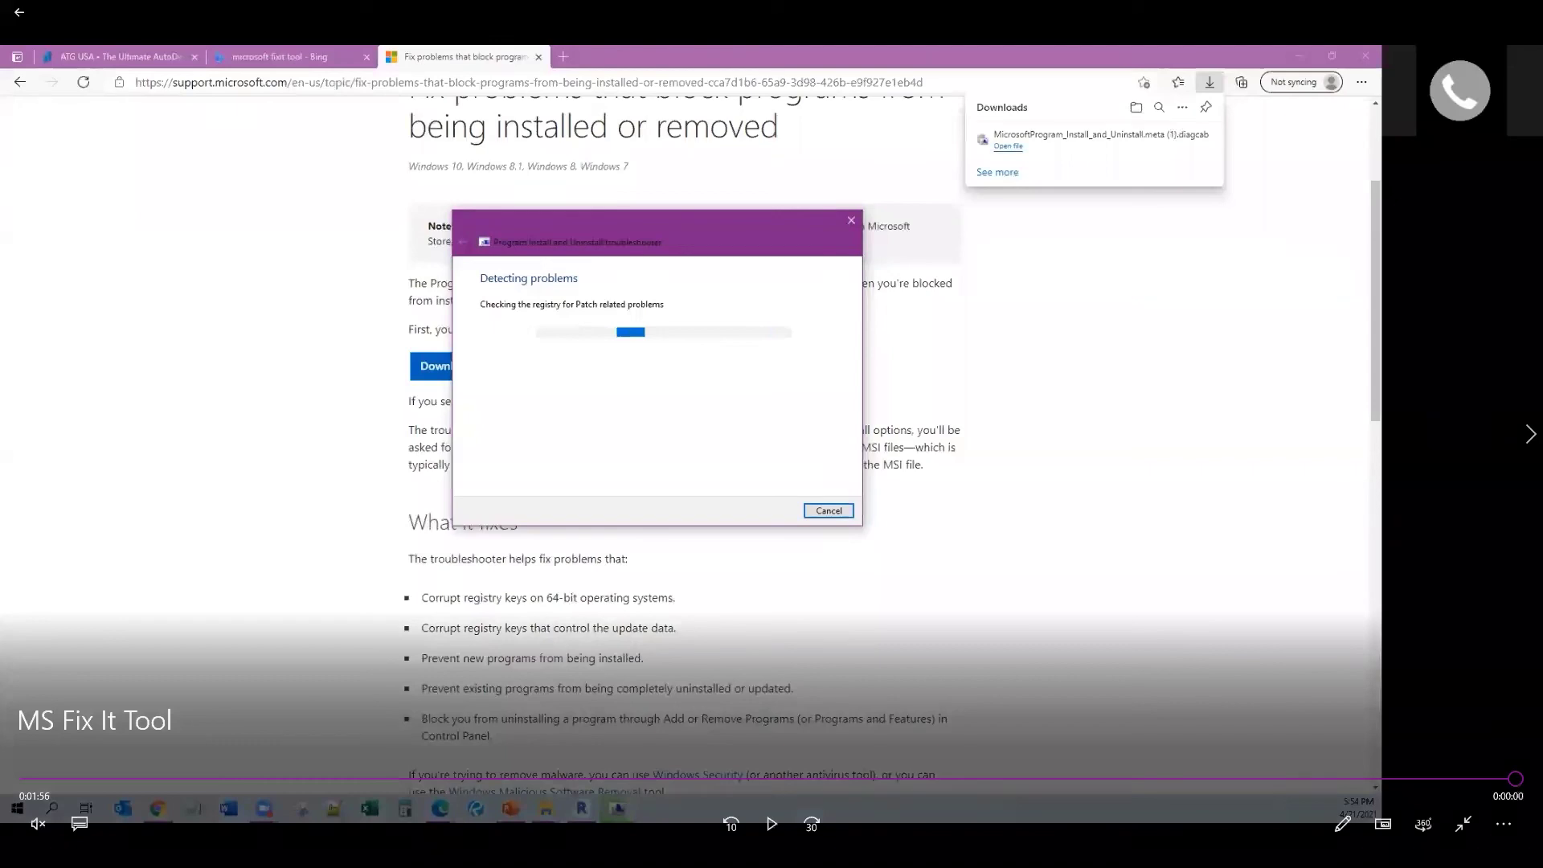
pyautogui.click(1463, 824)
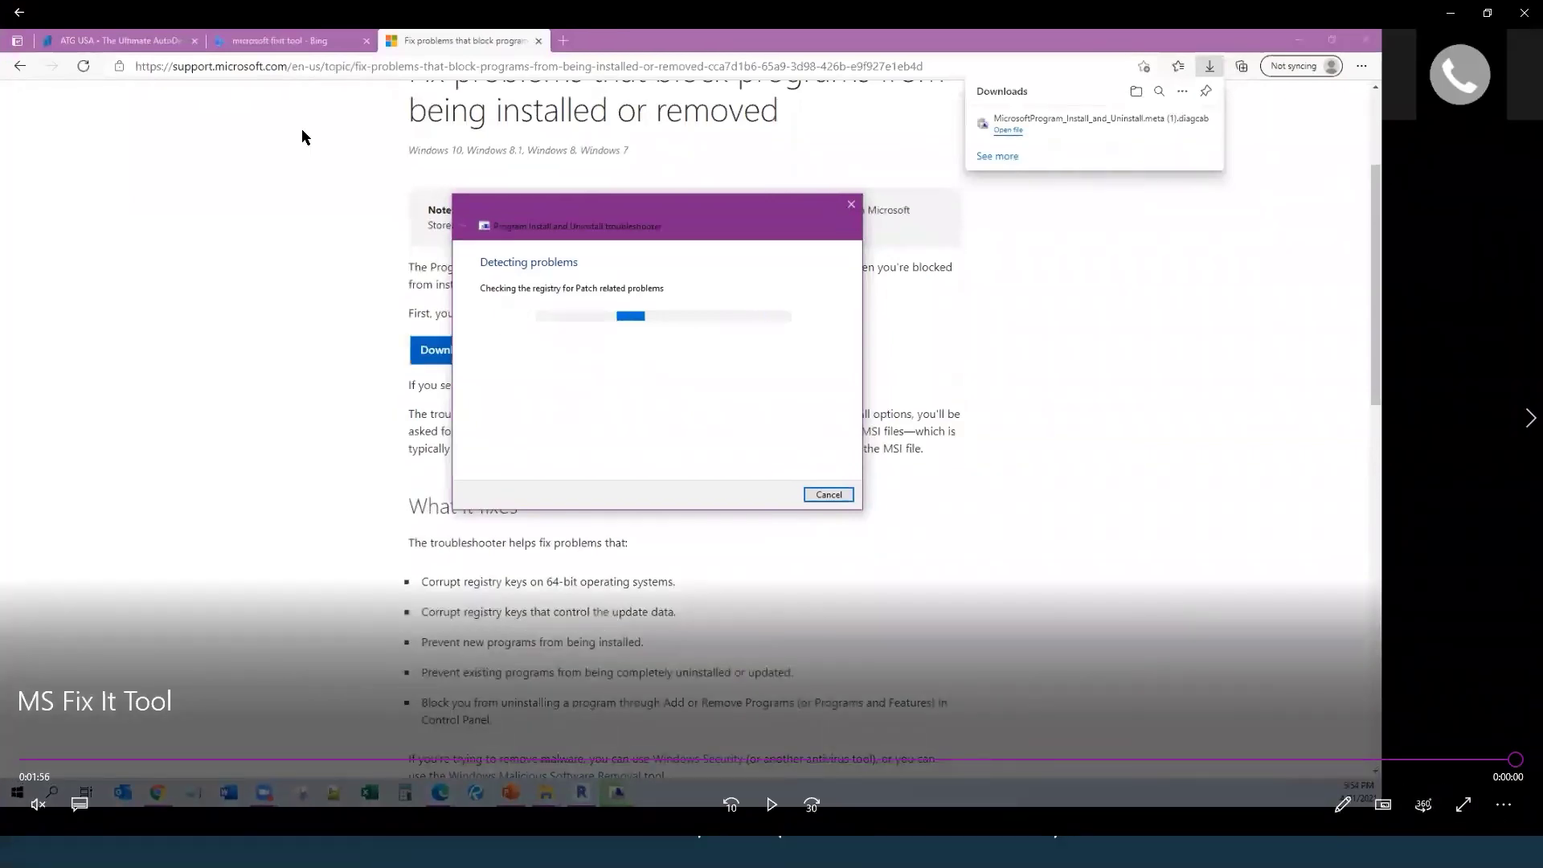
pyautogui.click(19, 12)
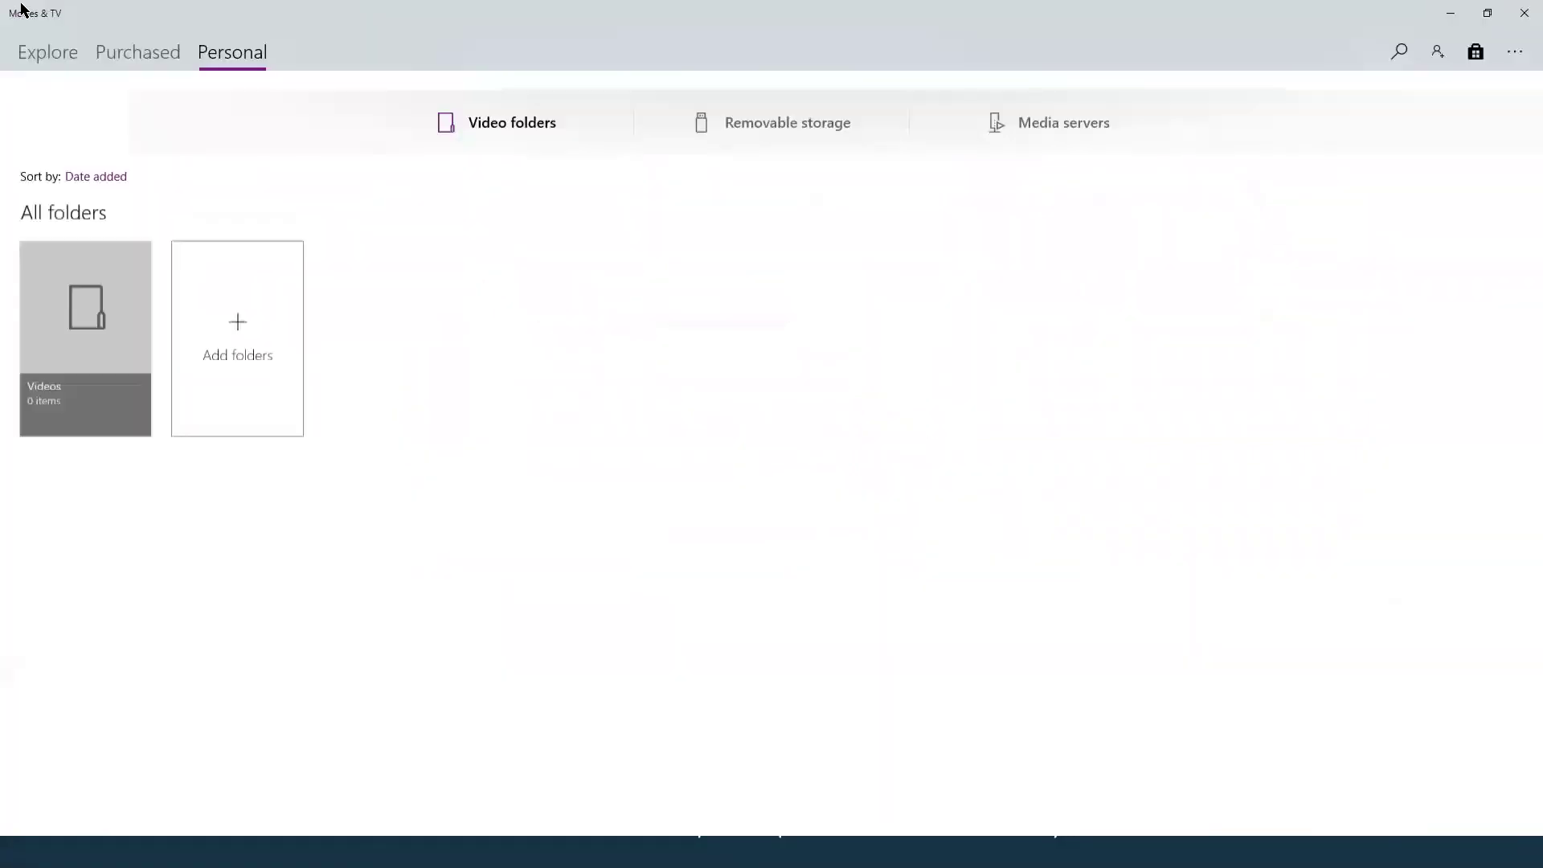
# - Close Movies & TV and advance the presentation to the Final Steps slide
pyautogui.click(1521, 8)
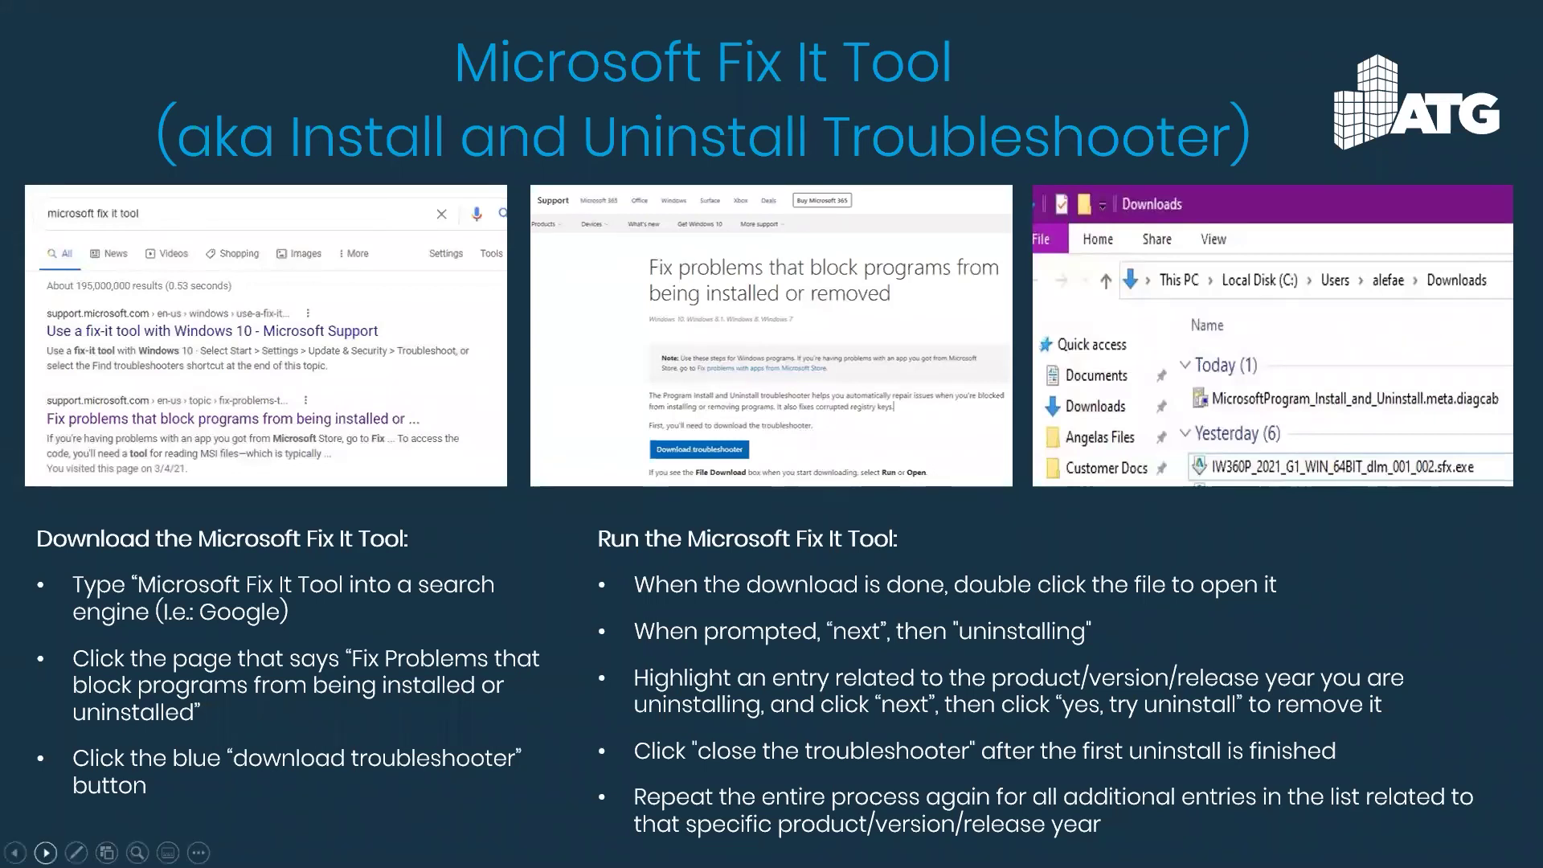
pyautogui.press('Right')
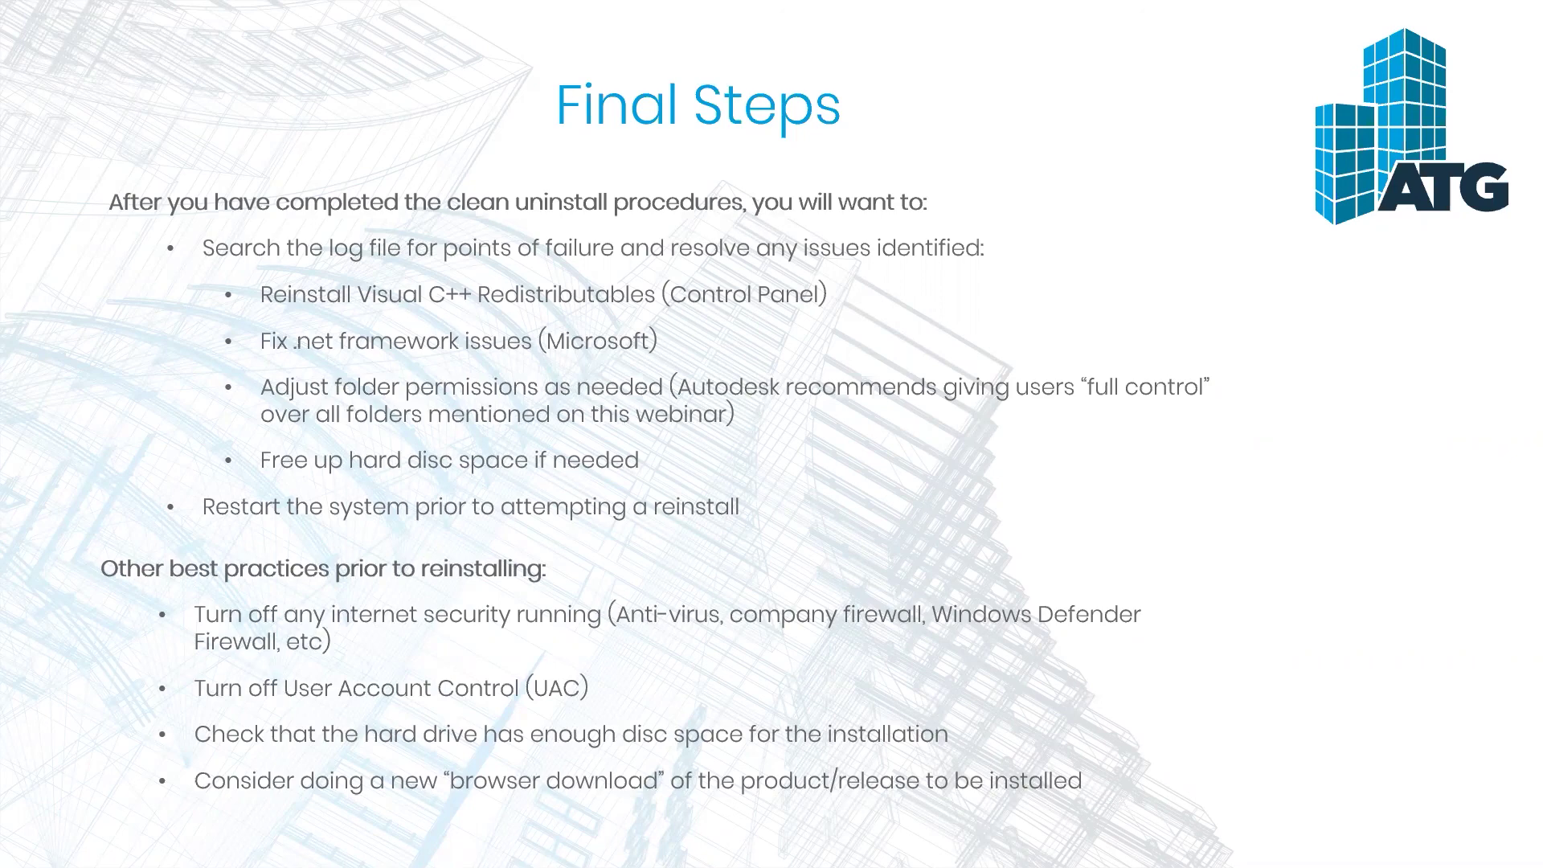
pyautogui.hotkey('alt', 'Tab')
# - Maximize Apps & features and filter the installed apps list by 'visual'
pyautogui.click(1354, 94)
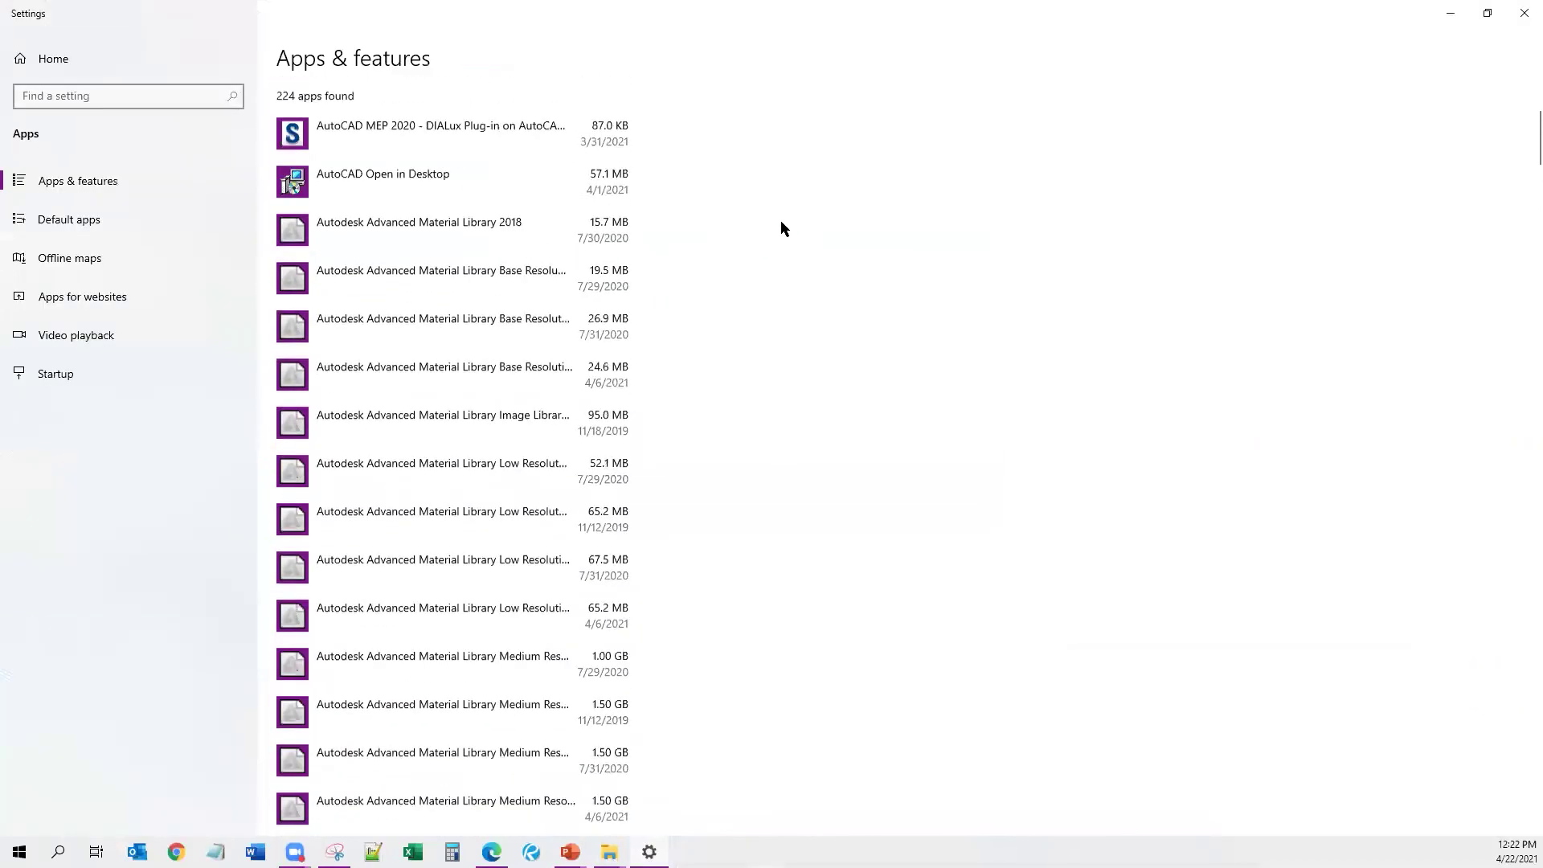
pyautogui.click(354, 357)
pyautogui.press('BackSpace')
pyautogui.press('BackSpace')
pyautogui.press('BackSpace')
pyautogui.press('BackSpace')
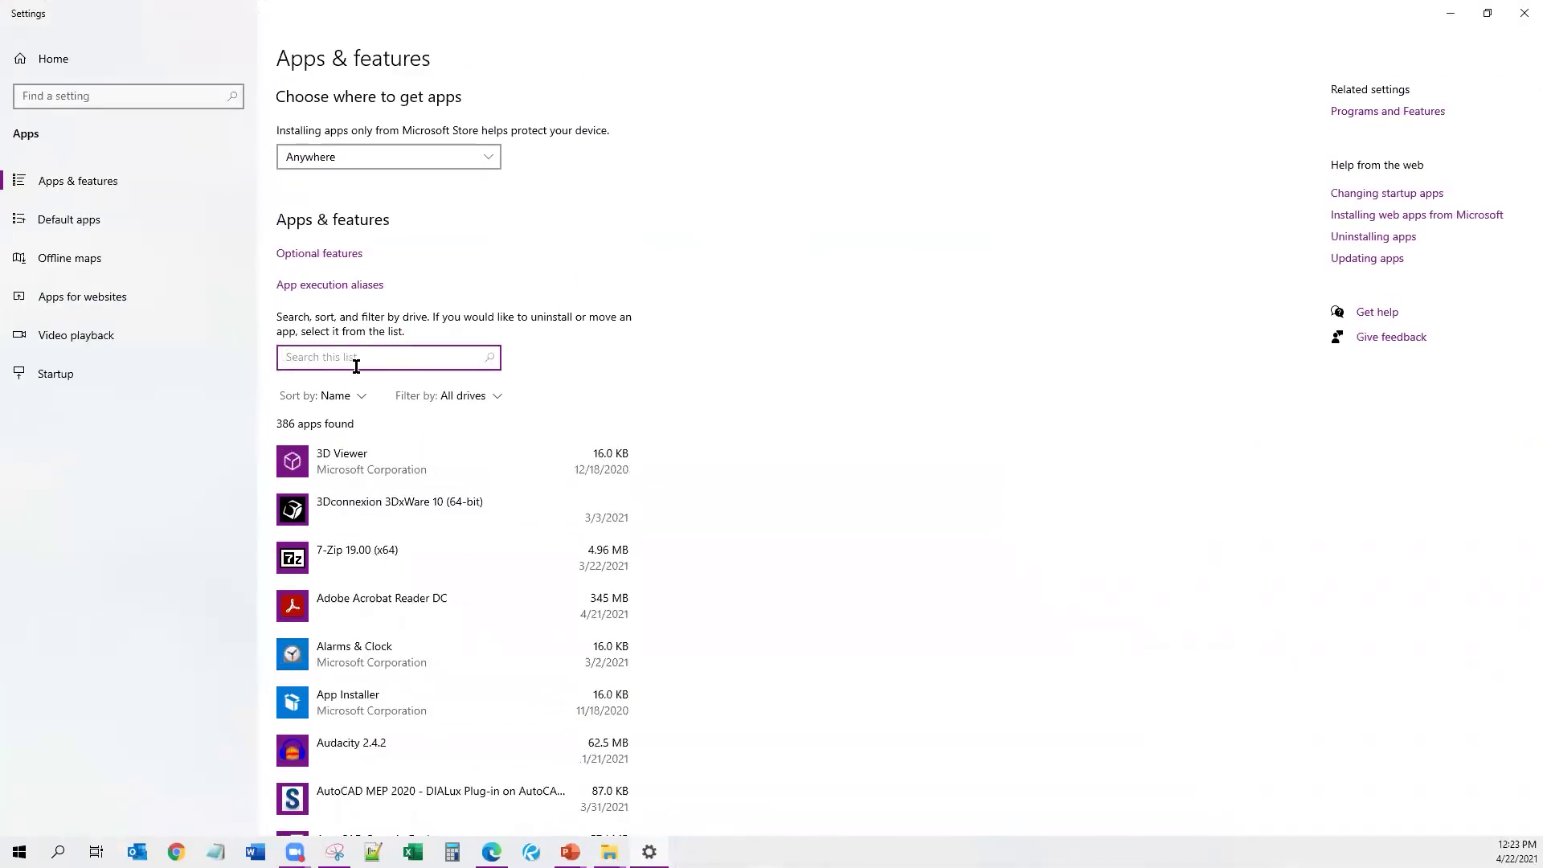
pyautogui.write('visual')
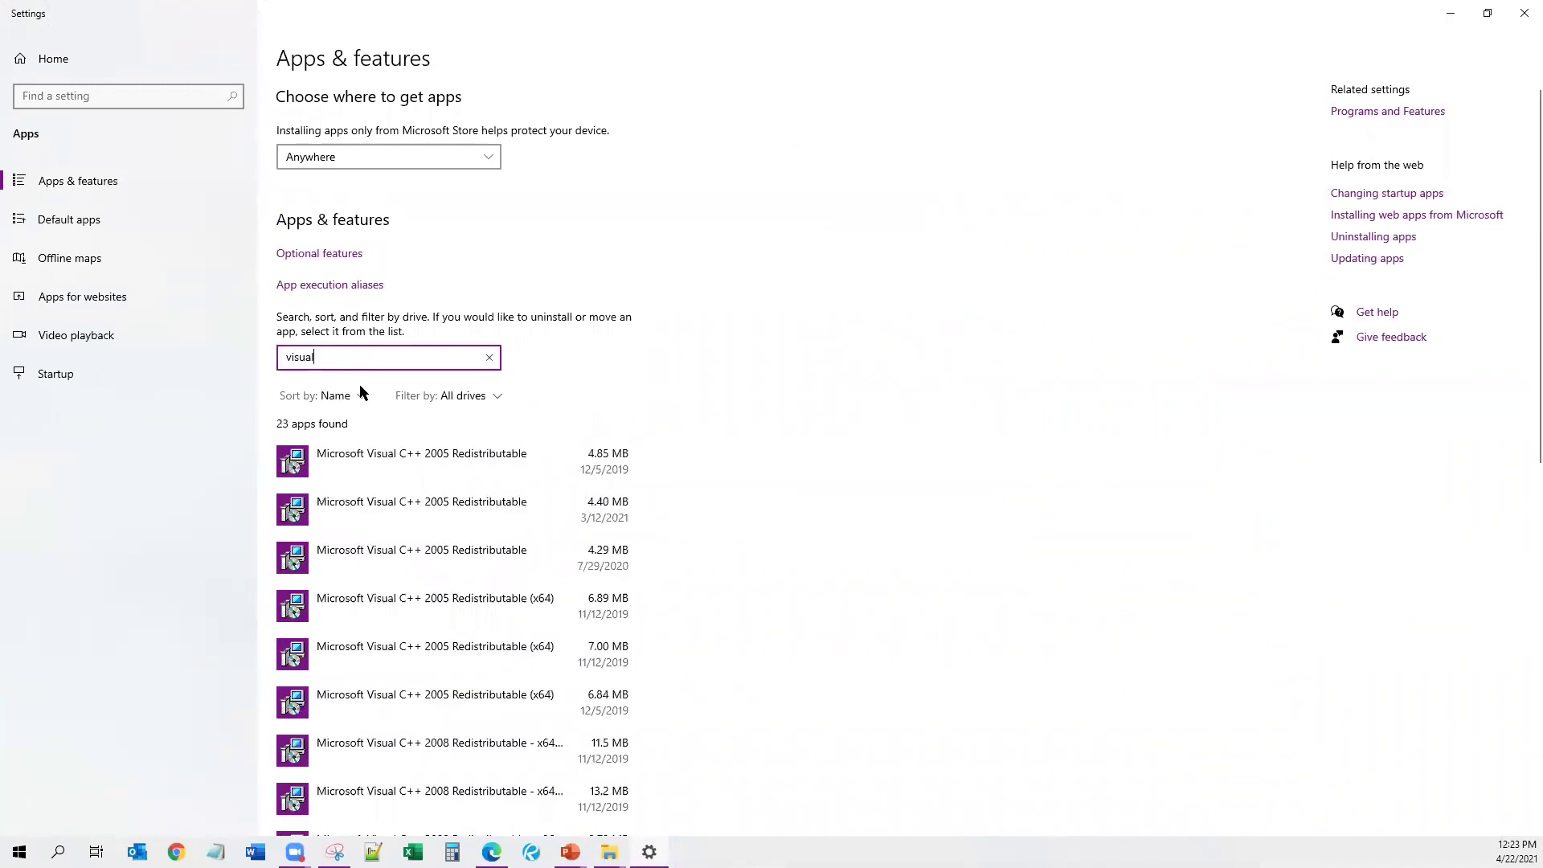
pyautogui.scroll(-3, 346, 358)
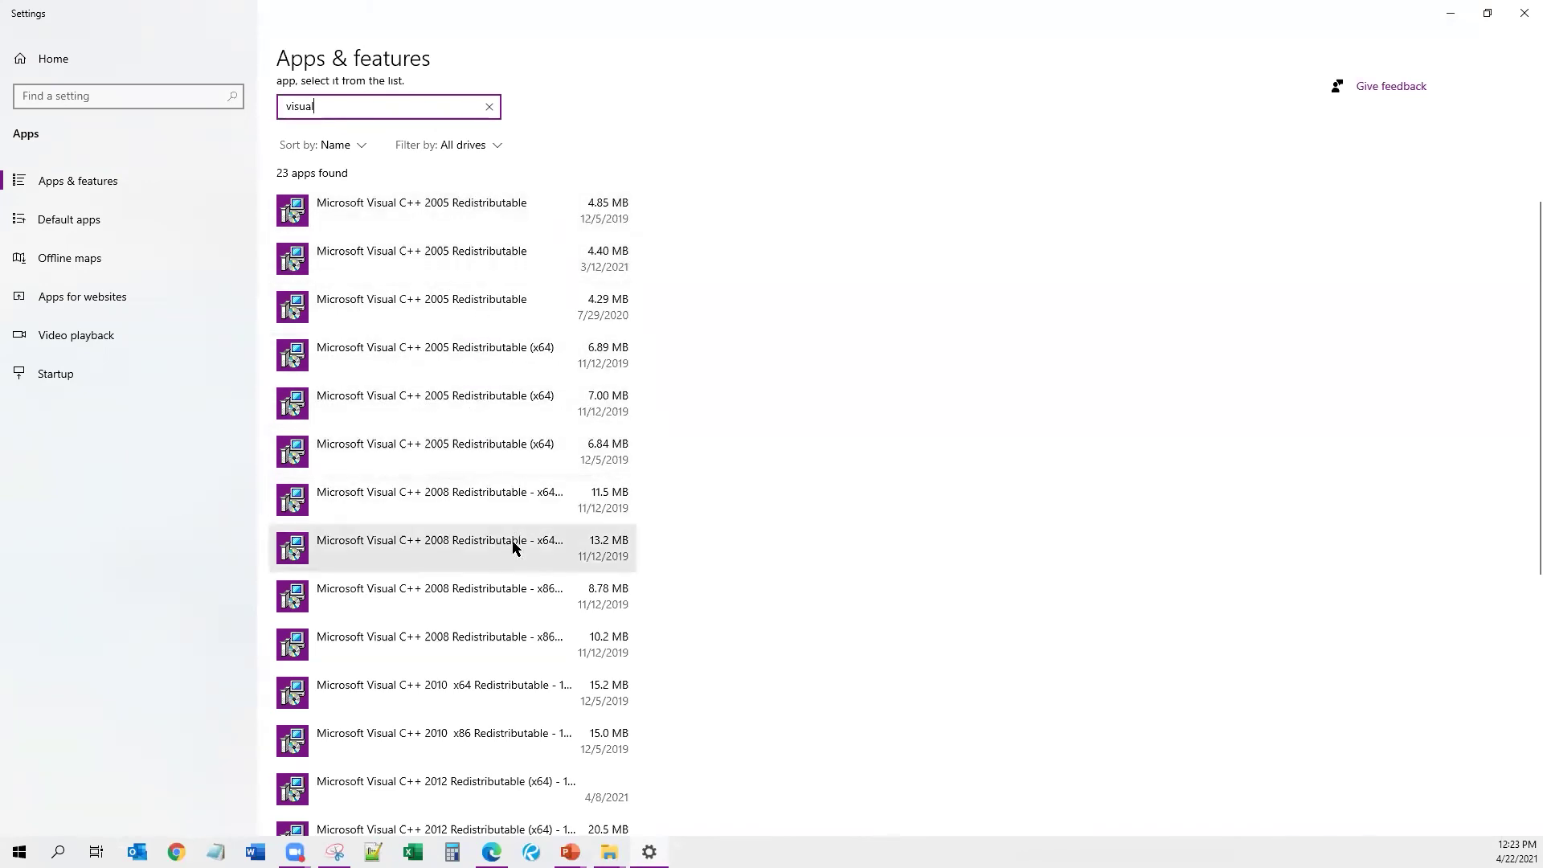
pyautogui.scroll(-5, 511, 546)
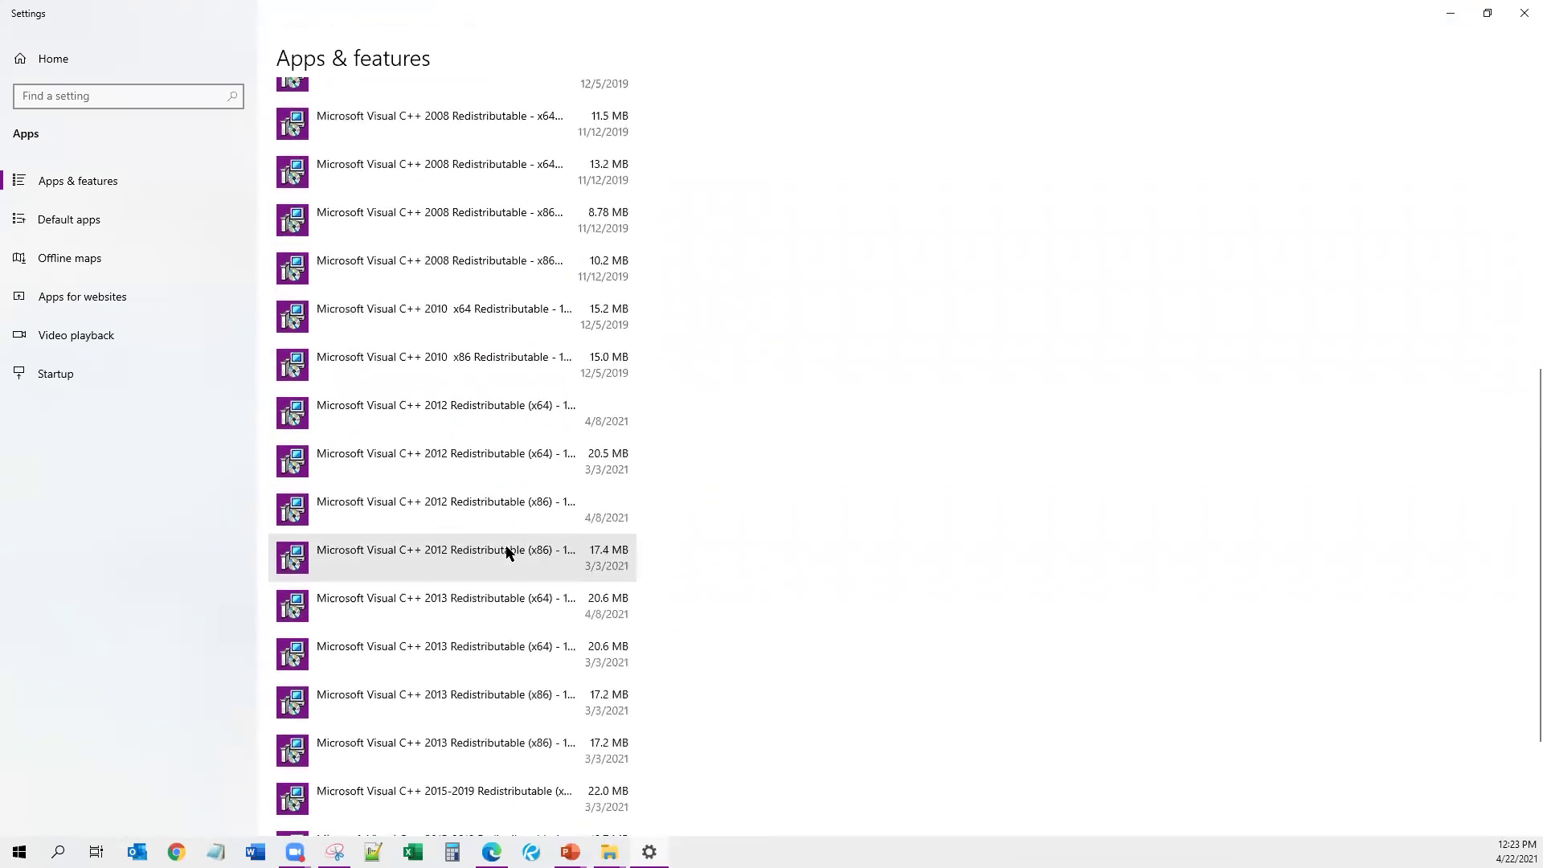
pyautogui.scroll(-3, 508, 548)
pyautogui.scroll(10, 532, 702)
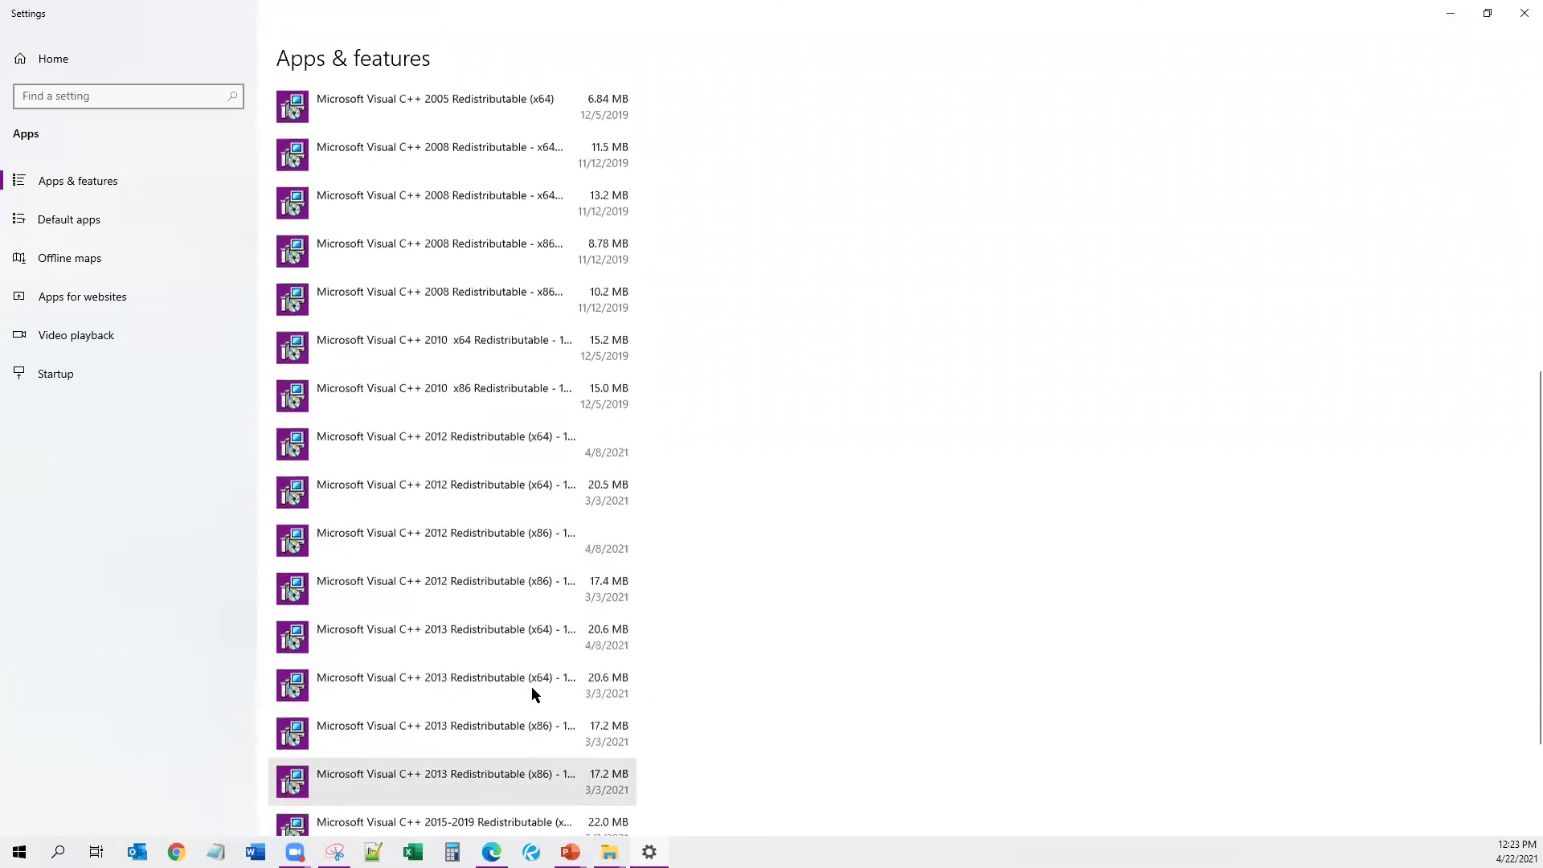
# - View the versions of the four Visual C++ 2005 Redistributable entries, then return to the Final Steps slide
pyautogui.click(478, 466)
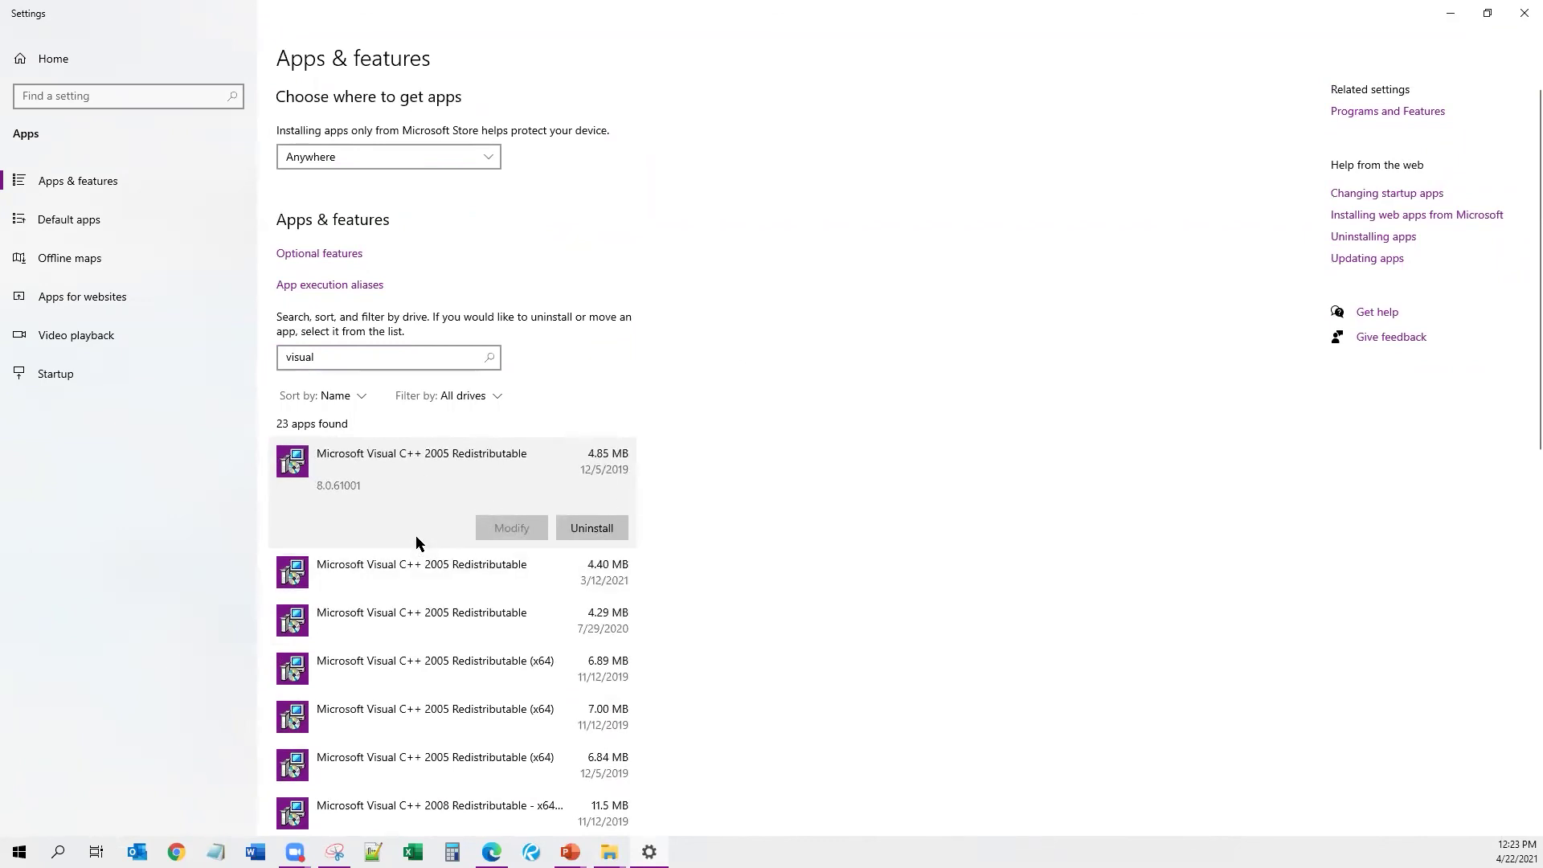
pyautogui.click(423, 572)
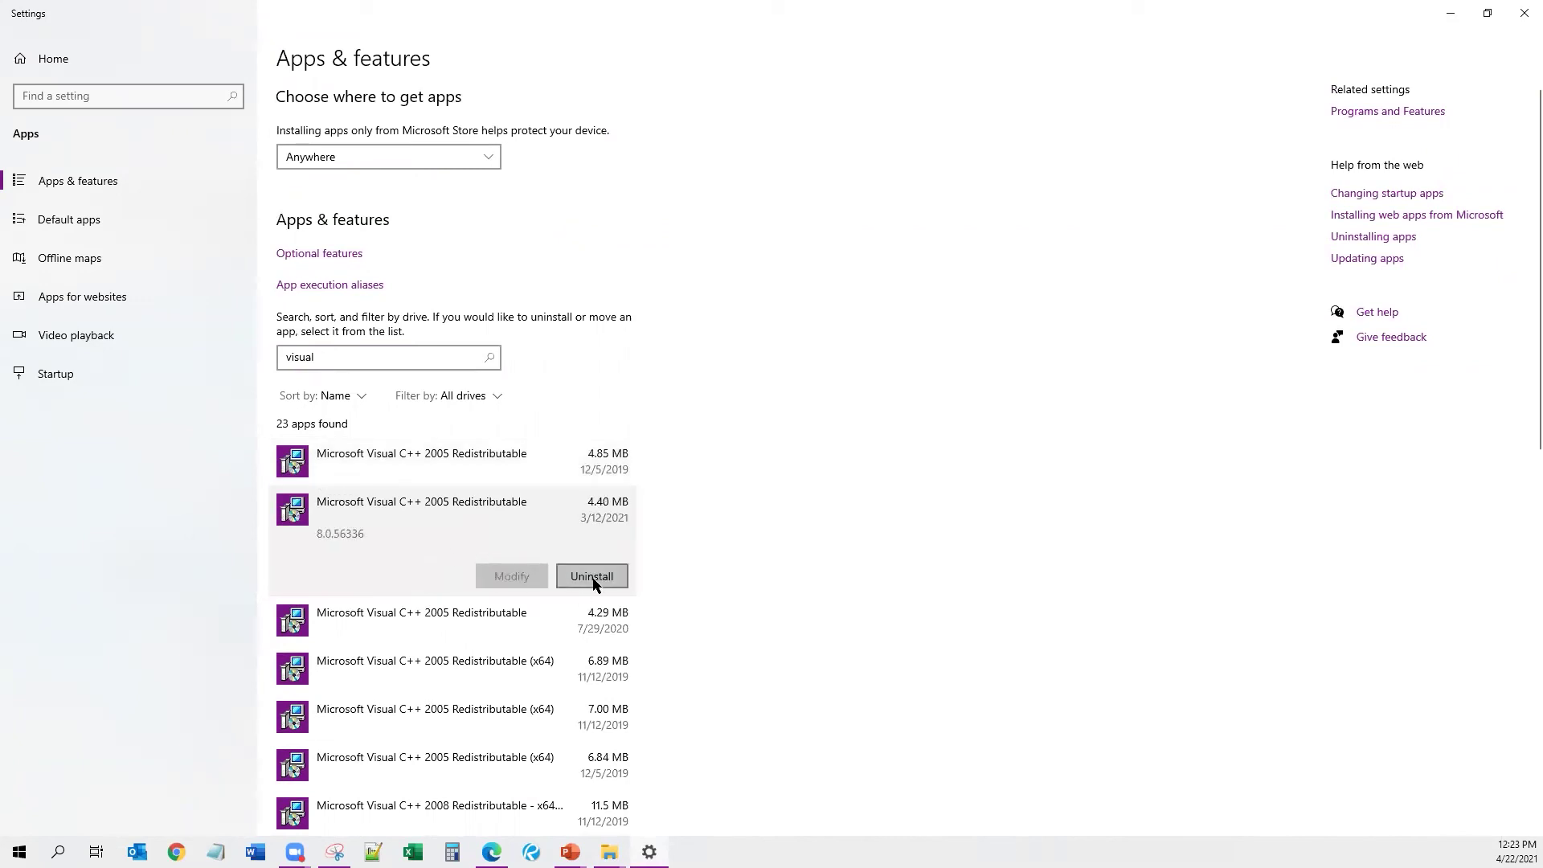
pyautogui.click(450, 615)
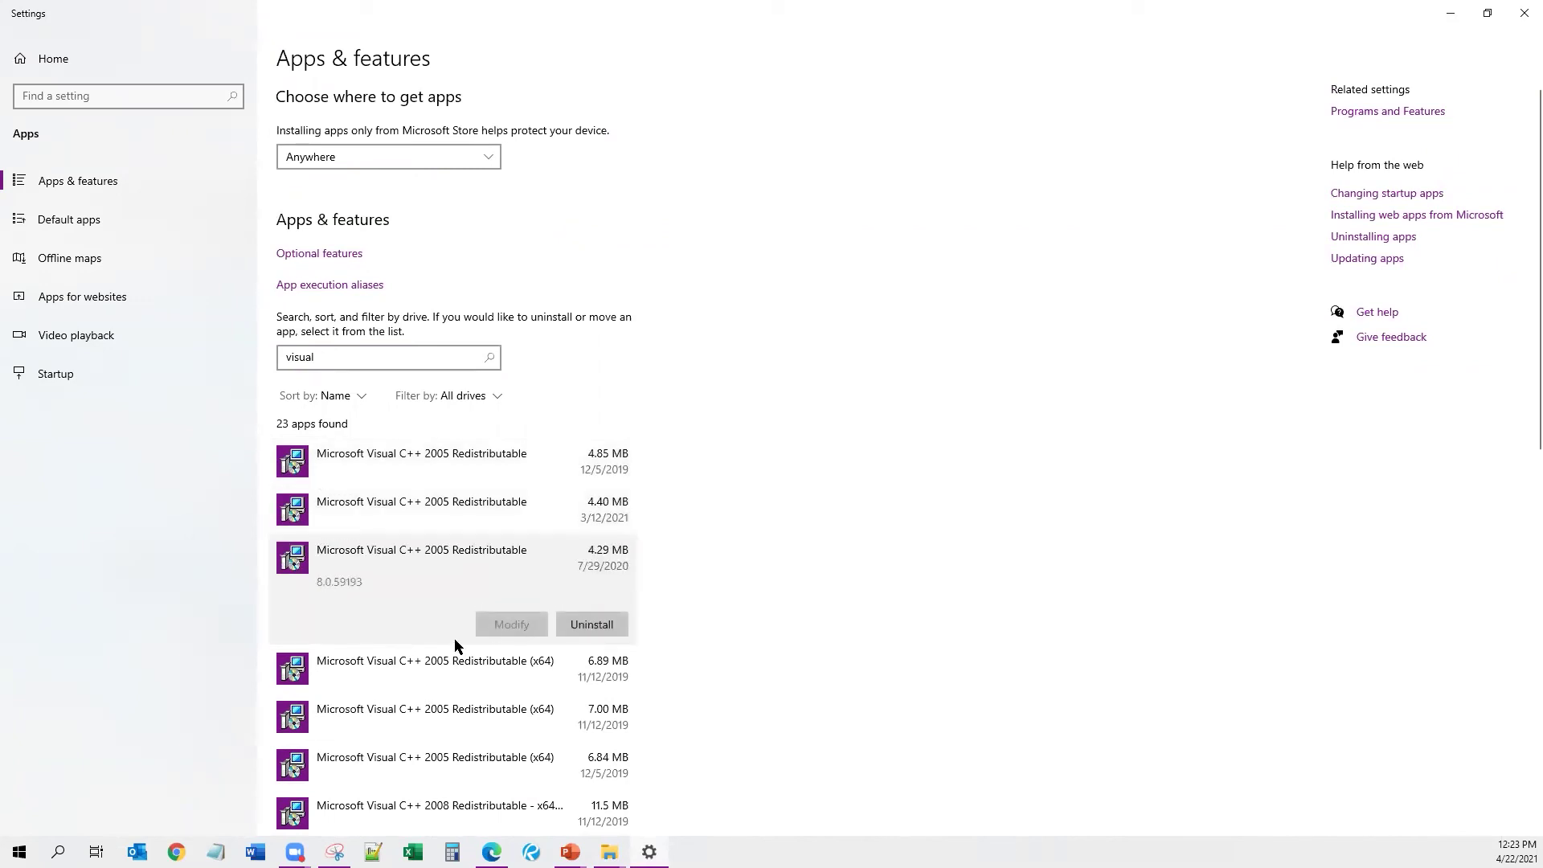
pyautogui.click(378, 704)
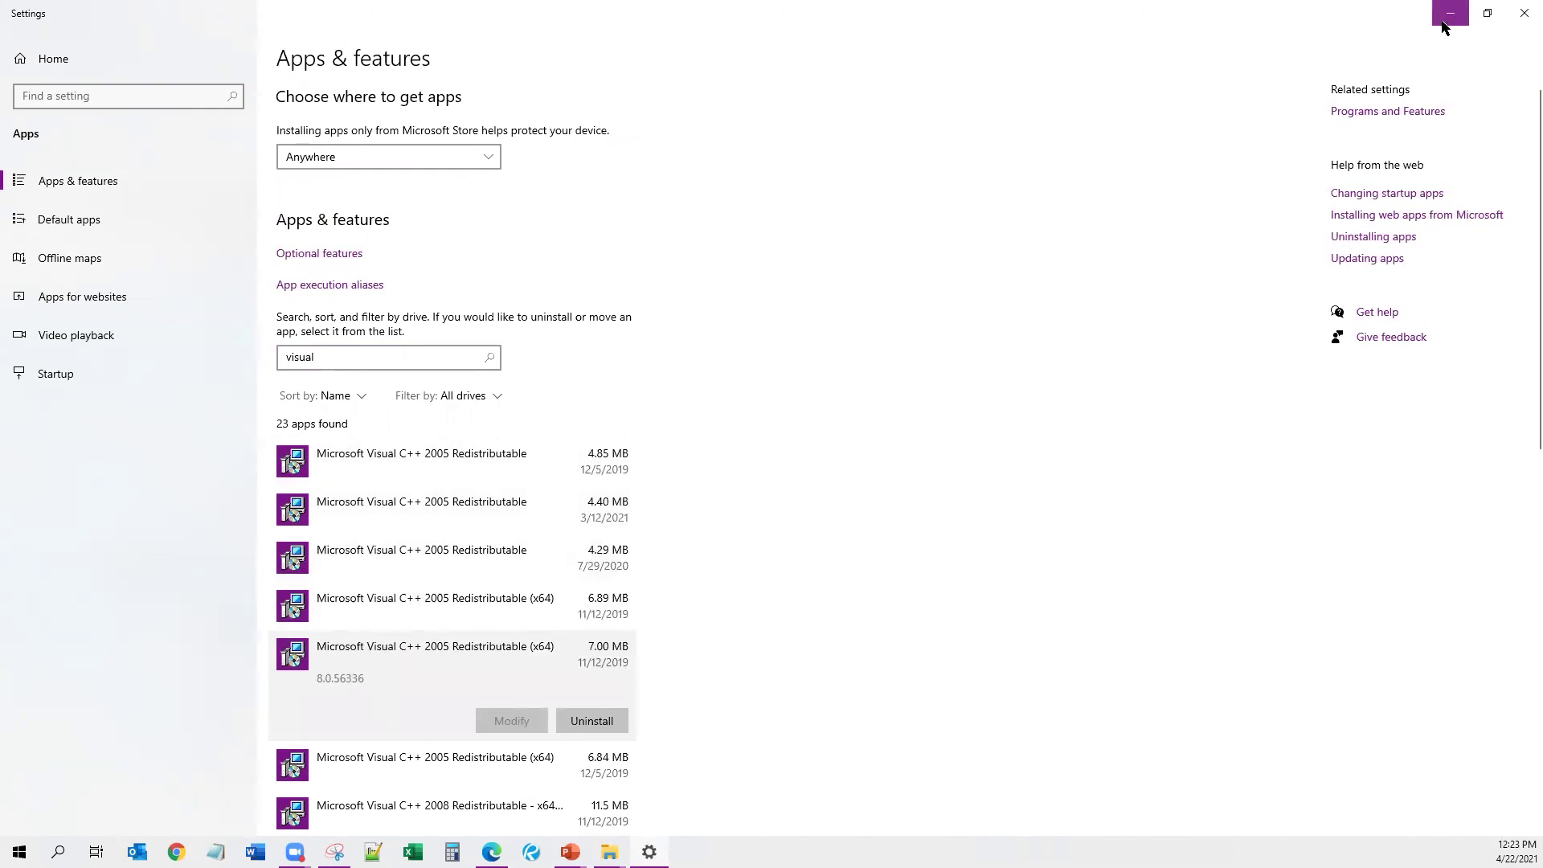
pyautogui.hotkey('alt', 'Tab')
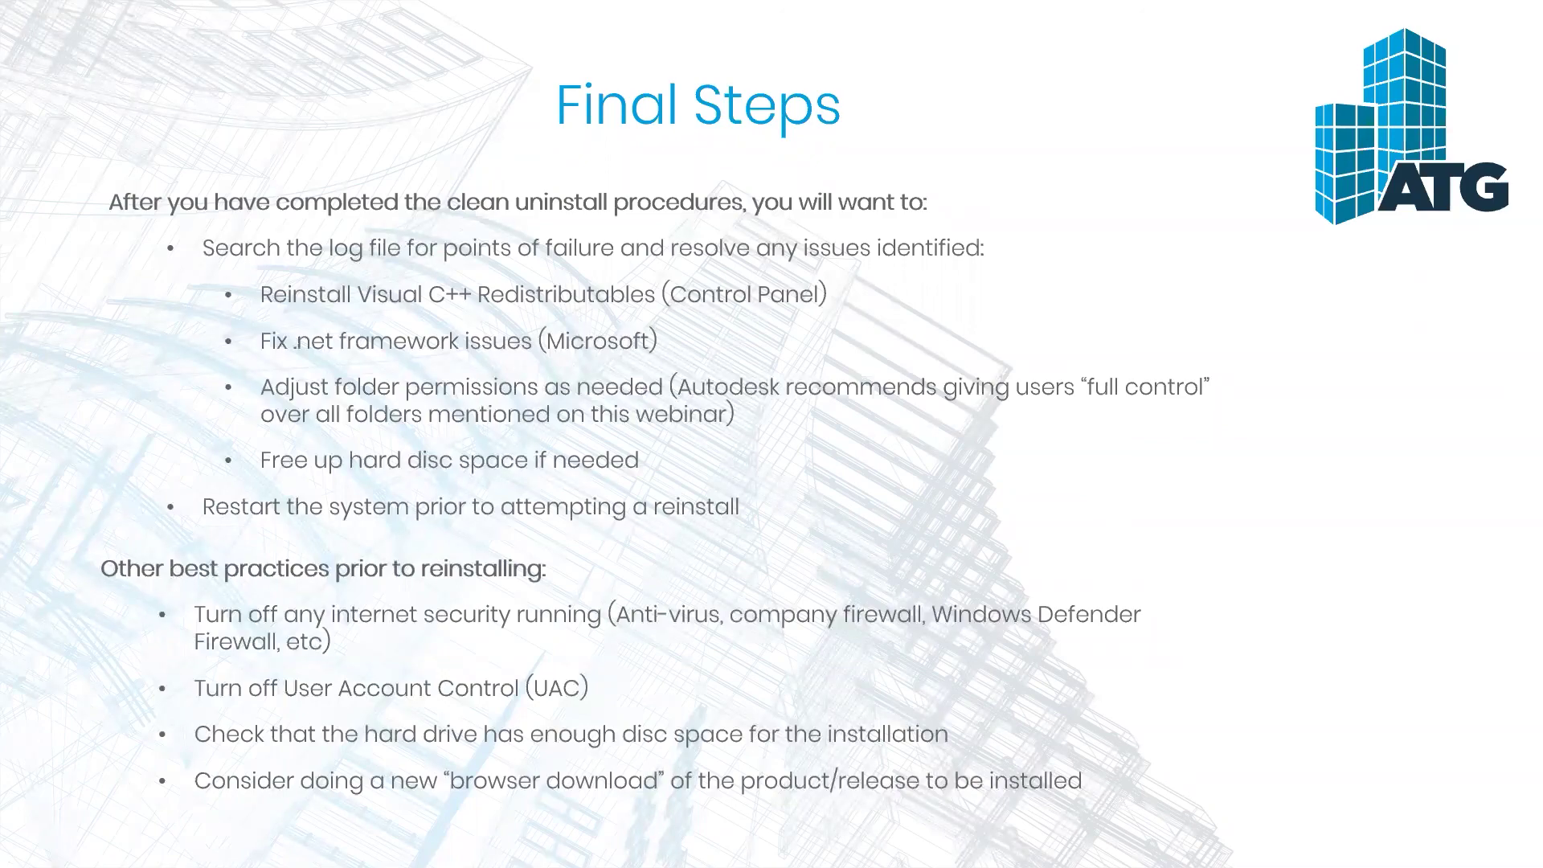
# - Search '.net framework repair tool' in a new Edge tab and download NetFxRepairTool.exe from Microsoft's Download Center
pyautogui.hotkey('alt', 'Tab')
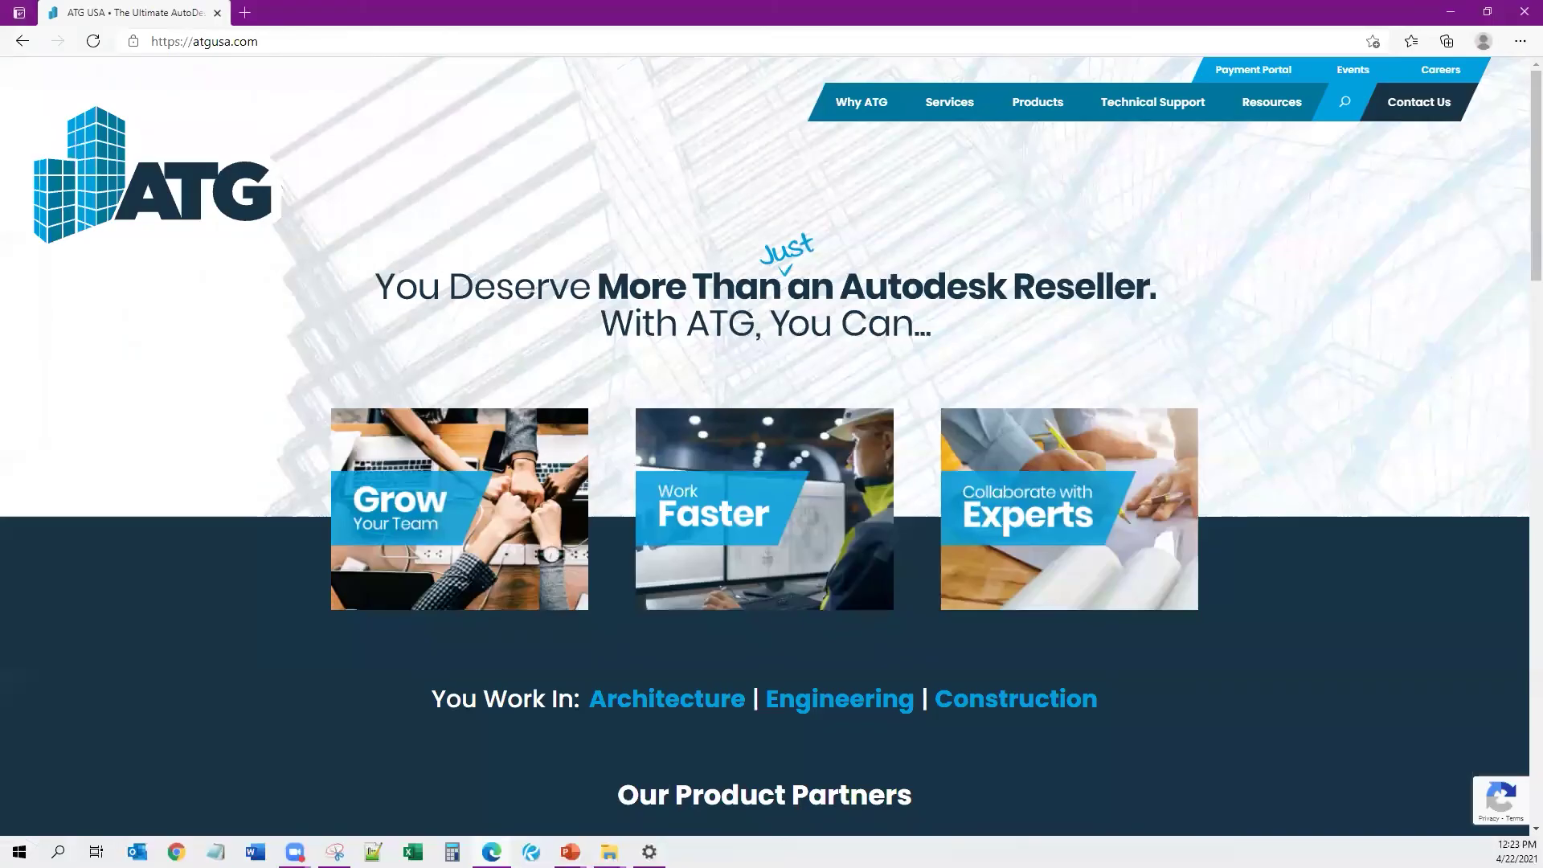
pyautogui.click(243, 23)
pyautogui.write('.net framework repair tool')
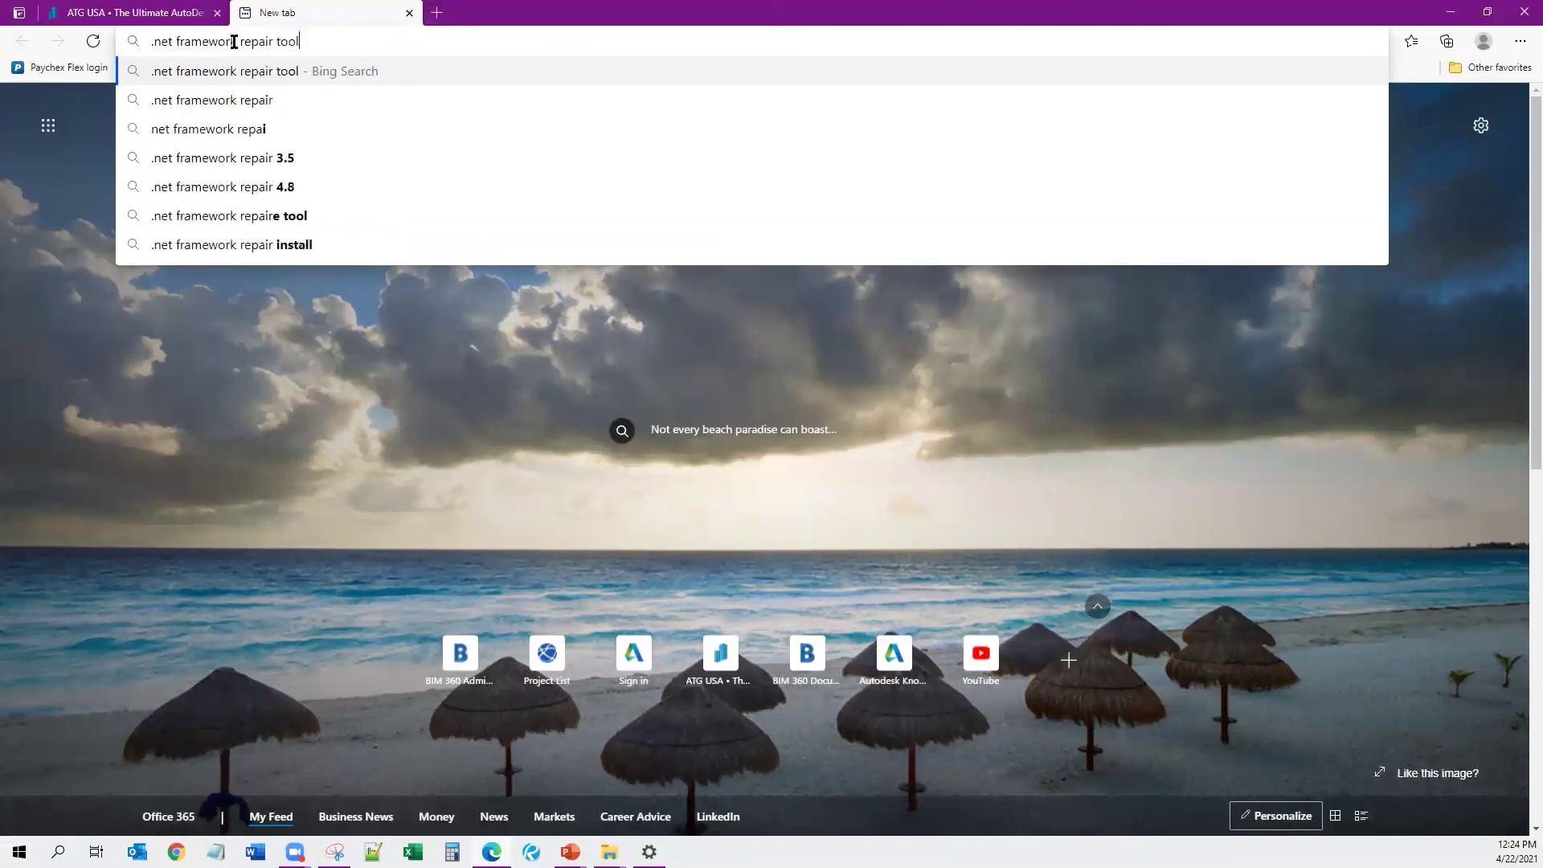
pyautogui.press('Return')
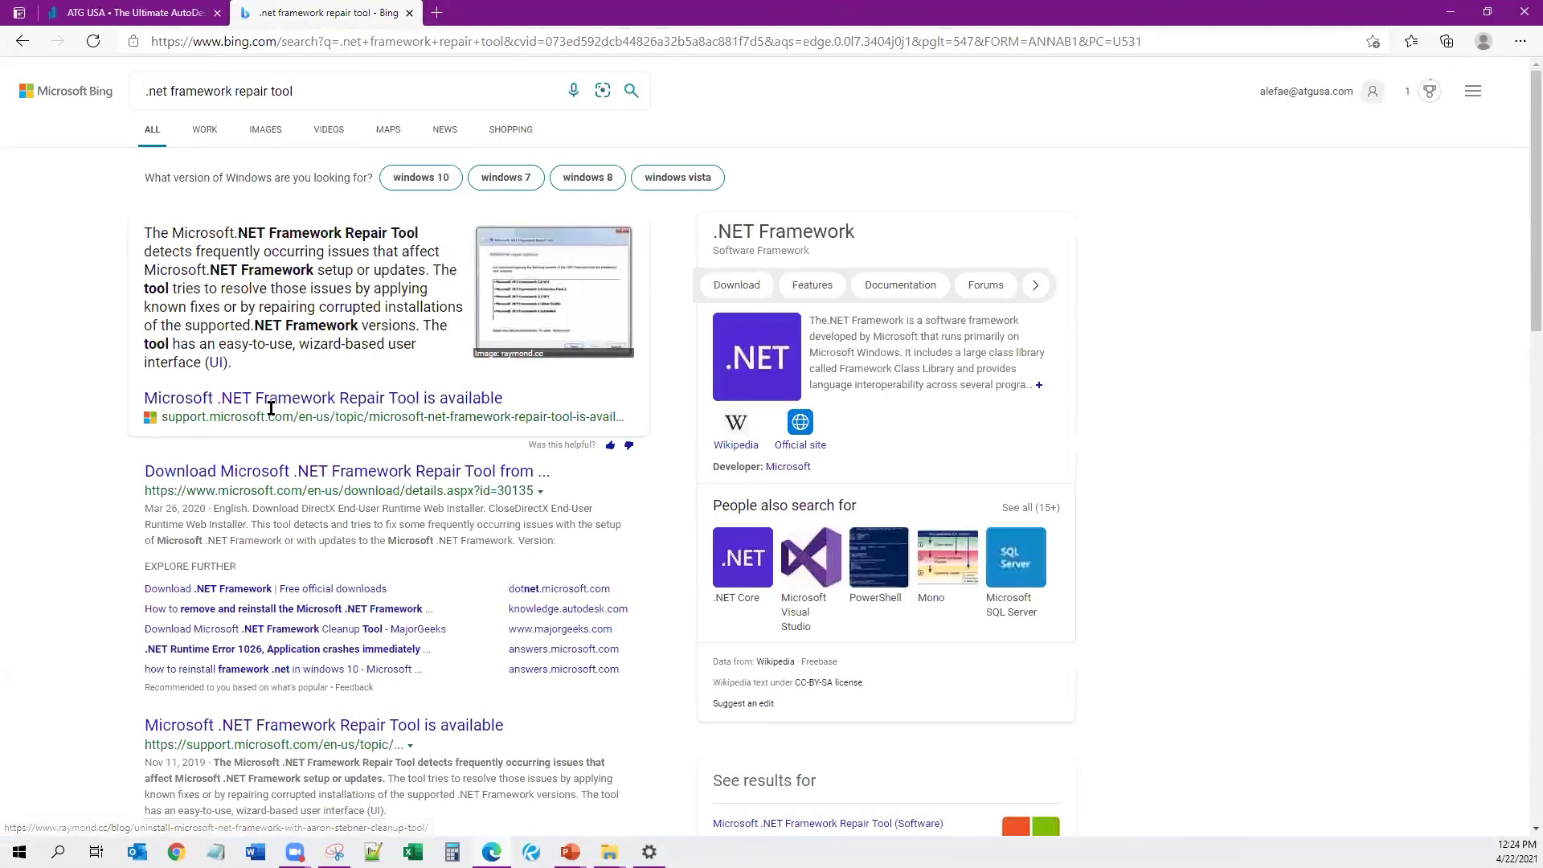
pyautogui.click(302, 471)
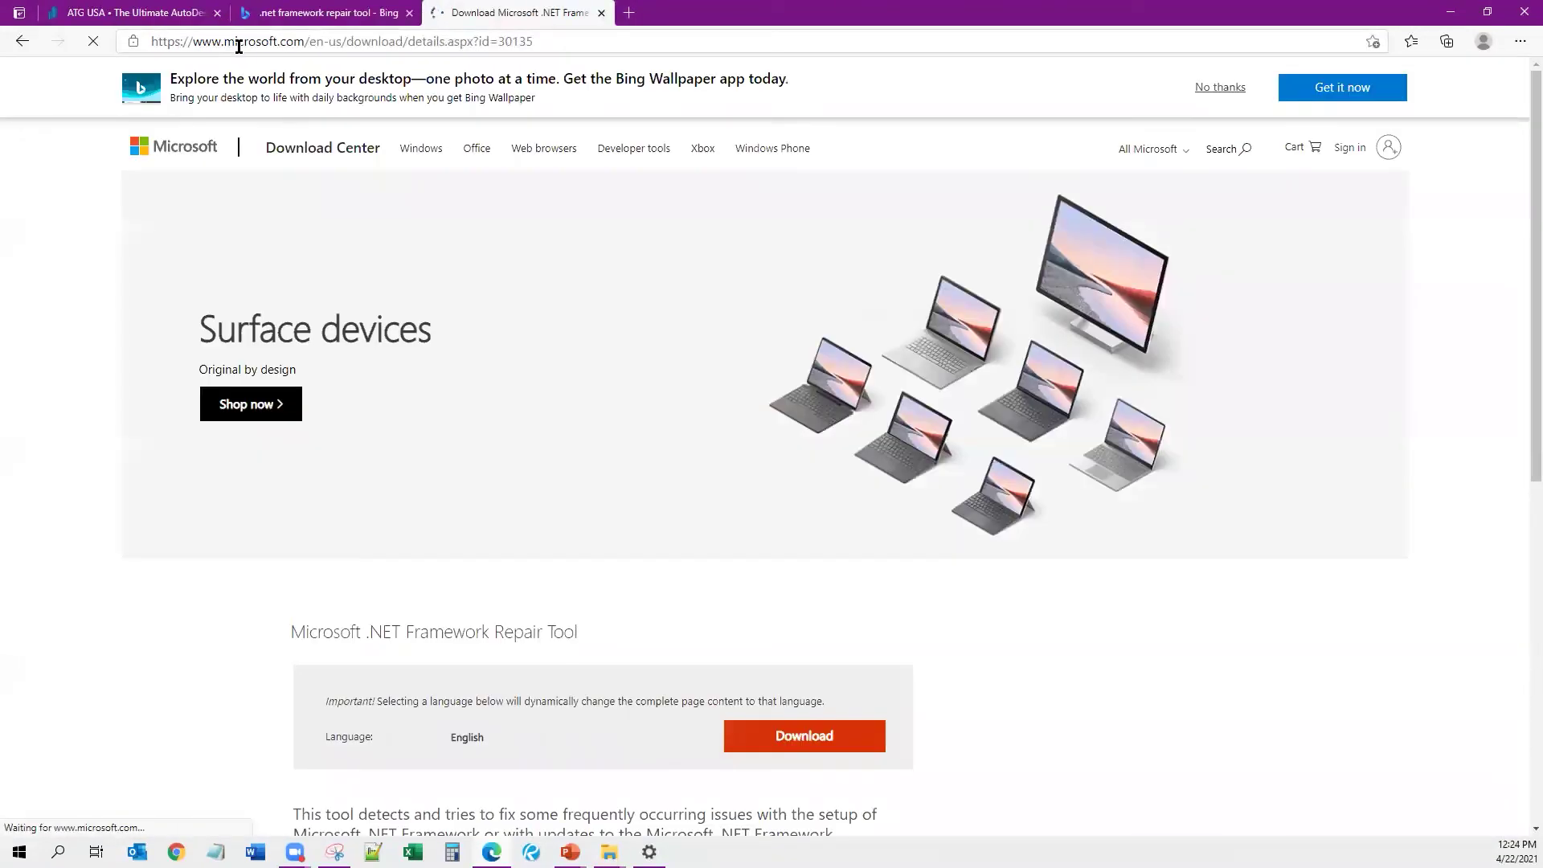
pyautogui.click(224, 45)
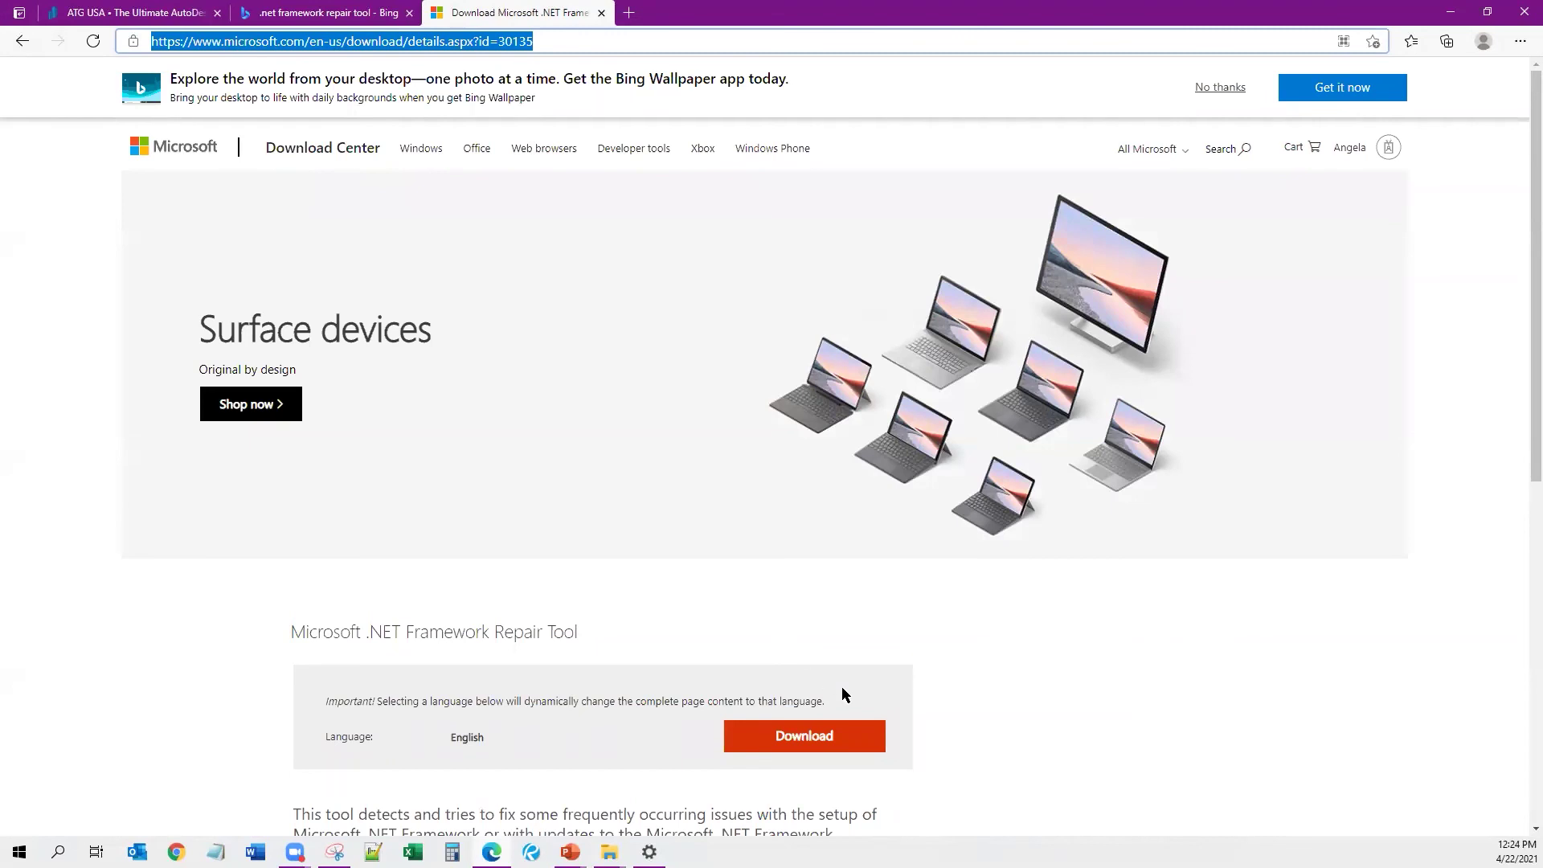
pyautogui.click(813, 746)
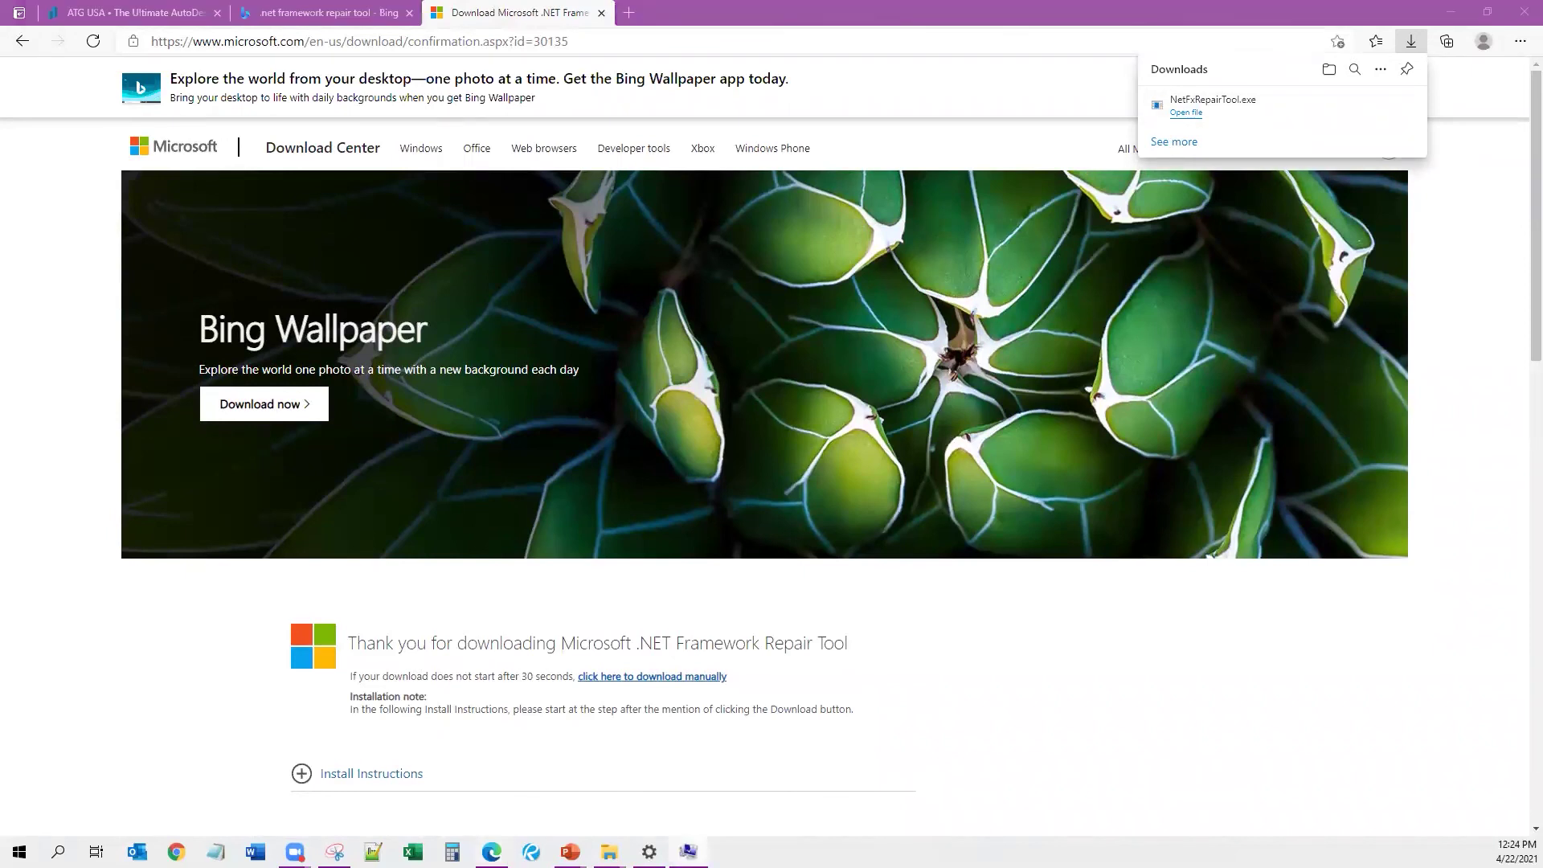
# - Accept the .NET Framework Repair Tool license, apply its recommended Windows Installer fixes, and finish
pyautogui.click(463, 579)
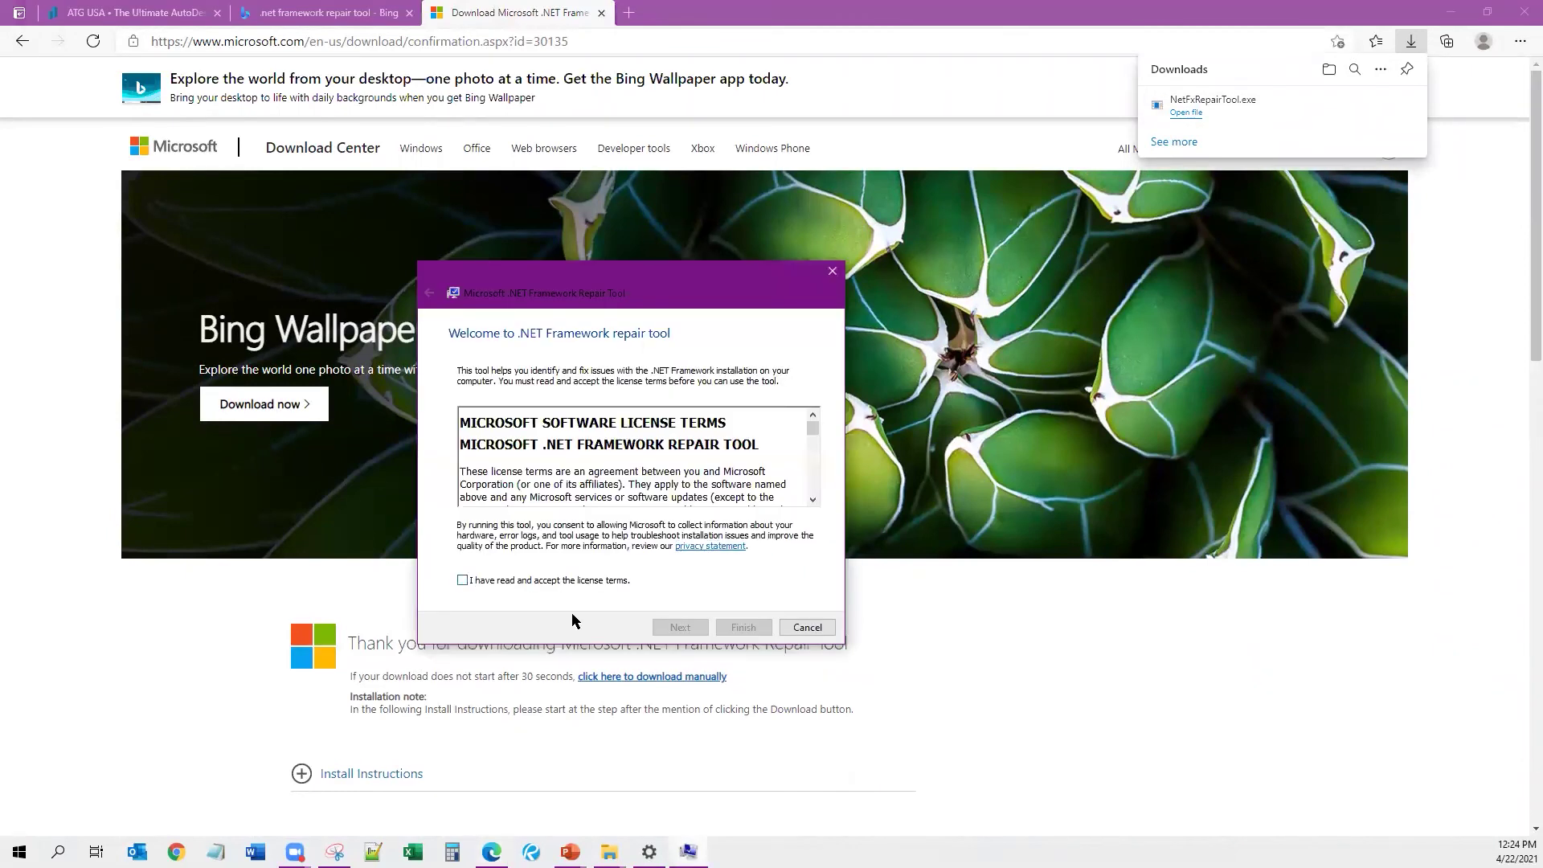
pyautogui.click(688, 631)
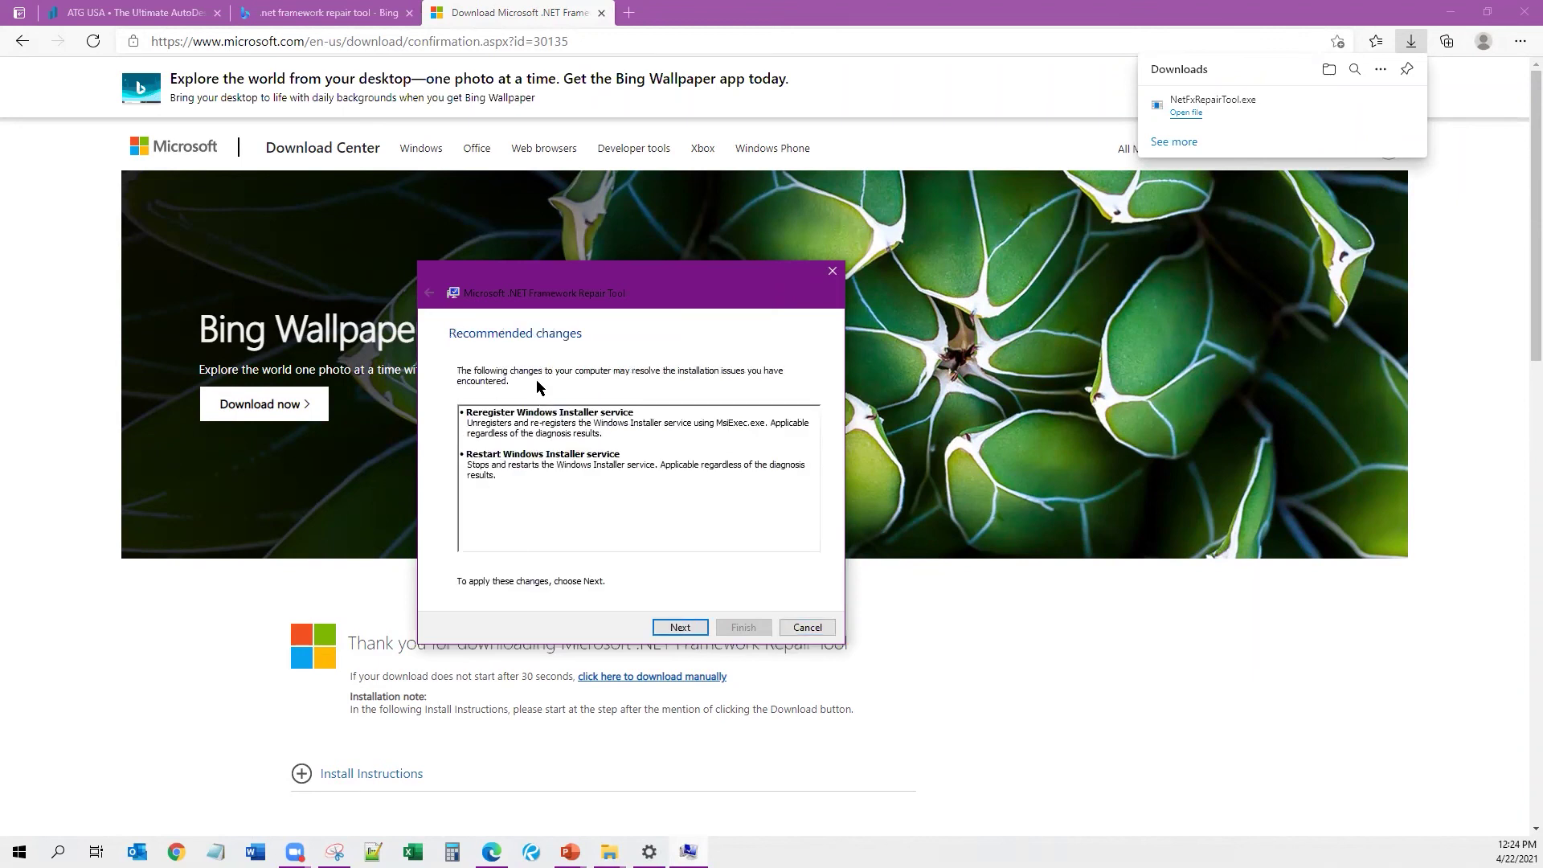
pyautogui.click(676, 632)
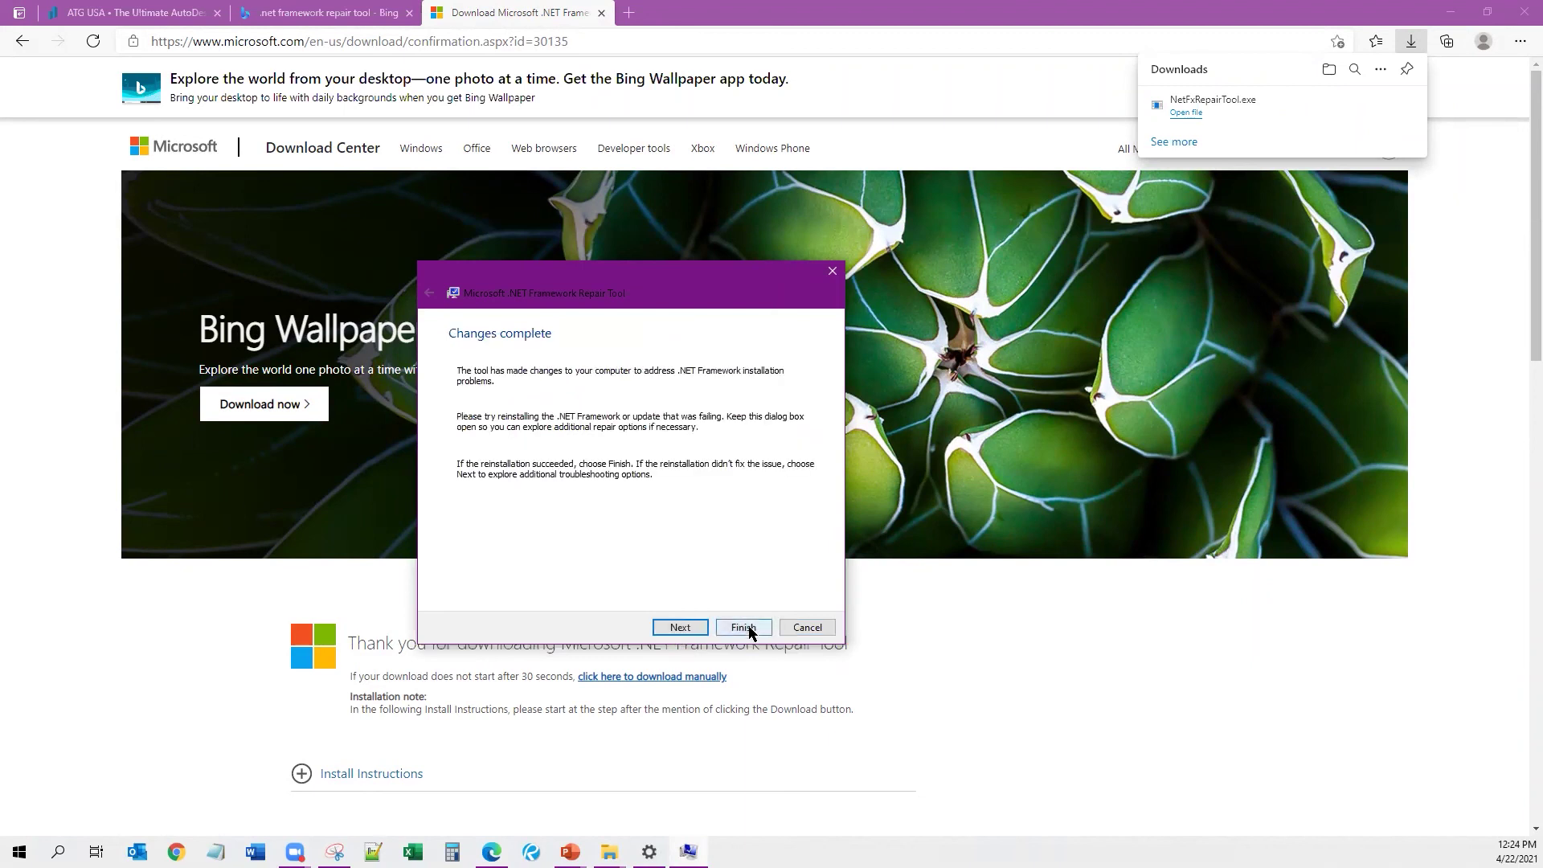
pyautogui.click(743, 628)
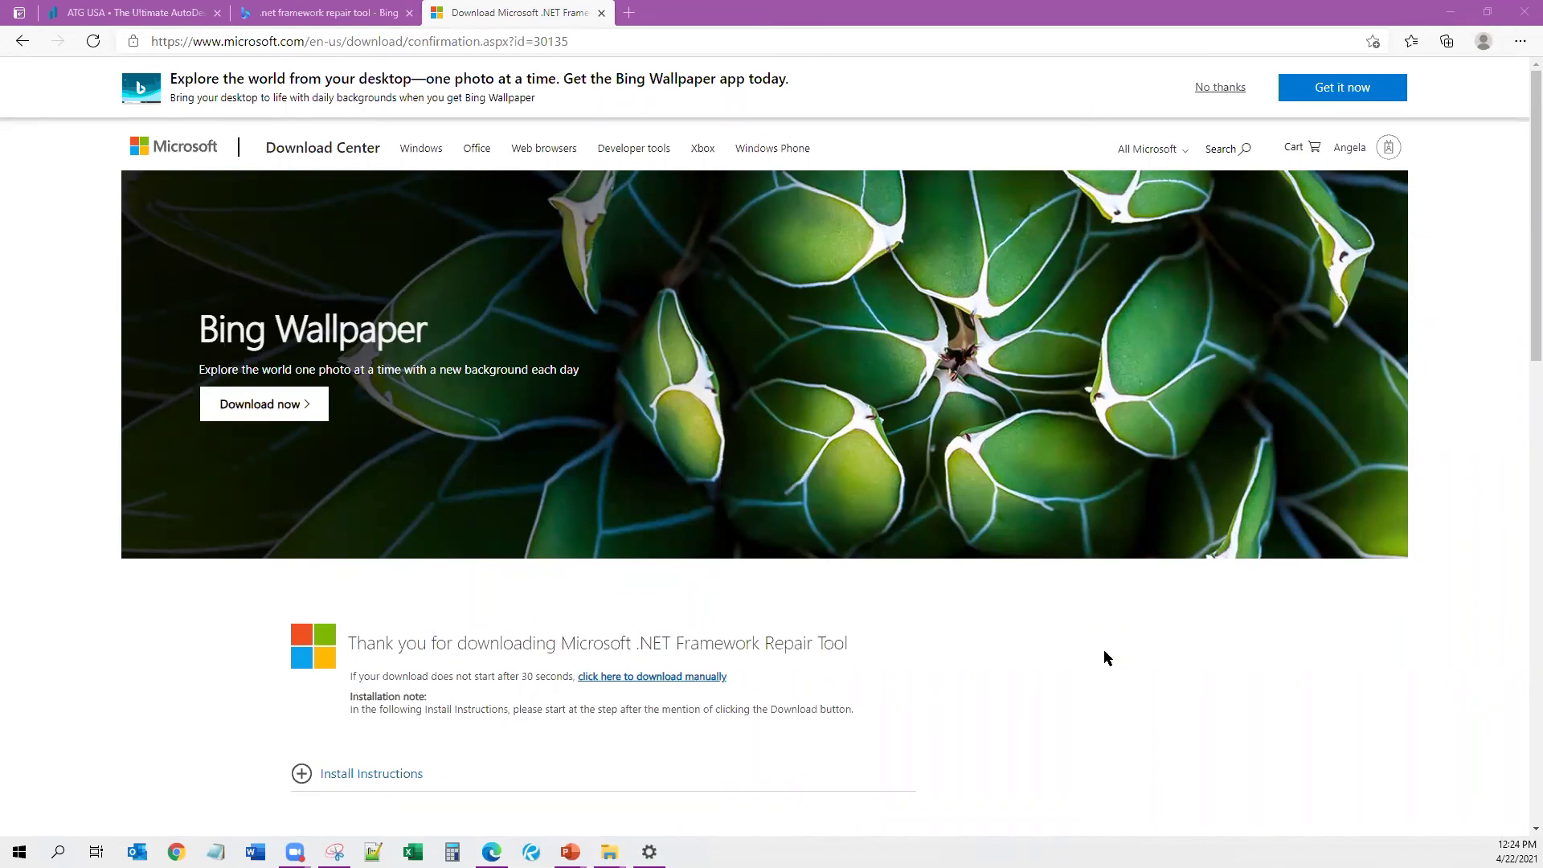
# - Show the Final Steps slideshow, then bring up File Explorer at the Autodesk AutoCAD Map 3D 2017 folder
pyautogui.hotkey('alt', 'Tab')
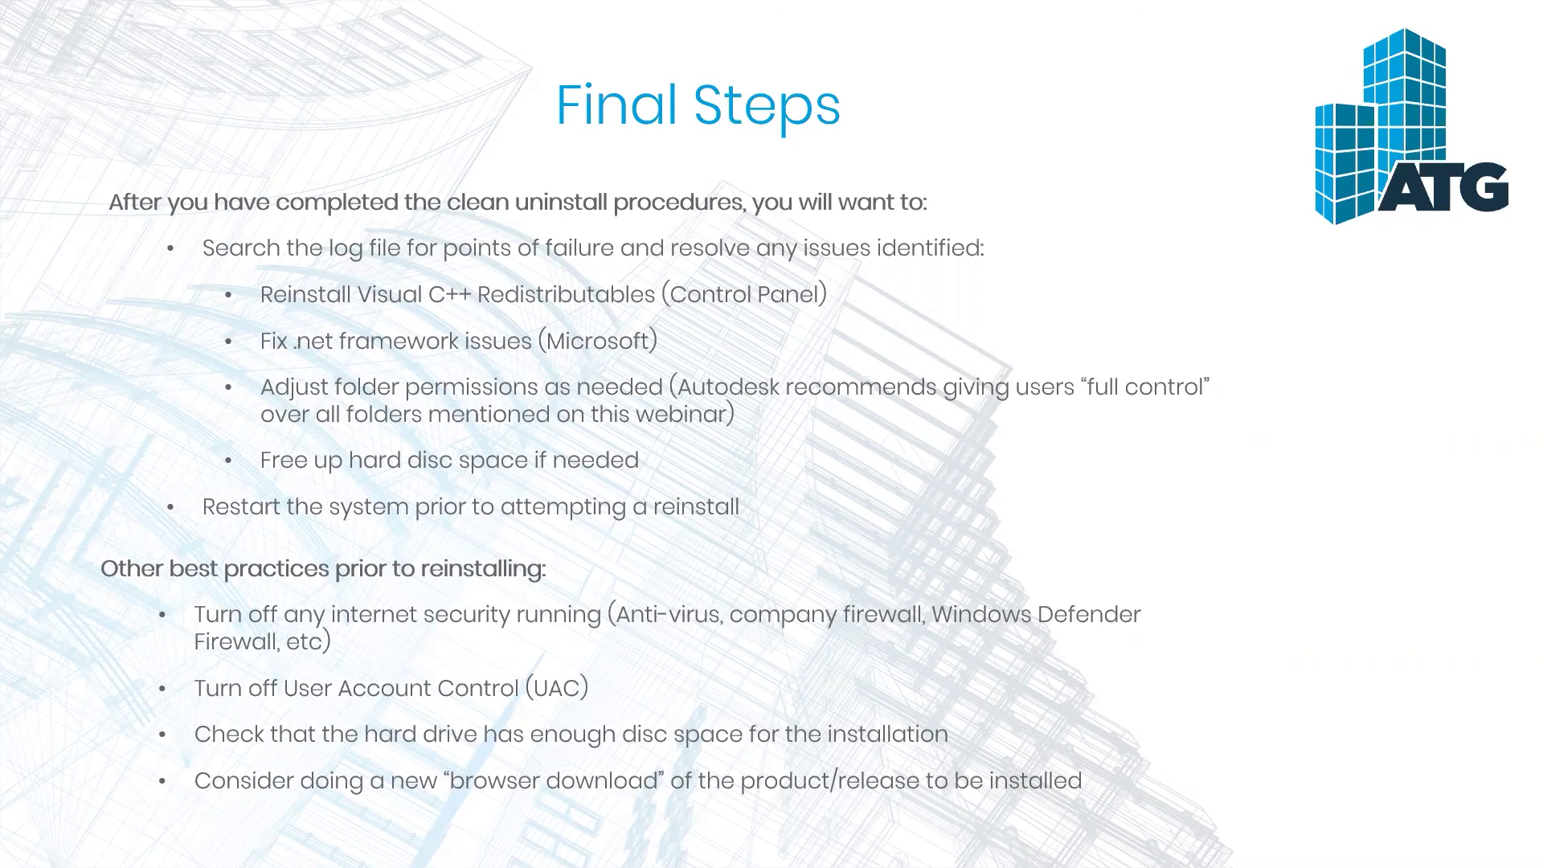
pyautogui.hotkey('alt', 'Tab')
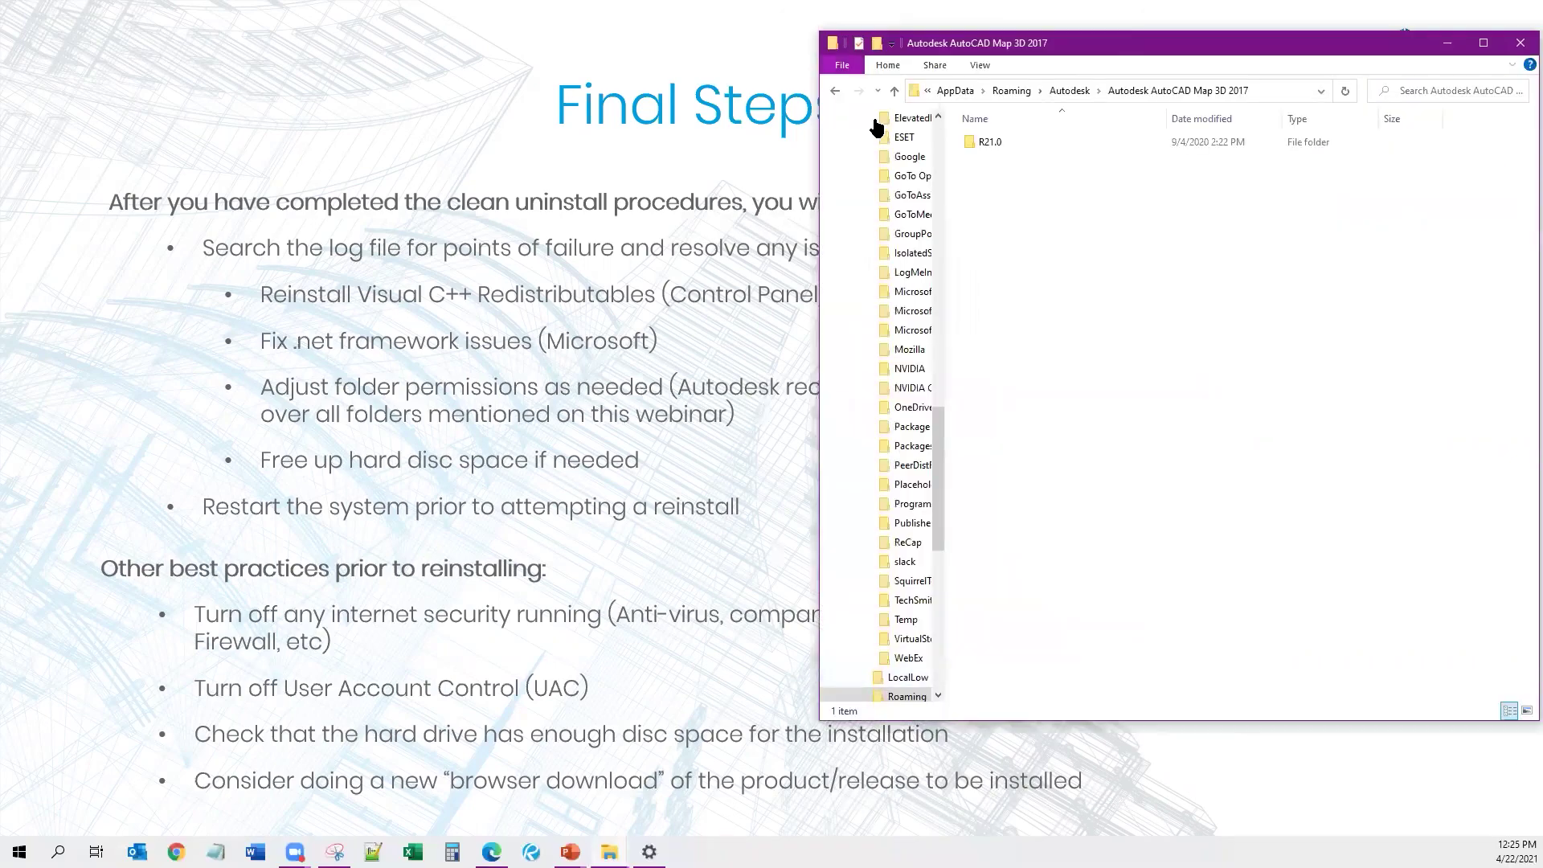
# - Check that Local Disk (C:) properties show 31.3 GB free of 464 GB, then return to the slide
pyautogui.click(955, 90)
pyautogui.click(964, 90)
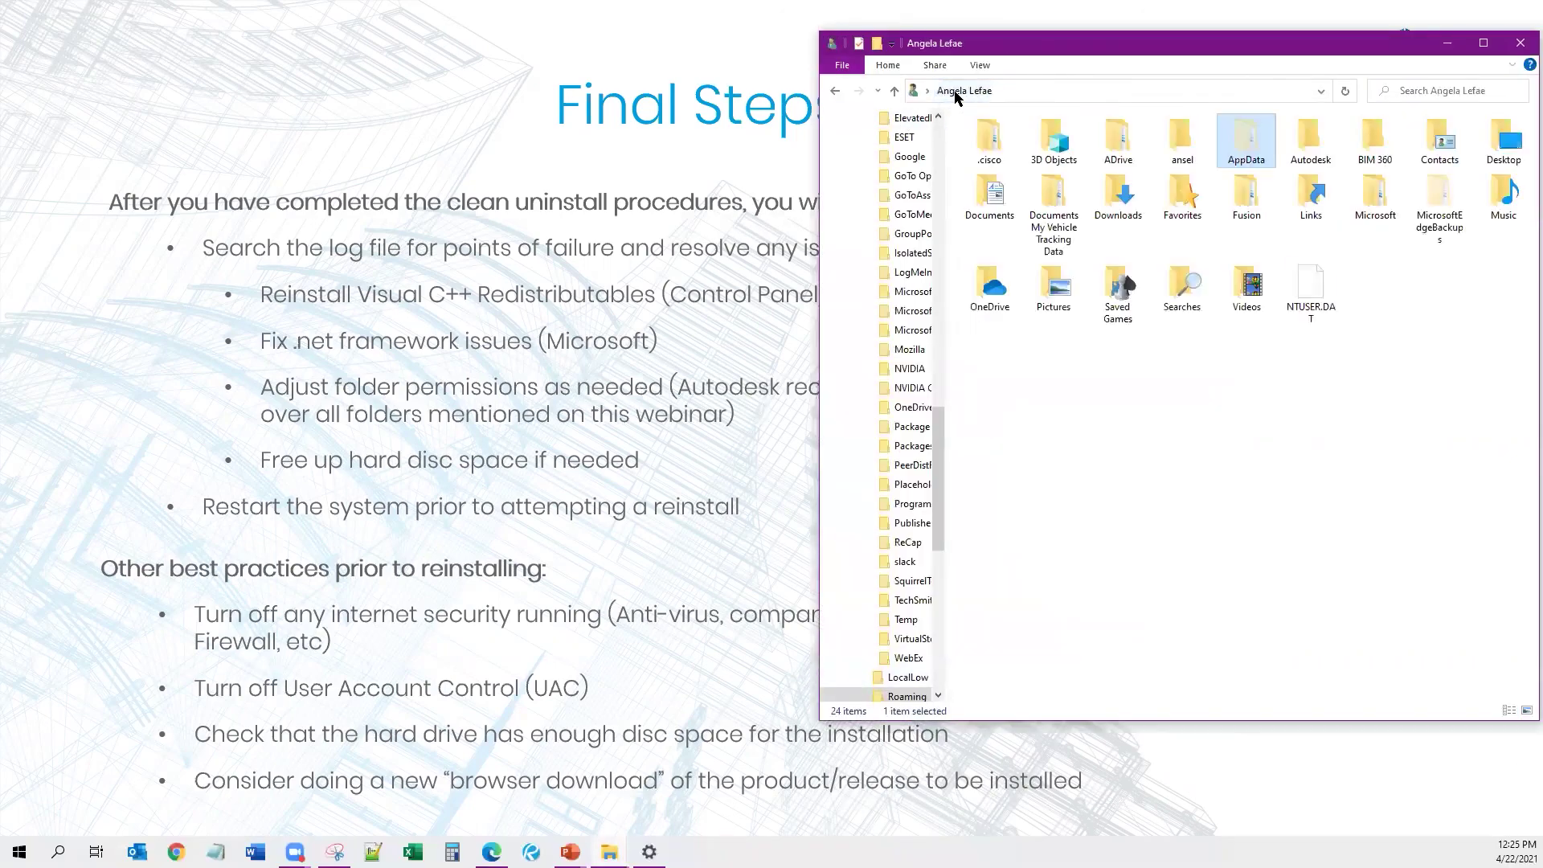
pyautogui.scroll(10, 937, 191)
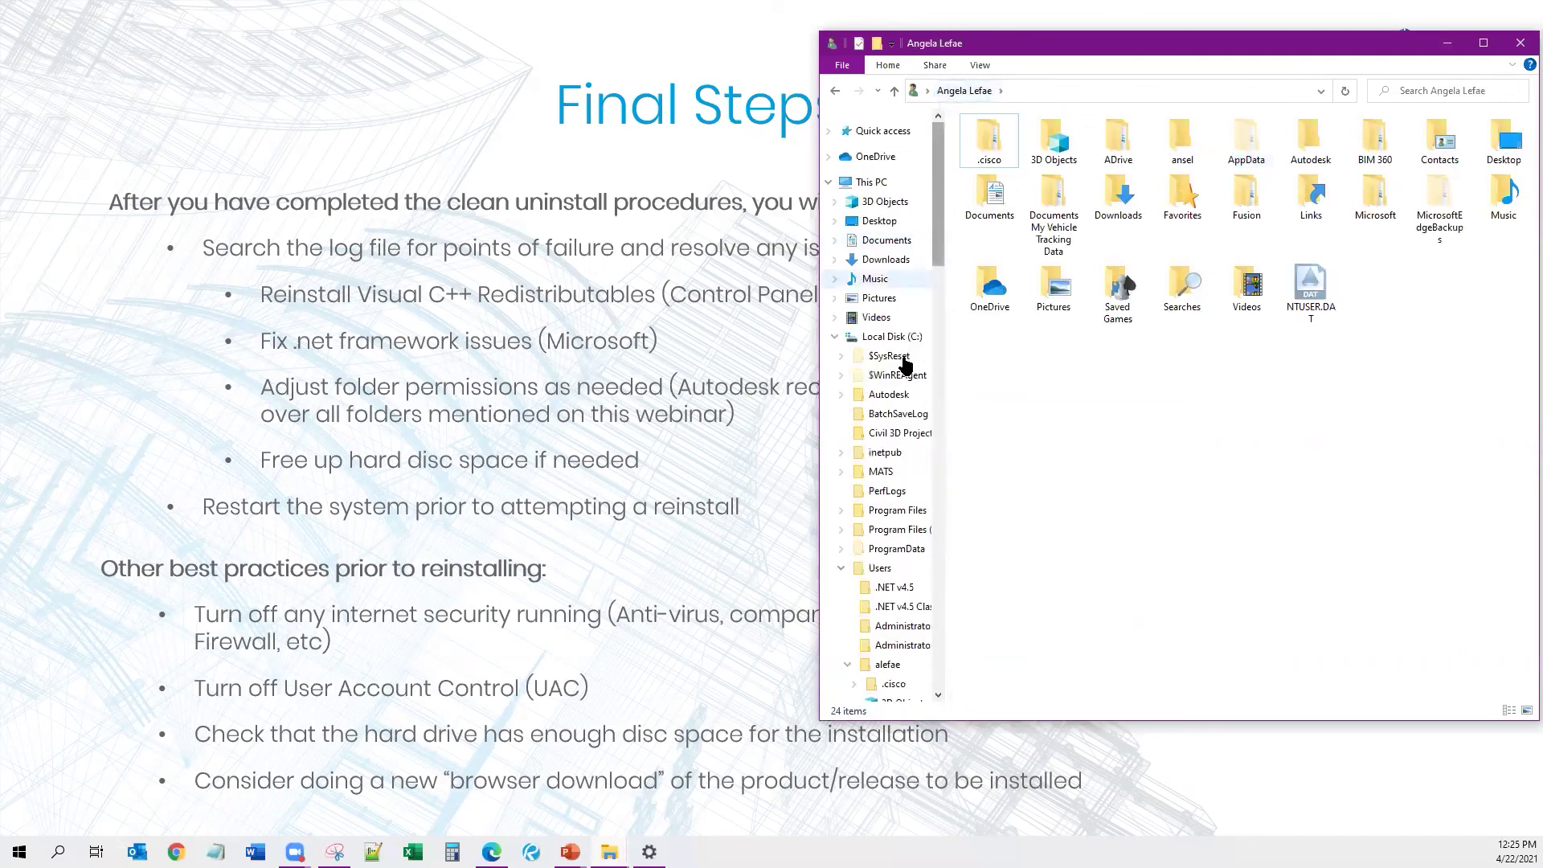
pyautogui.click(892, 338)
pyautogui.rightClick(894, 344)
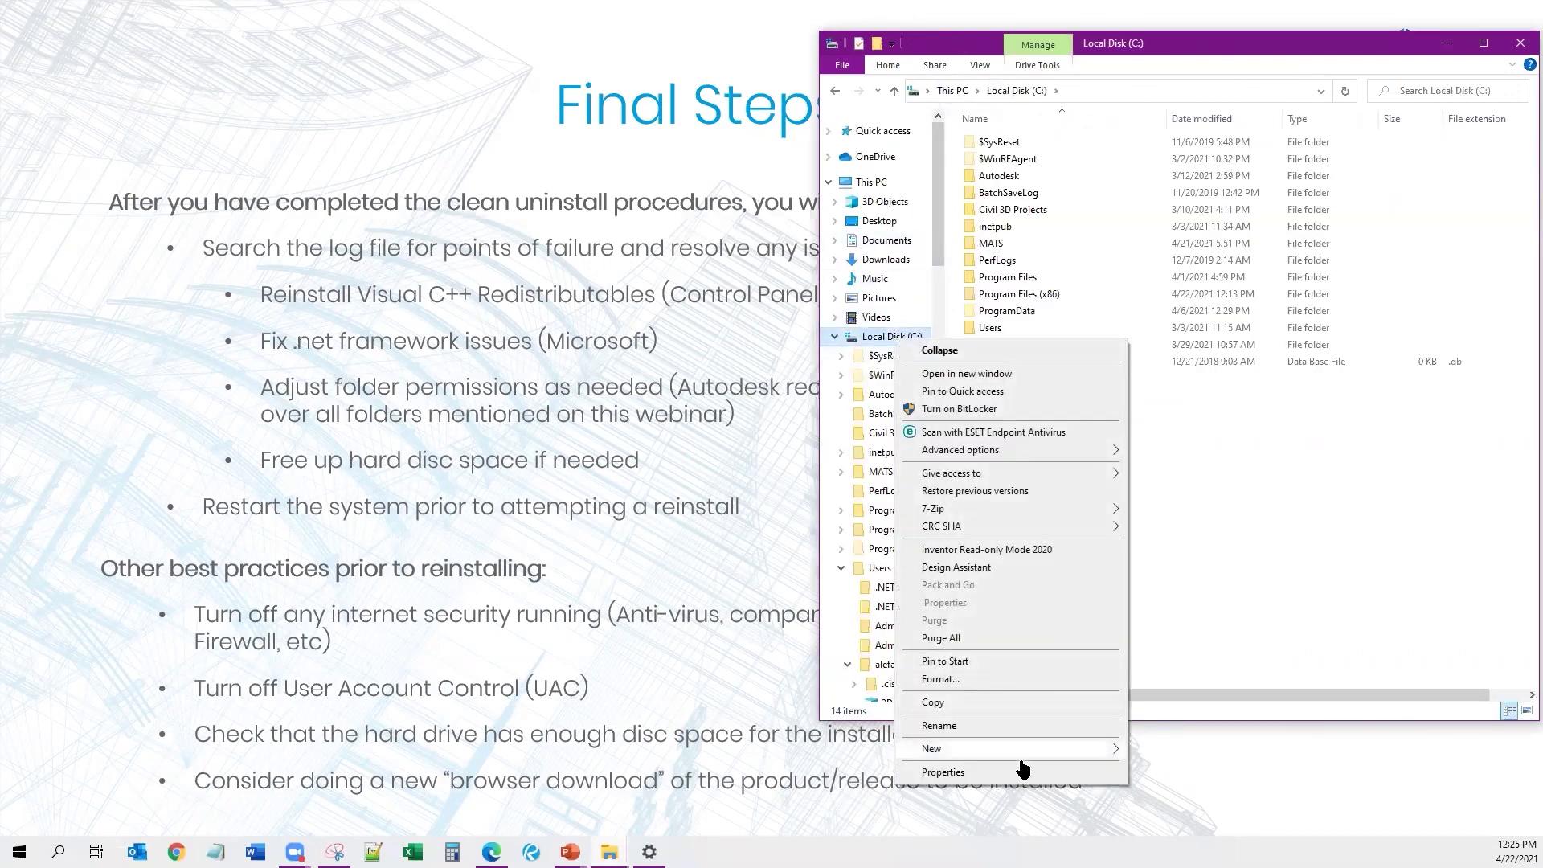
pyautogui.click(1036, 785)
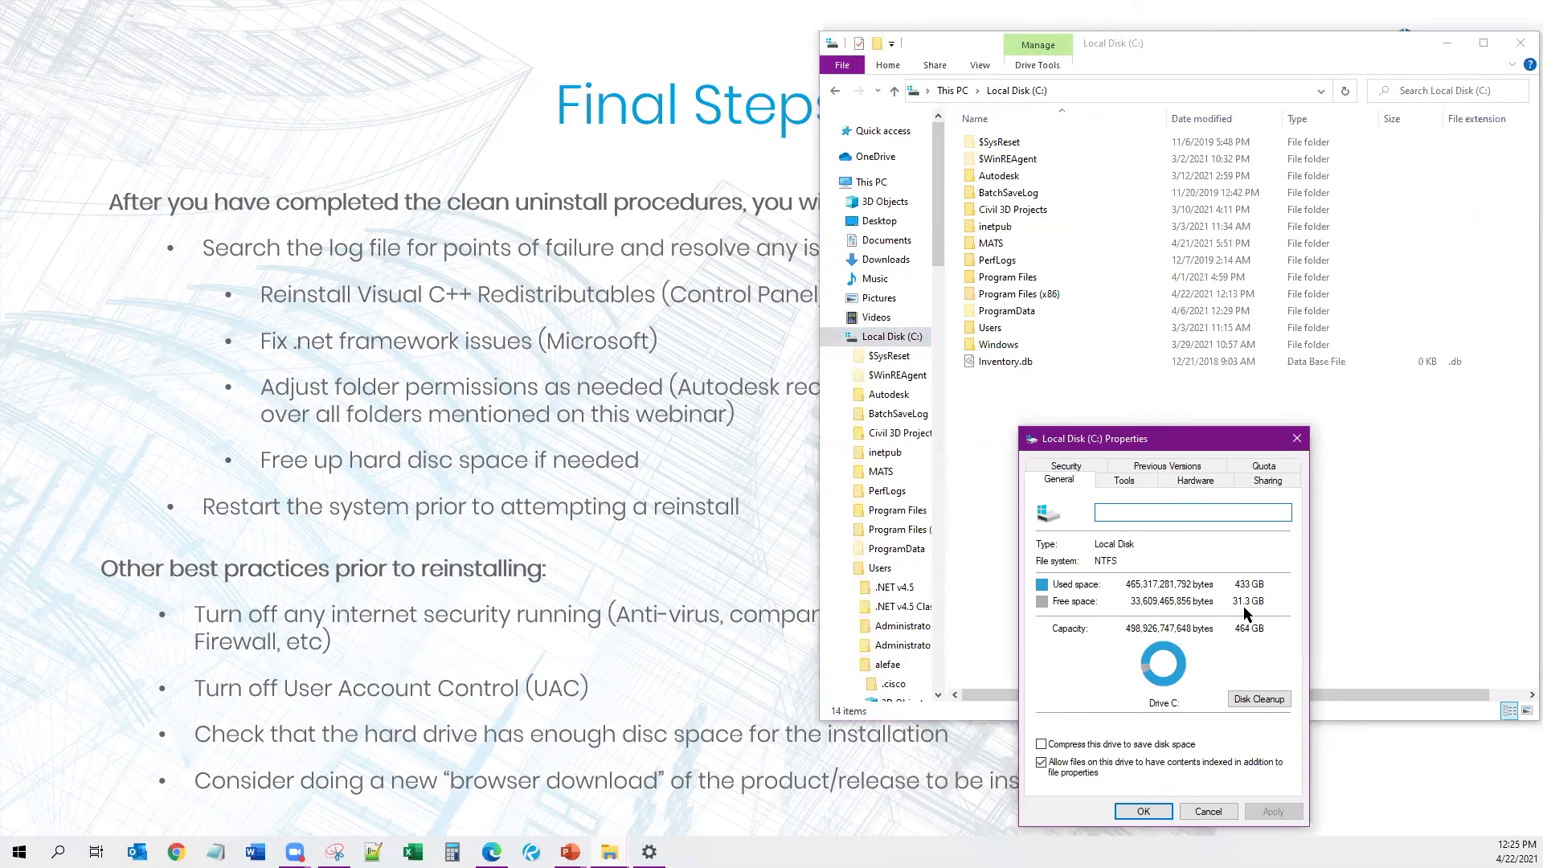
pyautogui.click(1216, 811)
pyautogui.click(621, 556)
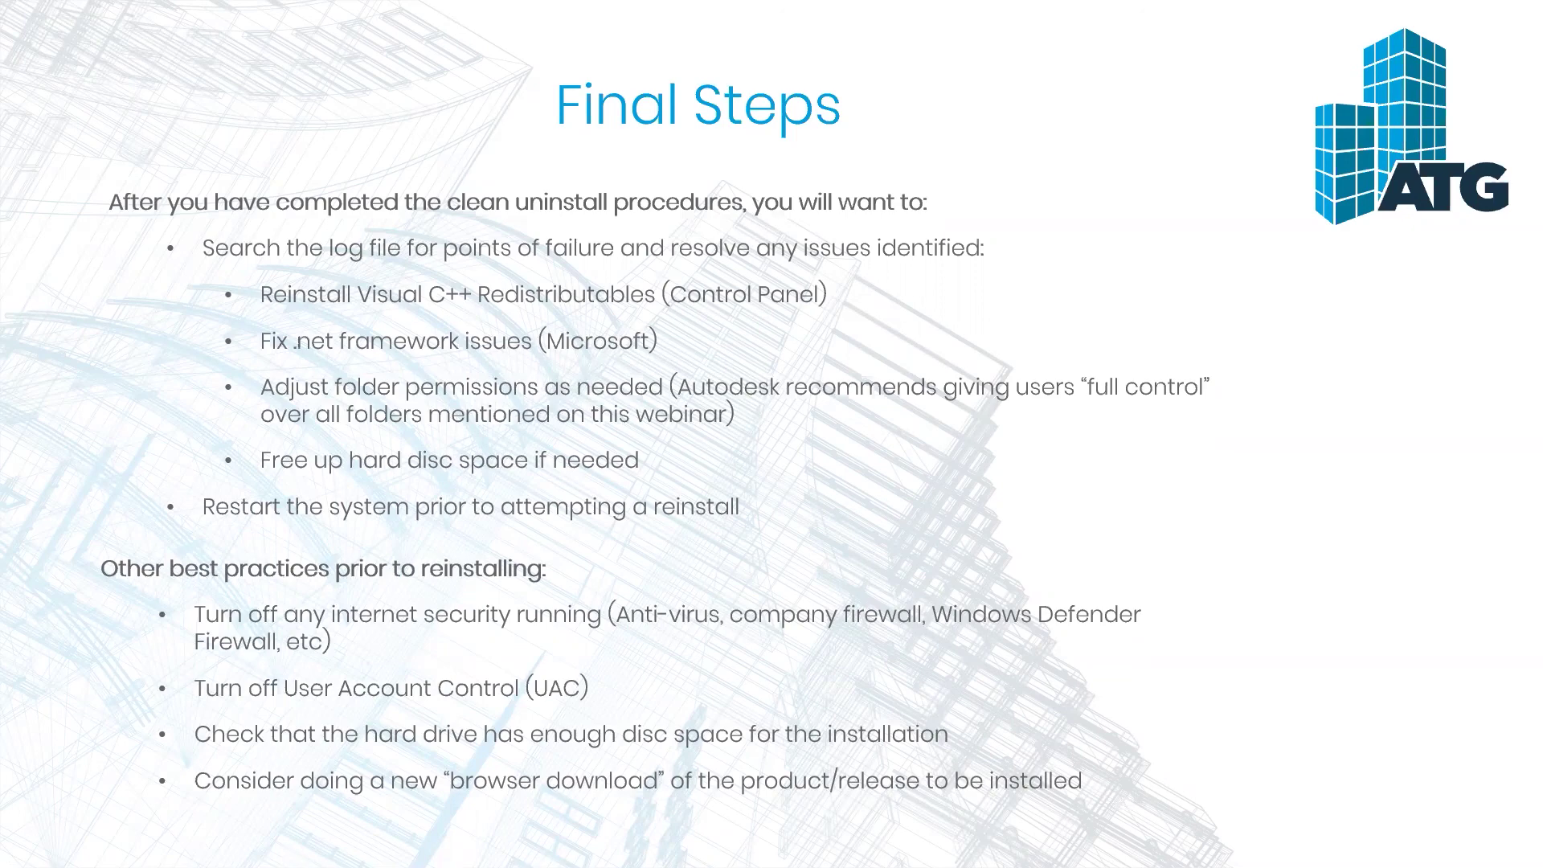
# - Set the Private and Public profile firewall states to Off, apply, and minimize the firewall window
pyautogui.hotkey('alt', 'Tab')
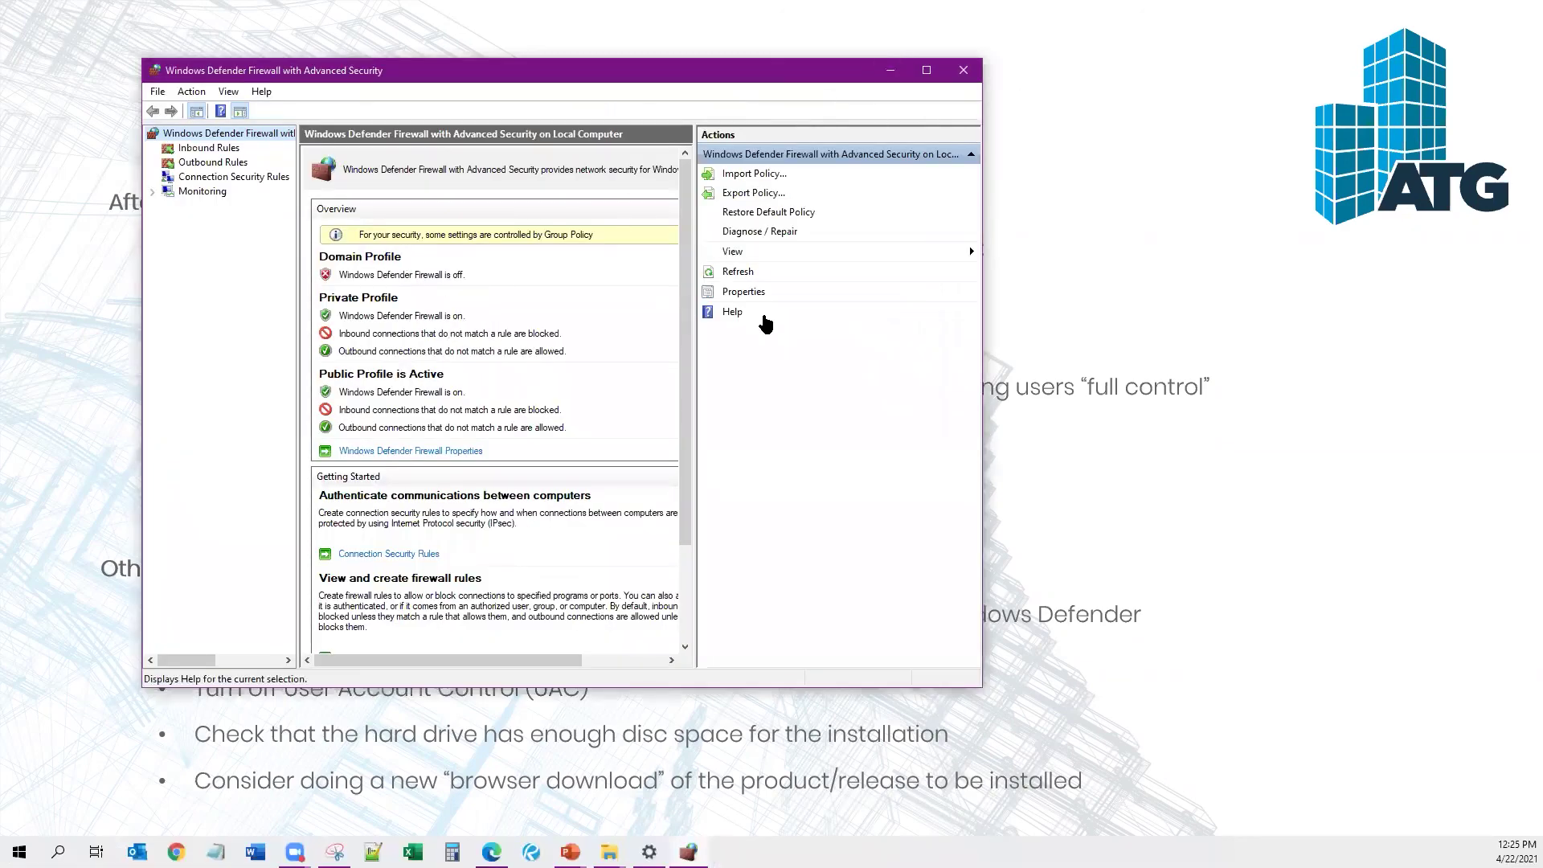
pyautogui.click(737, 293)
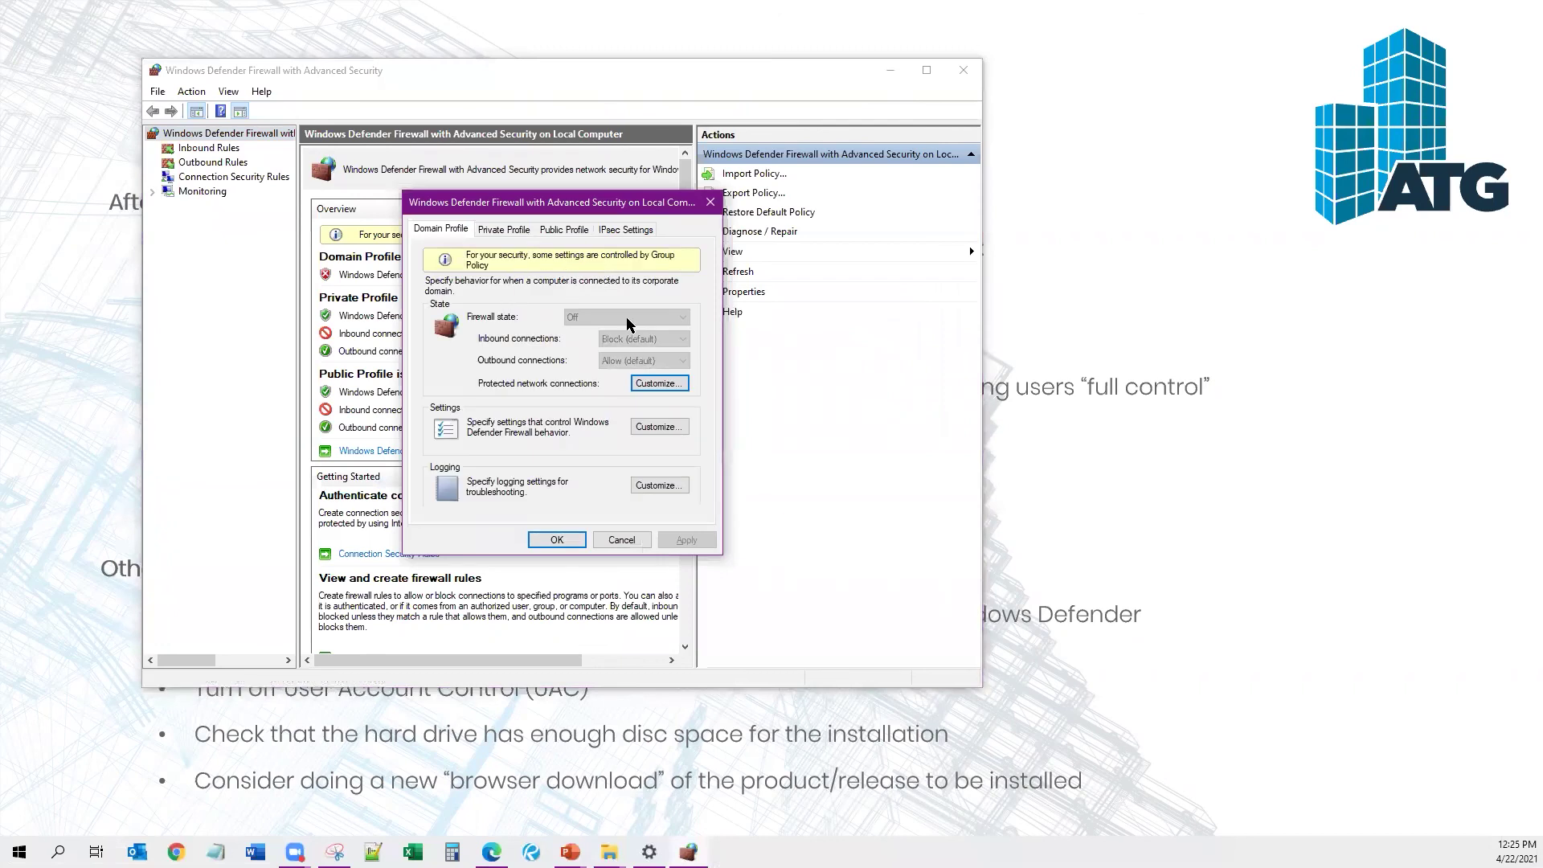
pyautogui.click(504, 230)
pyautogui.click(611, 298)
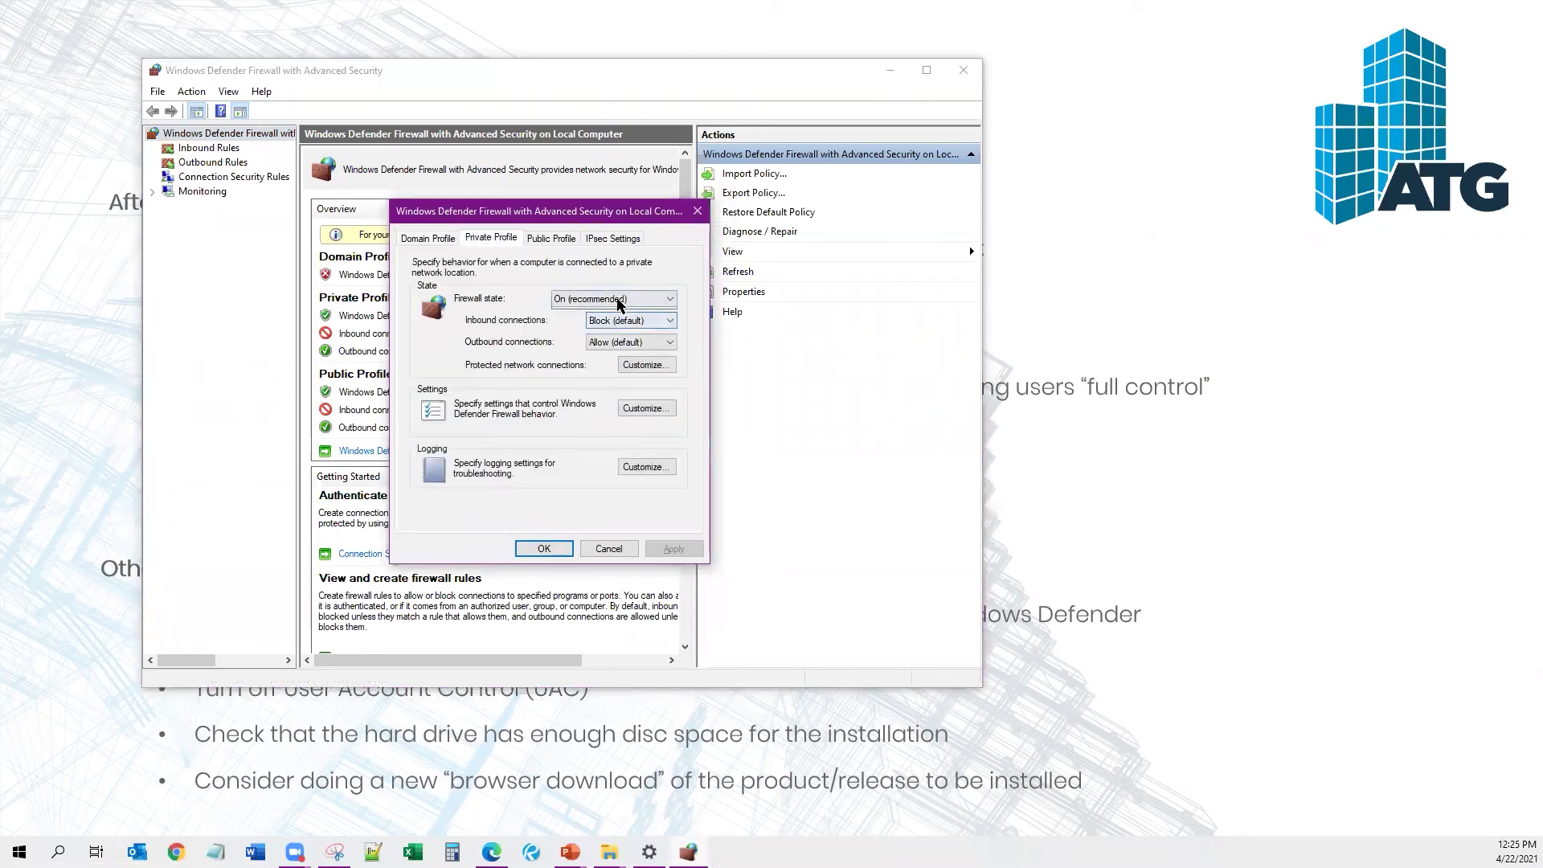
pyautogui.click(611, 322)
pyautogui.click(551, 237)
pyautogui.click(588, 300)
pyautogui.click(595, 321)
pyautogui.click(673, 547)
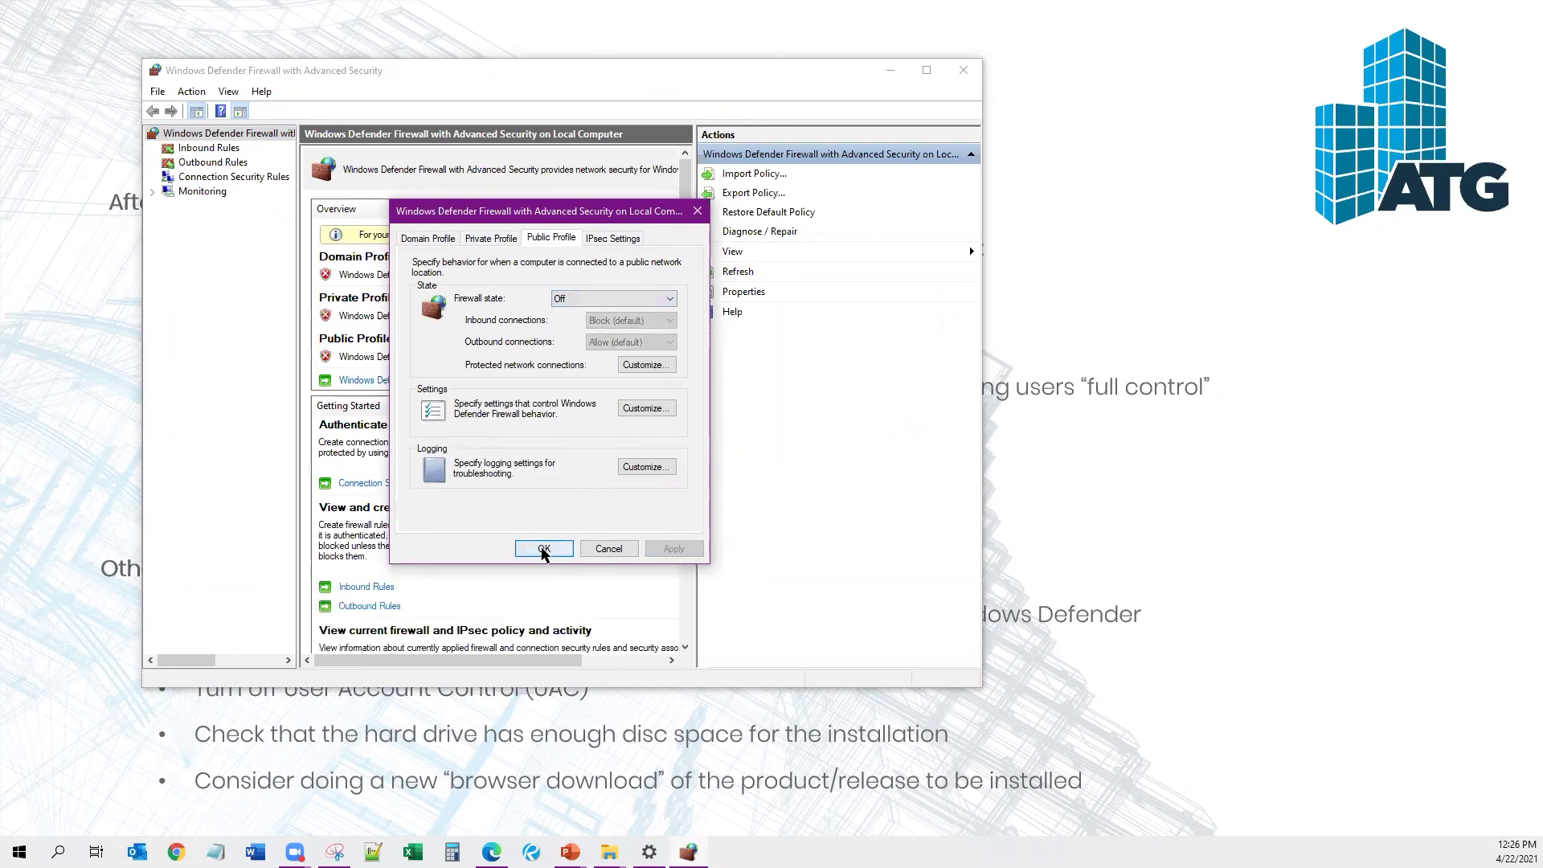
pyautogui.click(544, 548)
pyautogui.click(889, 70)
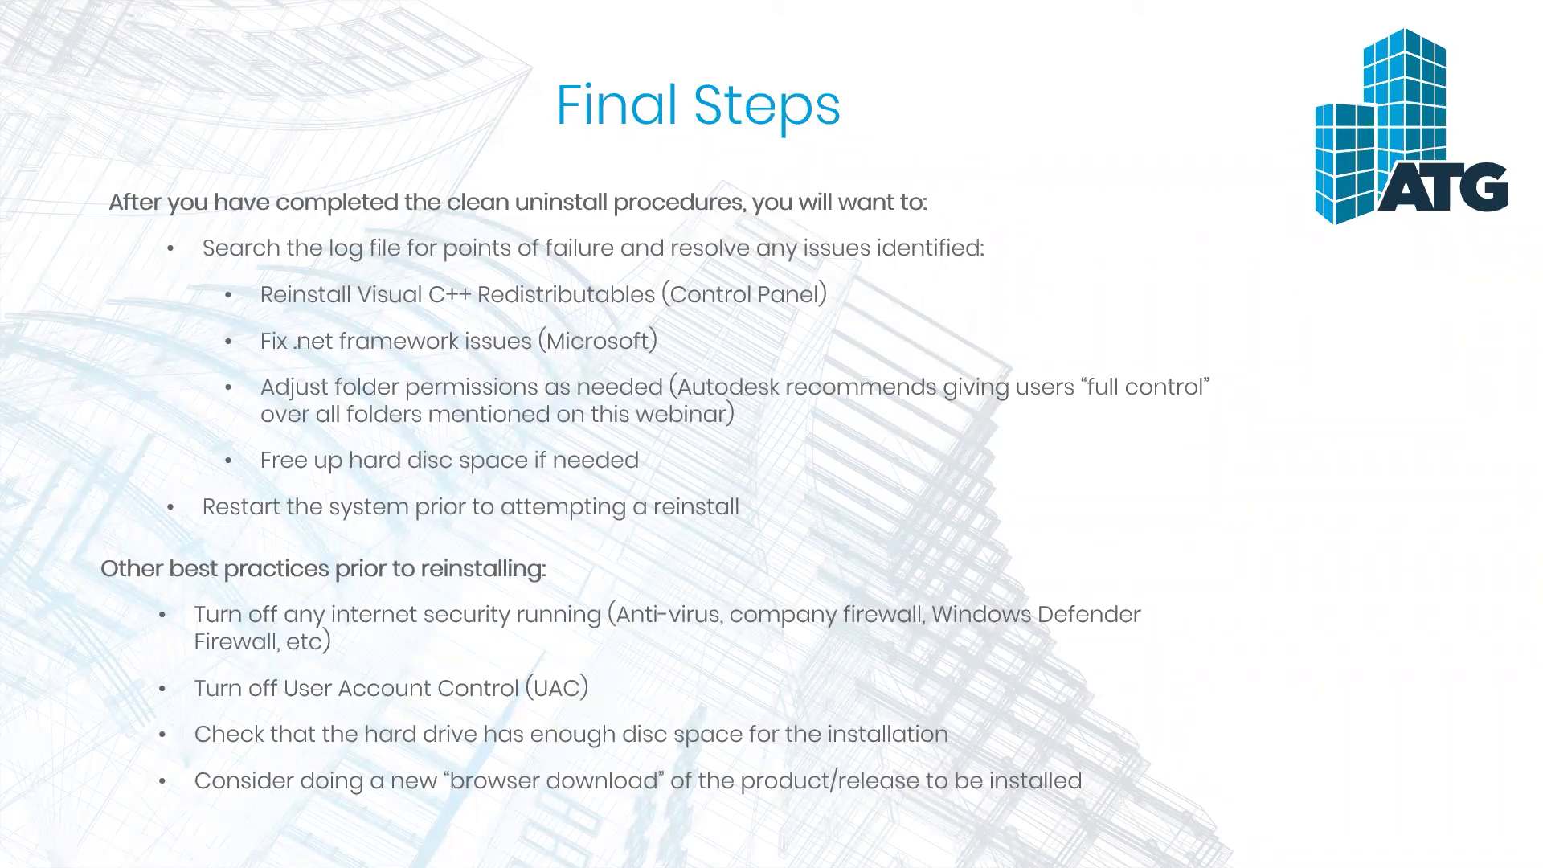
# - Set User Account Control to Never notify and approve the security prompt
pyautogui.hotkey('alt', 'Tab')
pyautogui.moveTo(466, 440); pyautogui.dragTo(503, 613)
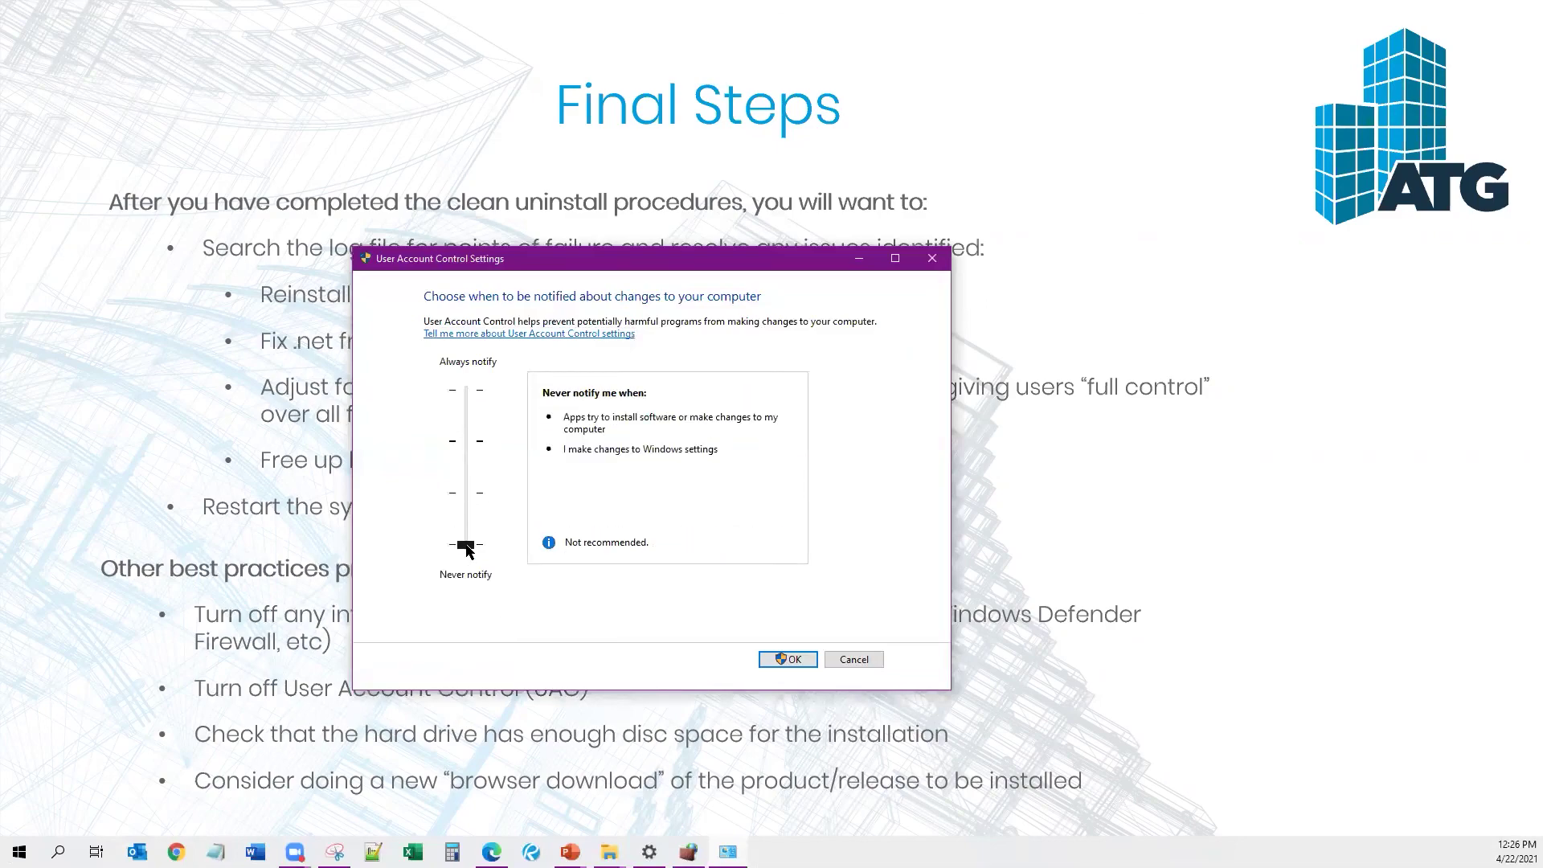
pyautogui.click(787, 659)
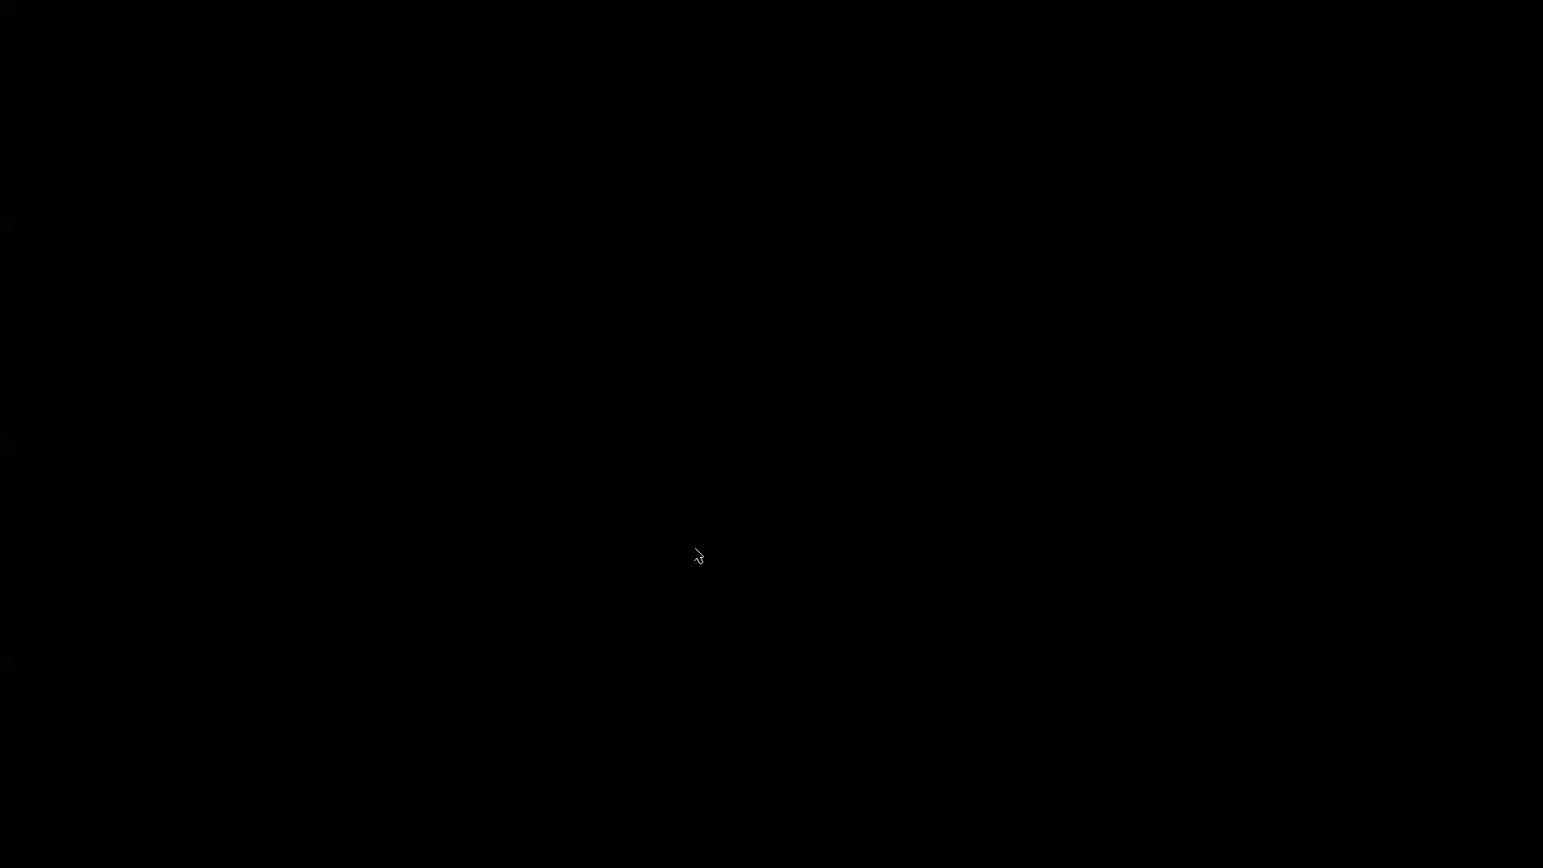
pyautogui.click(680, 534)
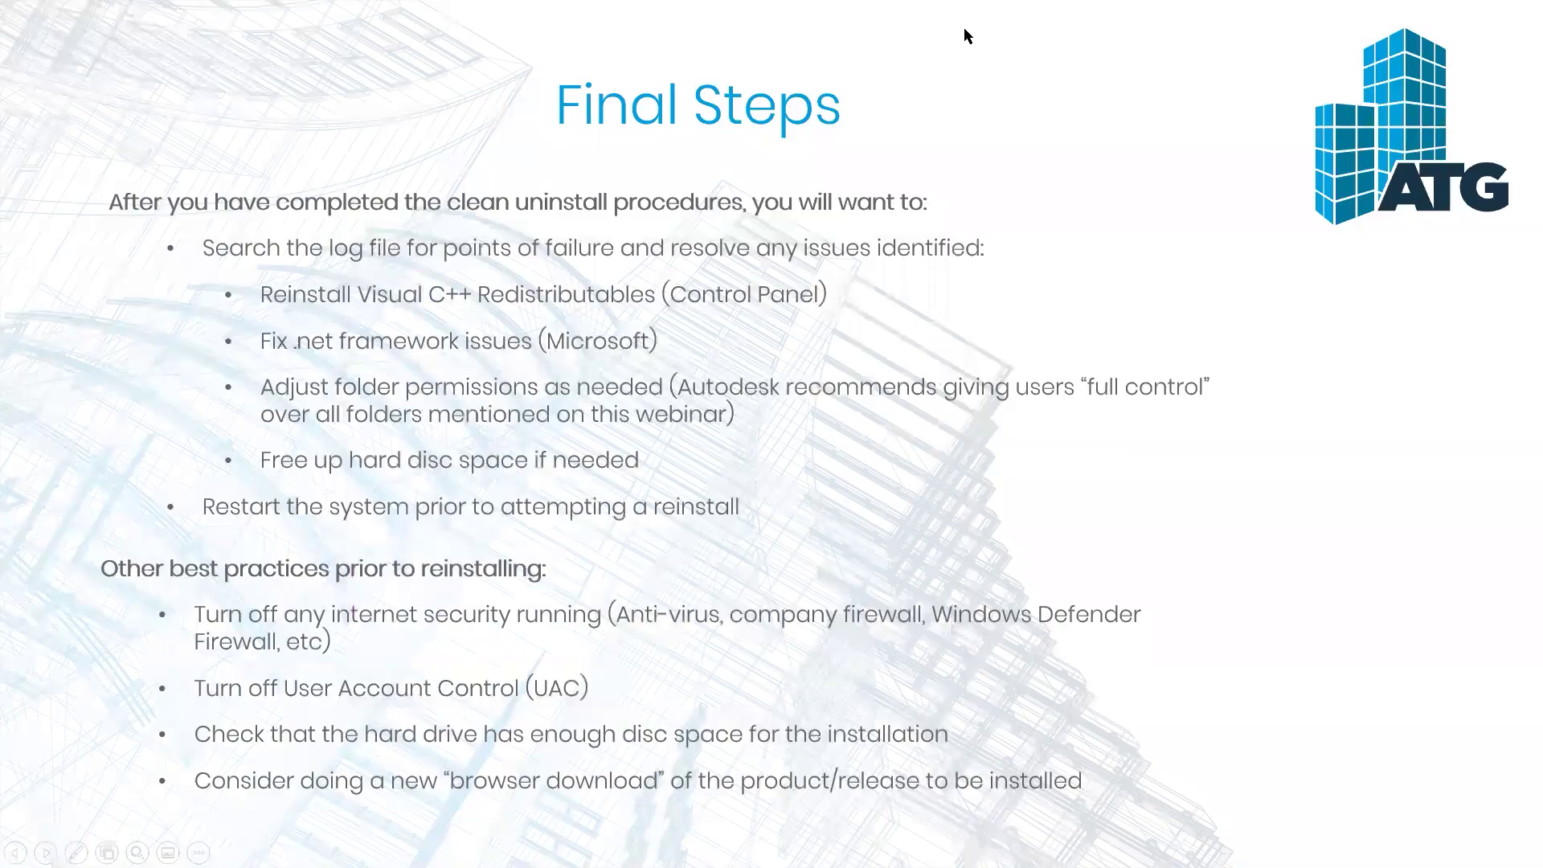